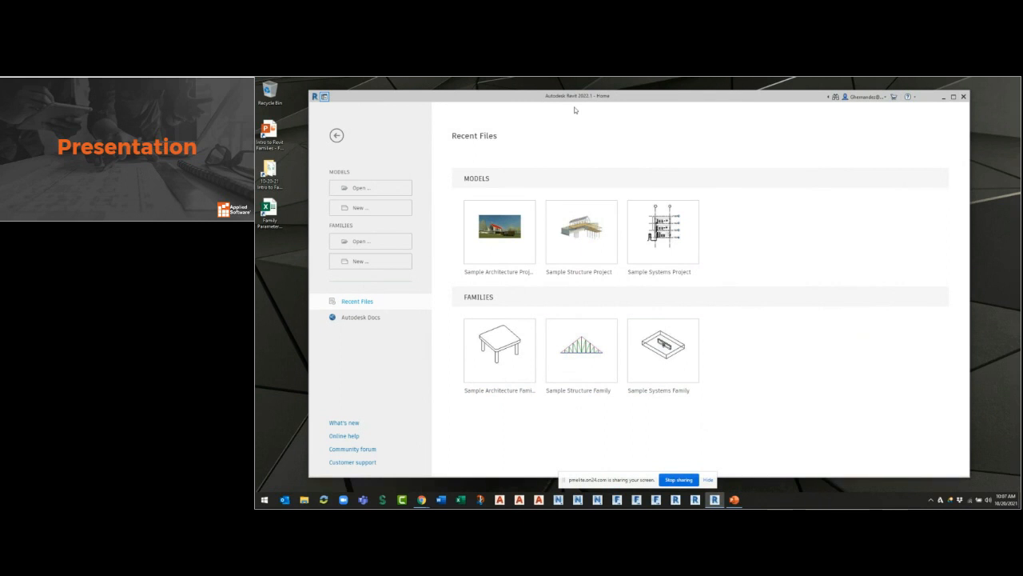
key("ctrl")
left_click(585, 97)
key("ctrl")
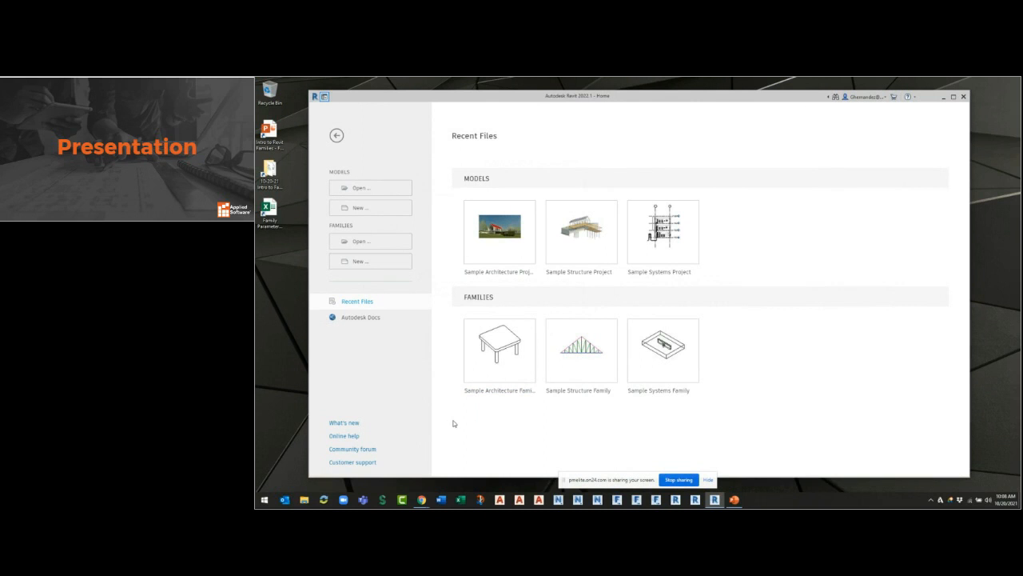
Start a new family and browse the available family templates in the English-Imperial folder.
left_click(361, 263)
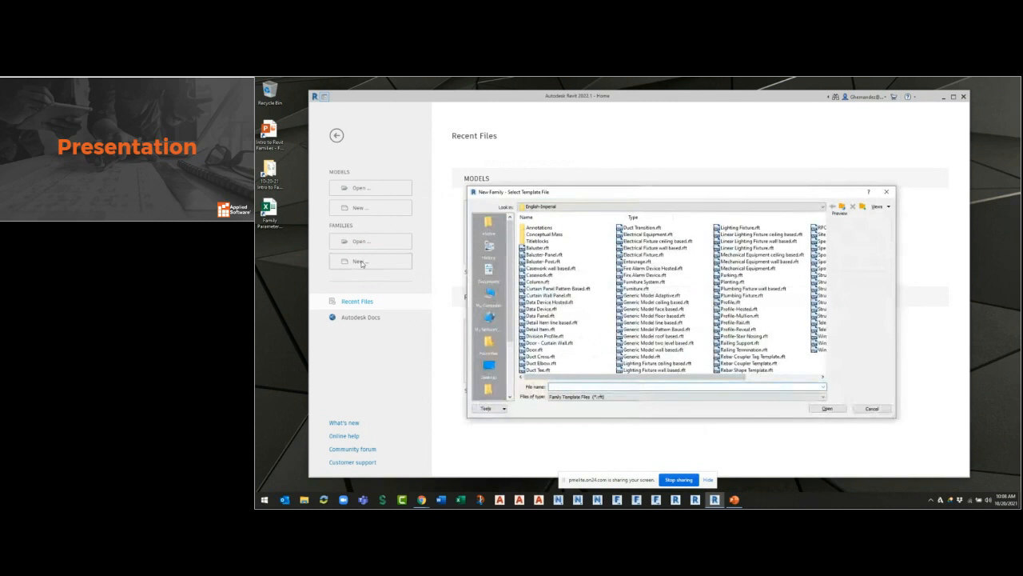
left_click_drag(558, 195, 550, 186)
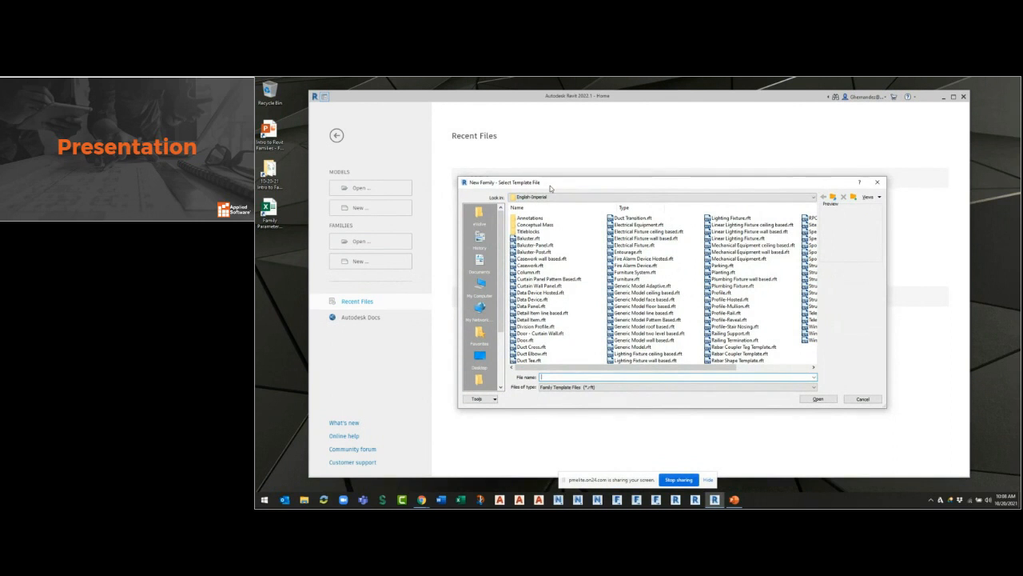
left_click(559, 196)
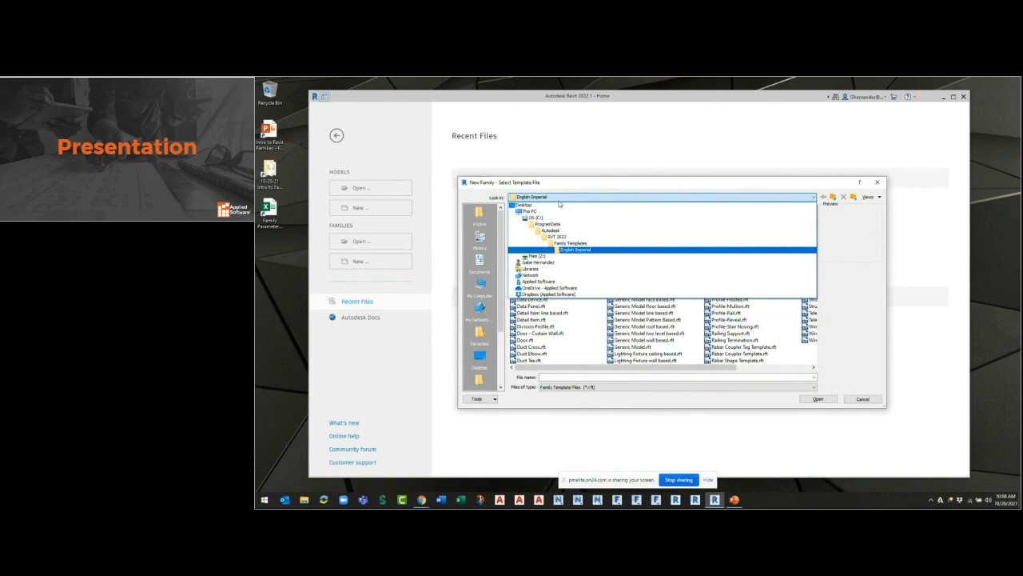
left_click(611, 182)
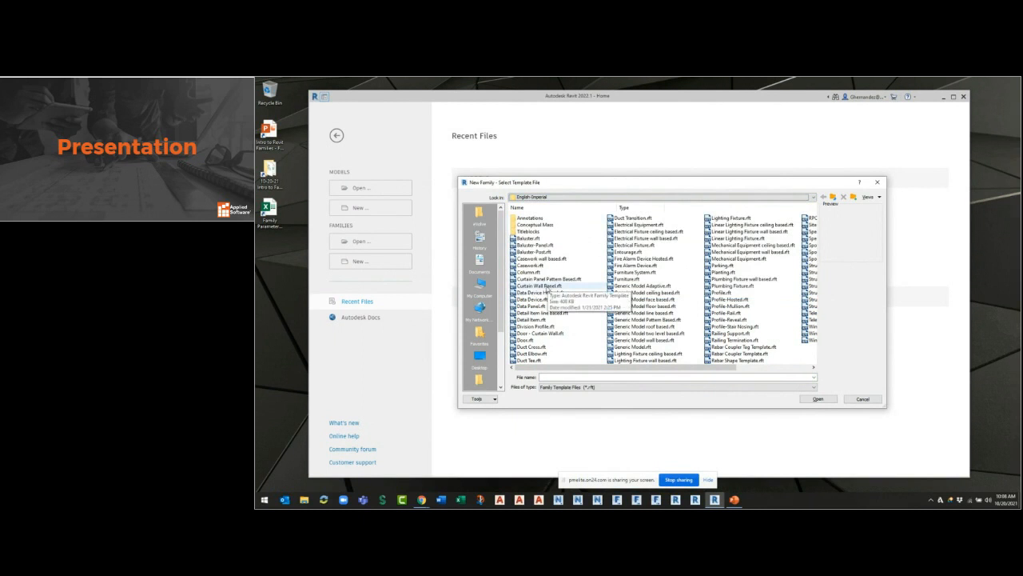
scroll(546, 289, "down", 2)
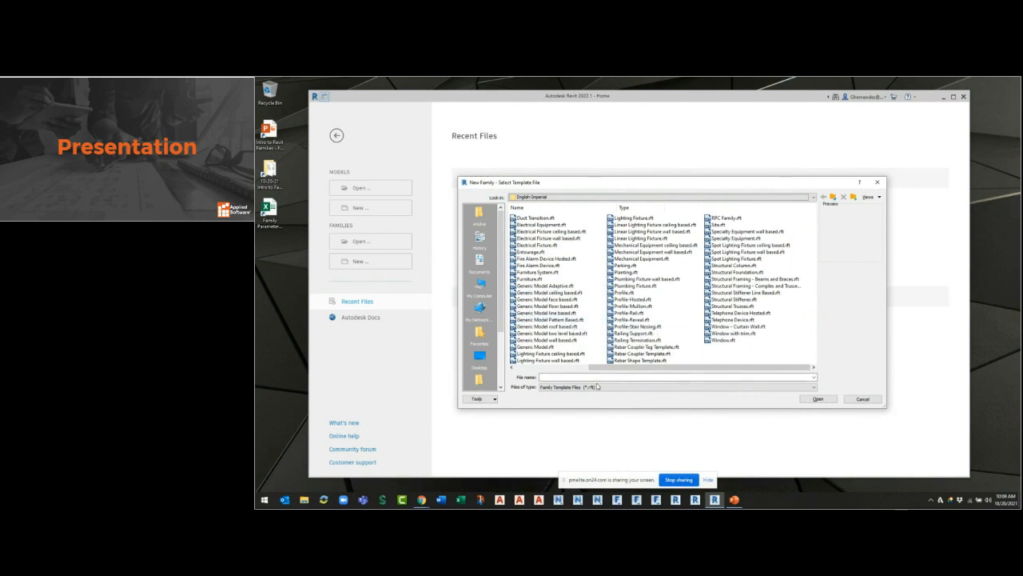
left_click(601, 387)
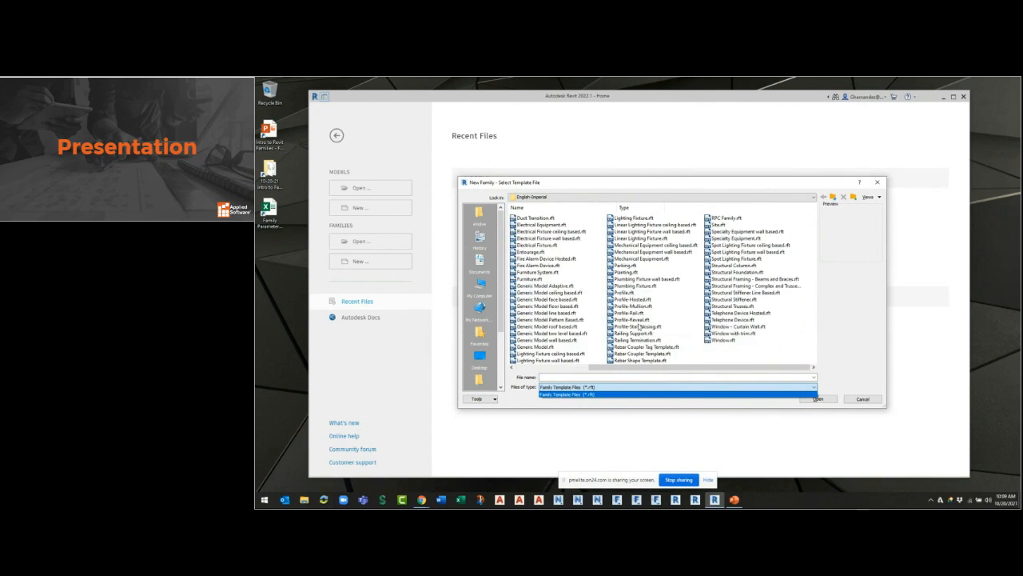
scroll(720, 331, "left", 2)
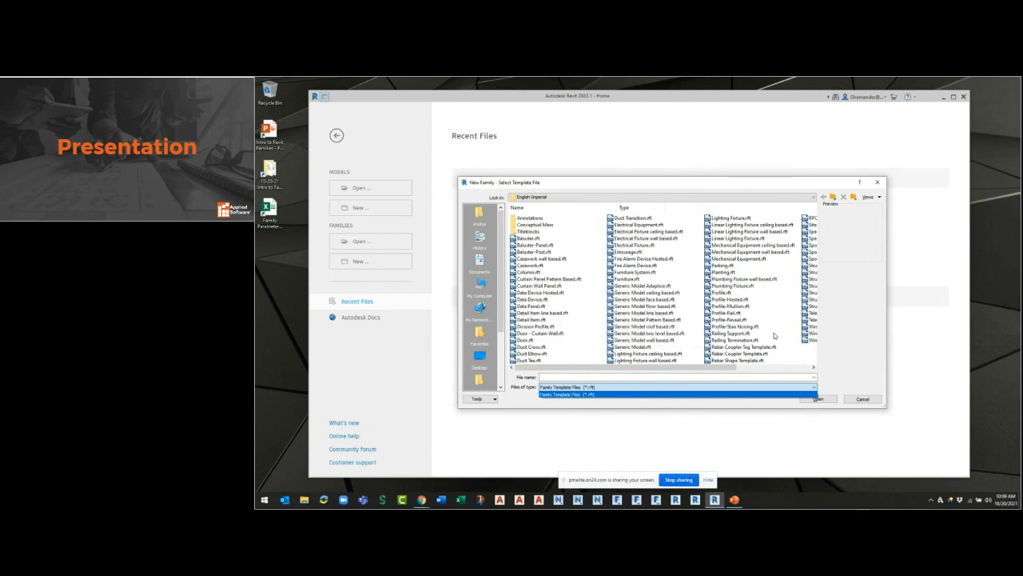
left_click(709, 370)
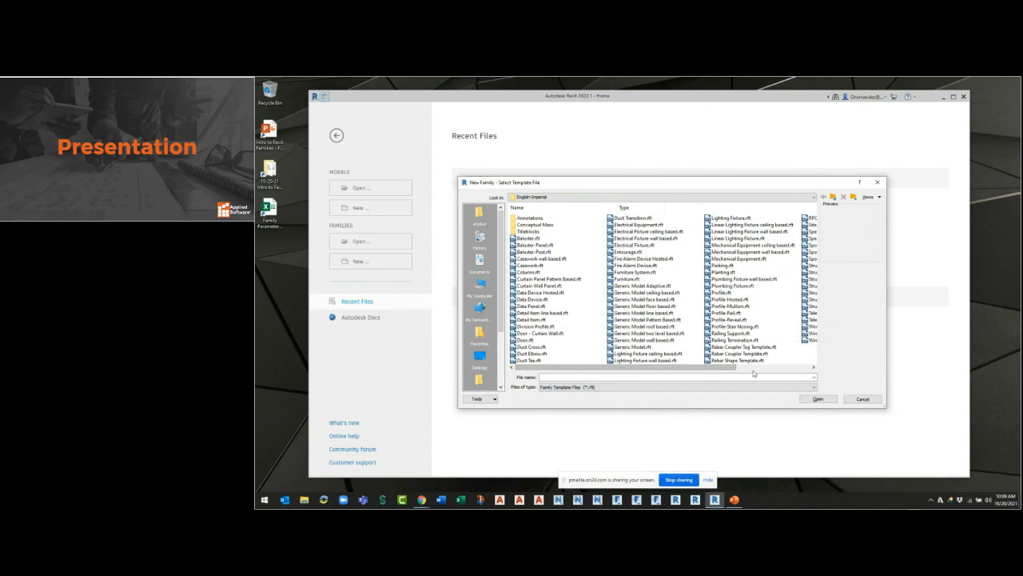
Preview the Mechanical Equipment and Generic Model face based templates, and create the family from Generic Model.rft.
left_click(740, 259)
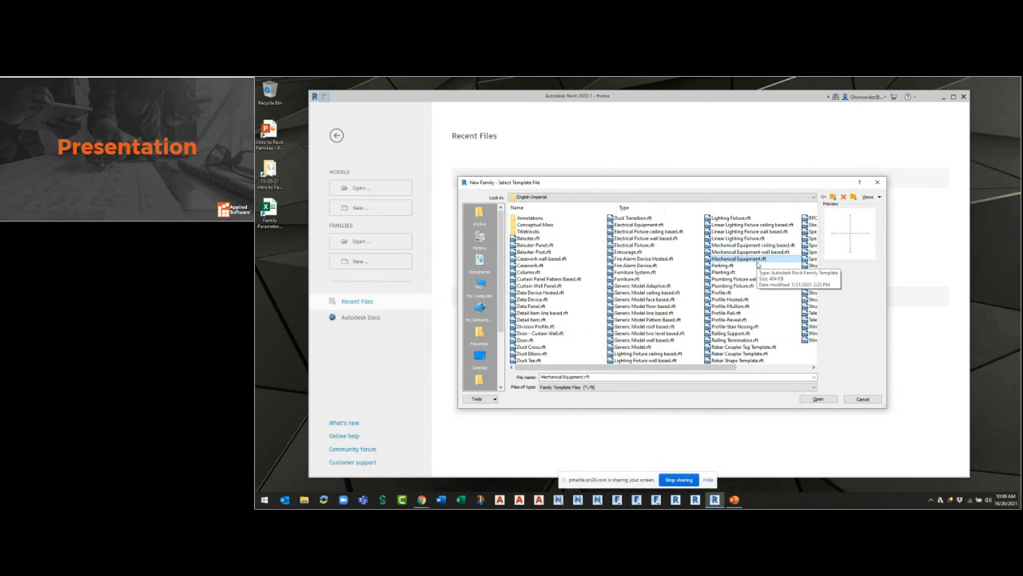
left_click(640, 347)
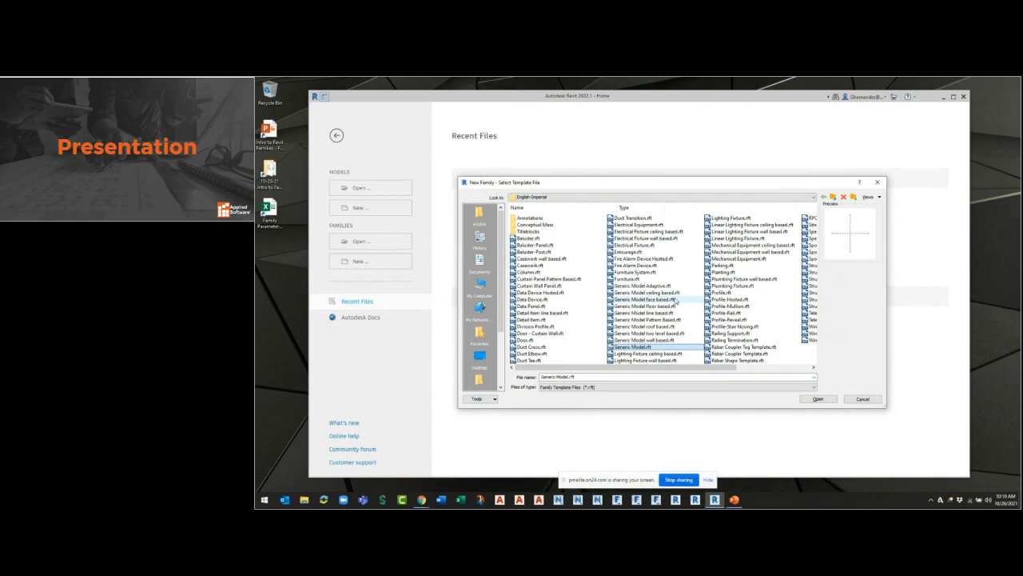
left_click(676, 299)
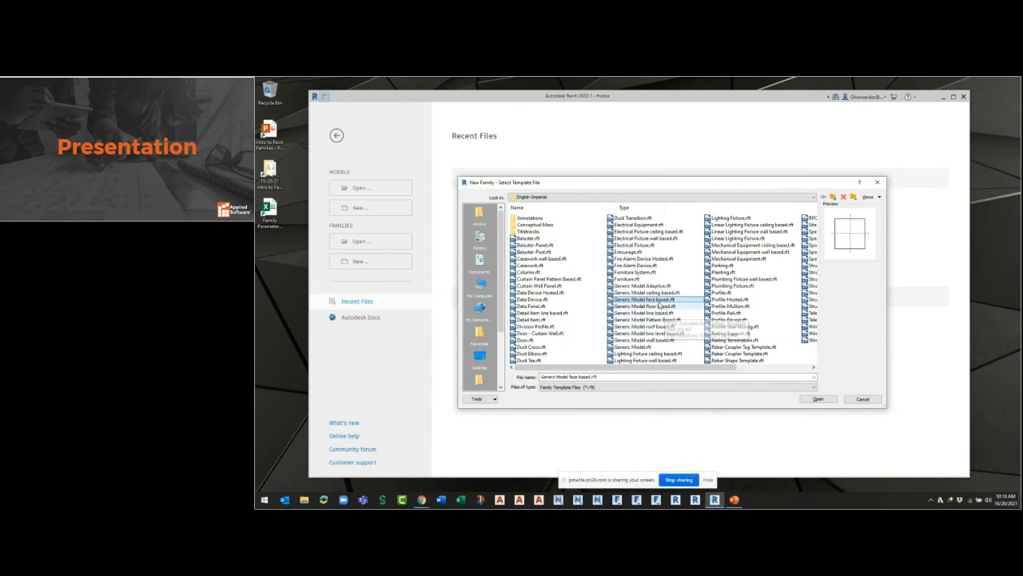
left_click(654, 347)
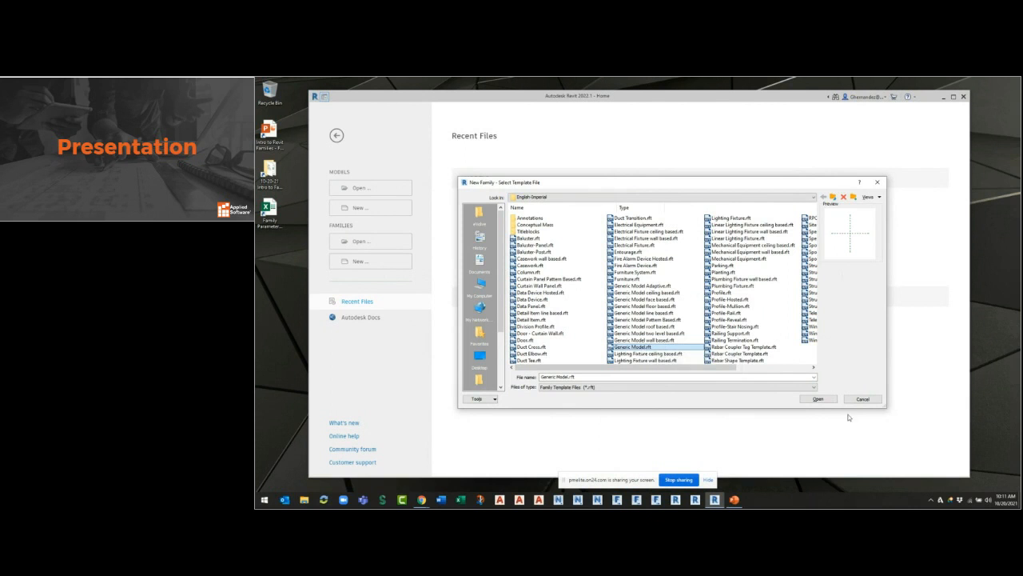
left_click(818, 399)
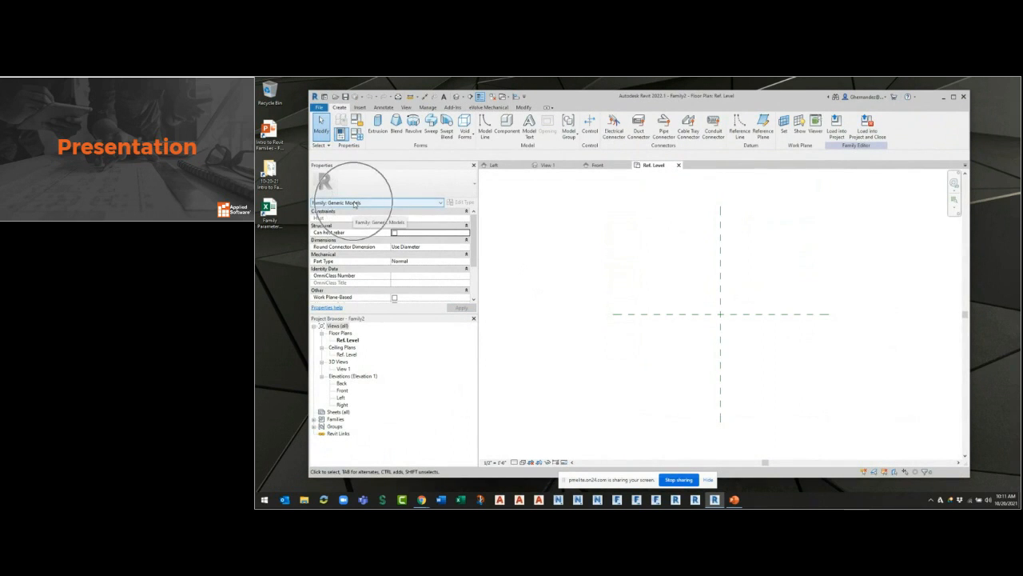
Set the family category to Mechanical Equipment.
left_click(357, 137)
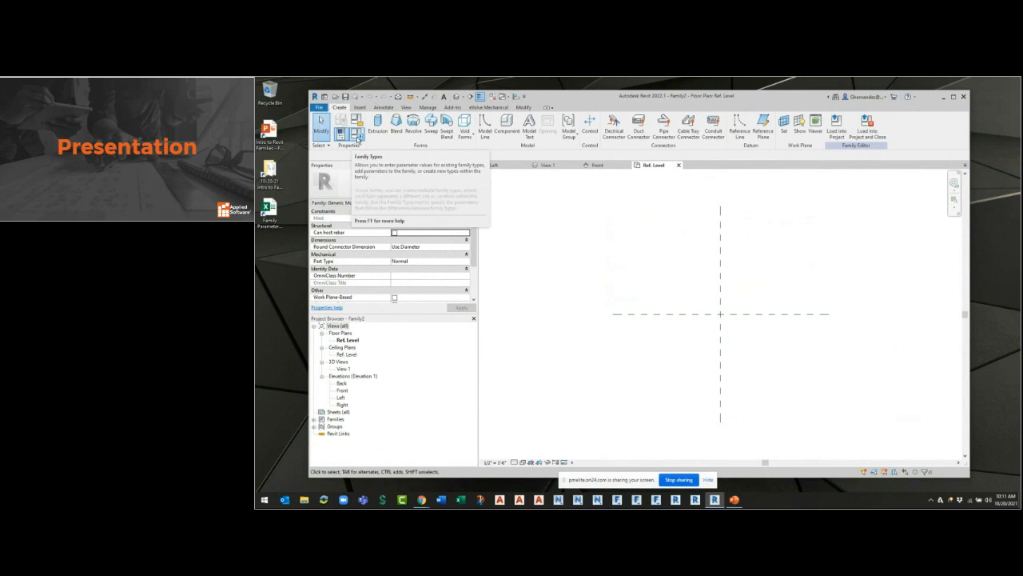
left_click(357, 119)
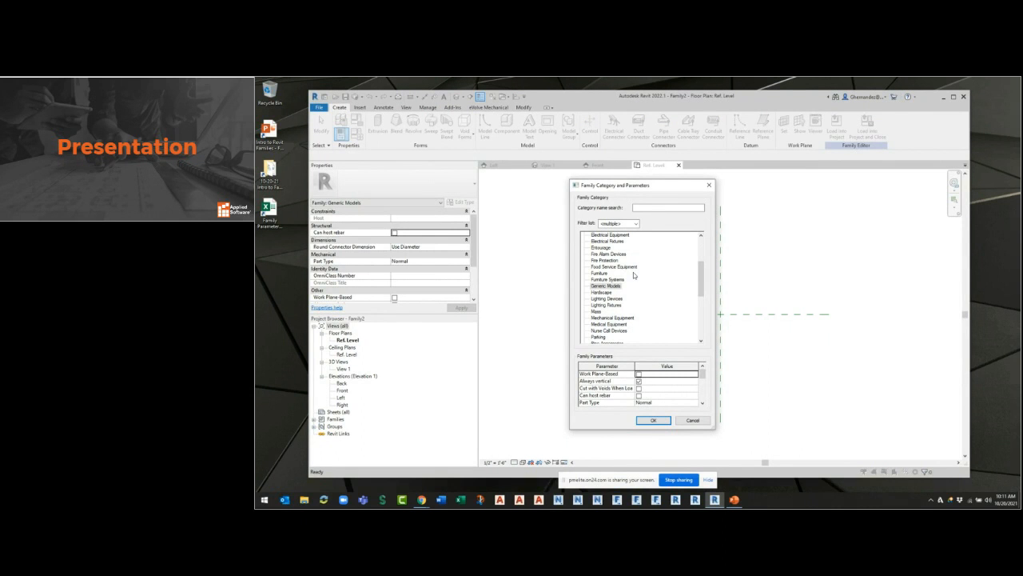
scroll(620, 304, "down", 1)
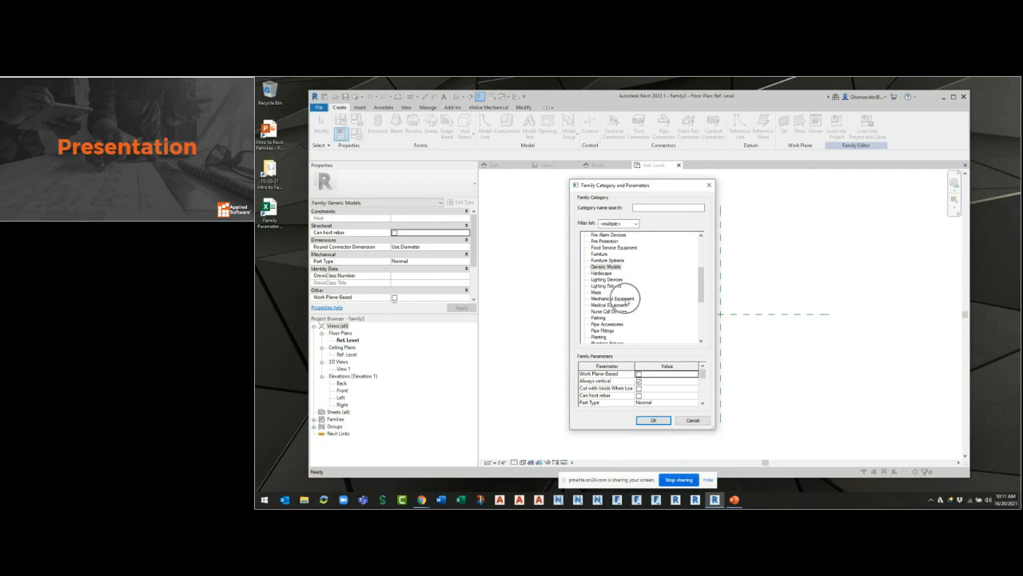
left_click(625, 299)
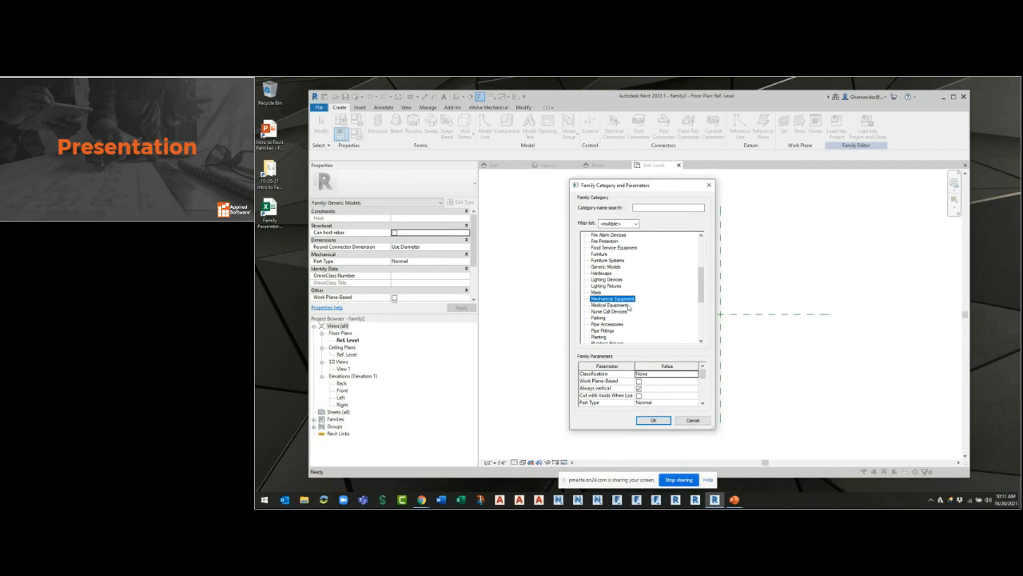
left_click(653, 419)
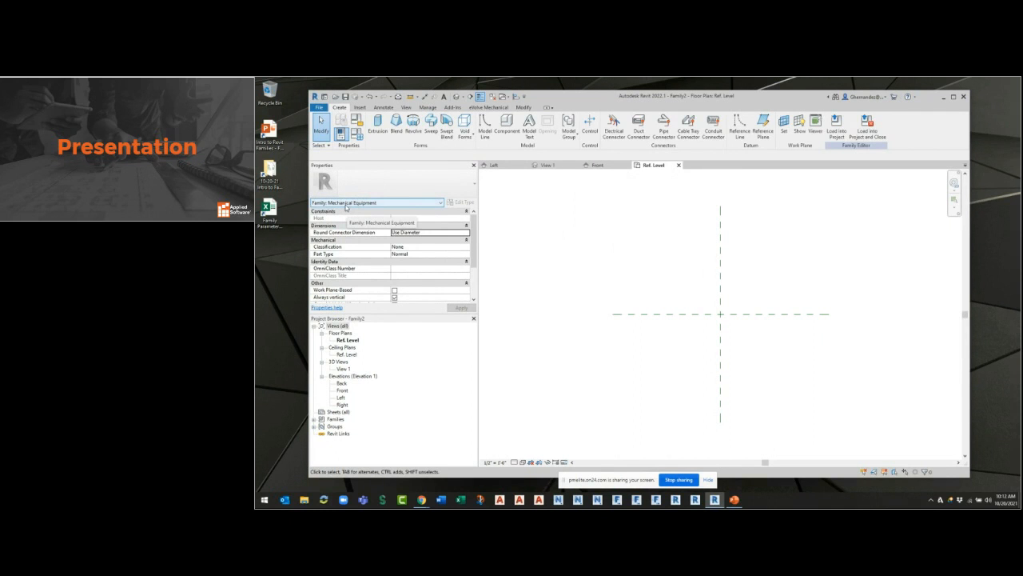
Examine the default Identity Data parameters in the family types, leaving them unedited.
left_click(360, 137)
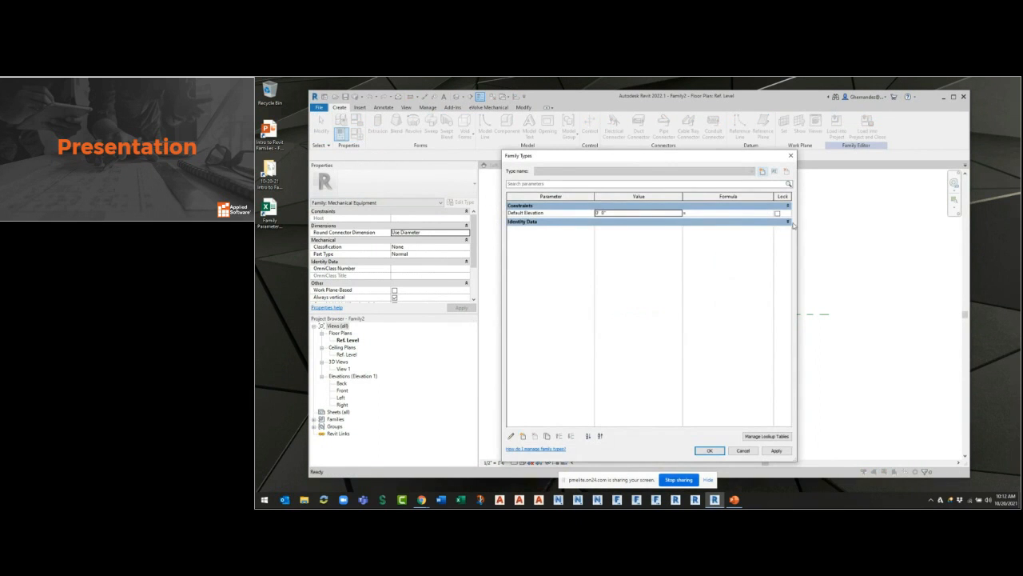
left_click(788, 222)
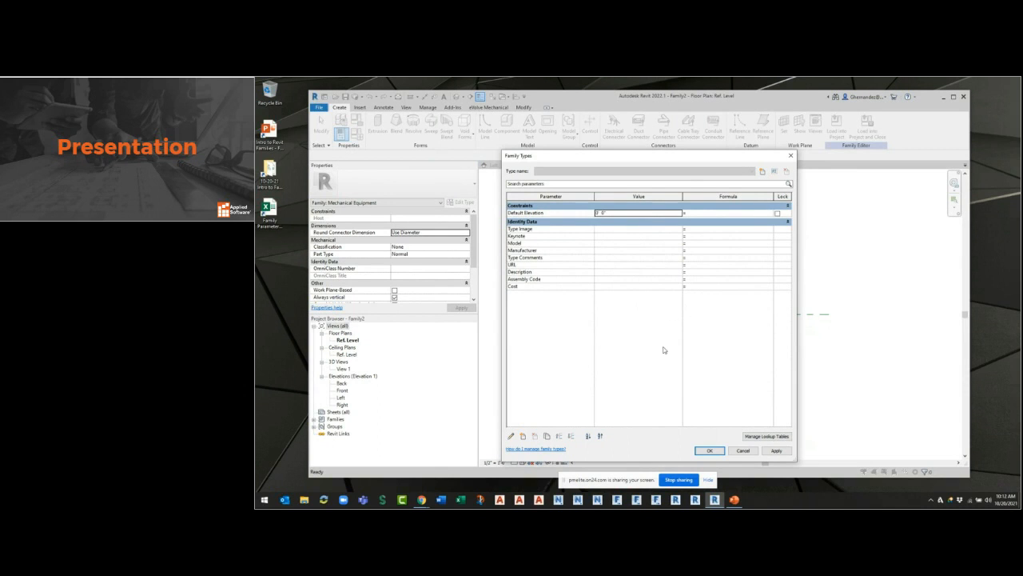
left_click(743, 451)
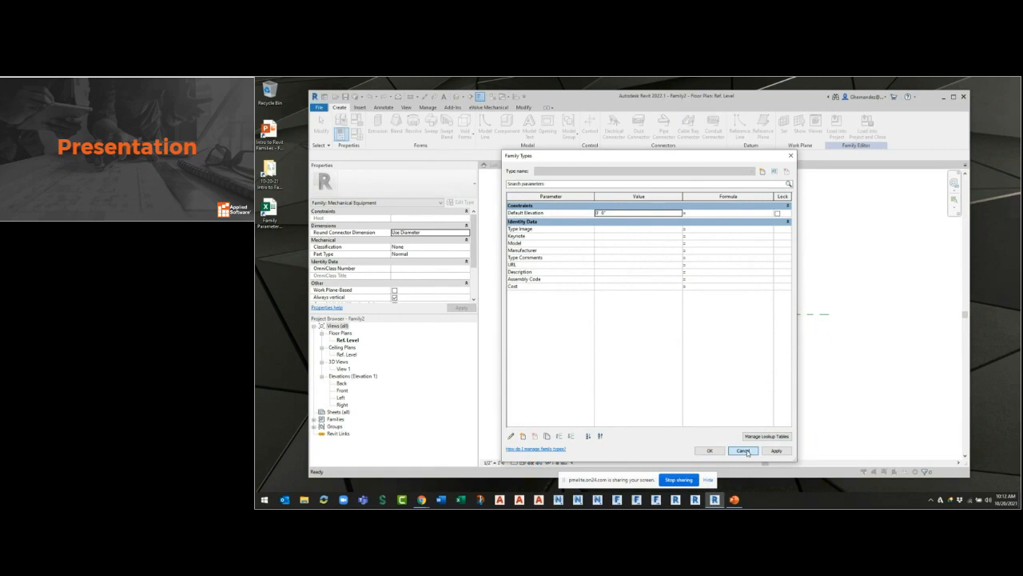
Hide the Project Browser and examine the family's Round Connector Dimension, Classification, Part Type and OmniClass Number properties.
left_click(473, 318)
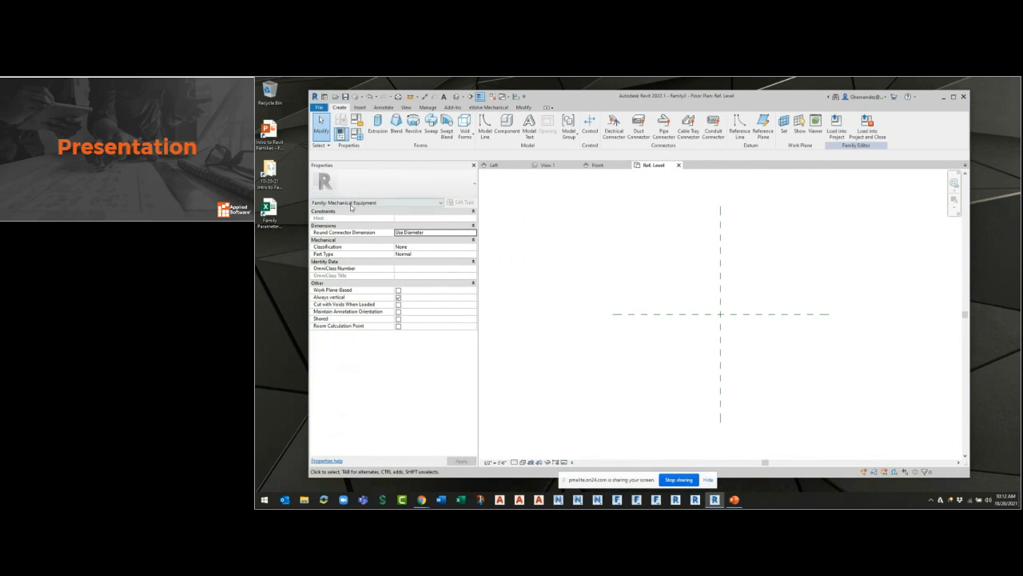
left_click(433, 233)
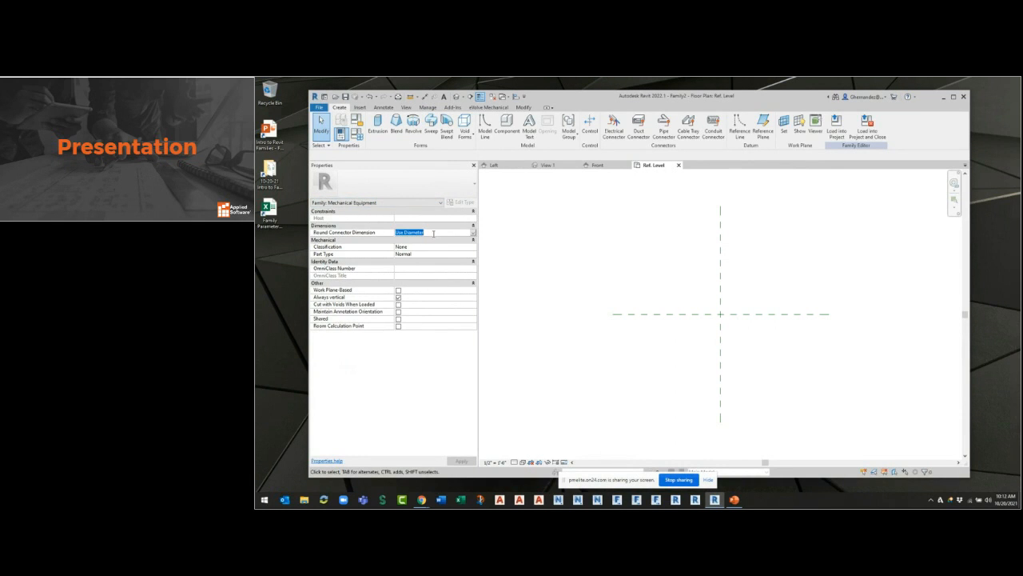
left_click(477, 234)
left_click(476, 233)
left_click(475, 233)
left_click(447, 251)
left_click(471, 249)
left_click(472, 249)
left_click(457, 254)
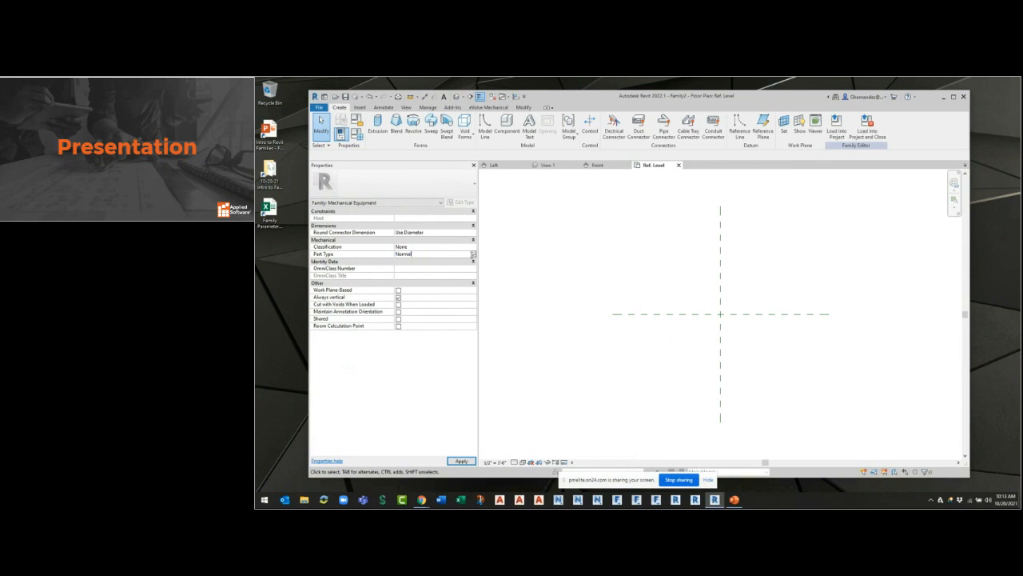
left_click(473, 254)
left_click(473, 256)
left_click(431, 269)
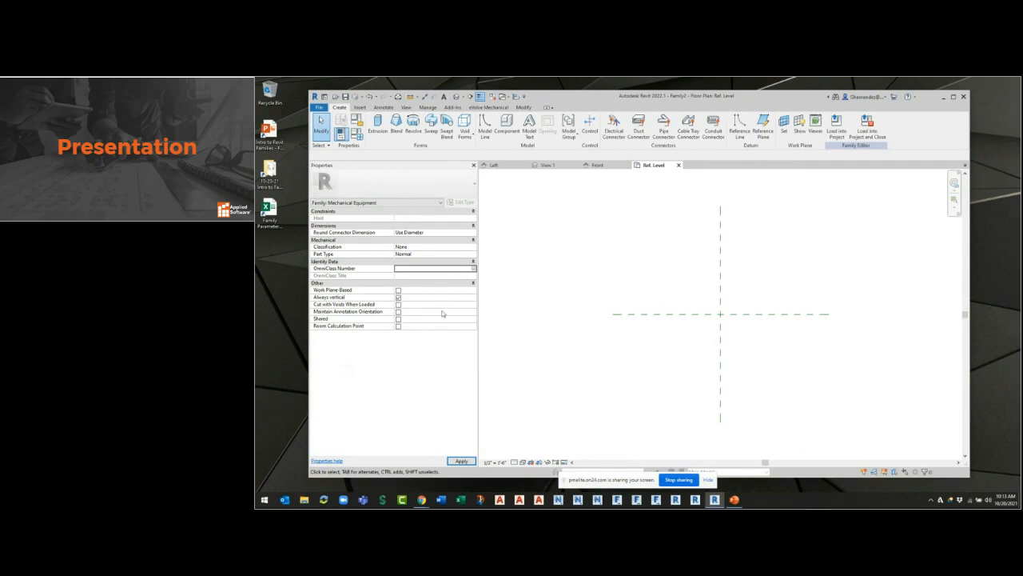
Switch the family category to Generic Models to compare its properties.
left_click(340, 134)
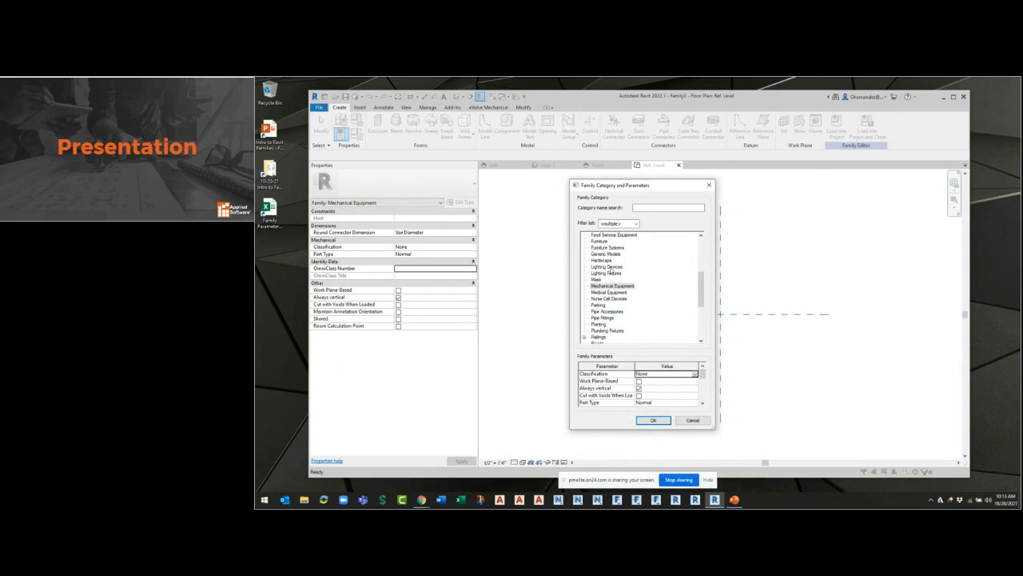
left_click(607, 253)
left_click(654, 420)
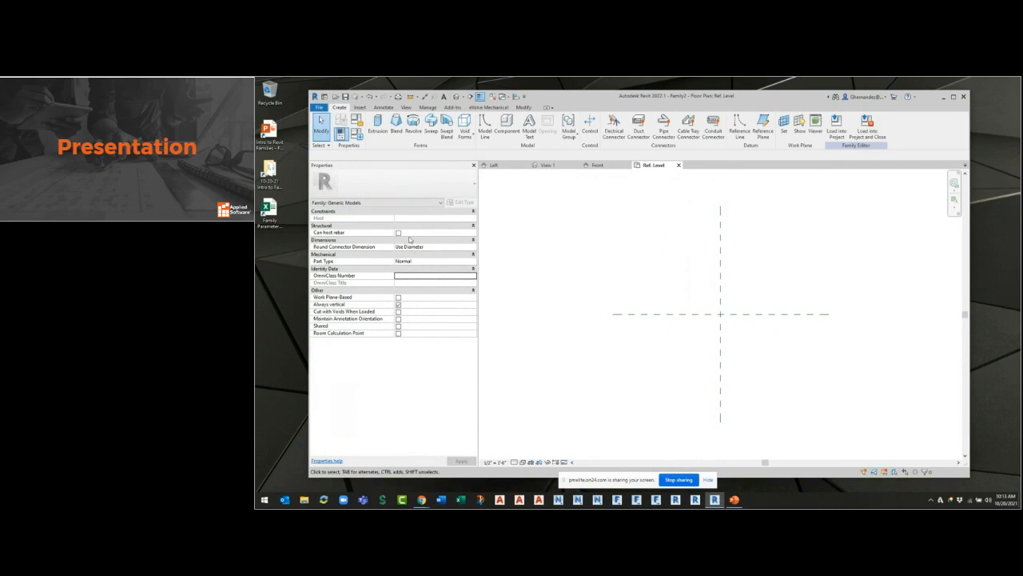
key("ctrl")
key("ctrl")
key("ctrl")
Change the family category back to Mechanical Equipment.
left_click(341, 134)
left_click(616, 318)
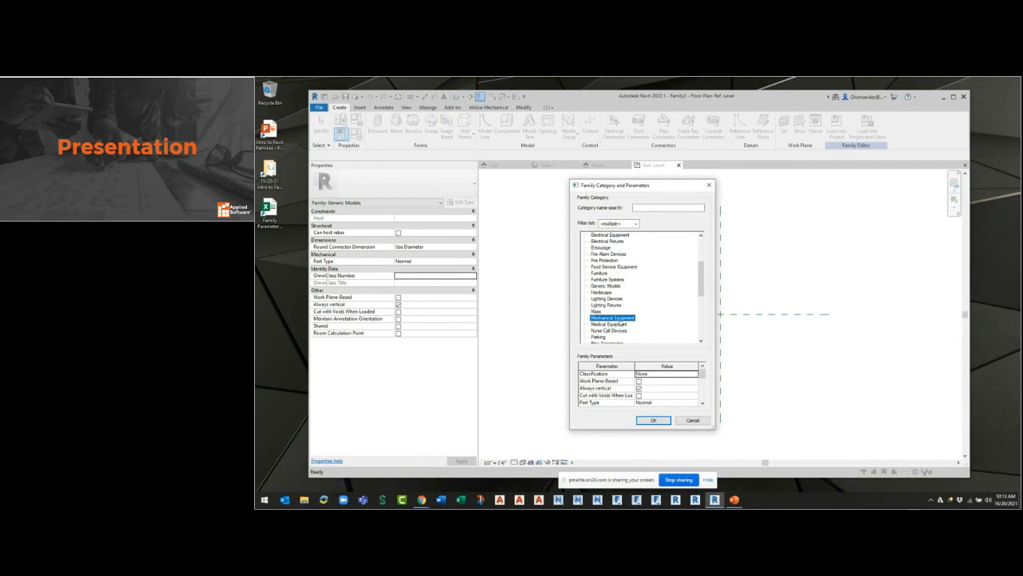
left_click(649, 420)
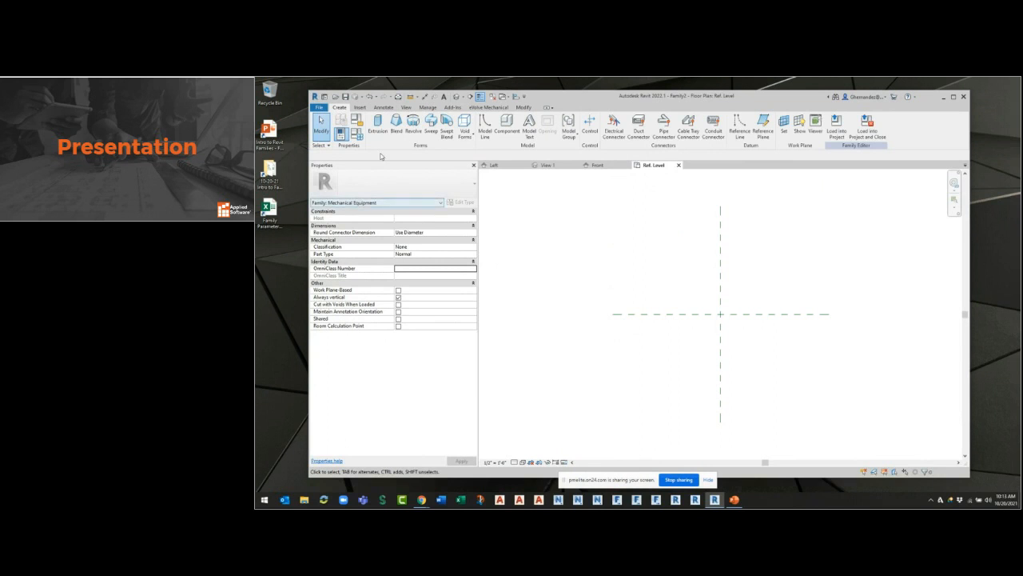
Show the Project Browser again.
right_click(515, 225)
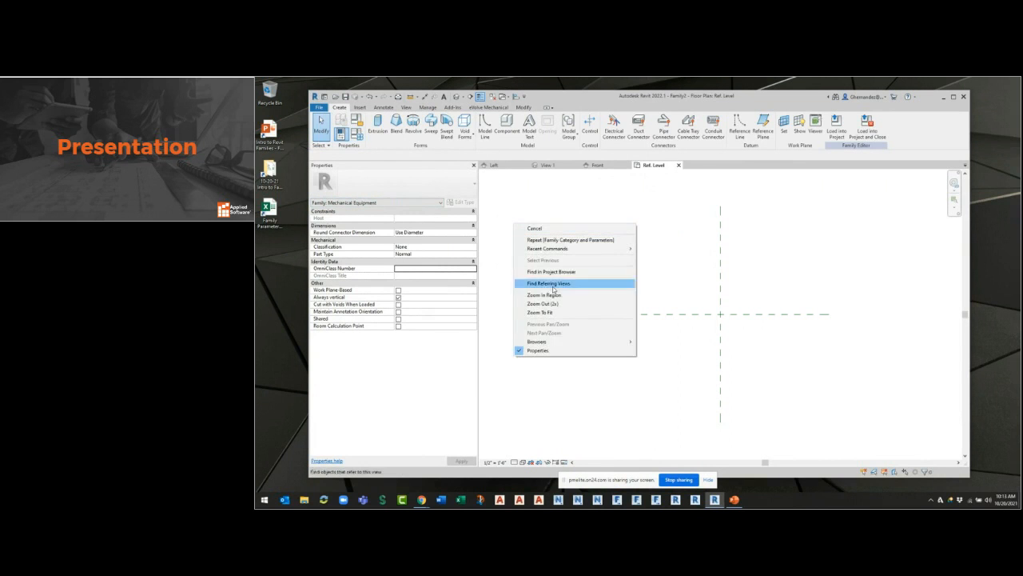
mouse_move(571, 345)
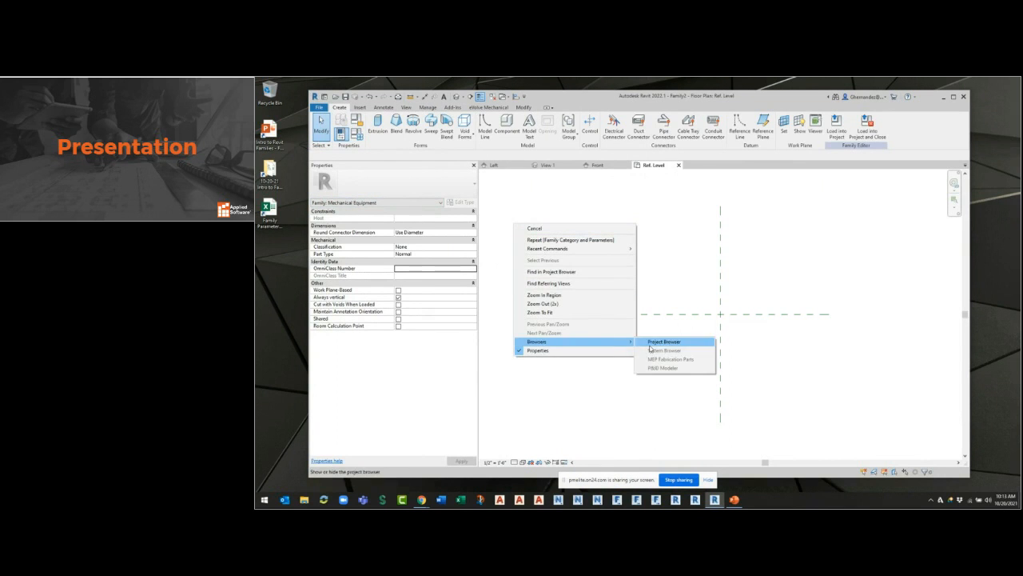
left_click(657, 342)
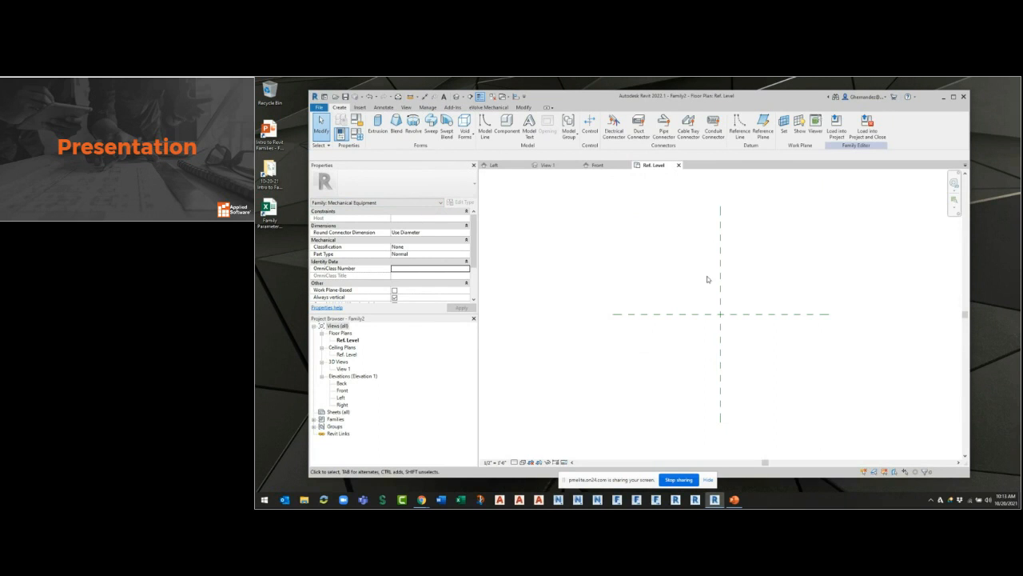
Select the vertical Center (Left/Right) reference plane in the Ref. Level plan and examine its properties.
middle_click_drag(743, 287, 639, 267)
scroll(582, 294, "up", 1)
middle_click_drag(649, 326, 669, 334)
scroll(667, 332, "up", 1)
scroll(663, 327, "down", 1)
left_click(652, 277)
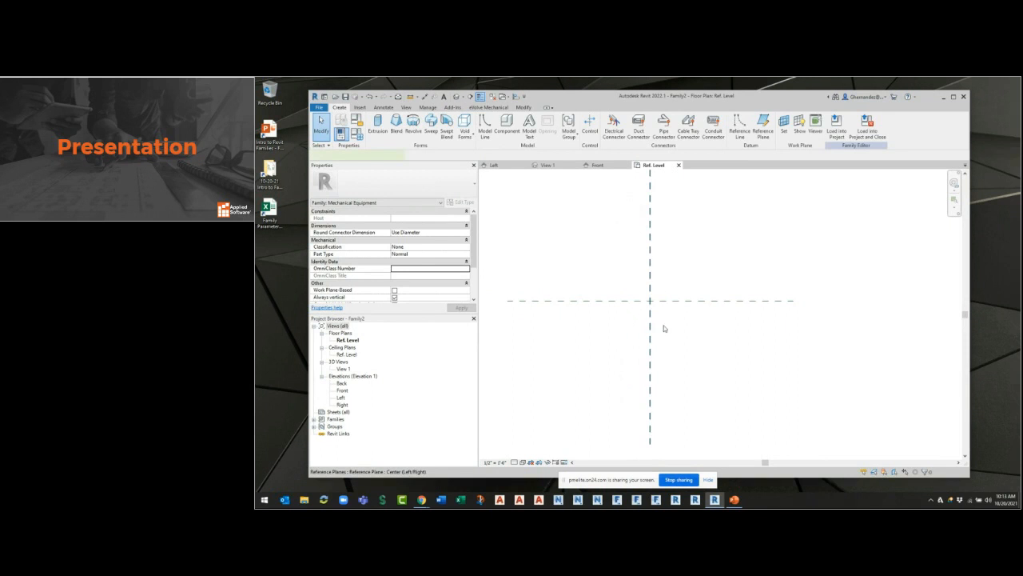
scroll(666, 352, "down", 1)
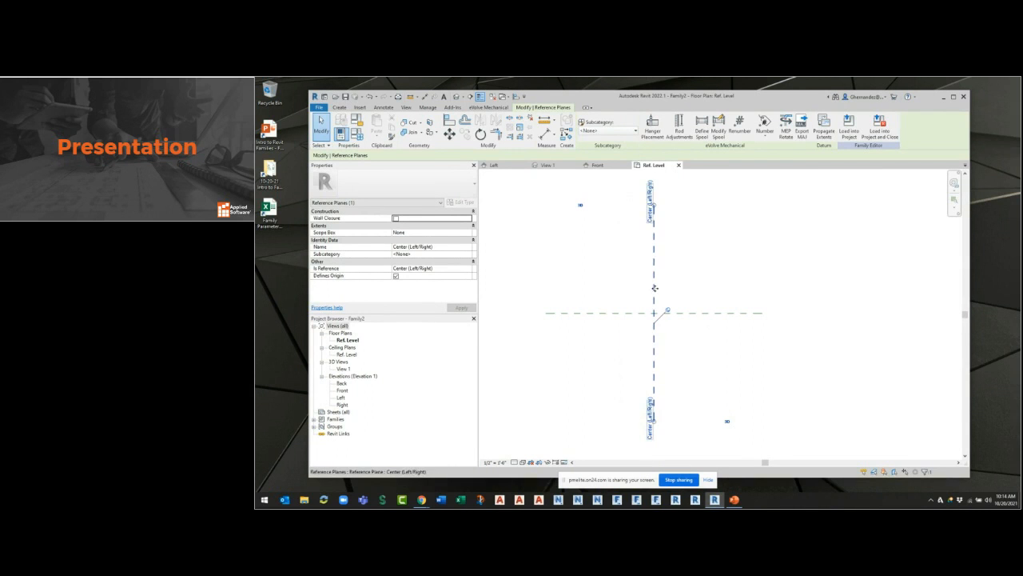
Examine the properties of the horizontal Center (Front/Back) reference plane, and open the 3D view View 1.
left_click(727, 313)
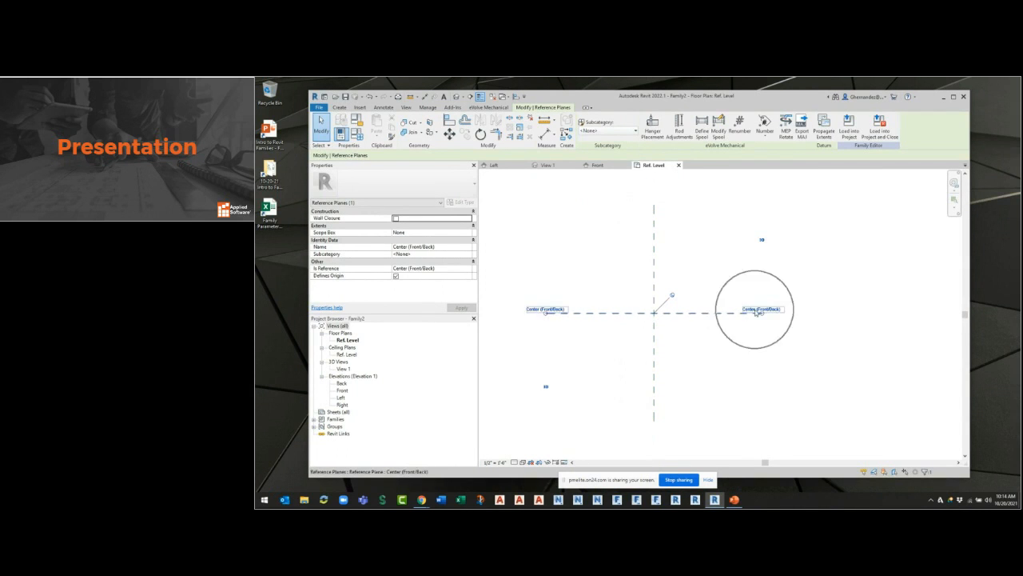
left_click(344, 369)
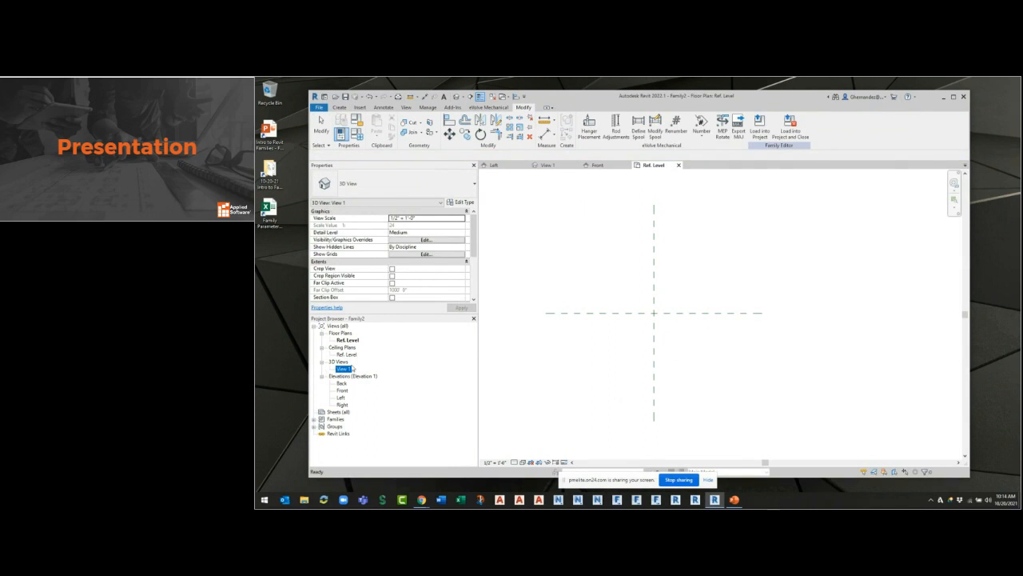
double_click(348, 369)
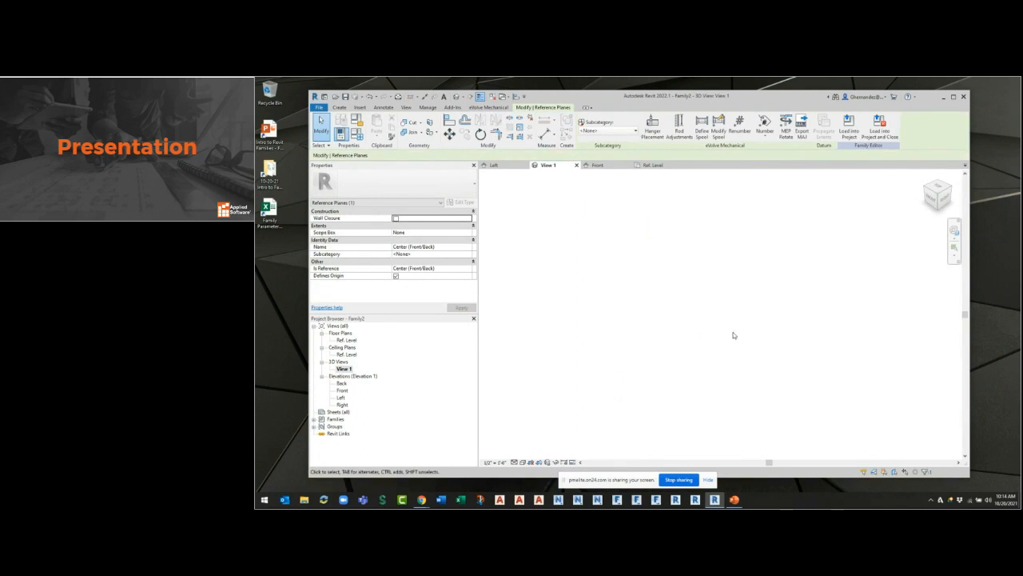
Show the active work plane in the 3D view and inspect it from the left side and in isometric view.
left_click(339, 107)
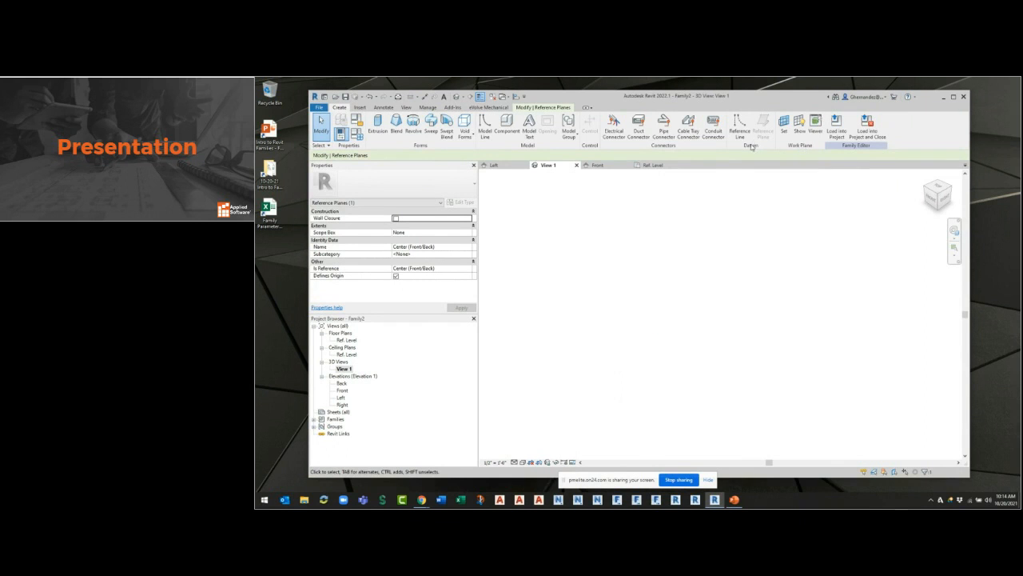
left_click(802, 135)
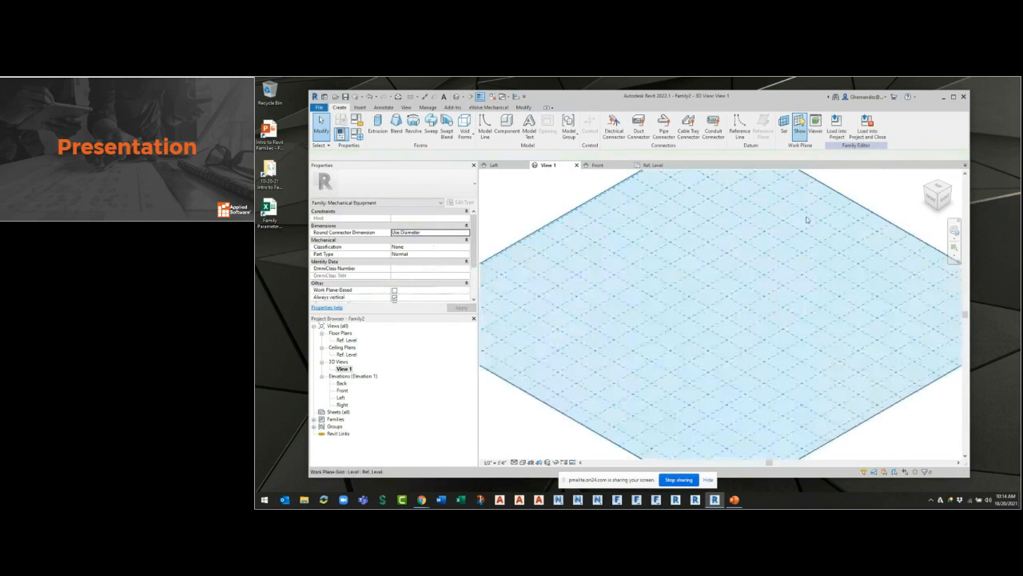
left_click(925, 186)
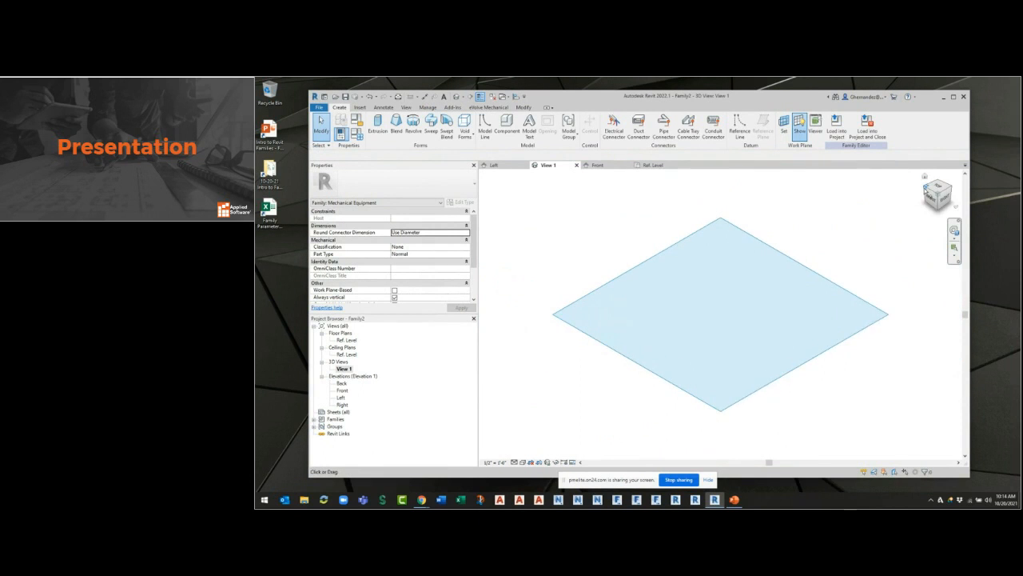
left_click(925, 188)
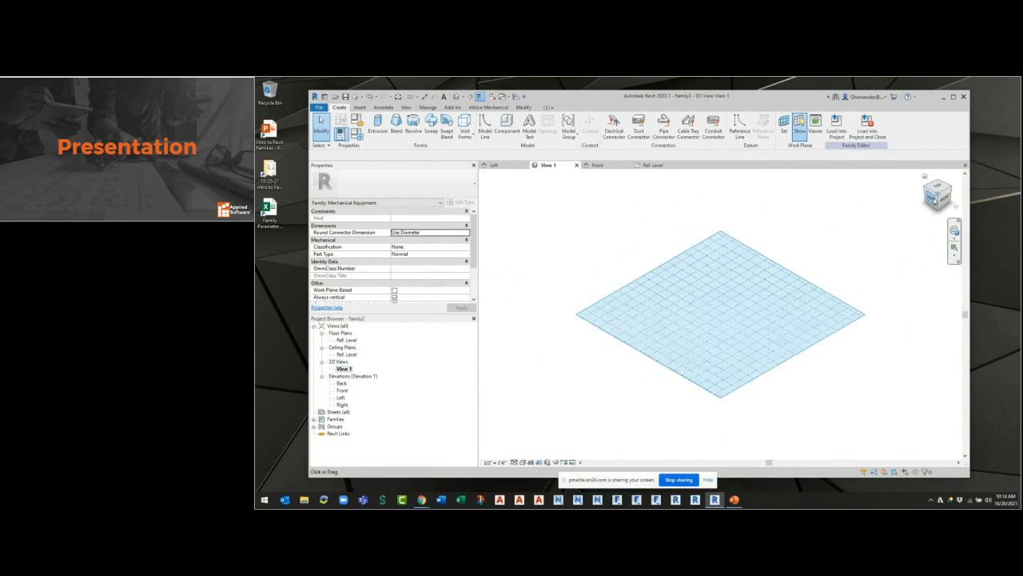
left_click(934, 200)
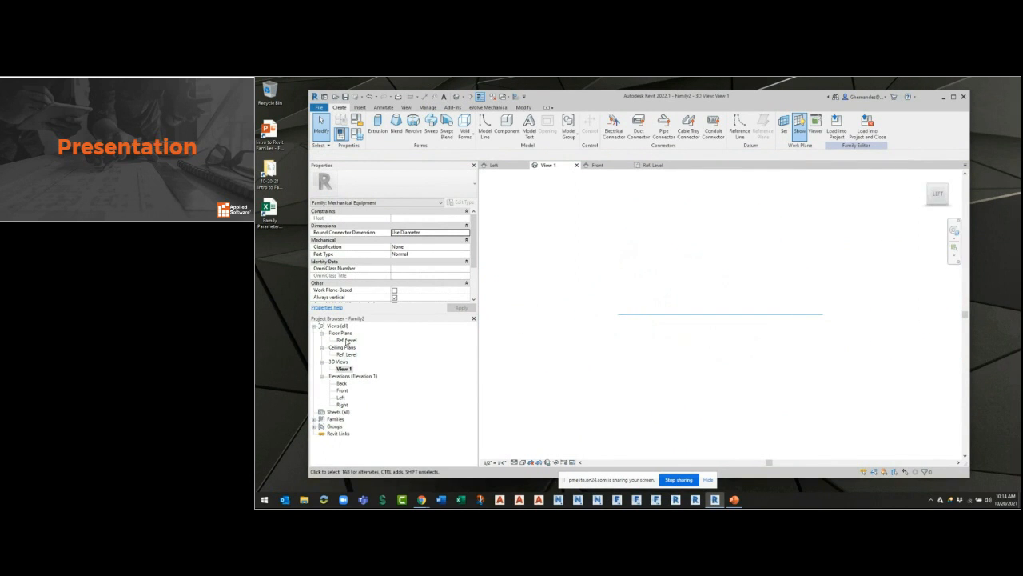
left_click(927, 181)
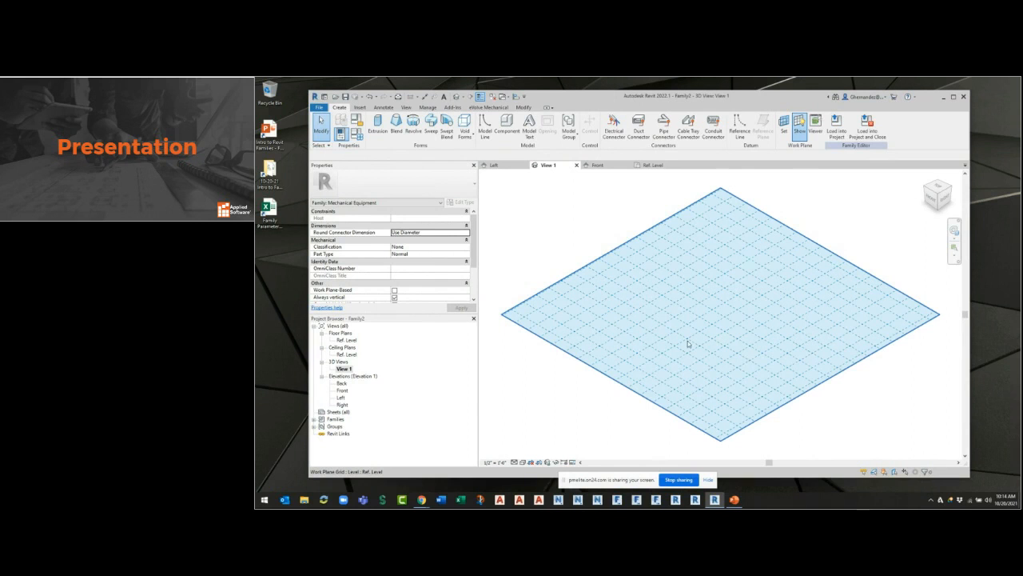
Set the work plane to Reference Plane : Center (Front/Back) and inspect its new orientation in the 3D view.
left_click(784, 128)
left_click(659, 286)
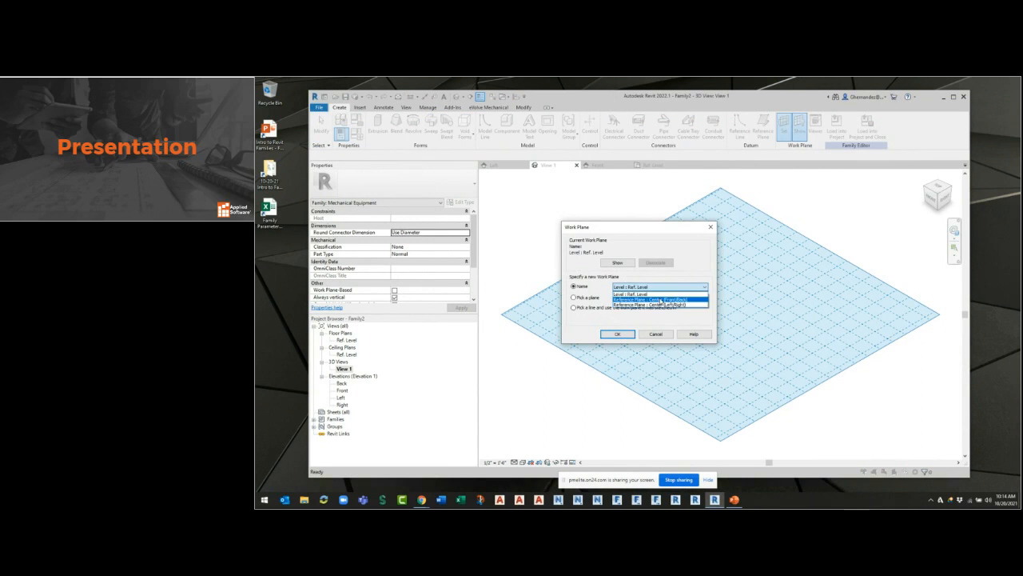
left_click(662, 301)
left_click(617, 335)
scroll(601, 390, "down", 2)
middle_click_drag(612, 367, 629, 286)
key("Escape")
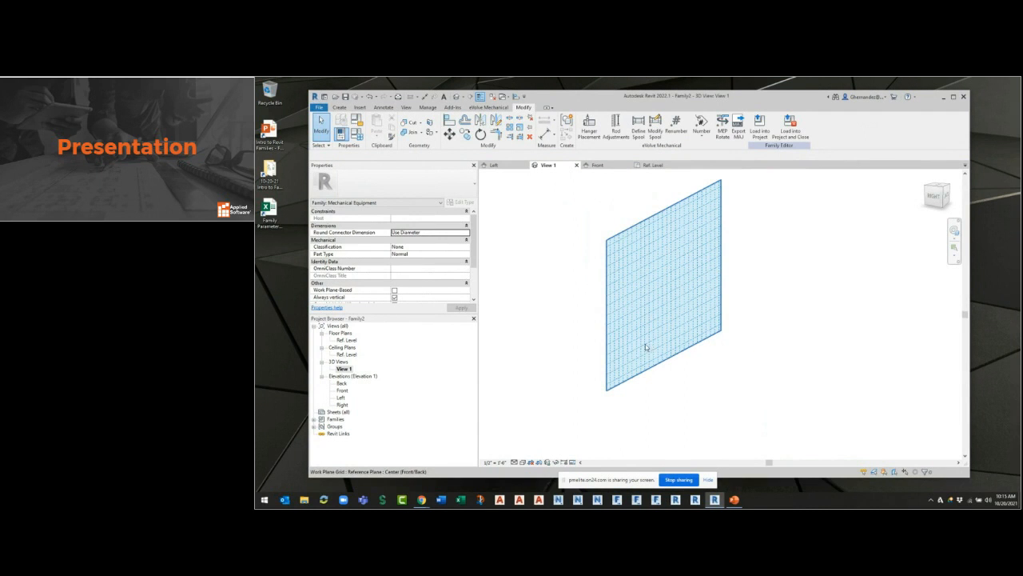
Open the Ref. Level floor plan and toggle the work plane display on and off.
double_click(347, 339)
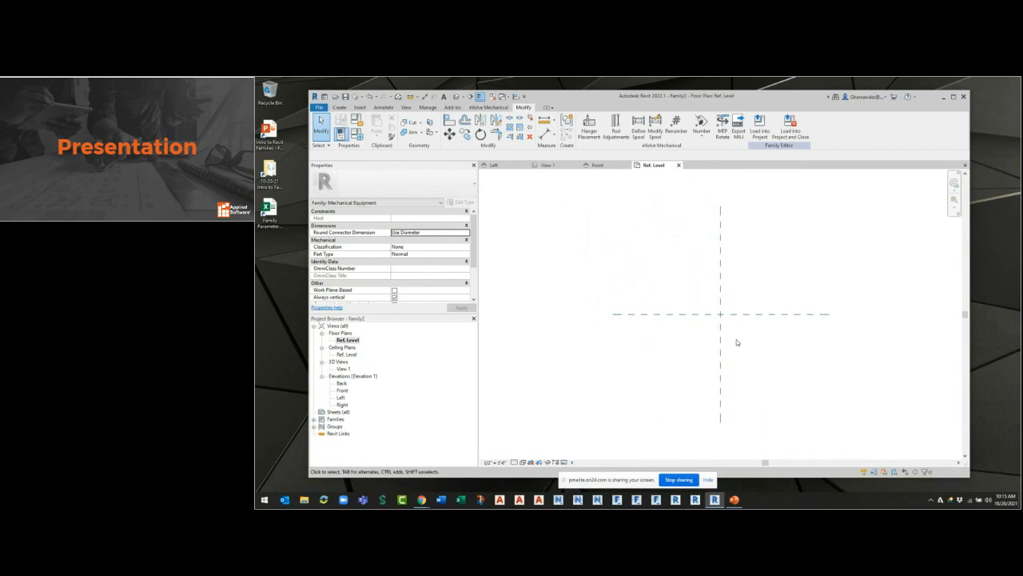
left_click(339, 109)
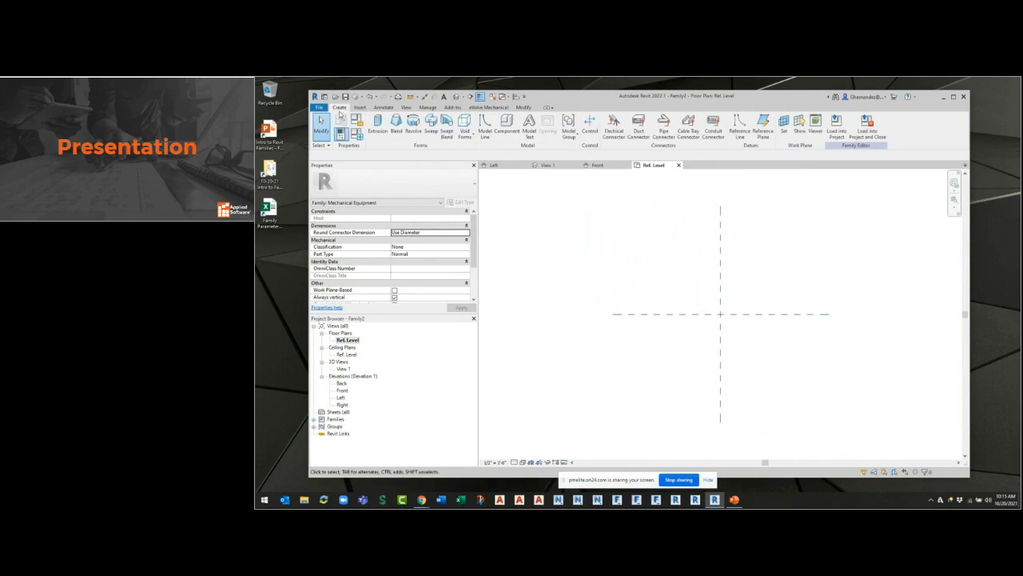
left_click(798, 132)
left_click(799, 132)
middle_click_drag(823, 282, 828, 282)
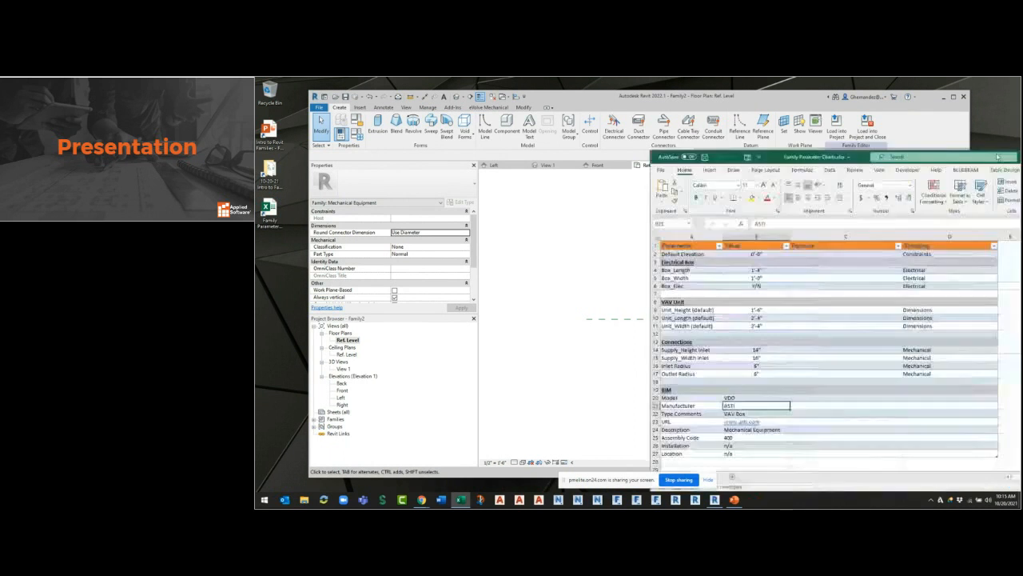
Review the electrical box, VAV unit, connection and BIM parameters in the Family Parameter Charts workbook in Excel, and return to Revit.
left_click_drag(712, 153, 787, 123)
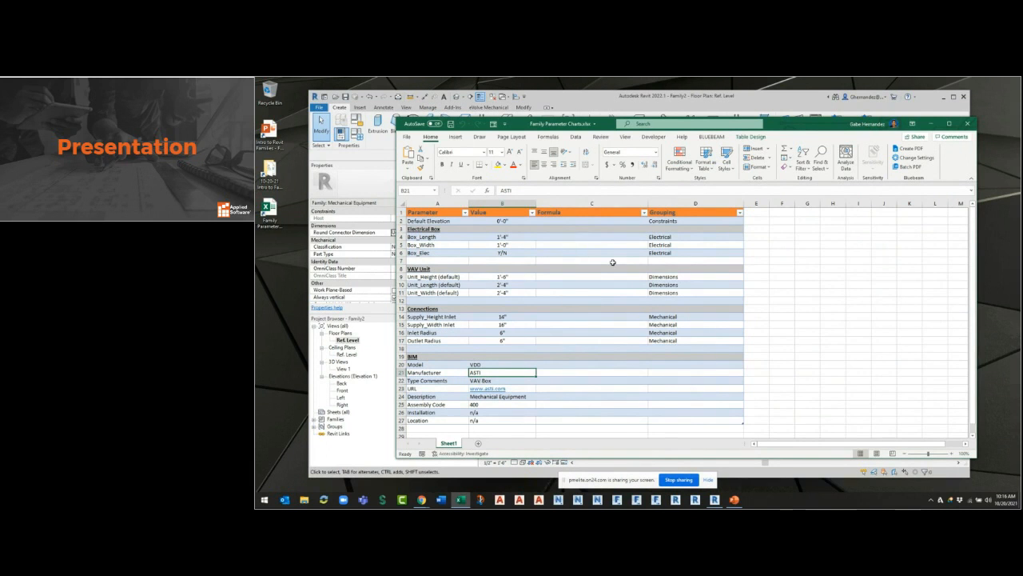
left_click(928, 124)
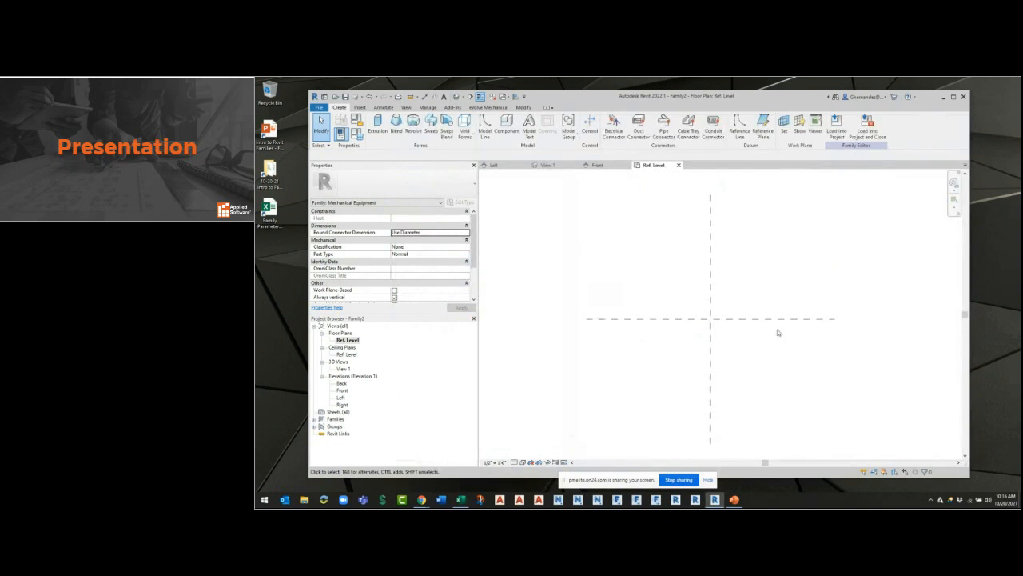
Draw two vertical reference planes, one about 2'-5" left of the Center (Left/Right) plane and one about 2'-10" right of it.
middle_click_drag(767, 382, 691, 366)
middle_click_drag(618, 259, 704, 275)
scroll(702, 275, "down", 1)
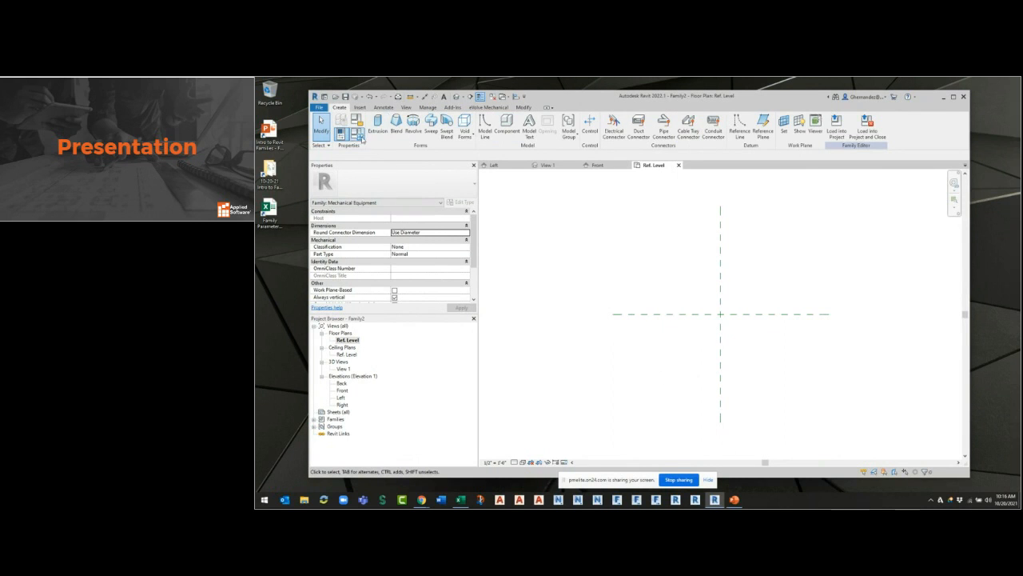
left_click(765, 136)
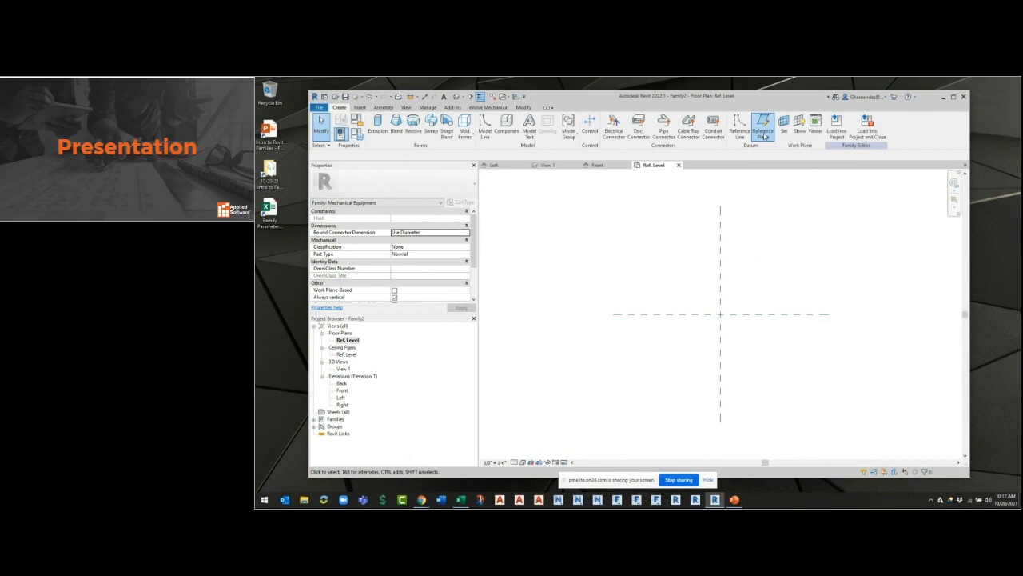
left_click(667, 229)
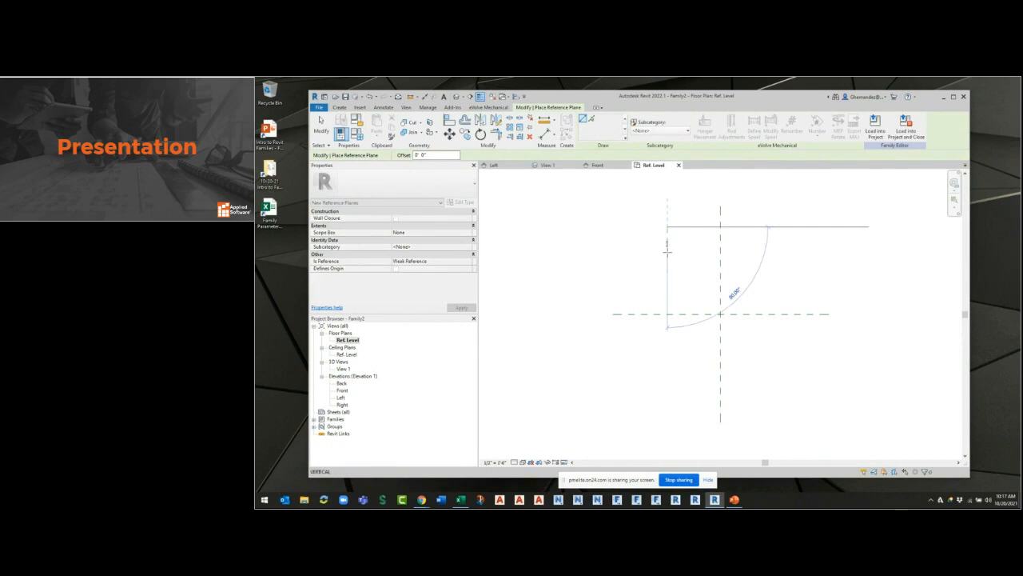
left_click(667, 403)
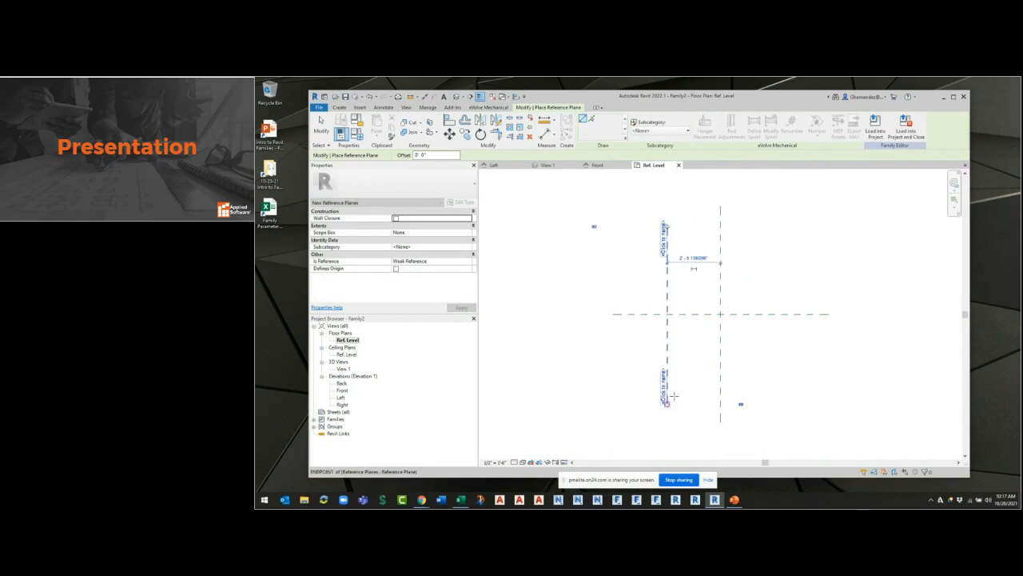
left_click(781, 227)
left_click(781, 402)
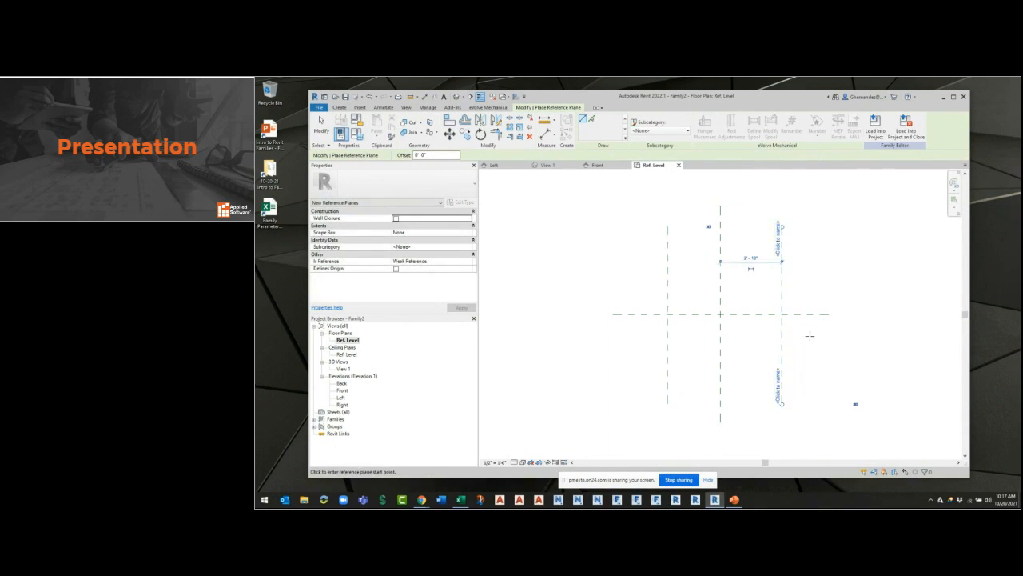
key("Escape")
key("Escape")
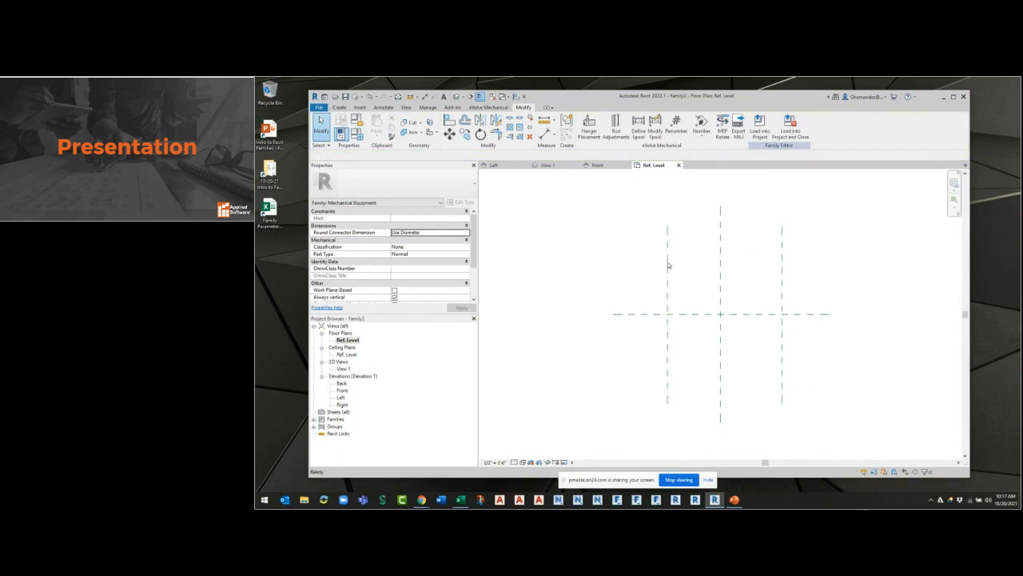
Name the vertical reference plane left of the center plane LFT.
left_click(666, 264)
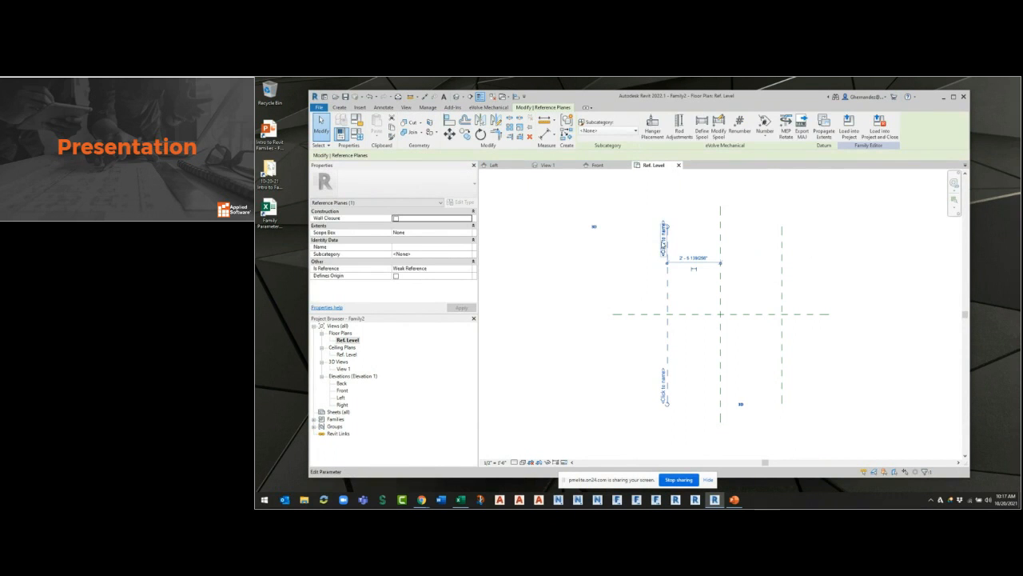
left_click(663, 237)
key("ctrl")
key("ctrl")
key("ctrl")
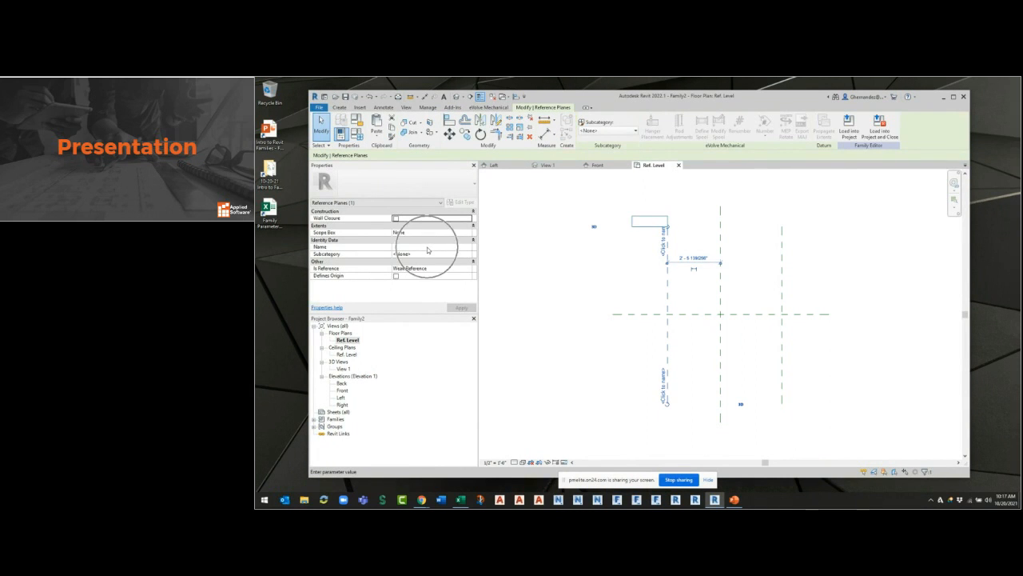
key("ctrl")
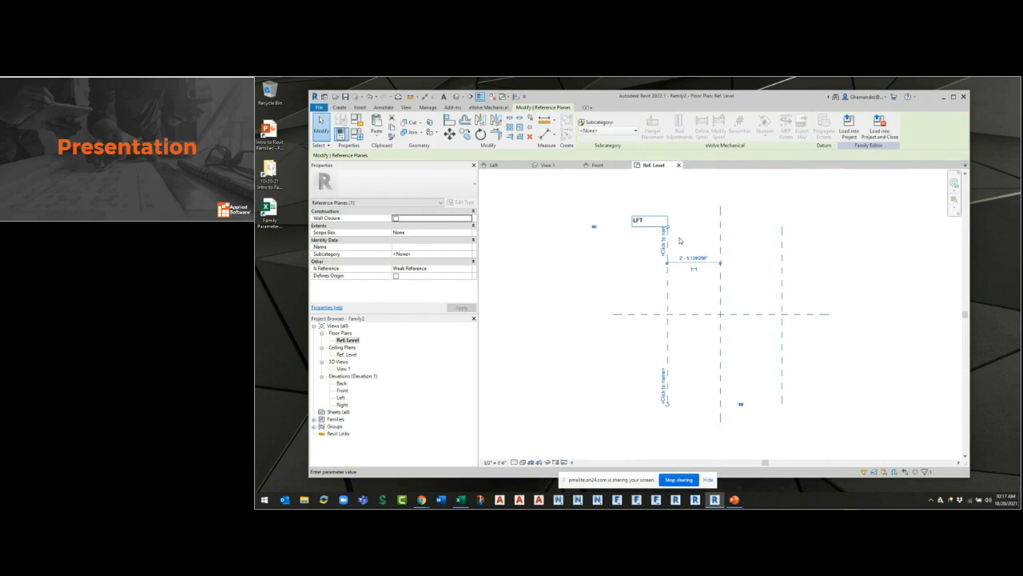
type("LFT")
key("Return")
Name the vertical reference plane right of the center plane RGHT.
left_click(781, 253)
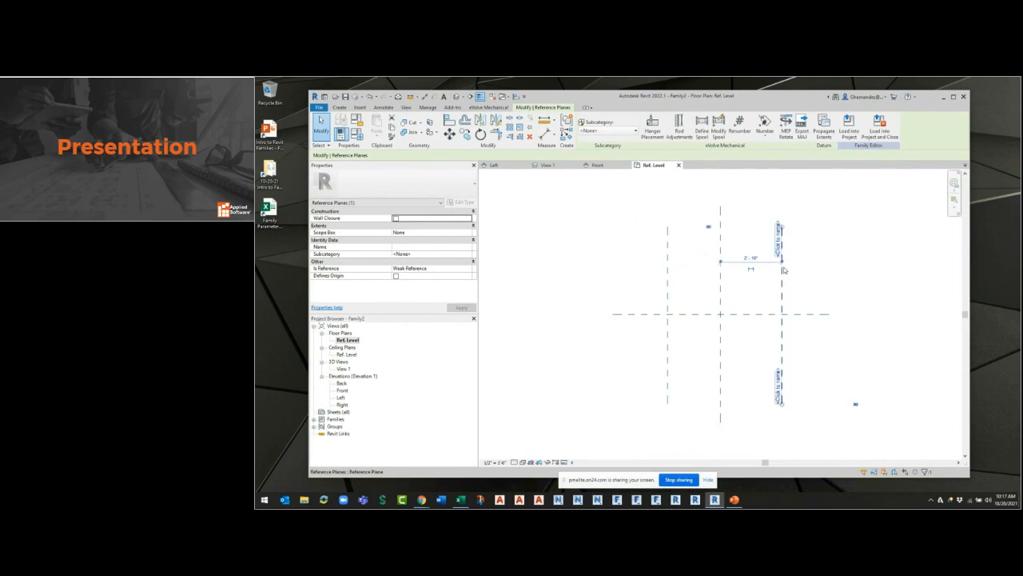
left_click(780, 251)
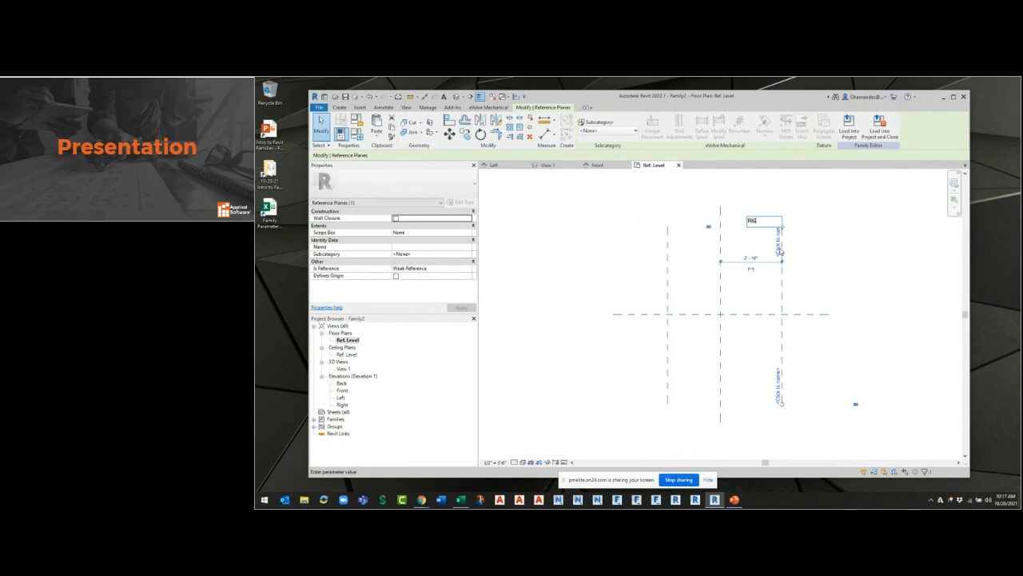
key("Return")
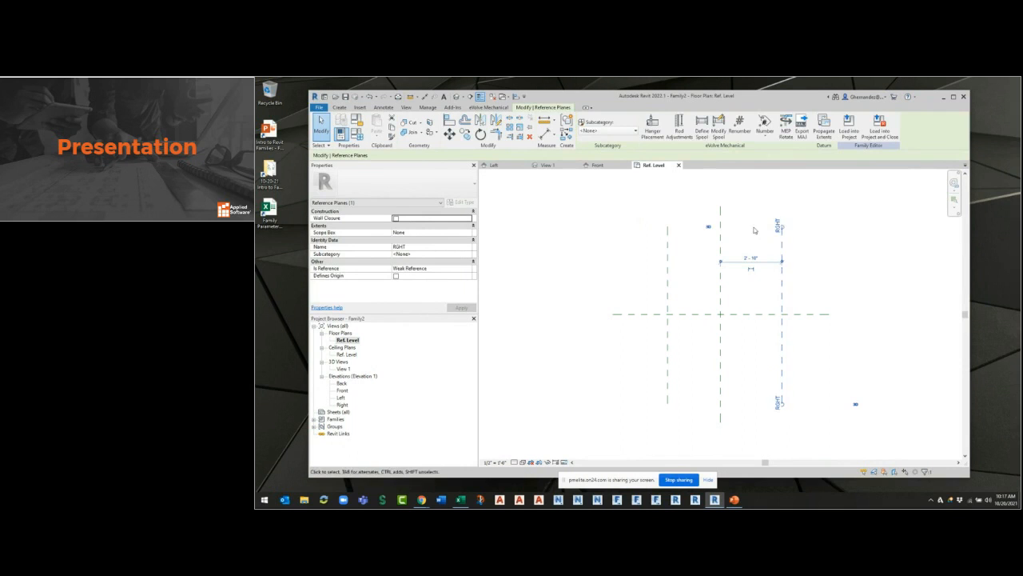
left_click(814, 266)
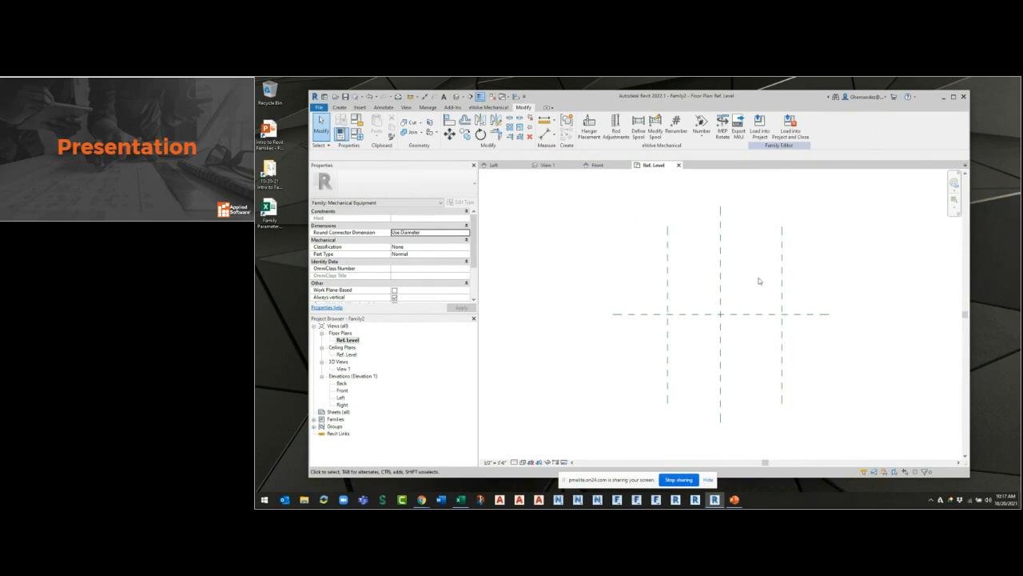
Check the names of the vertical and horizontal center reference planes.
left_click(721, 275)
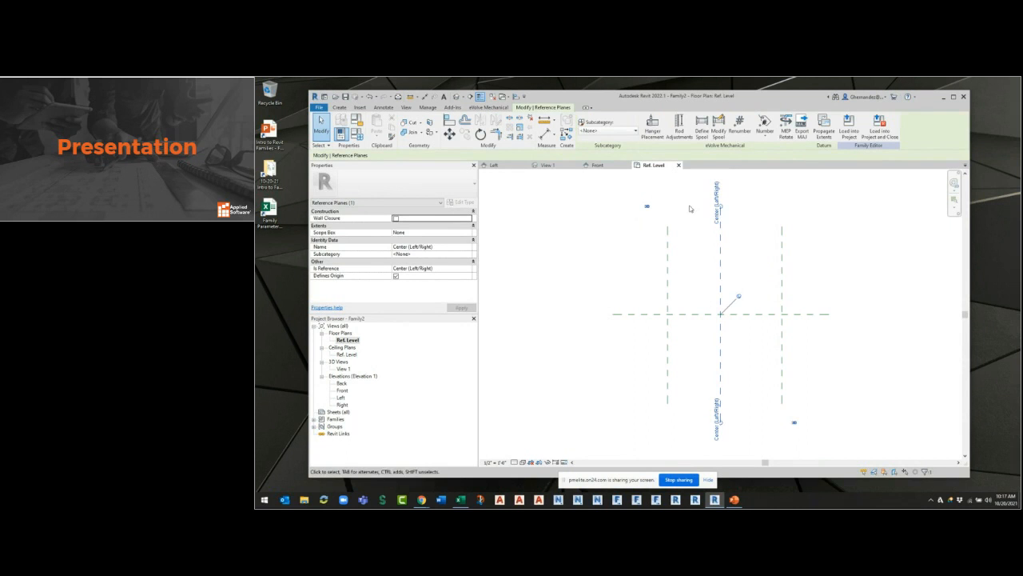
left_click(769, 315)
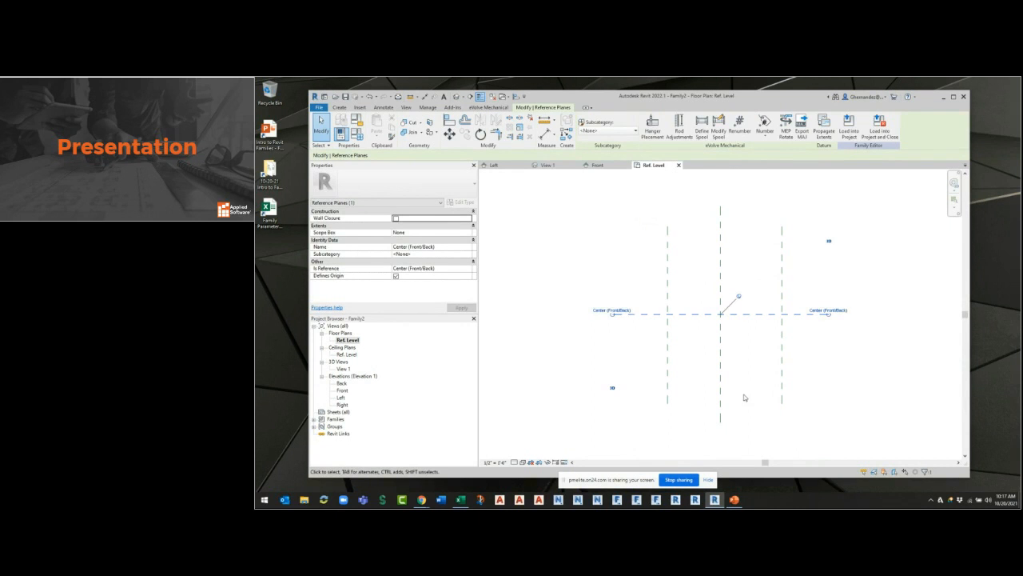
left_click(585, 190)
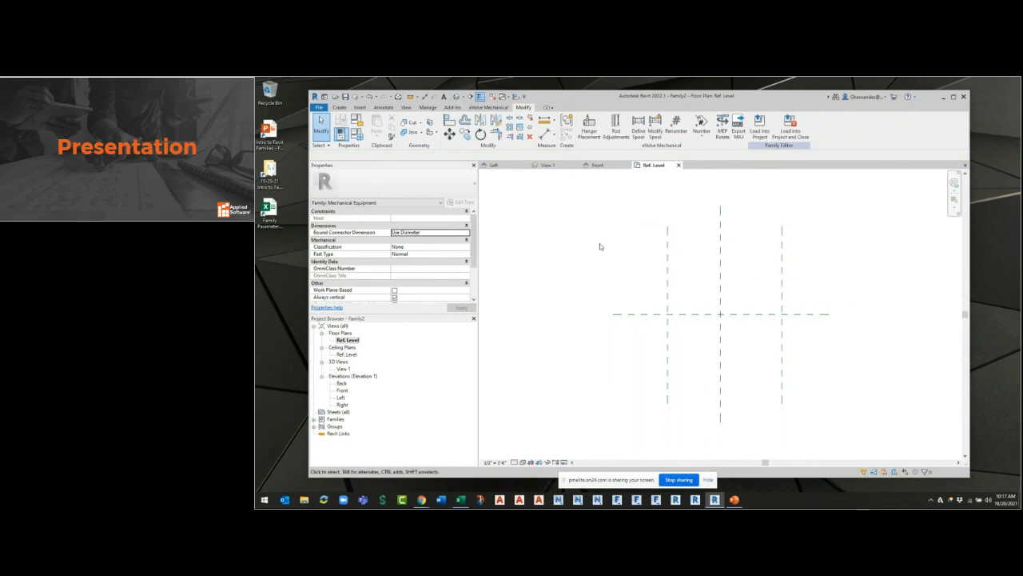
Draw two horizontal reference planes, one about 2'-5" above the Center (Front/Back) plane and one about 2'-7" below it.
left_click(341, 108)
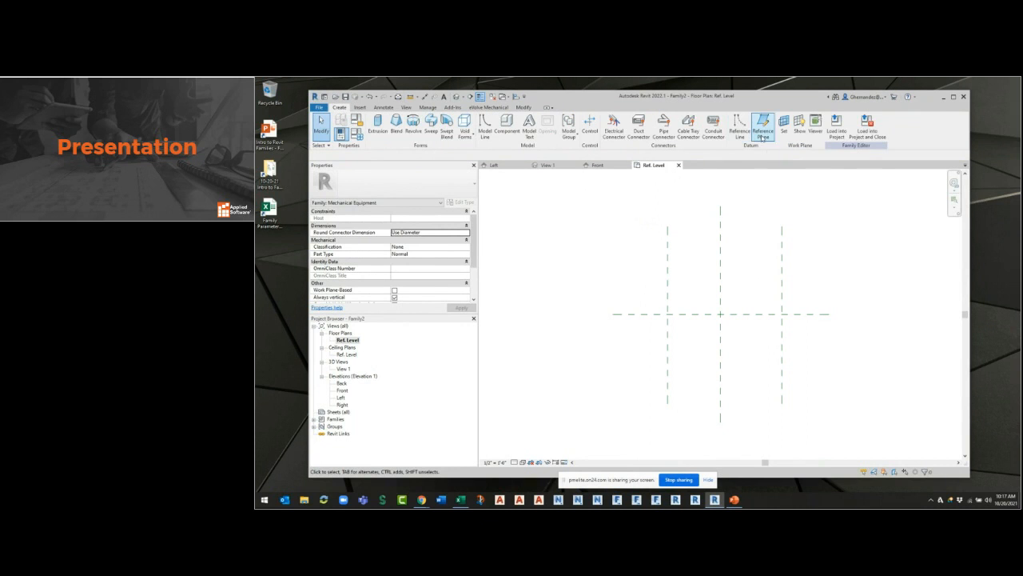
left_click(764, 132)
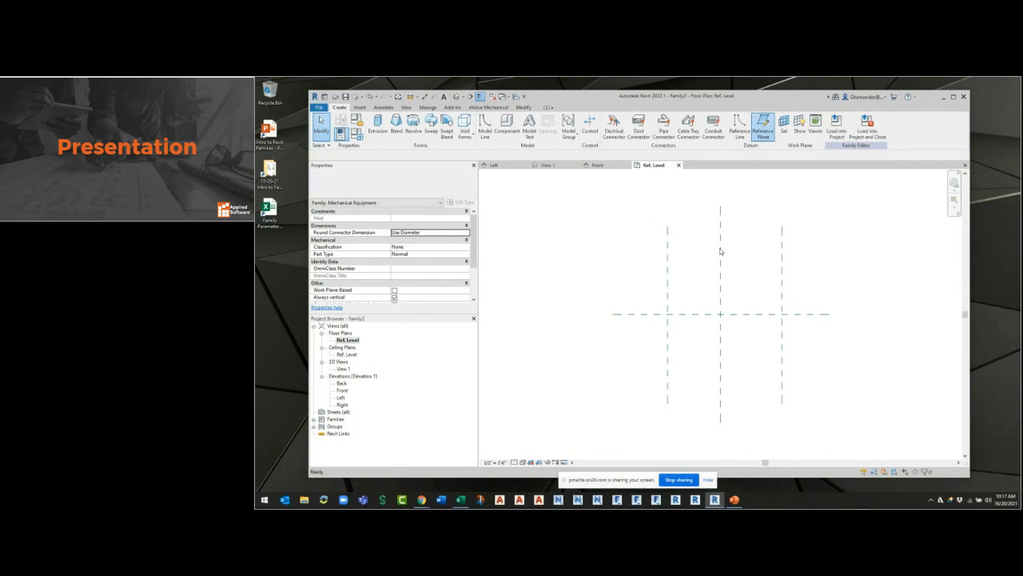
left_click(815, 261)
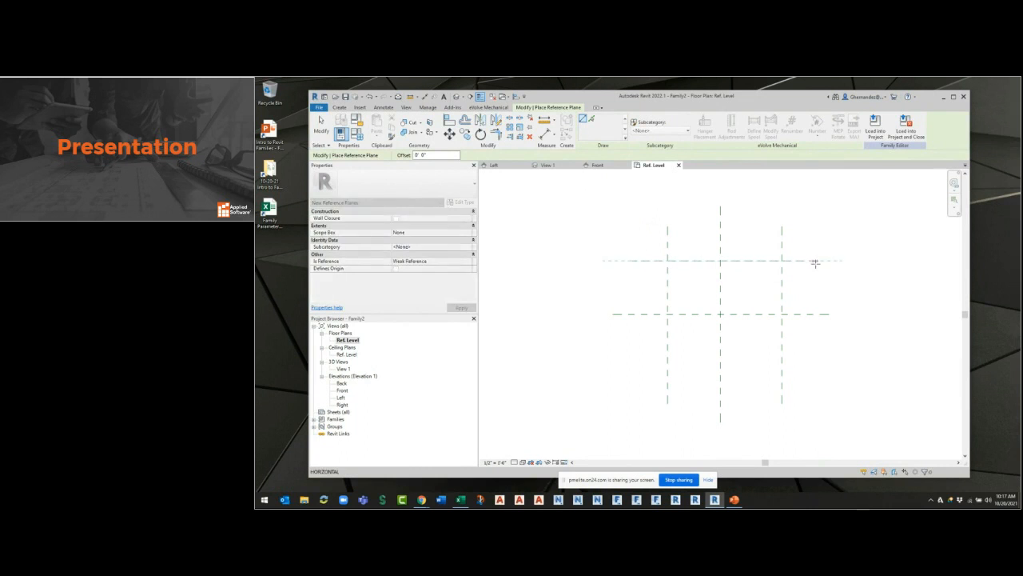
left_click(629, 370)
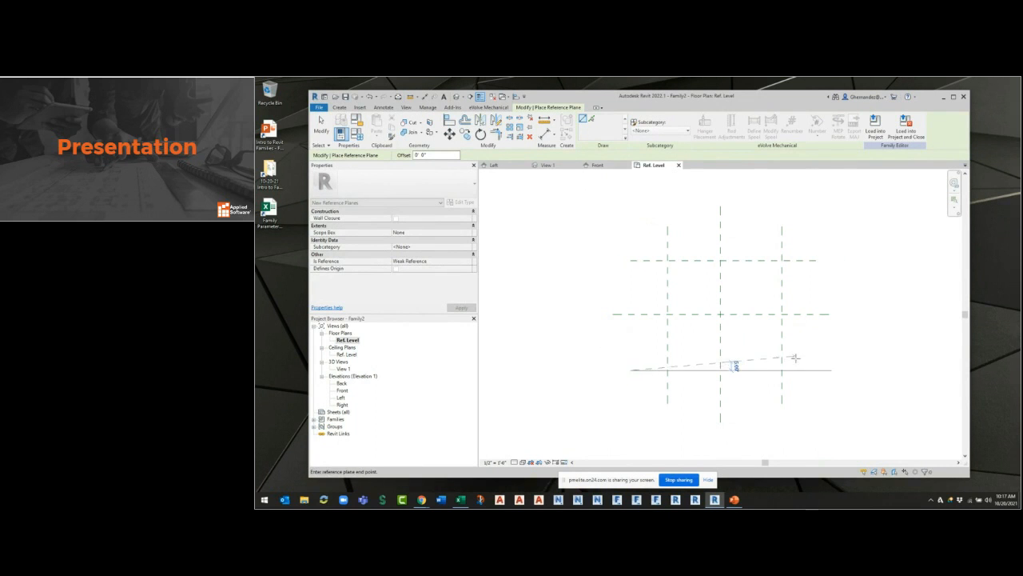
left_click(815, 369)
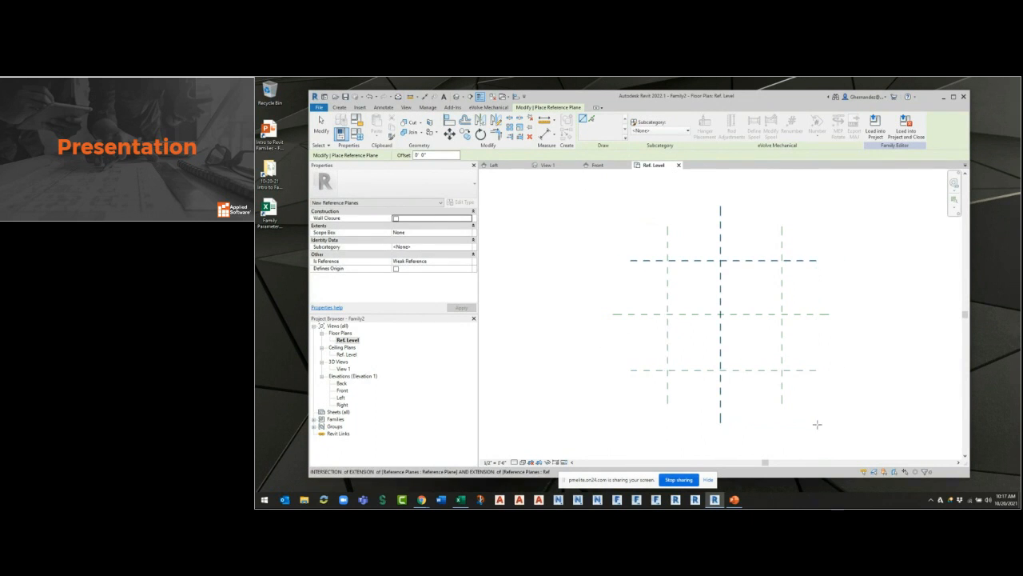
key("Escape")
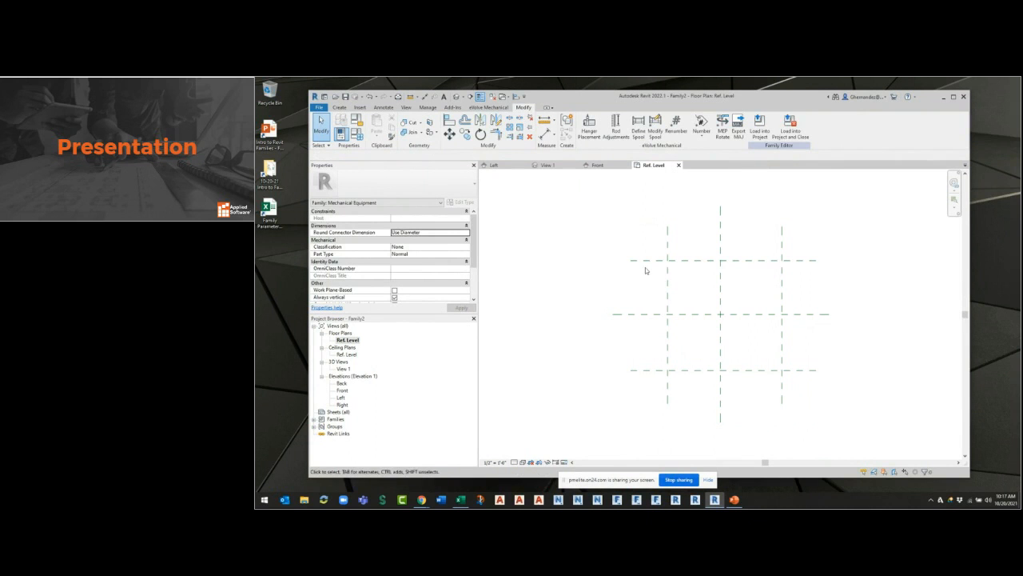
Name the upper horizontal reference plane FR and the lower one BK.
left_click(641, 261)
left_click(646, 264)
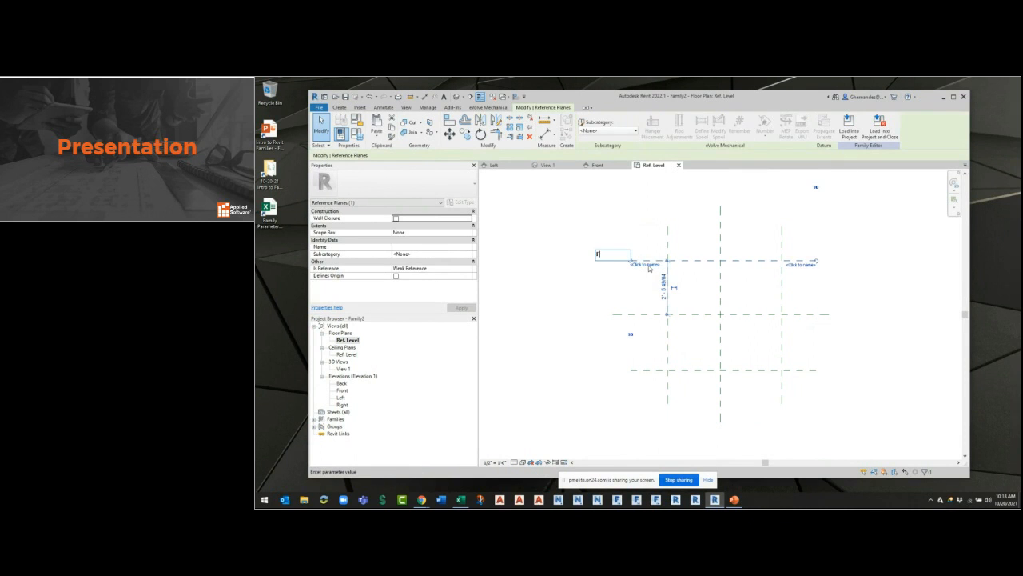
left_click(633, 370)
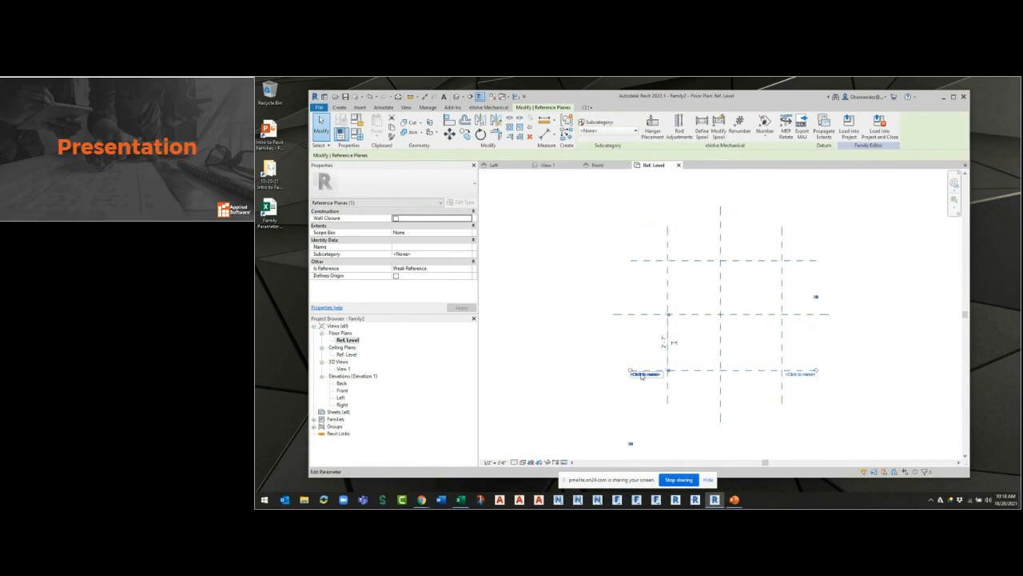
left_click(641, 374)
key("Return")
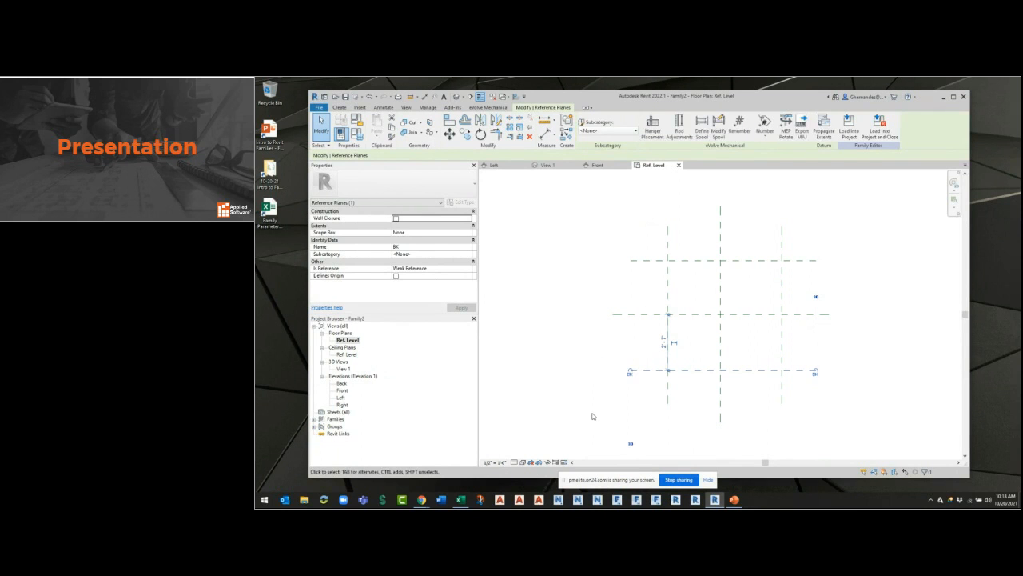
left_click(592, 415)
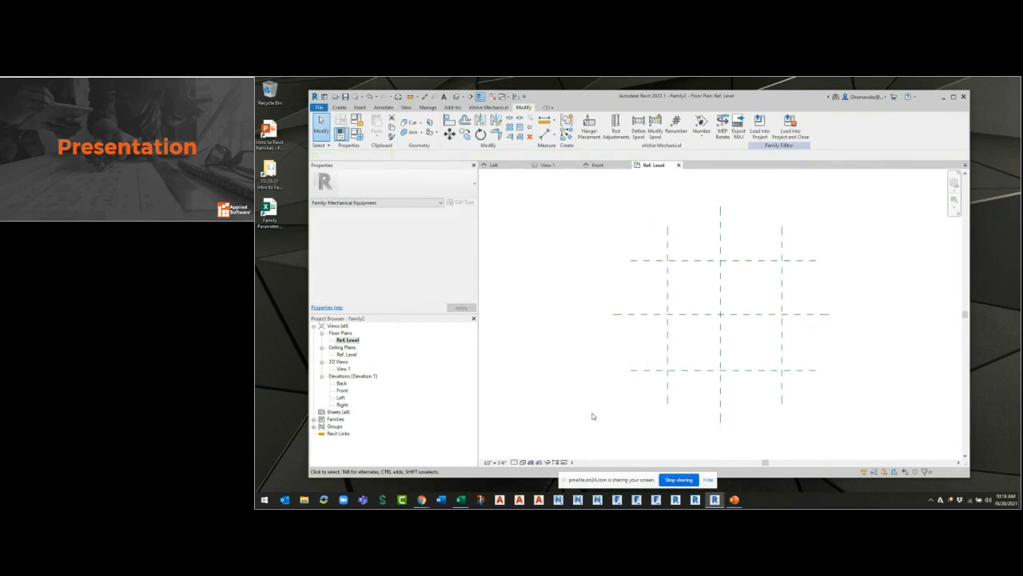
Open the 3D view View 1 and set the work plane to the LFT reference plane.
double_click(343, 369)
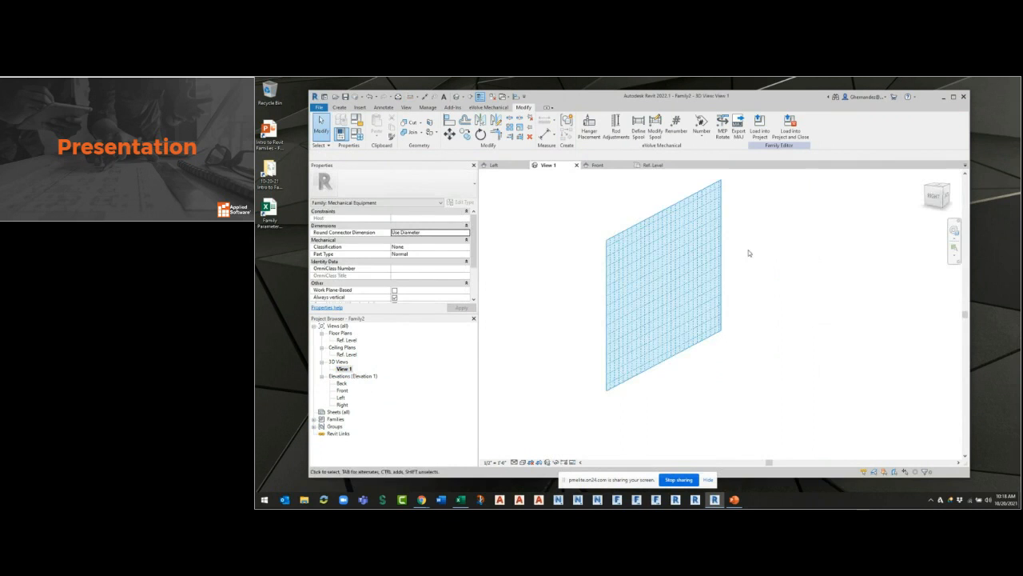
left_click(339, 108)
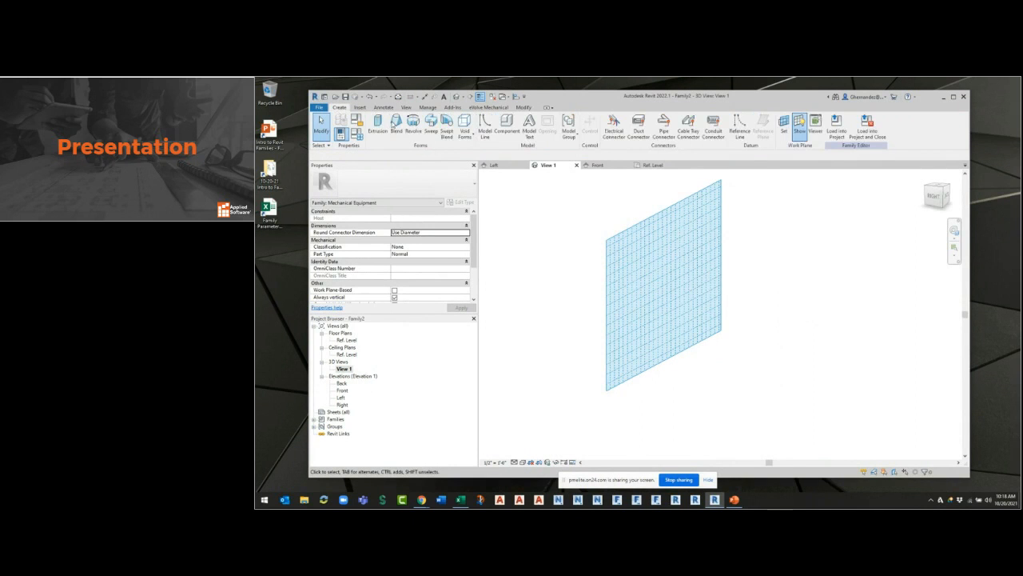
left_click(784, 130)
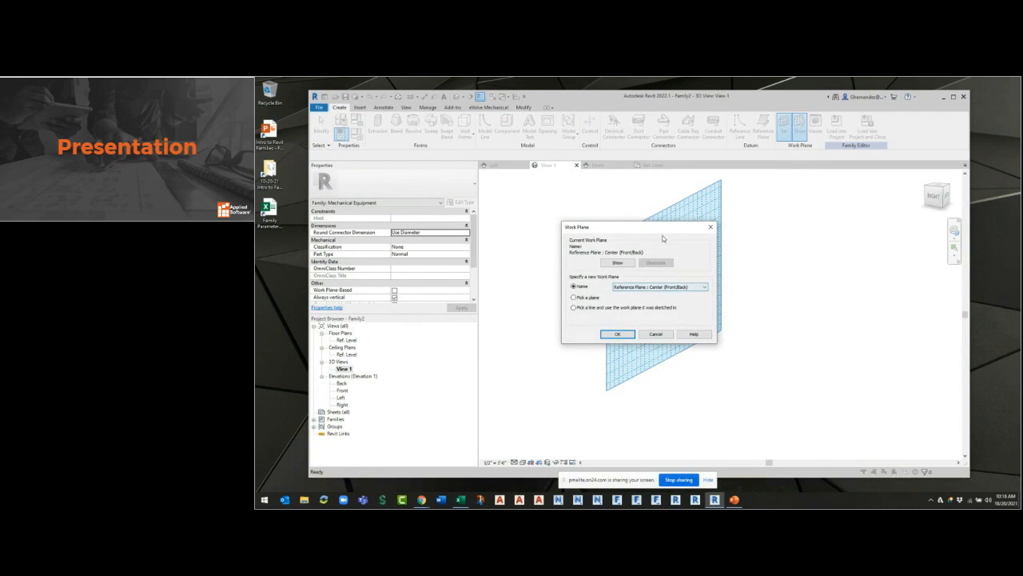
left_click_drag(663, 228, 812, 238)
left_click(831, 298)
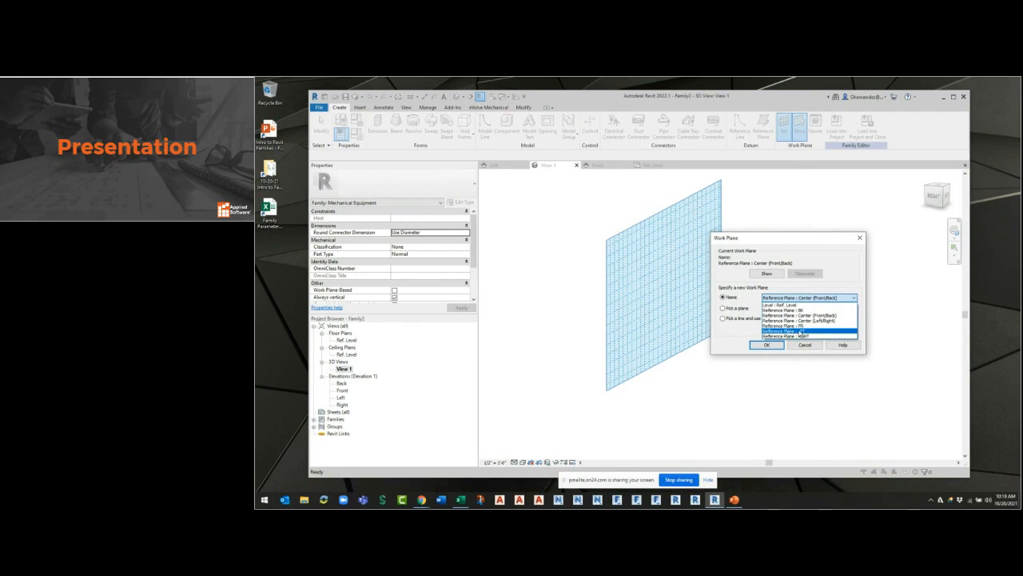
left_click(802, 331)
left_click(768, 349)
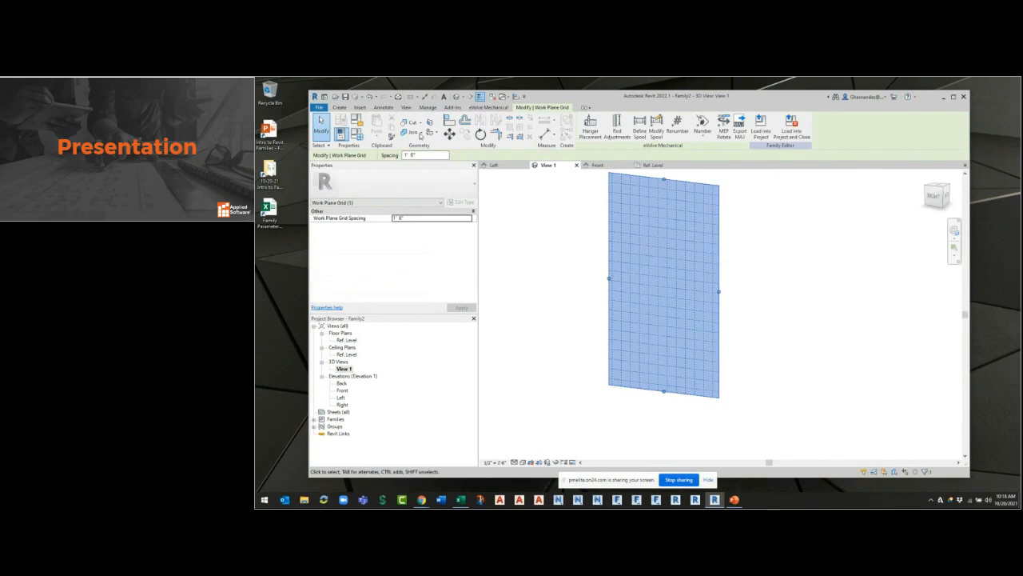
Set the work plane in the 3D view to the Ref. Level.
left_click(339, 107)
left_click(784, 128)
left_click(809, 298)
left_click(795, 304)
left_click(773, 346)
left_click(774, 344)
middle_click(803, 301)
middle_click(803, 302)
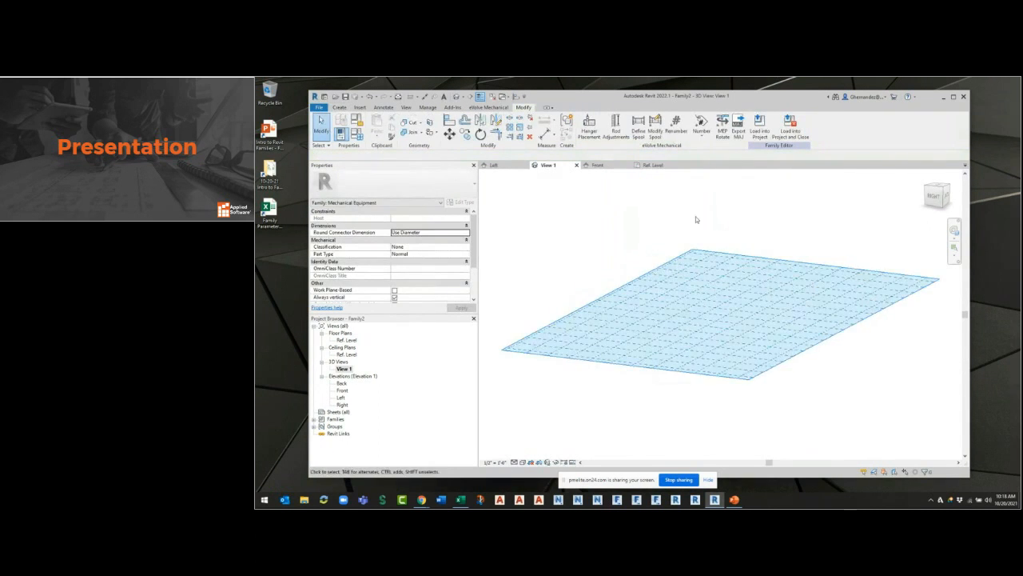
Switch back to the Ref. Level floor plan view.
left_click(649, 164)
scroll(808, 286, "up", 2)
middle_click_drag(808, 286, 757, 268)
middle_click_drag(797, 360, 826, 391)
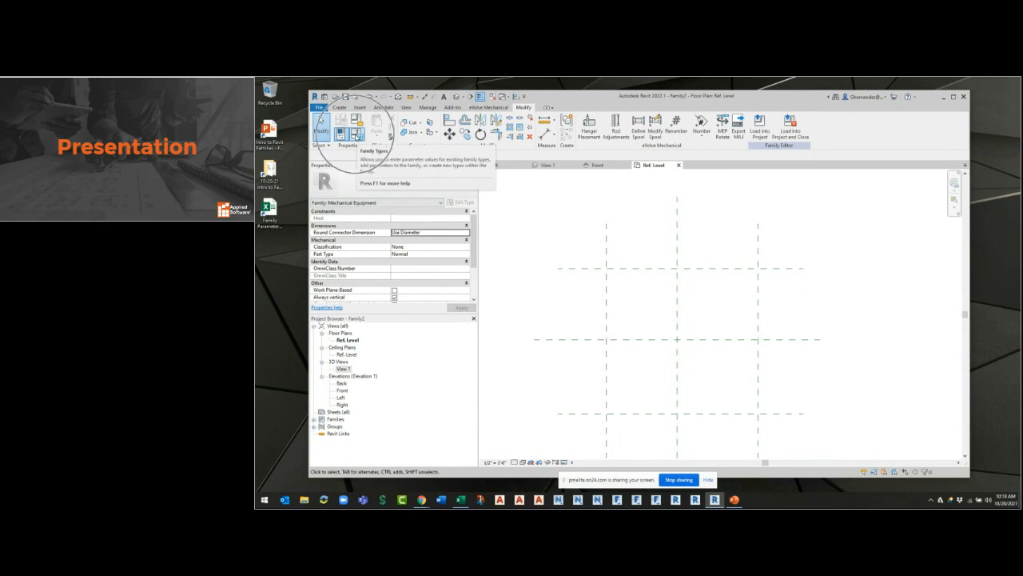
Examine the Family Types dialog and its option for adding a new parameter, and leave it without changes.
left_click(356, 136)
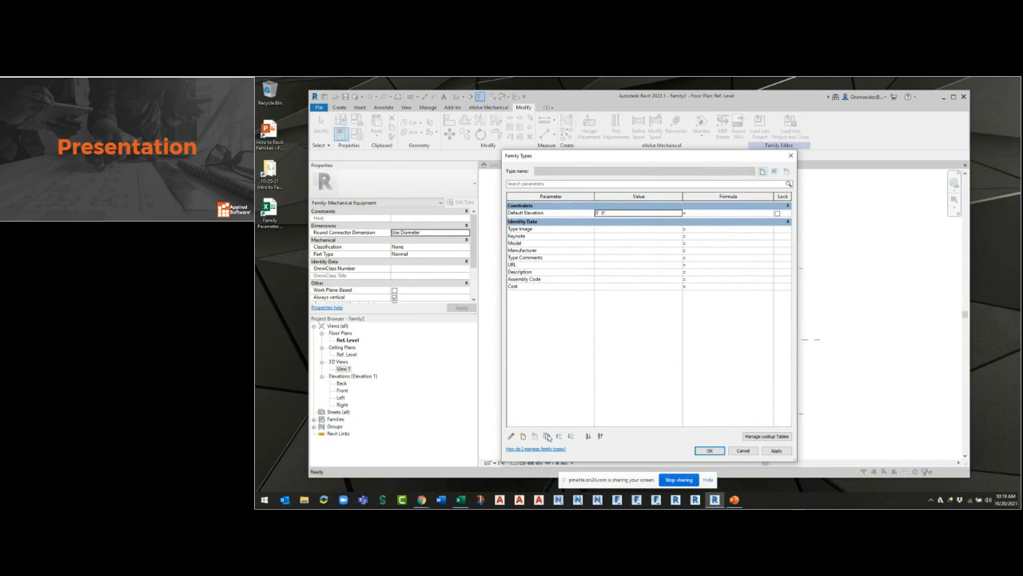
left_click(521, 439)
left_click(523, 438)
key("ctrl")
left_click(742, 450)
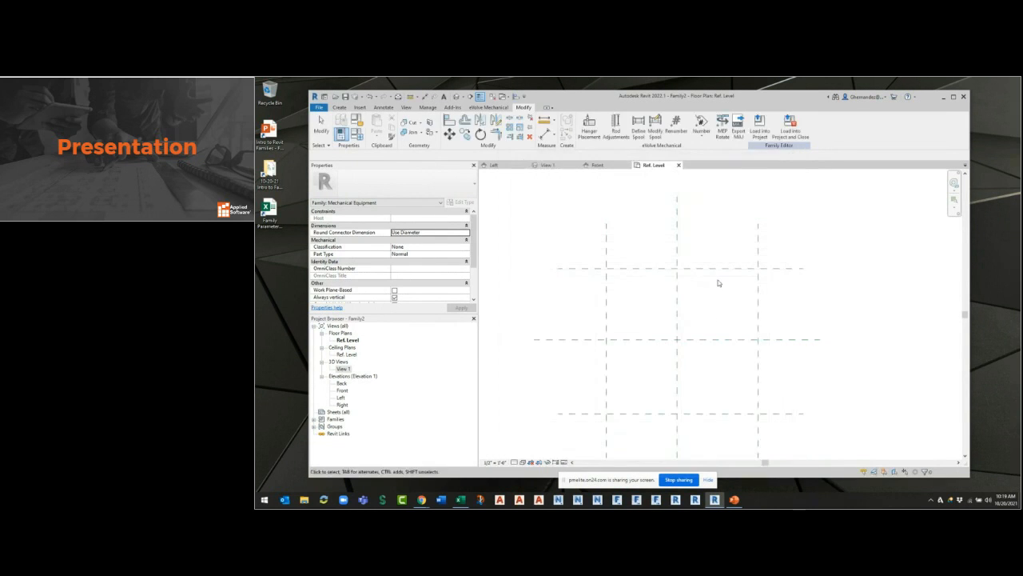
Place one continuous aligned dimension across the LFT, Center (Left/Right) and RGHT planes and constrain its segments to be equal.
mouse_move(720, 329)
middle_mouse_down()
mouse_move(722, 318)
mouse_move(714, 324)
middle_mouse_up()
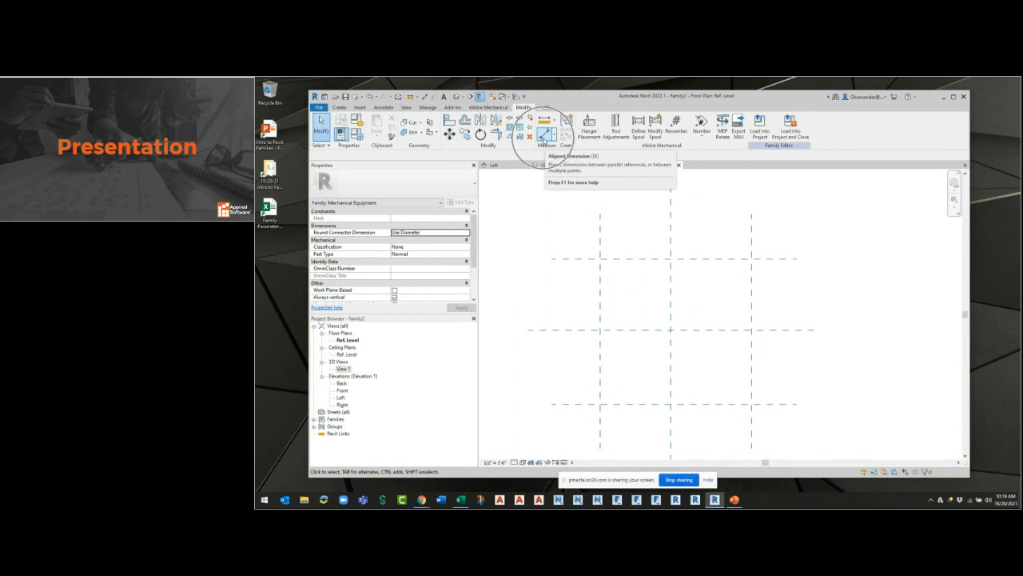
left_click(386, 108)
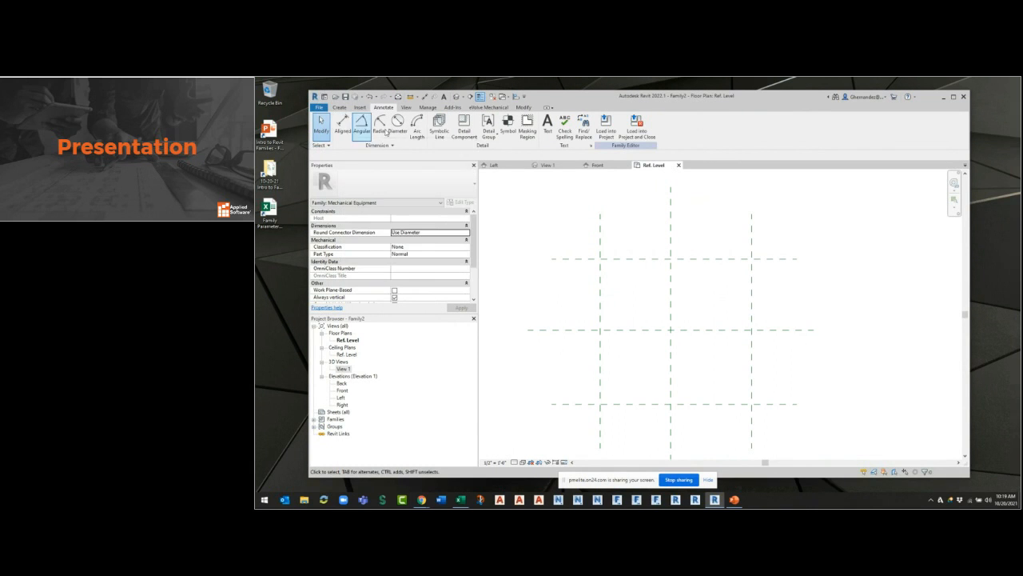
left_click(425, 97)
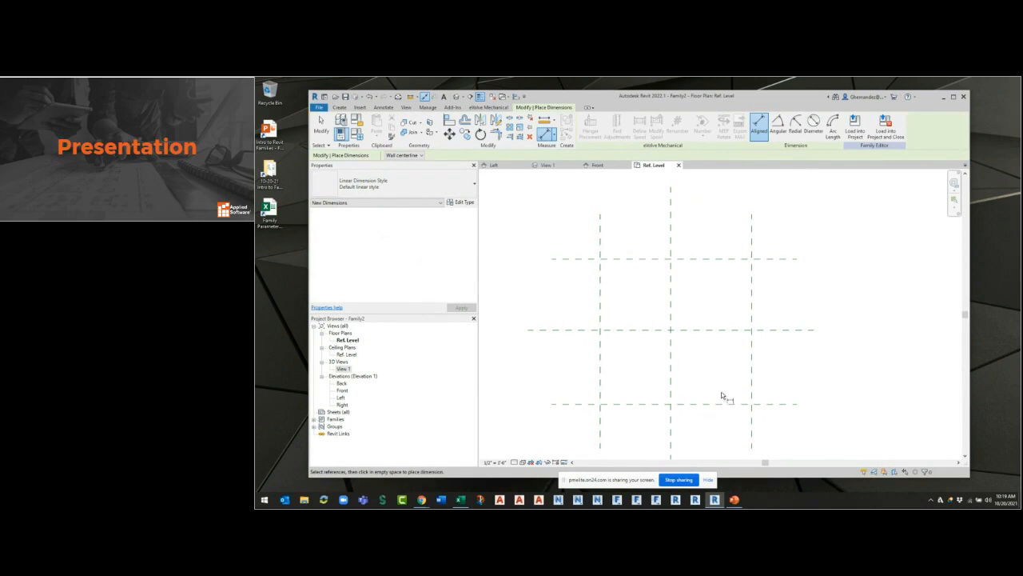
left_click(601, 245)
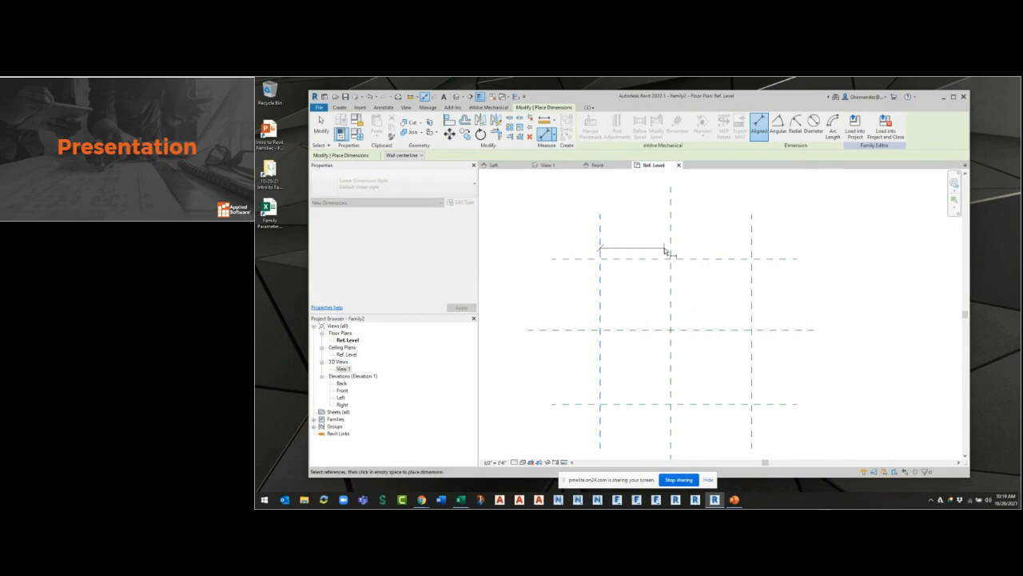
left_click(670, 244)
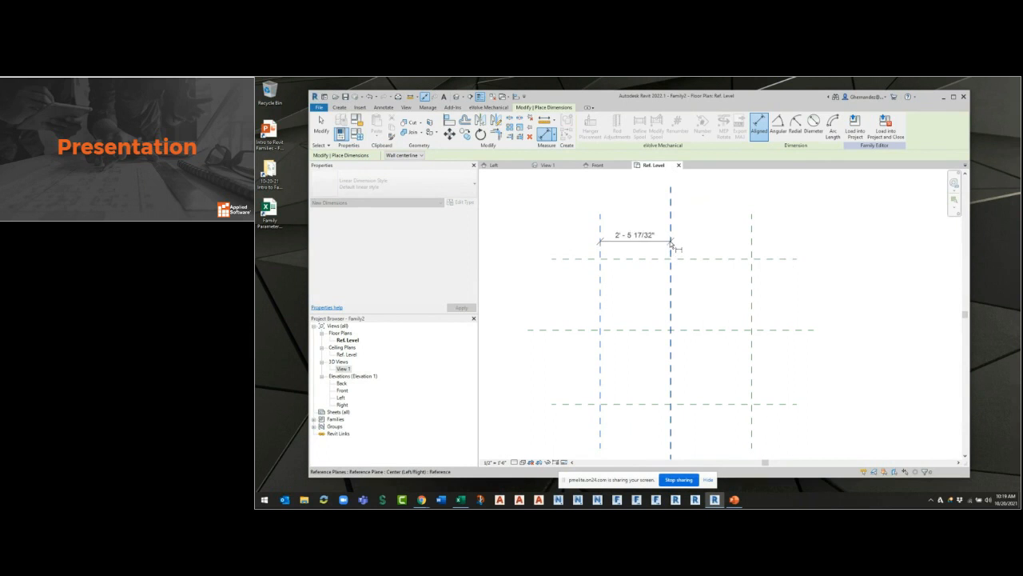
left_click(752, 249)
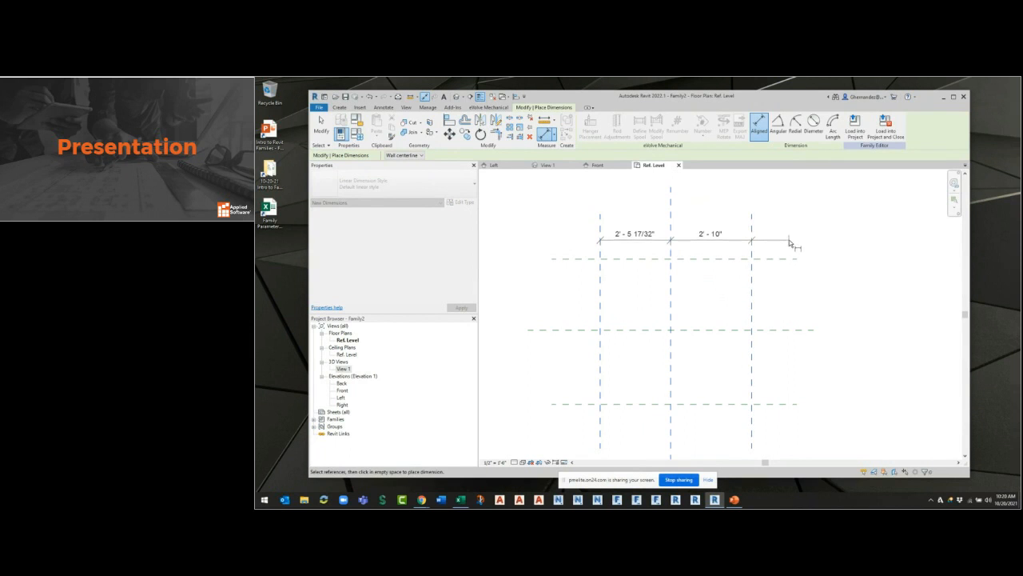
left_click(736, 242)
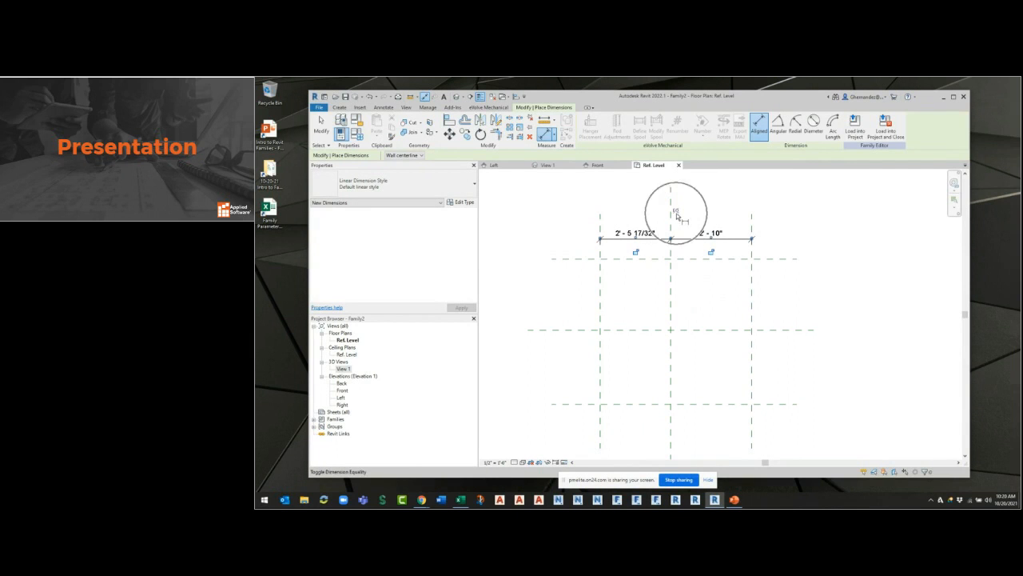
left_click(676, 212)
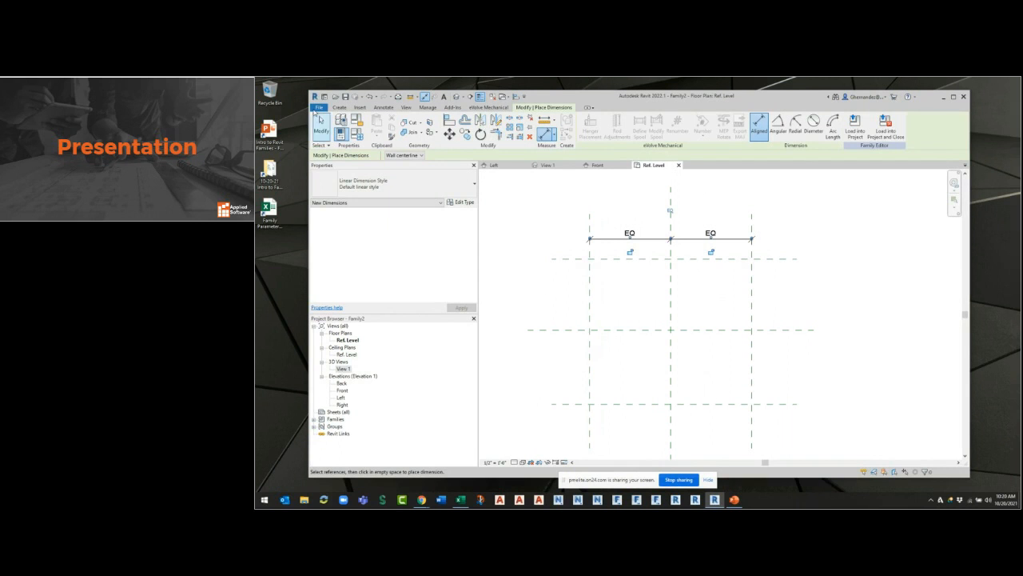
Undo the equality constraint and continuous dimension, and dimension LFT to center and center to RGHT as two separate aligned dimensions.
left_click(370, 96)
left_click(370, 96)
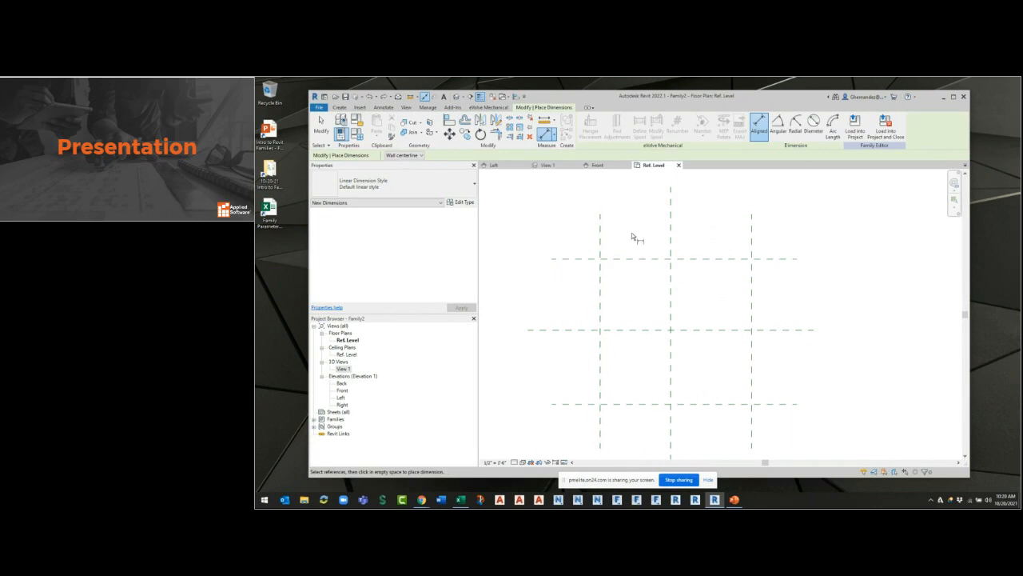
left_click(601, 245)
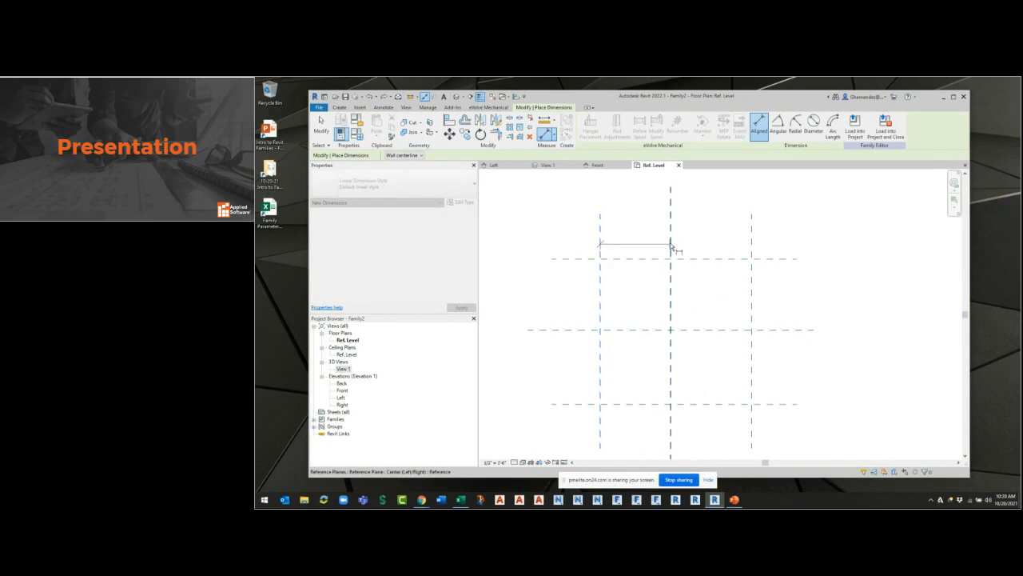
left_click(670, 248)
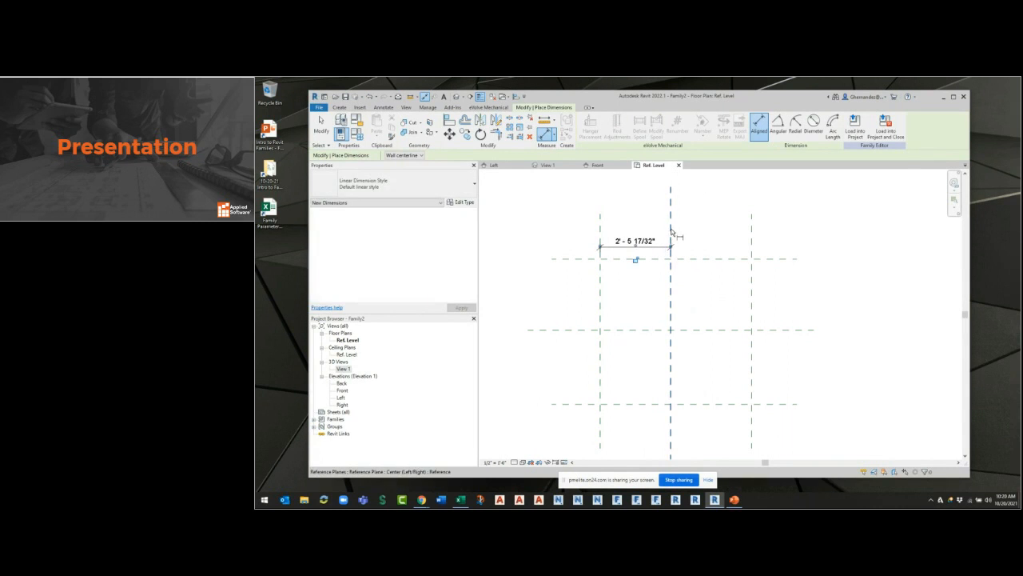
left_click(751, 233)
left_click(729, 247)
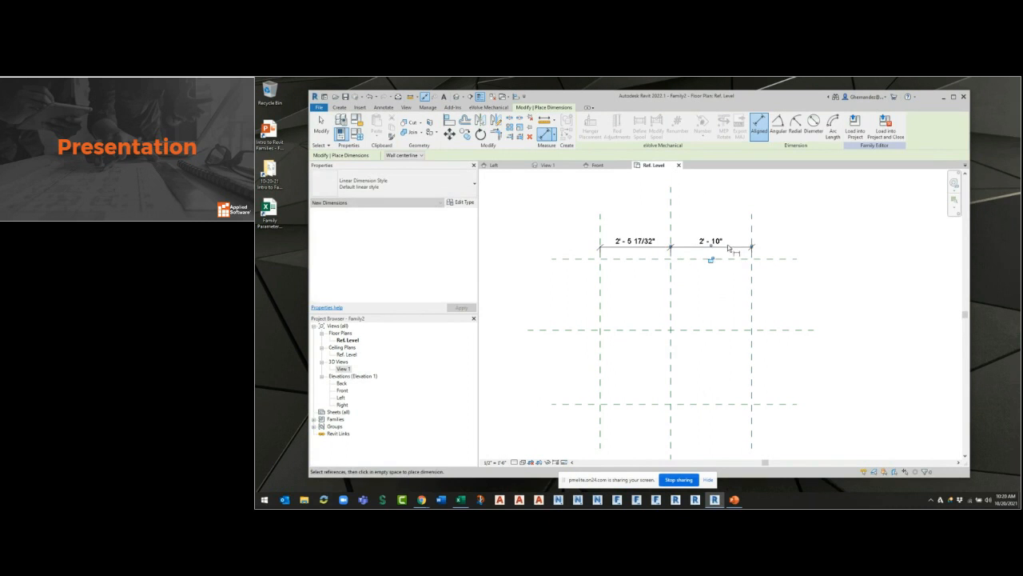
key("Escape")
Inspect the two separate dimensions between the vertical reference planes for an equality option, and delete both.
left_click(681, 249)
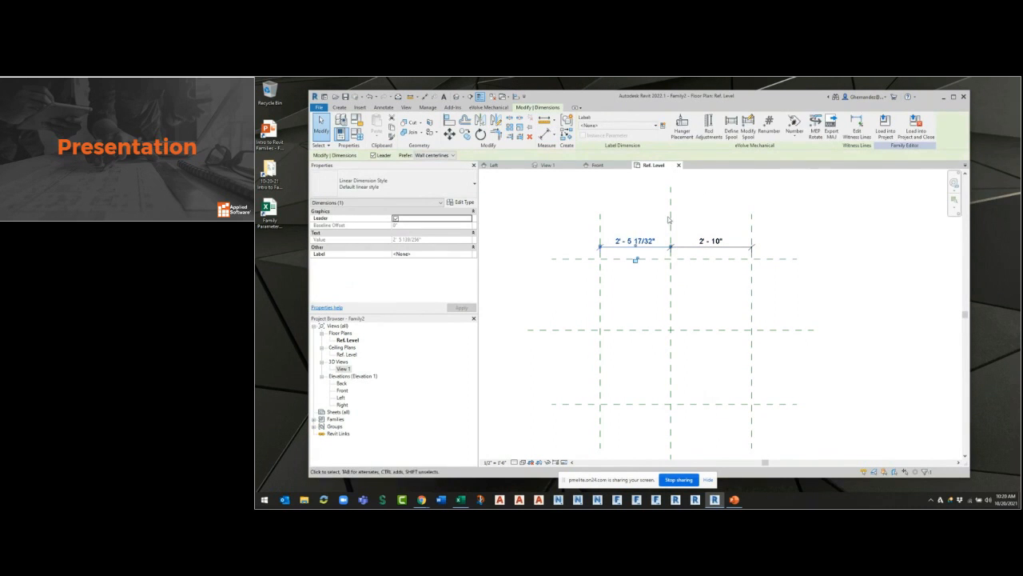
left_click(658, 247)
left_click(726, 284)
left_click(679, 247)
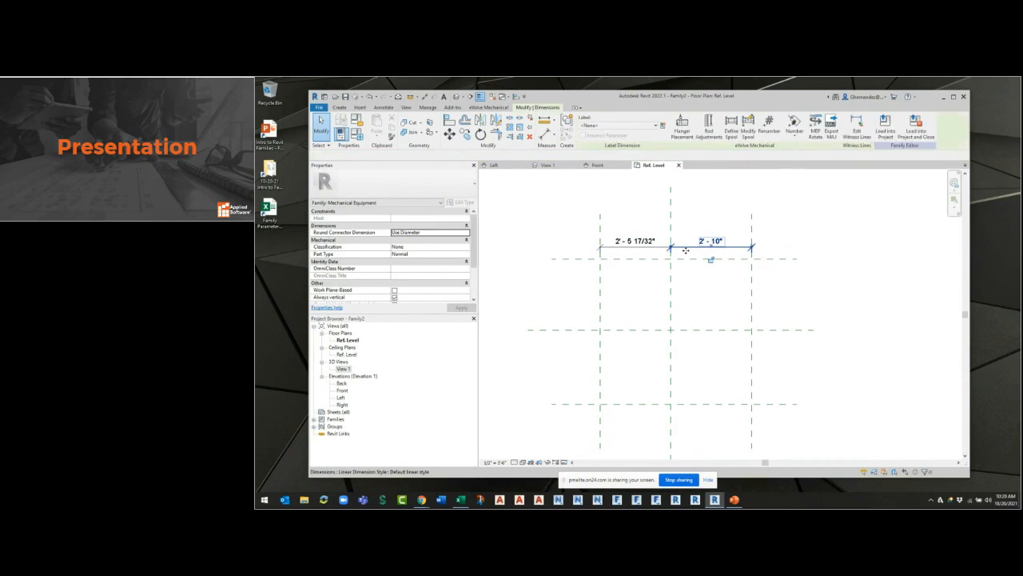
key("Delete")
left_click(670, 248)
key("Delete")
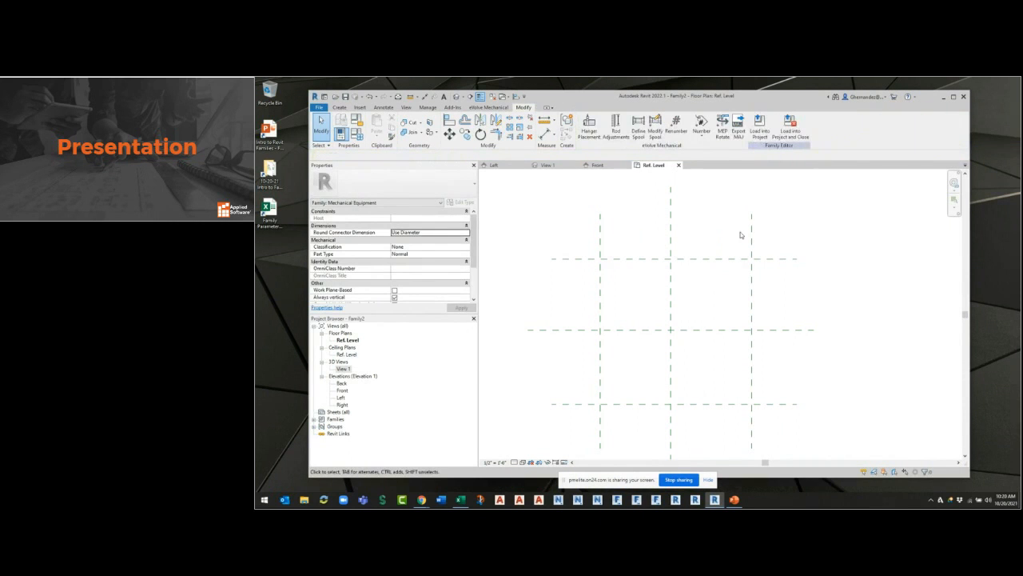
Place one continuous aligned dimension across the LFT, center and RGHT reference planes and constrain its two segments to be equal.
left_click(544, 137)
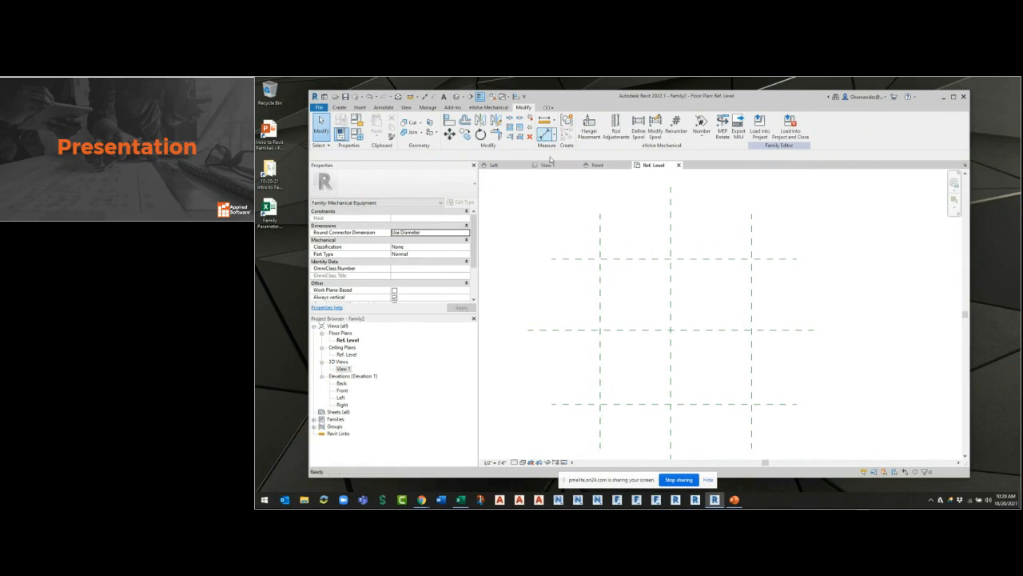
left_click(601, 242)
left_click(671, 242)
left_click(751, 243)
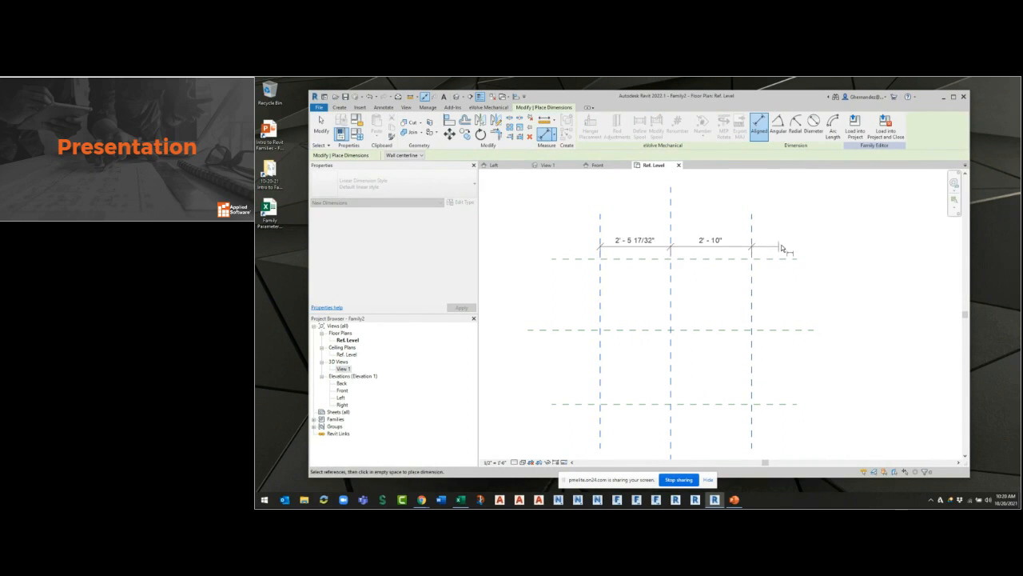
left_click(791, 239)
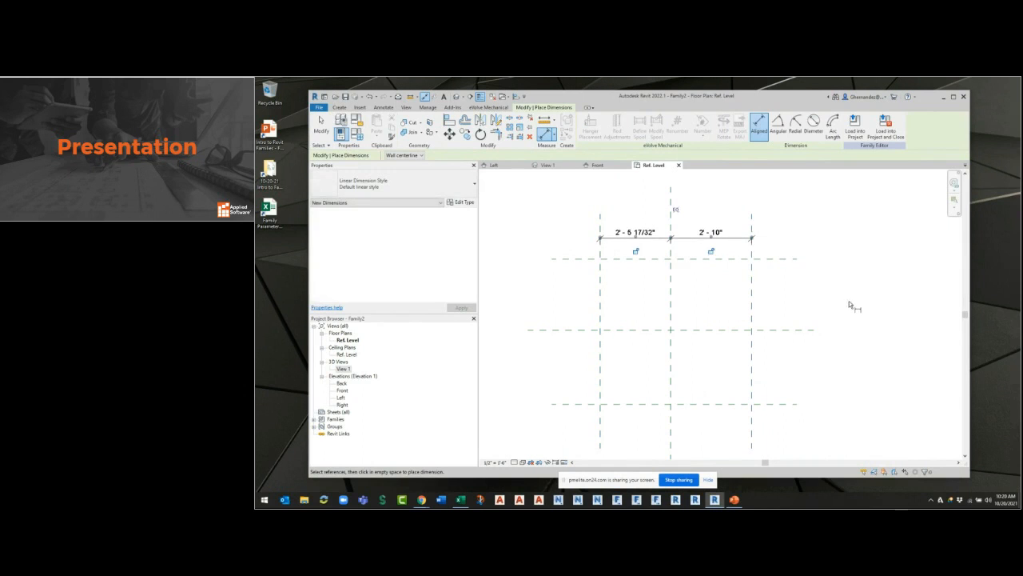
left_click(677, 211)
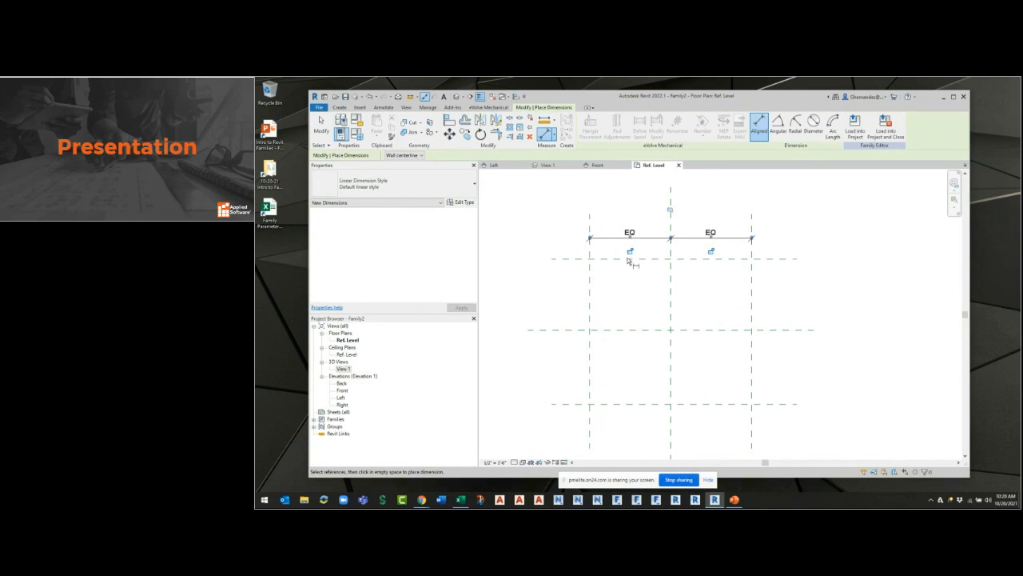
Add an overall aligned dimension between the LFT and RGHT reference planes above the equalized one.
left_click(589, 220)
left_click(752, 224)
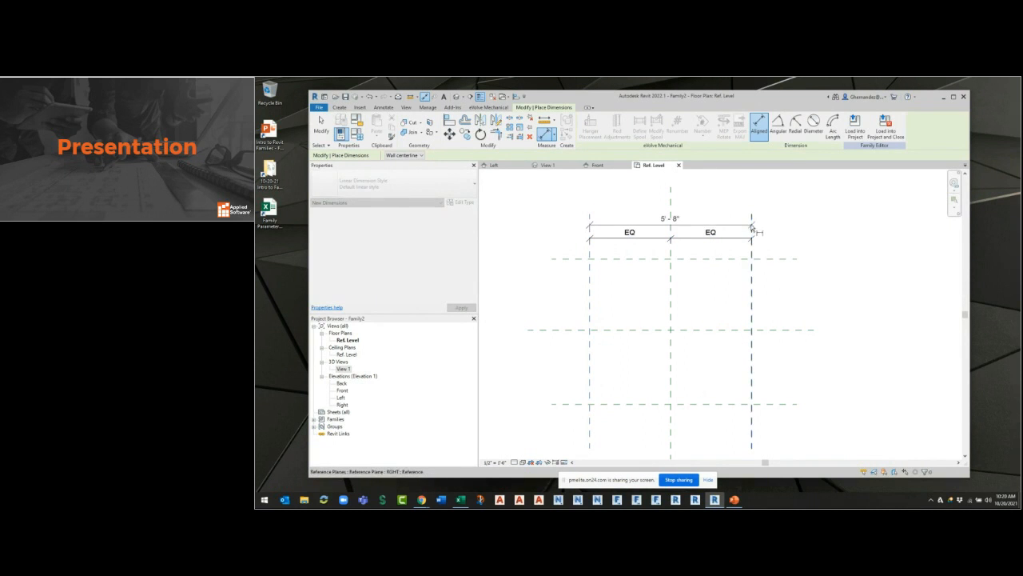
left_click(740, 228)
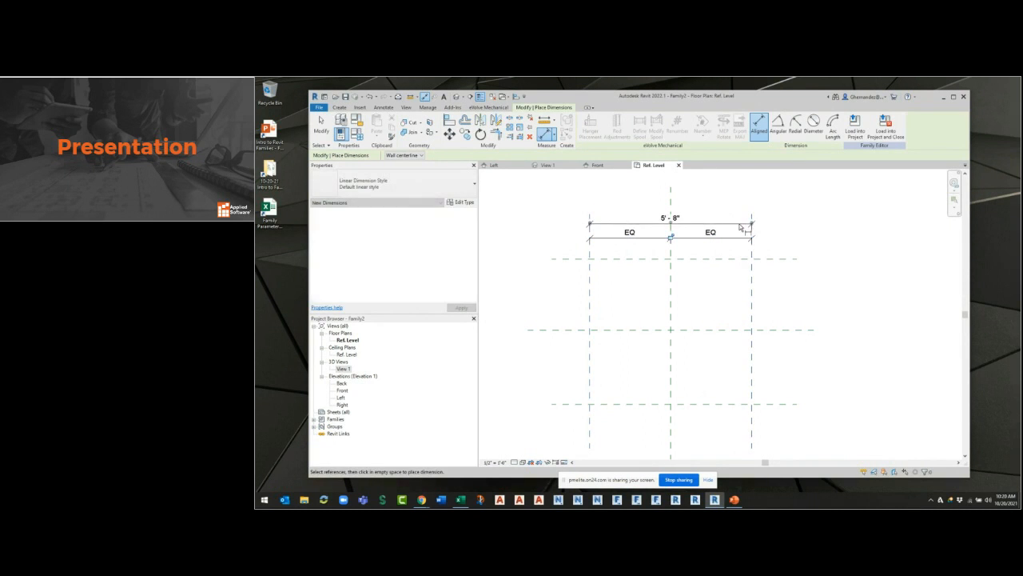
key("Escape")
Flex the width constraint by moving the RGHT reference plane inward to an overall width of about 4' 2".
left_click(750, 304)
mouse_move(747, 305)
left_mouse_down()
mouse_move(716, 305)
mouse_move(761, 303)
mouse_move(714, 312)
mouse_move(751, 301)
mouse_move(744, 305)
left_mouse_up()
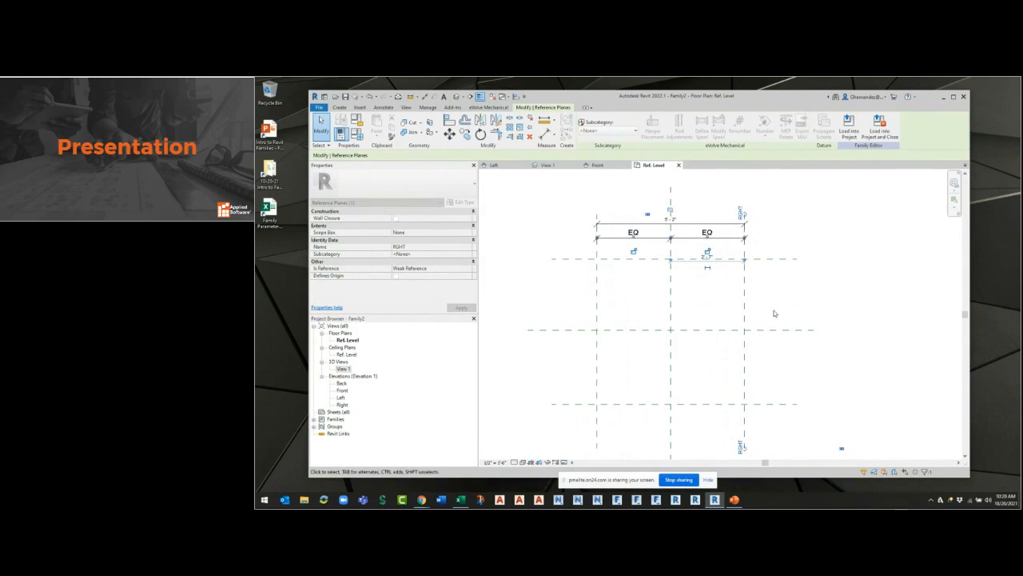
left_click(761, 336)
left_click(742, 320)
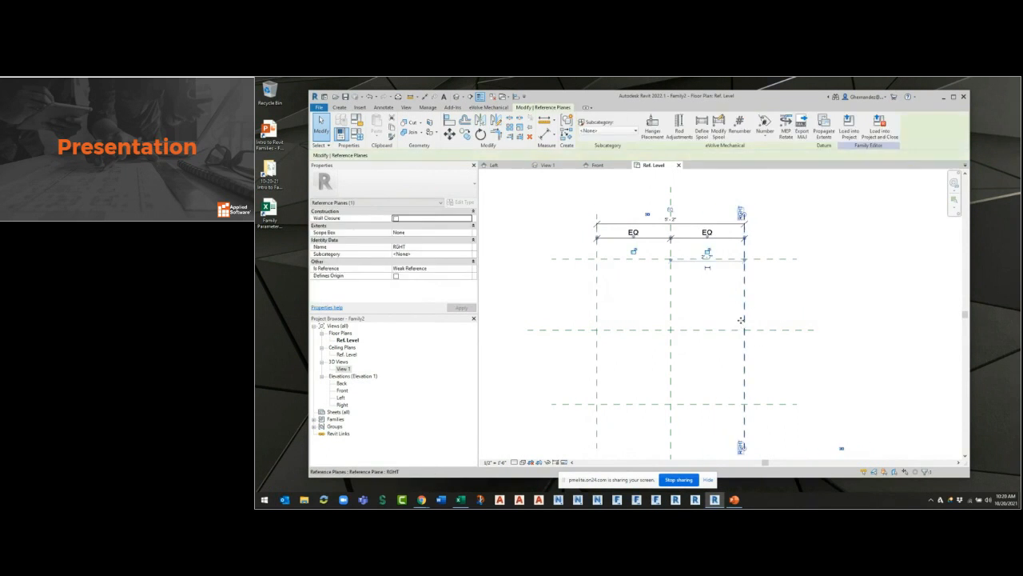
left_click_drag(743, 307, 729, 309)
left_click(790, 304)
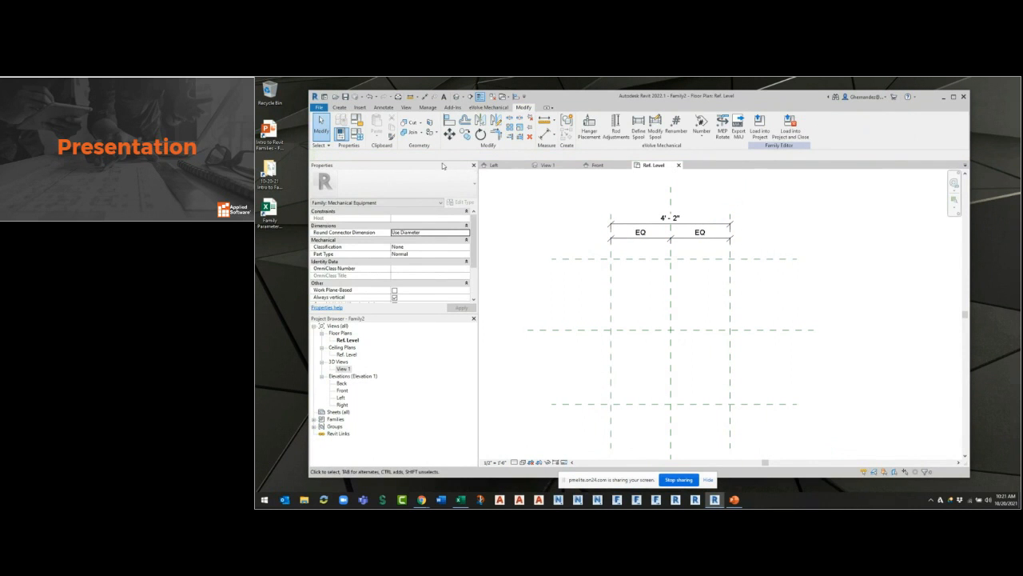
Place one continuous aligned dimension across the FR, center and BK reference planes and constrain its segments to be equal.
left_click(545, 134)
left_click(586, 259)
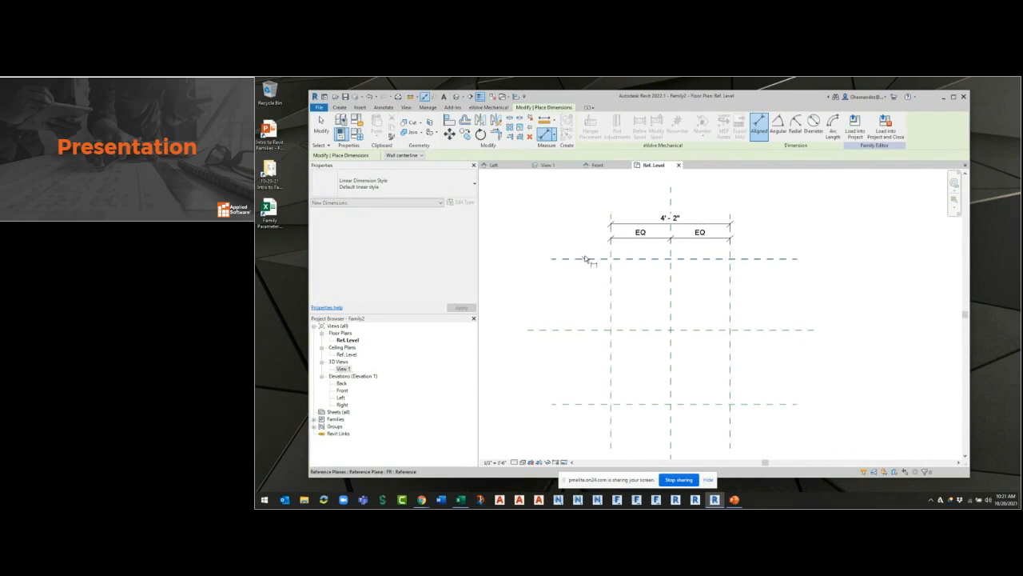
left_click(603, 405)
left_click(588, 344)
left_click(613, 334)
Add an overall aligned dimension between the FR and BK reference planes outside the equalized one.
left_click(604, 258)
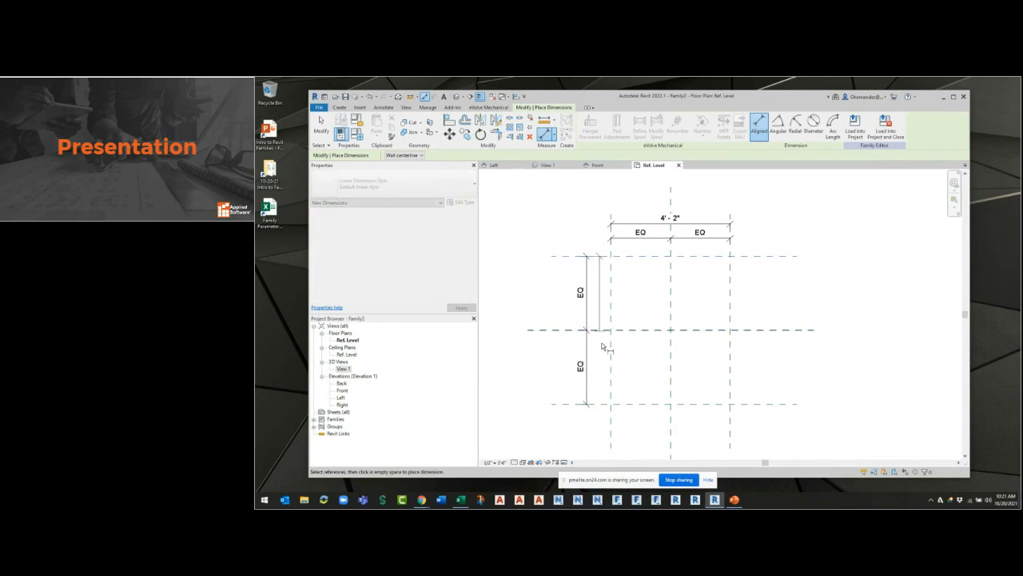
left_click(608, 404)
left_click(564, 369)
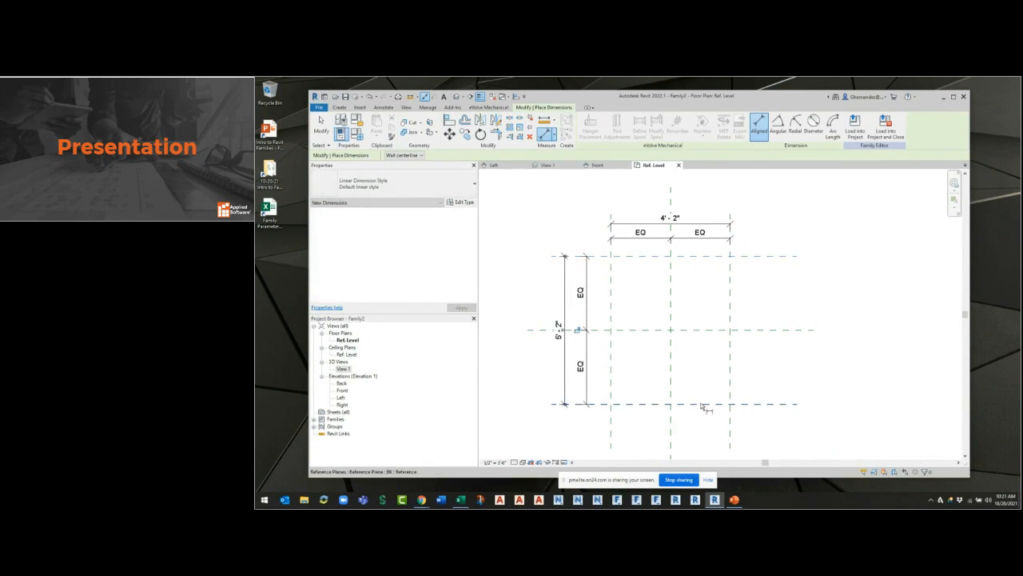
key("Escape")
key("Escape")
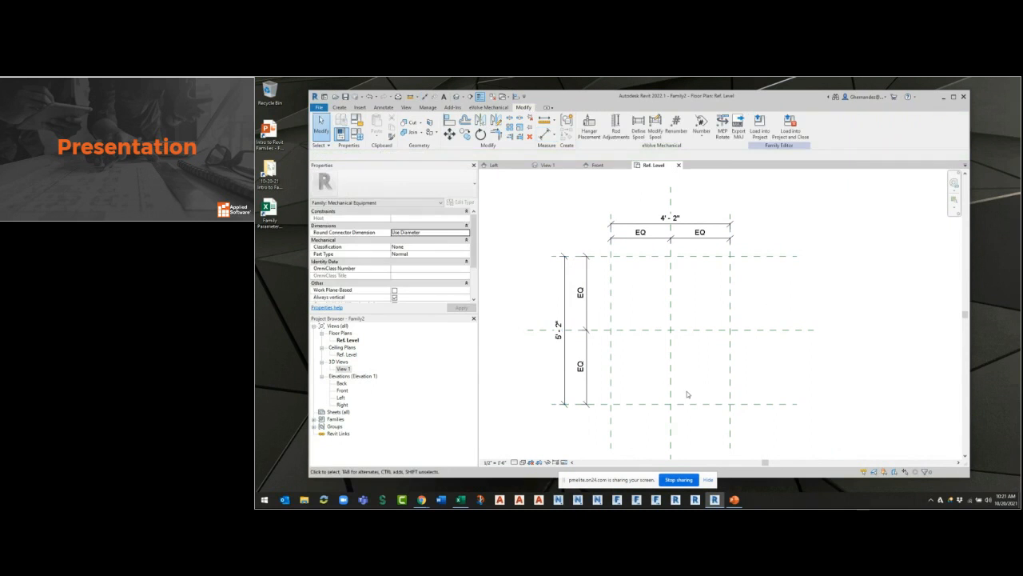
Flex the depth constraint by moving the FR reference plane inward to an overall depth of about 4' 4".
left_click(774, 259)
mouse_move(775, 262)
left_mouse_down()
mouse_move(776, 279)
mouse_move(773, 268)
left_mouse_up()
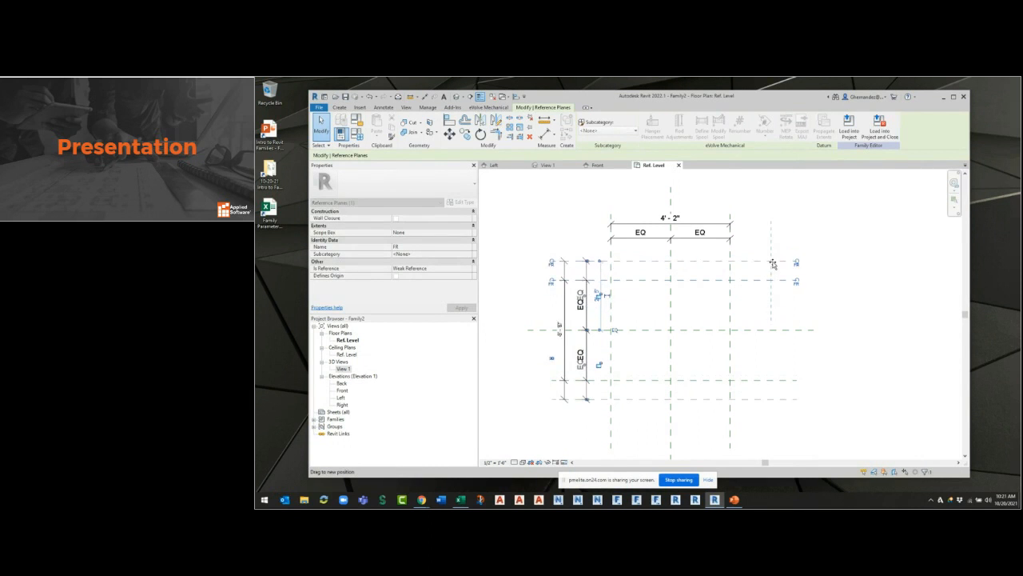
left_click(801, 407)
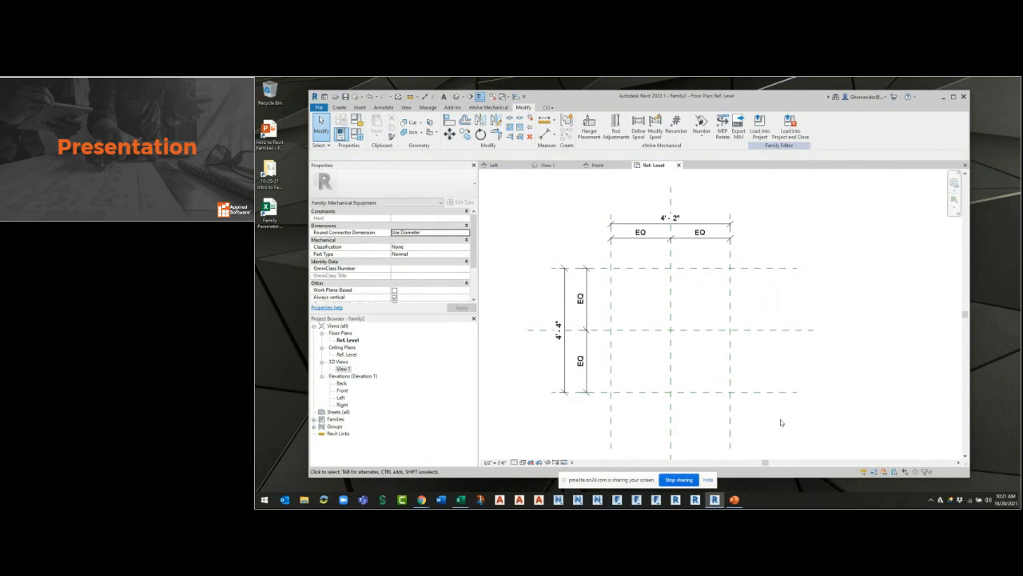
mouse_move(806, 363)
middle_mouse_down()
mouse_move(824, 352)
mouse_move(803, 366)
middle_mouse_up()
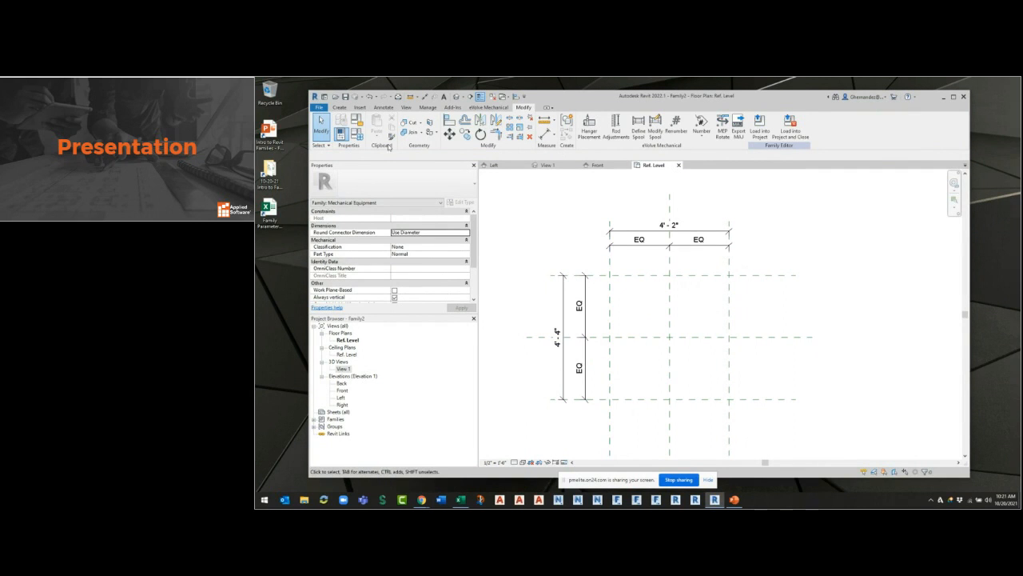
Start a solid extrusion, sketch a rectangle between the LFT/FR and RGHT/BK plane intersections, and lock its four sides to the planes.
left_click(339, 107)
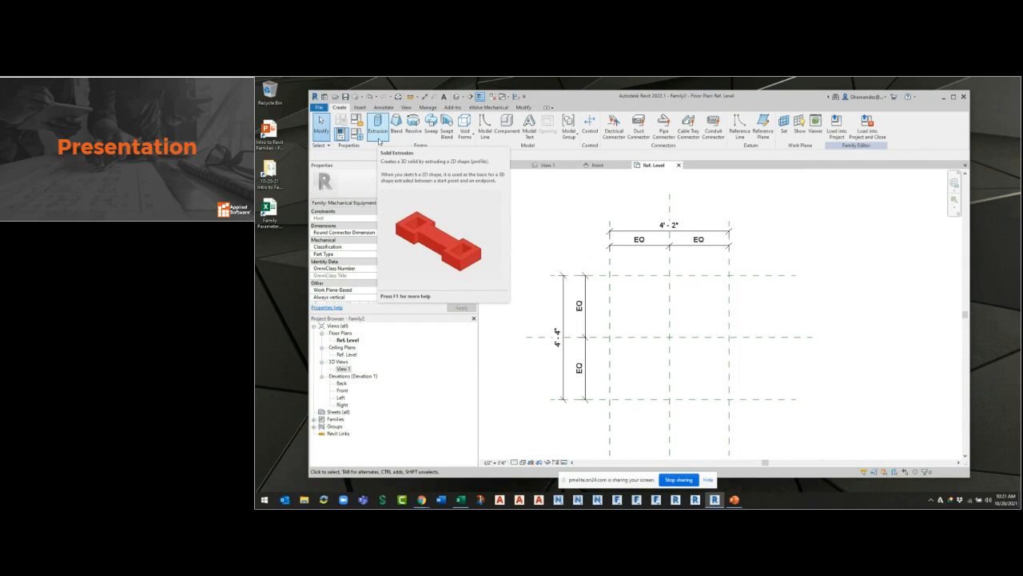
left_click(377, 134)
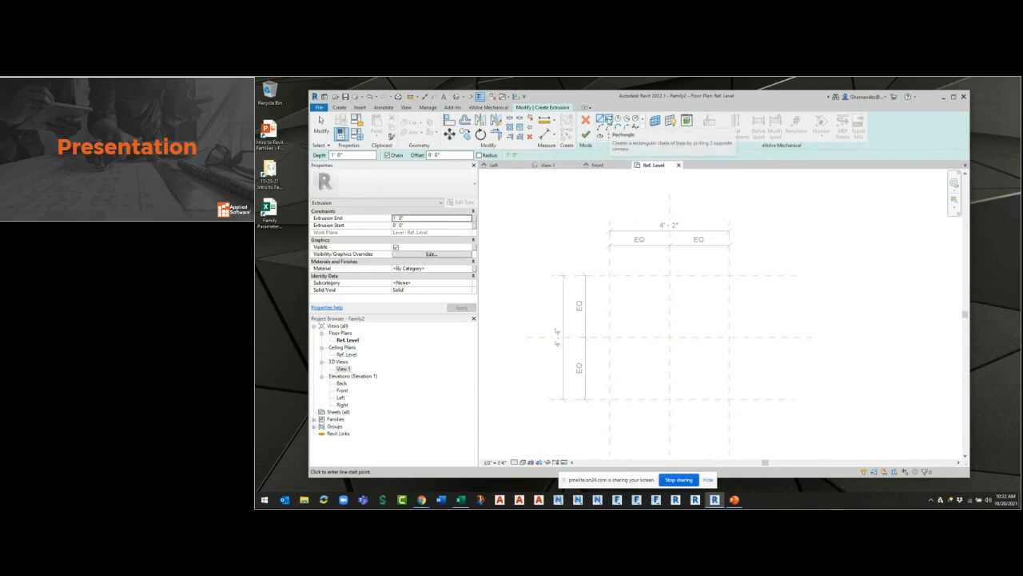
left_click(608, 118)
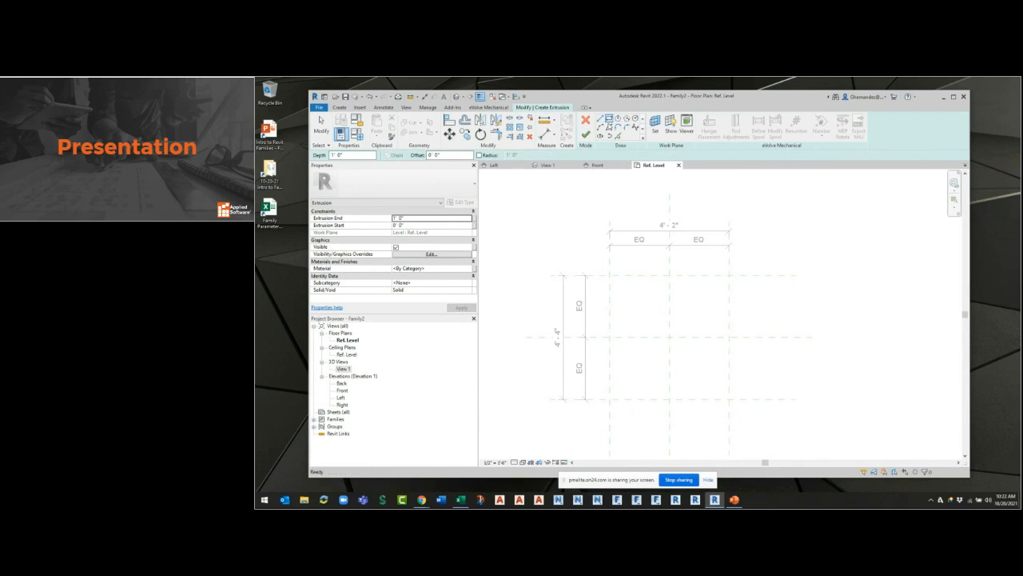
left_click(610, 275)
left_click(728, 399)
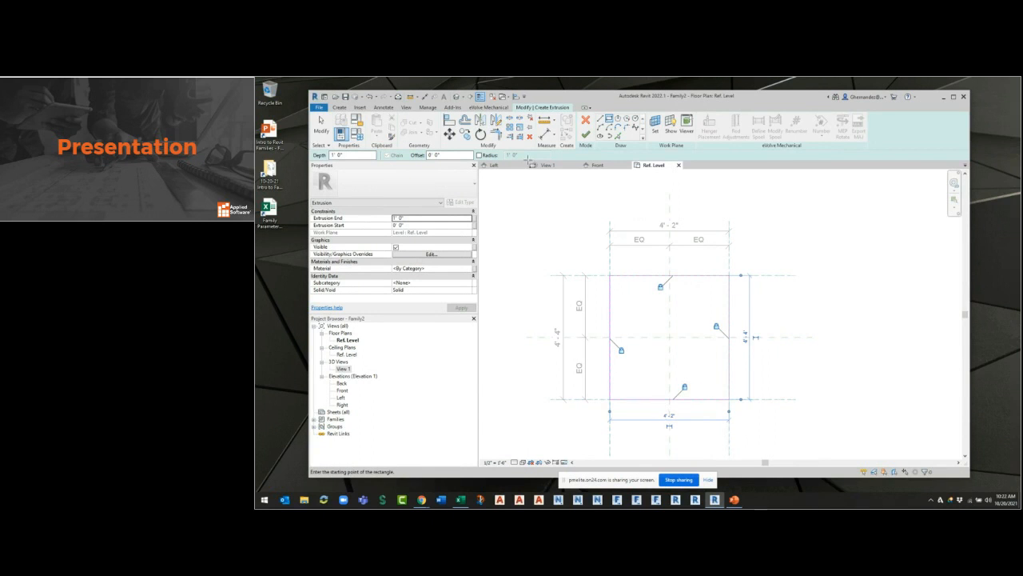
left_click(585, 134)
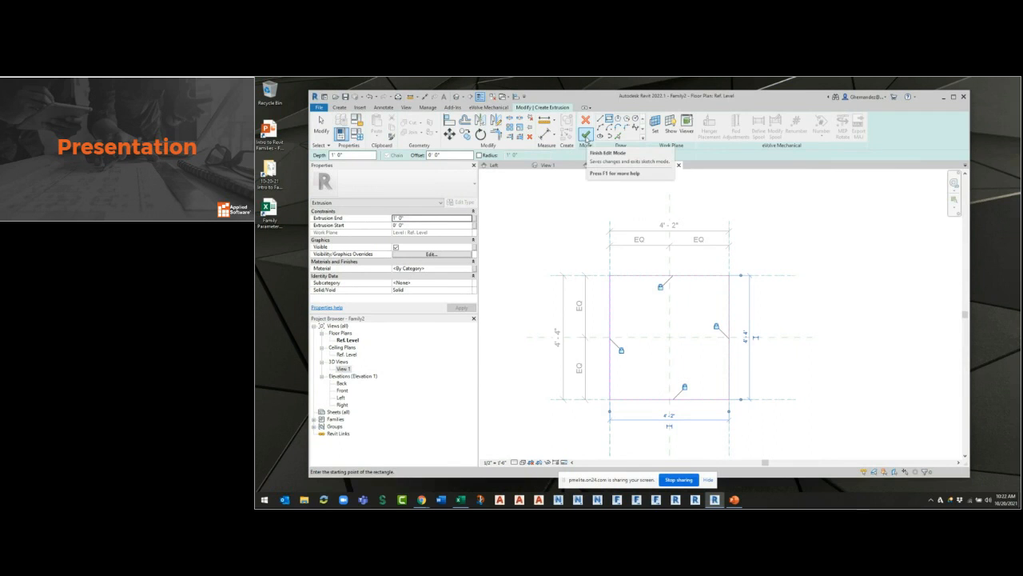
left_click(321, 126)
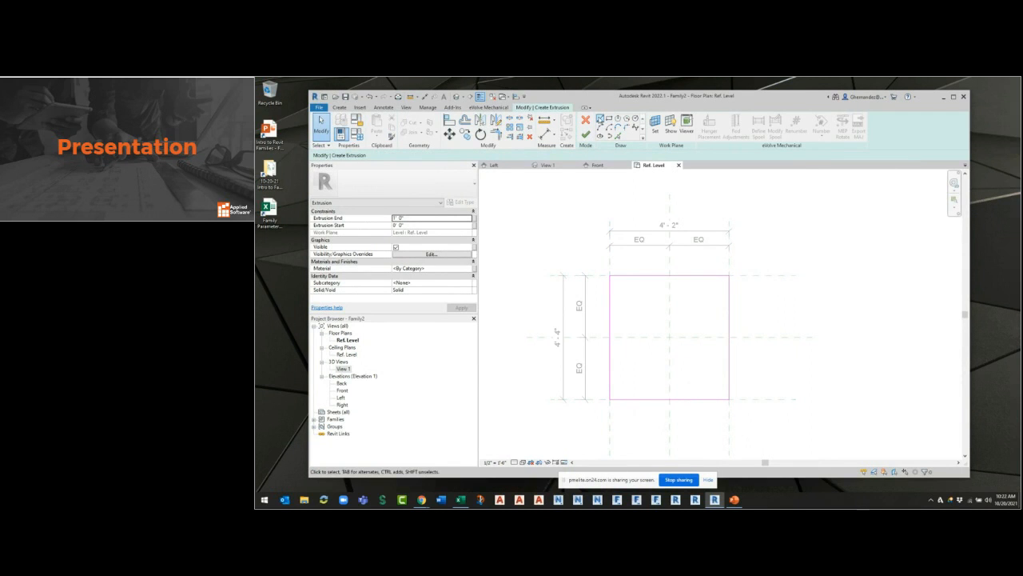
Draw a short stray line outside the rectangle, try to finish the extrusion sketch with it, and delete the line.
left_click(600, 118)
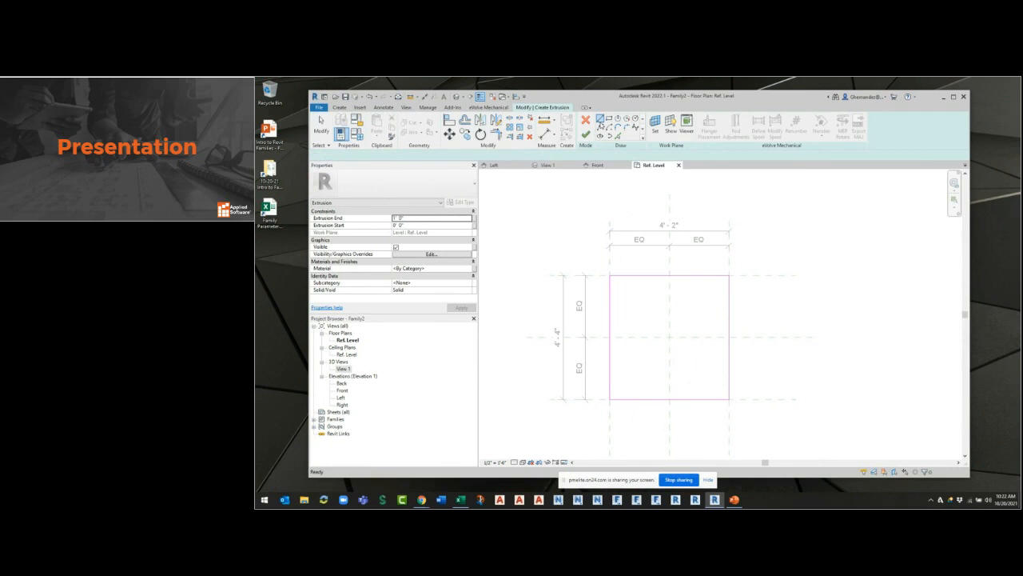
left_click(765, 252)
left_click(856, 305)
key("Escape")
left_click(586, 136)
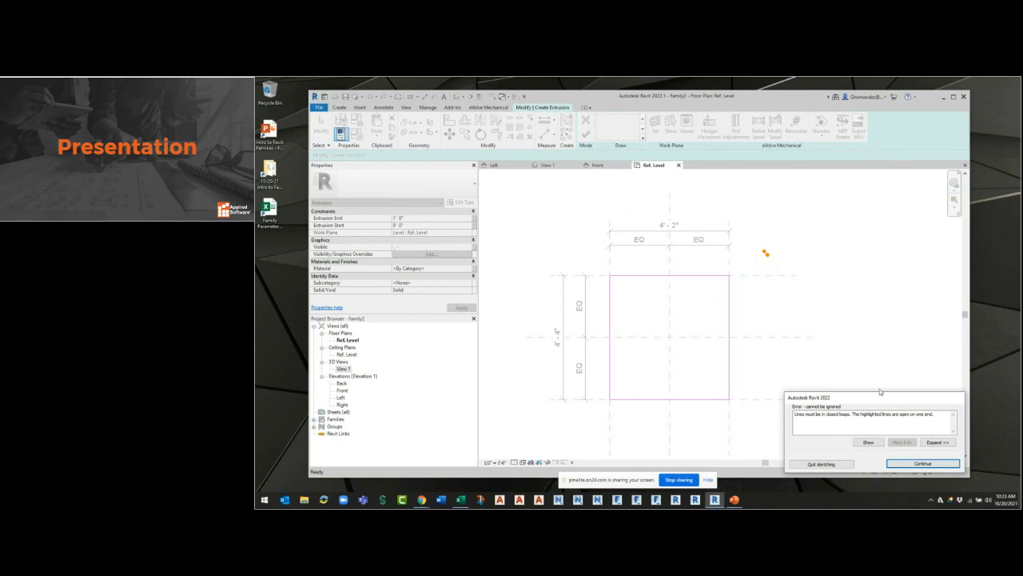
key("Return")
left_click_drag(782, 247, 761, 264)
key("Delete")
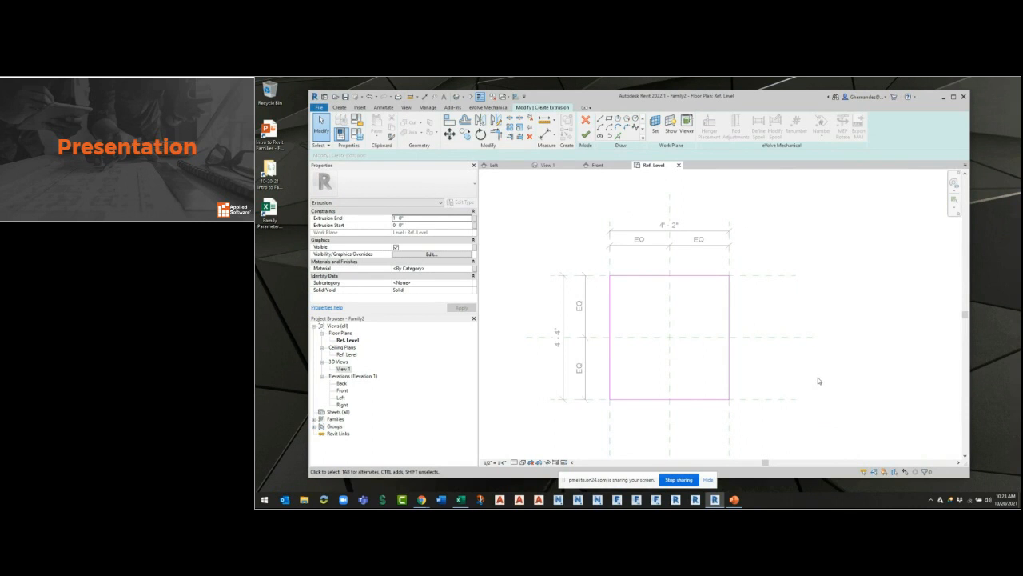
Finish the rectangular extrusion sketch and set the plan view's visual style to Shaded.
left_click(585, 136)
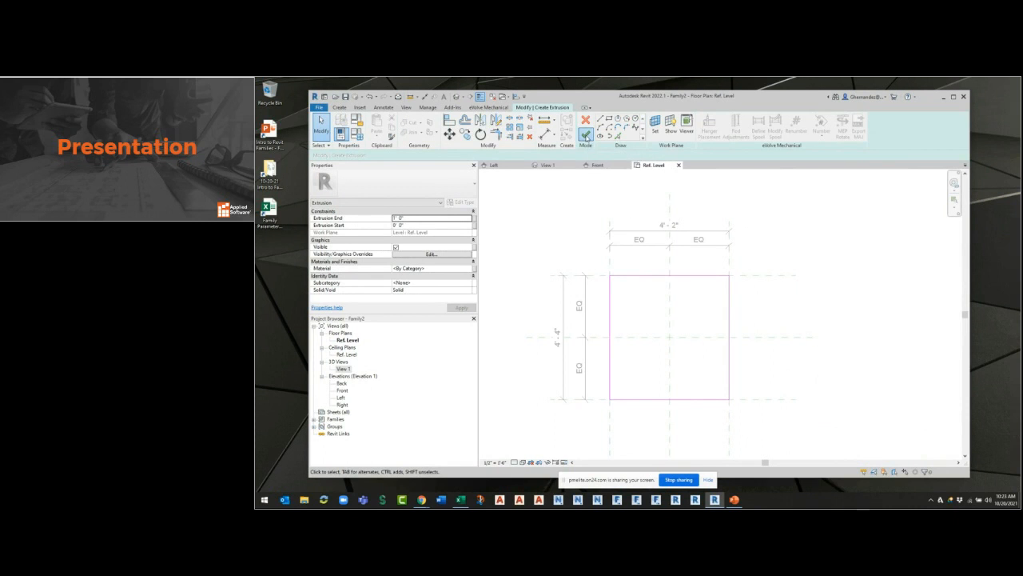
left_click(819, 398)
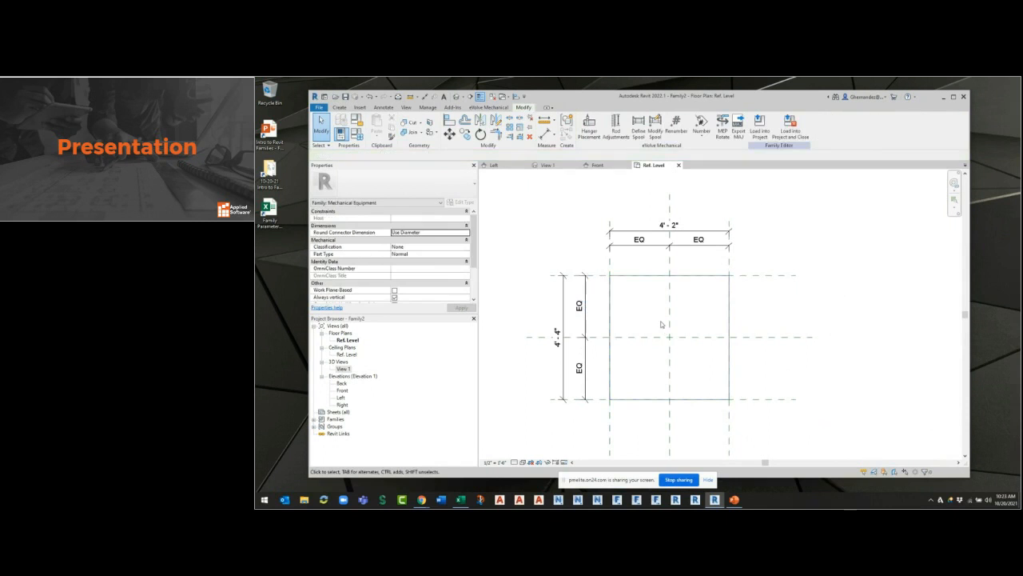
left_click(523, 462)
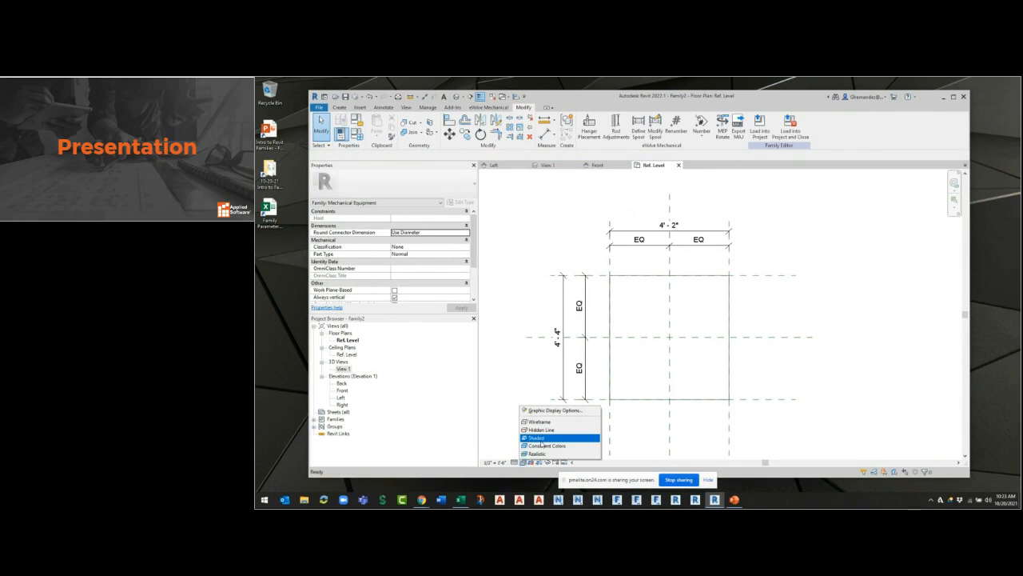
left_click(536, 437)
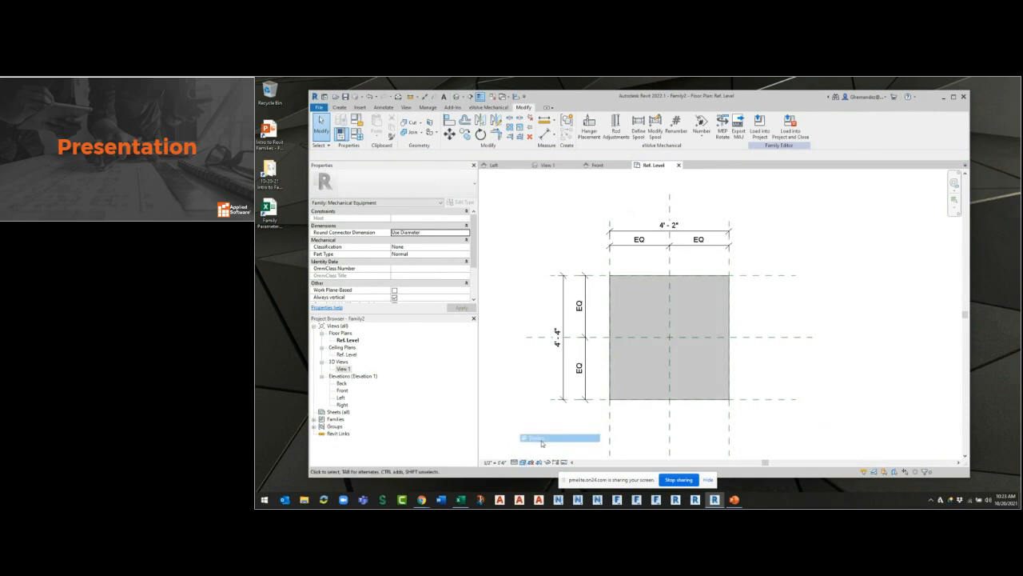
Flex the extrusion by moving the FR and RGHT planes inward to about 2' 4" deep and 2' 6" wide.
left_click(788, 286)
left_click_drag(788, 285, 780, 314)
left_click_drag(729, 425, 705, 424)
key("Escape")
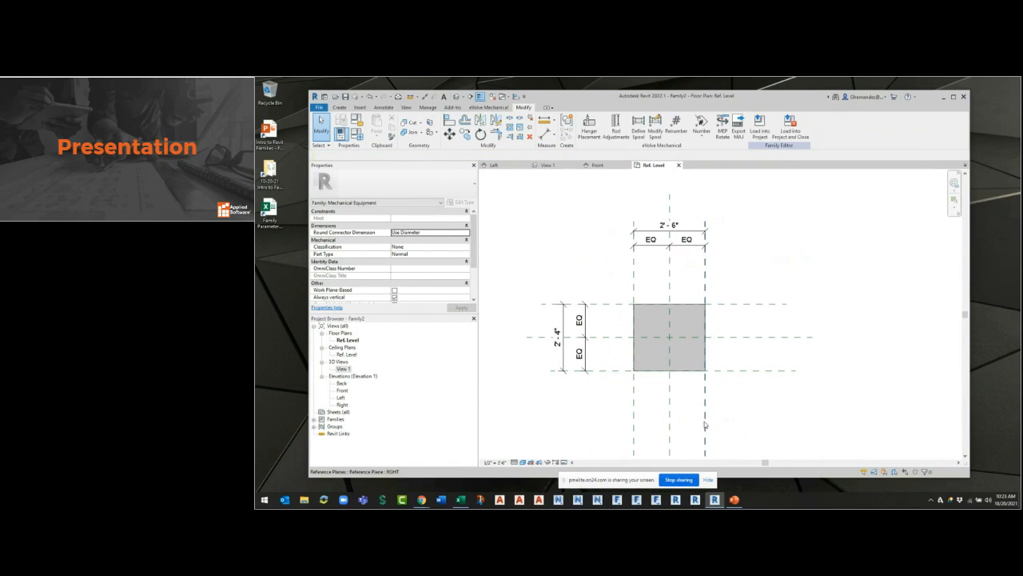
Move the RGHT and BK planes outward so the extrusion is about 4' 6" wide and 3' 8" deep.
left_click(707, 292)
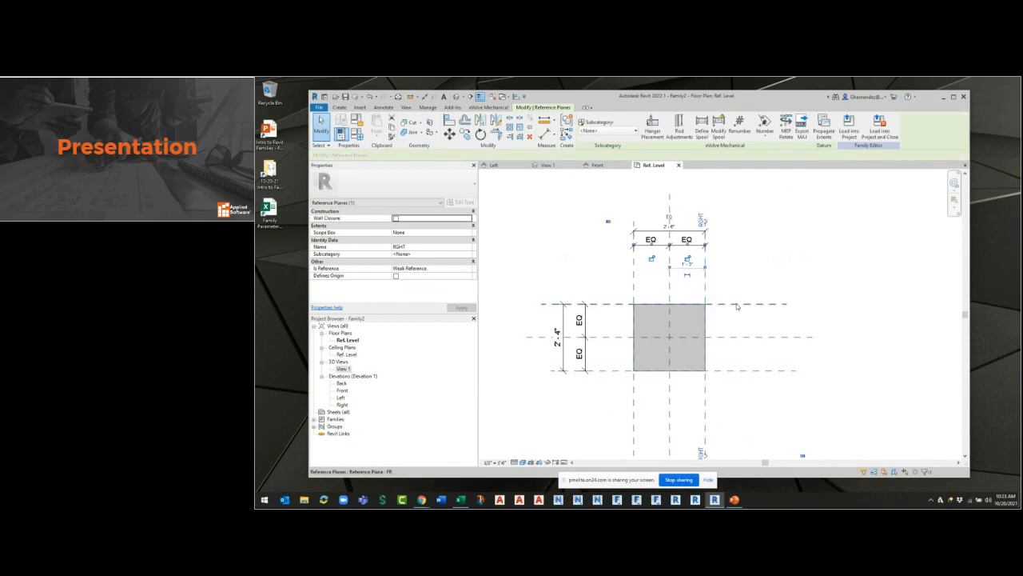
left_click_drag(708, 292, 734, 293)
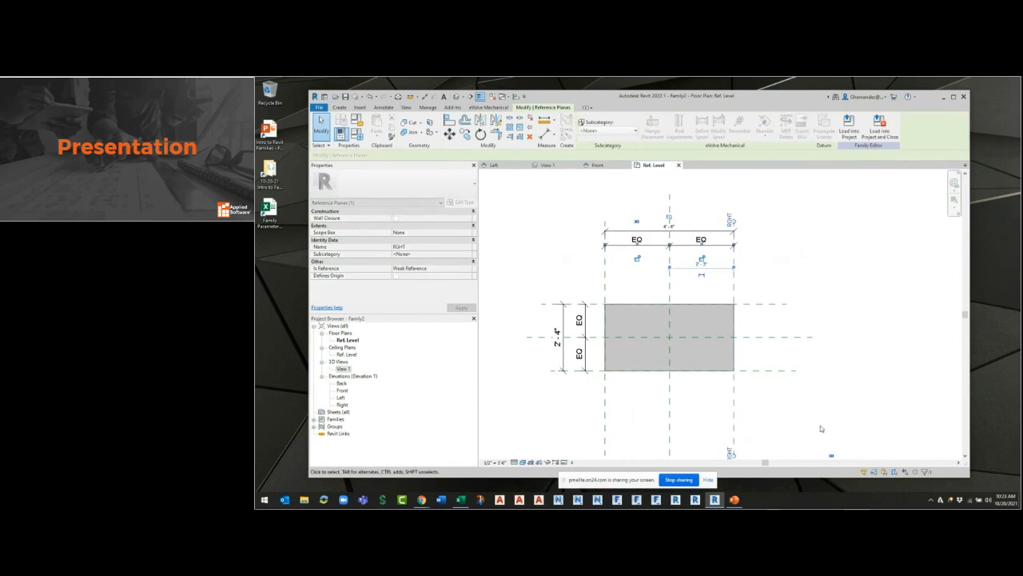
left_click(759, 372)
left_click_drag(758, 372, 754, 390)
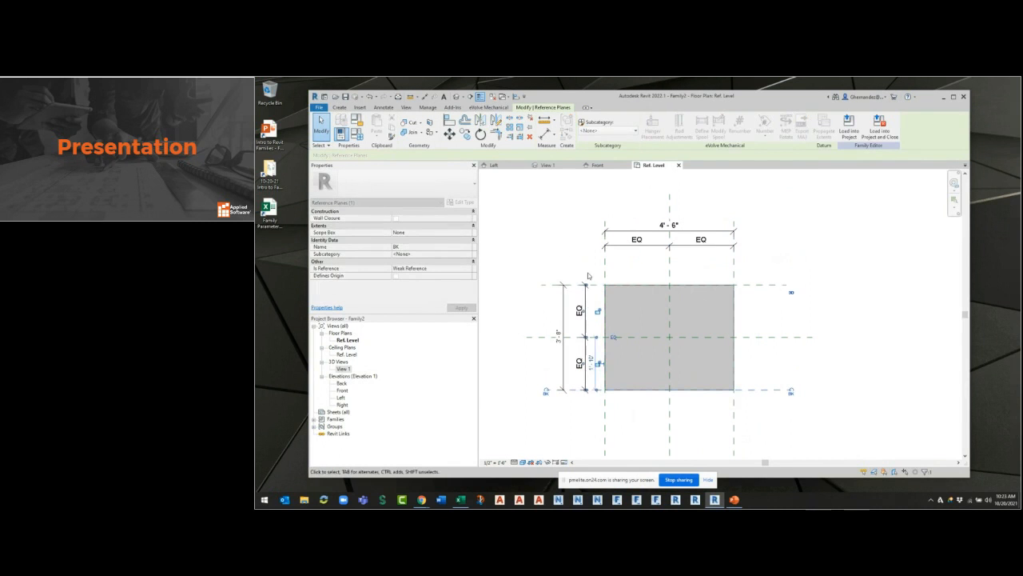
key("Escape")
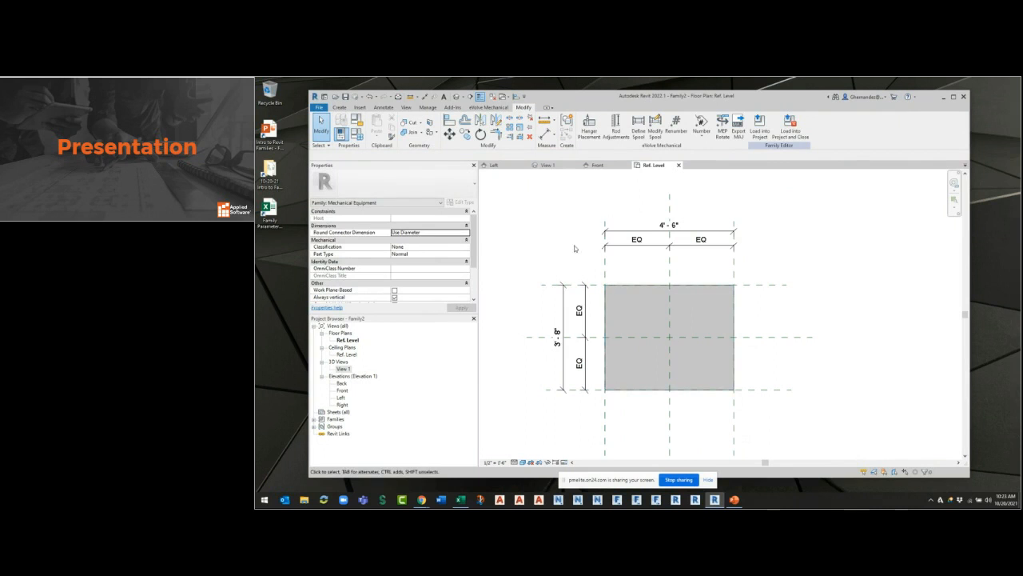
Select the overall horizontal dimension above the extrusion, check its available labels, and start creating a new parameter for it.
left_click(653, 230)
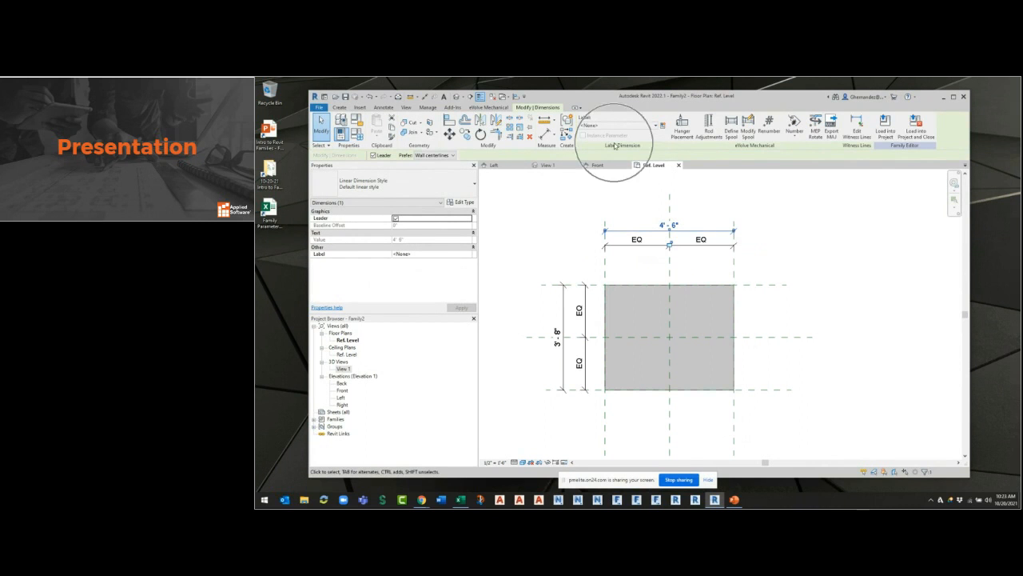
left_click(628, 198)
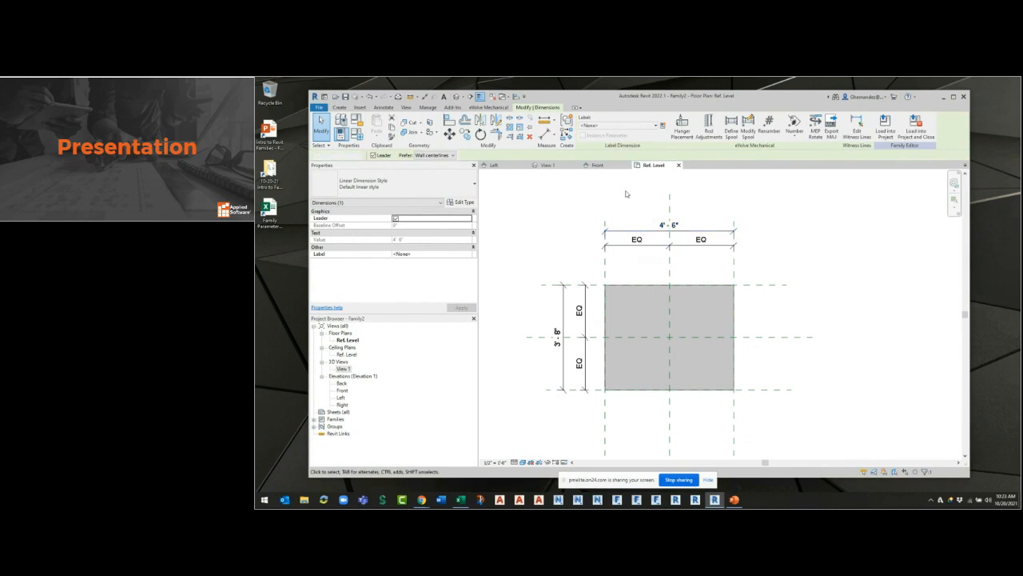
left_click(648, 236)
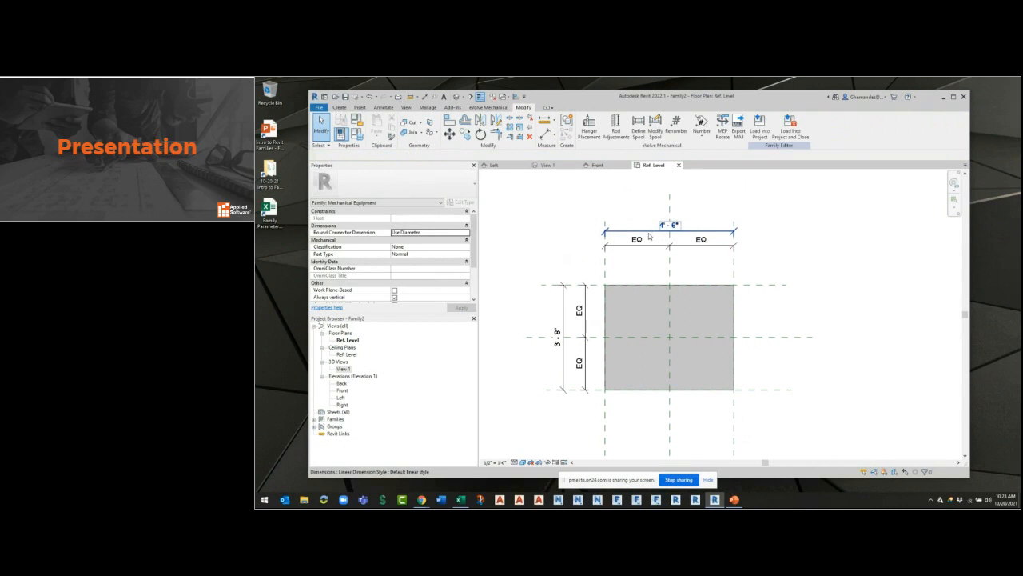
left_click(642, 126)
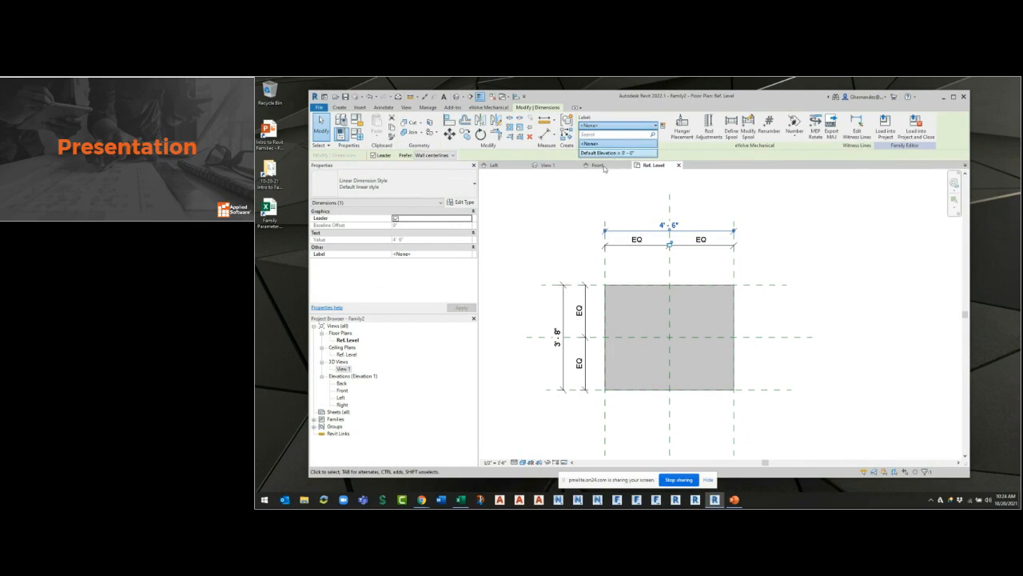
left_click(635, 125)
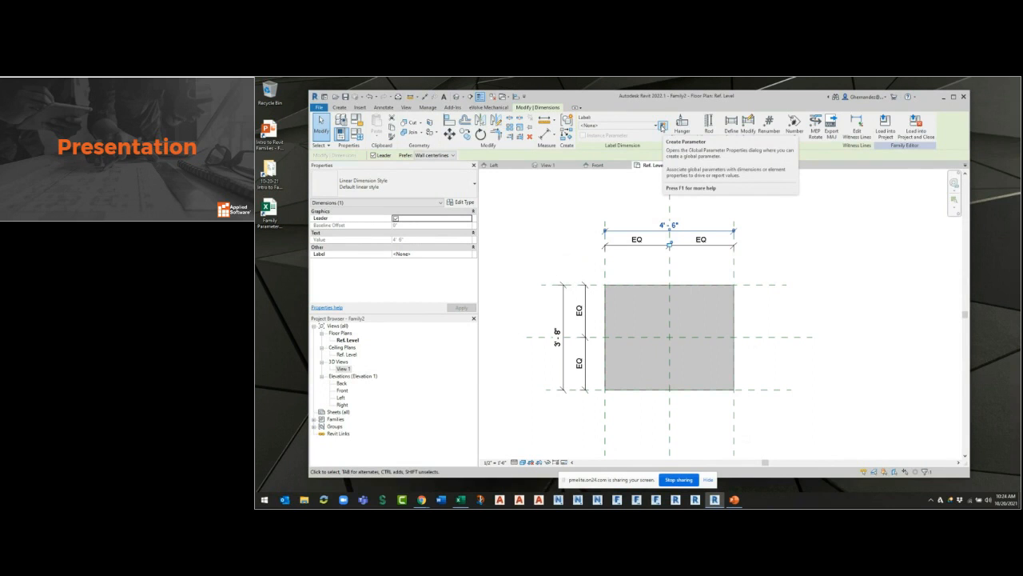
left_click(662, 127)
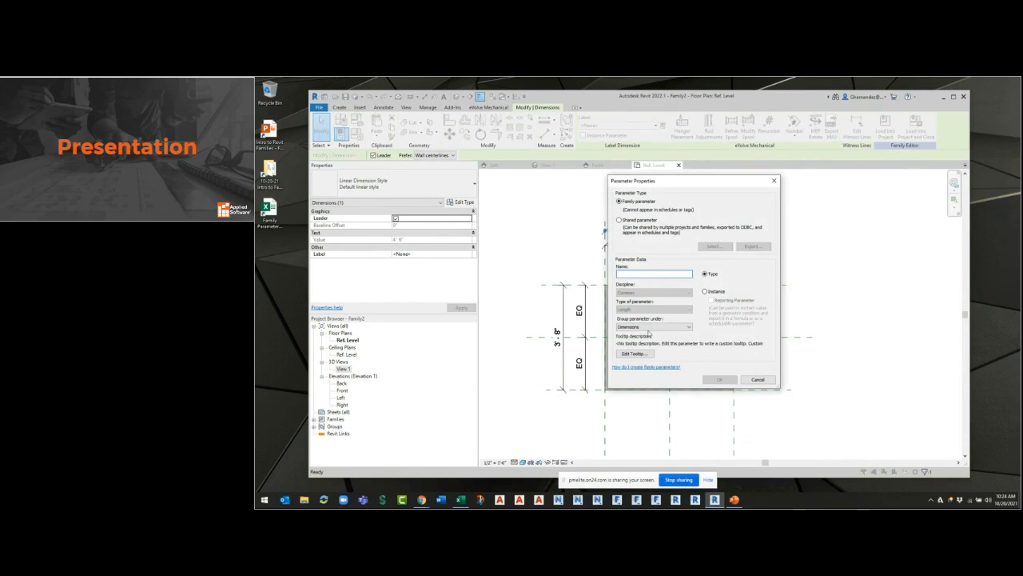
left_click_drag(634, 185, 585, 204)
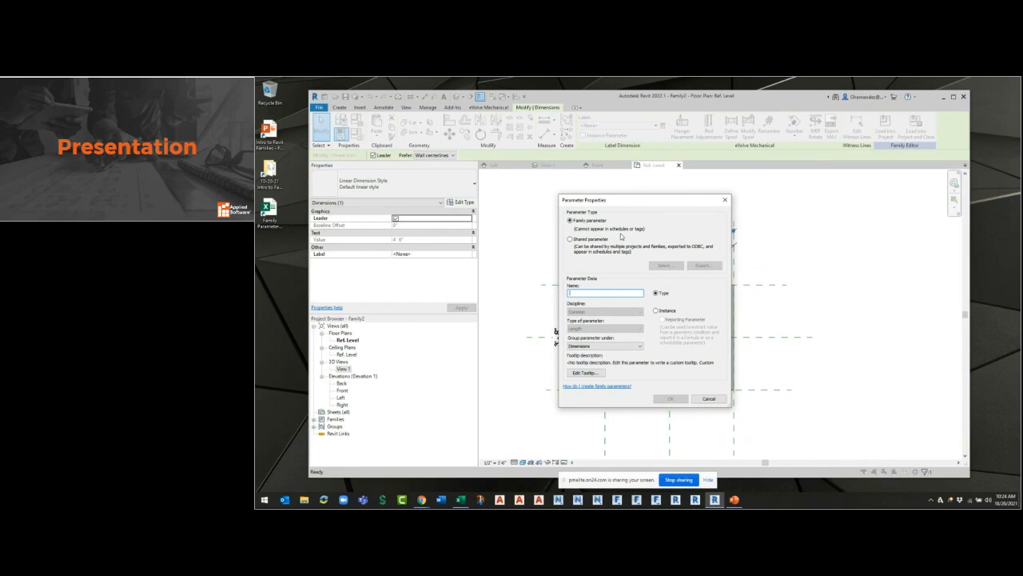
Examine the shared parameters offered in the BIM Data, Connections and Electrical groups, without choosing one.
left_click(592, 239)
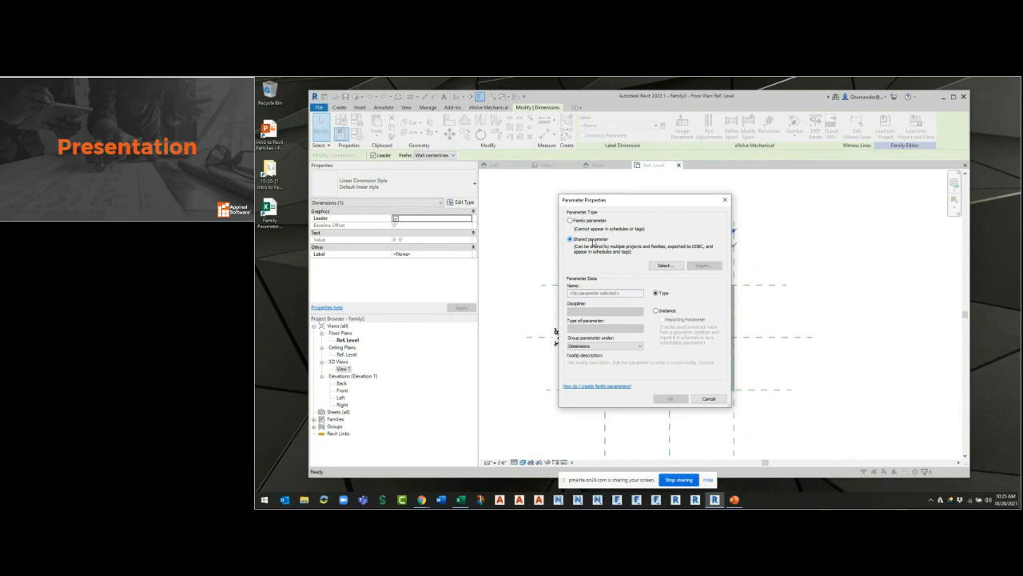
left_click(662, 266)
left_click(706, 253)
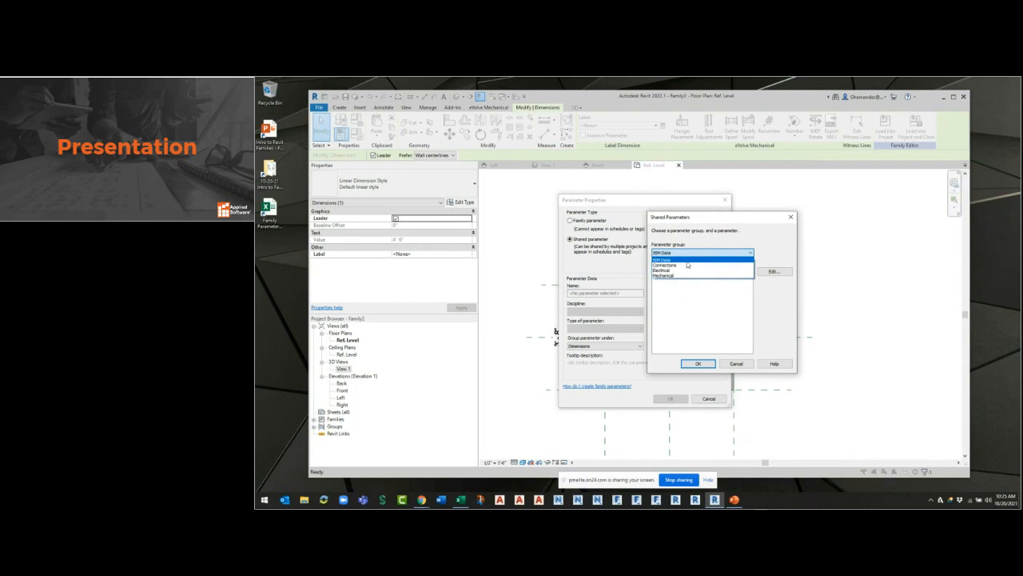
left_click(685, 260)
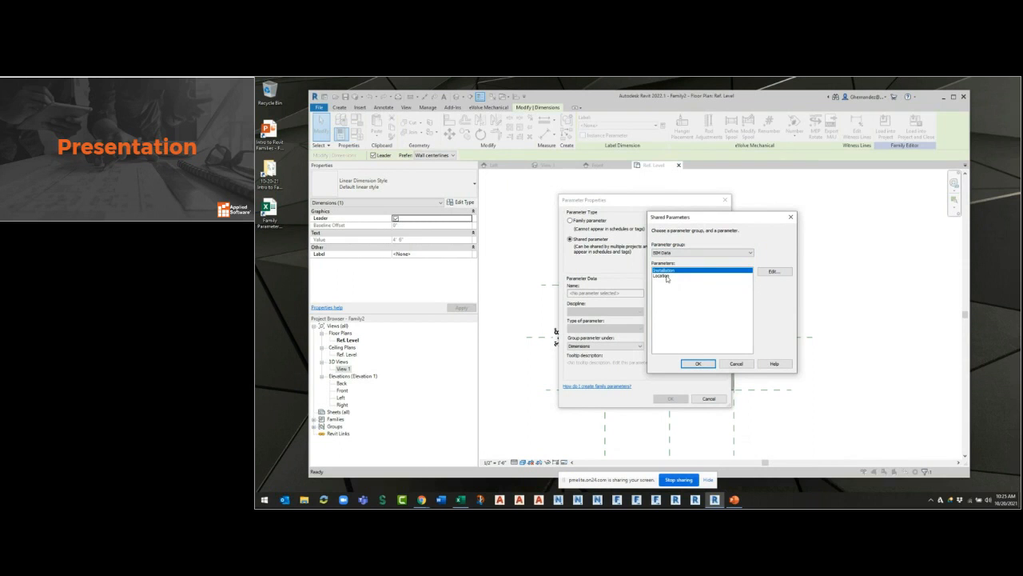
left_click_drag(719, 217, 809, 226)
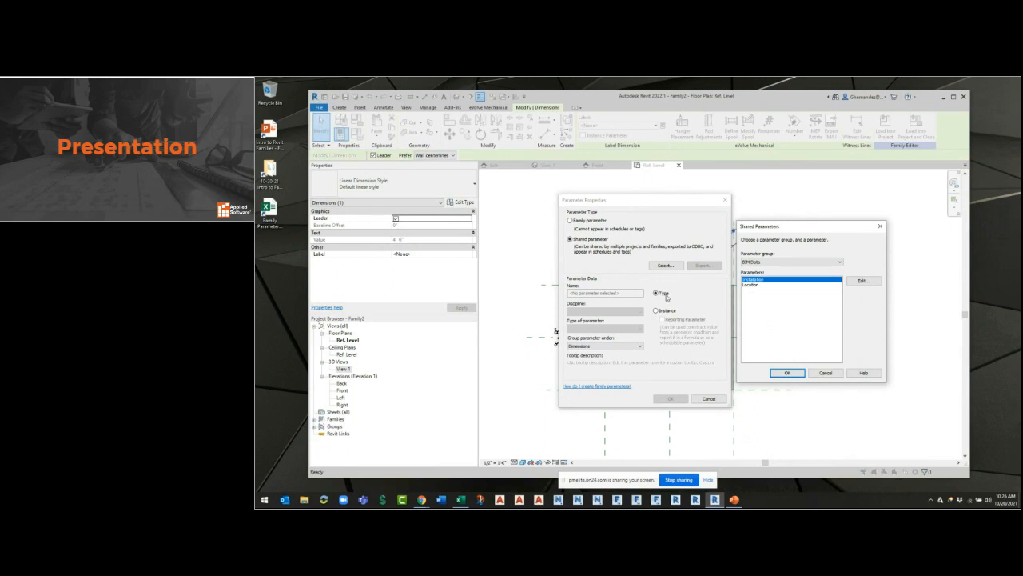
left_click(793, 263)
left_click(791, 274)
left_click(781, 263)
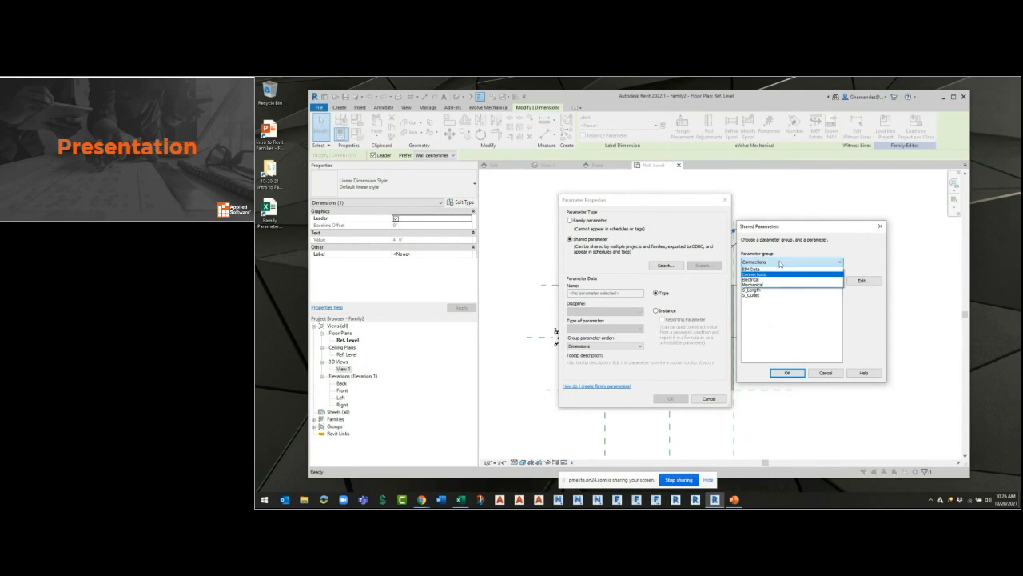
left_click(779, 268)
left_click(776, 264)
left_click(768, 287)
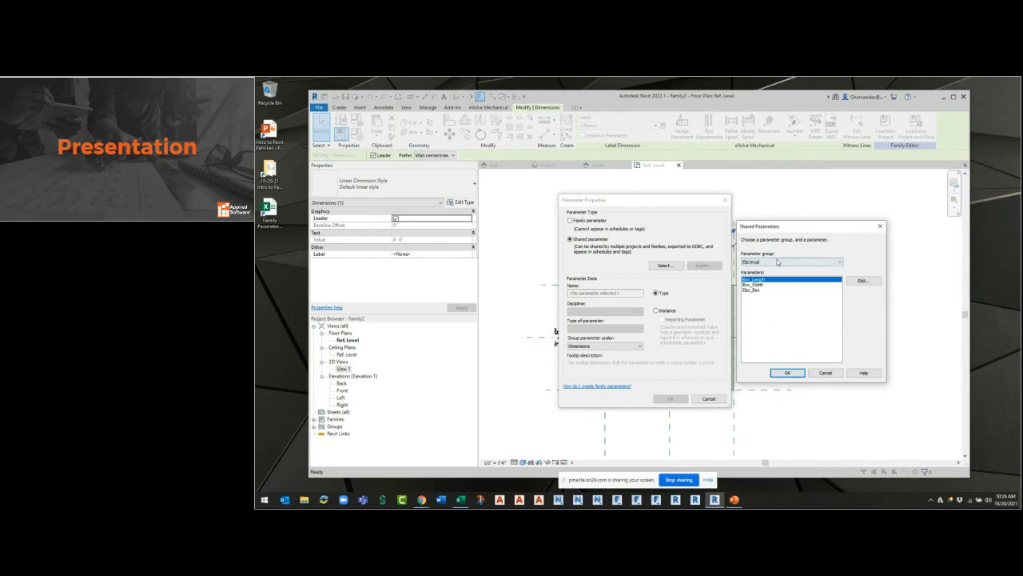
left_click(777, 261)
left_click(757, 274)
left_click(826, 372)
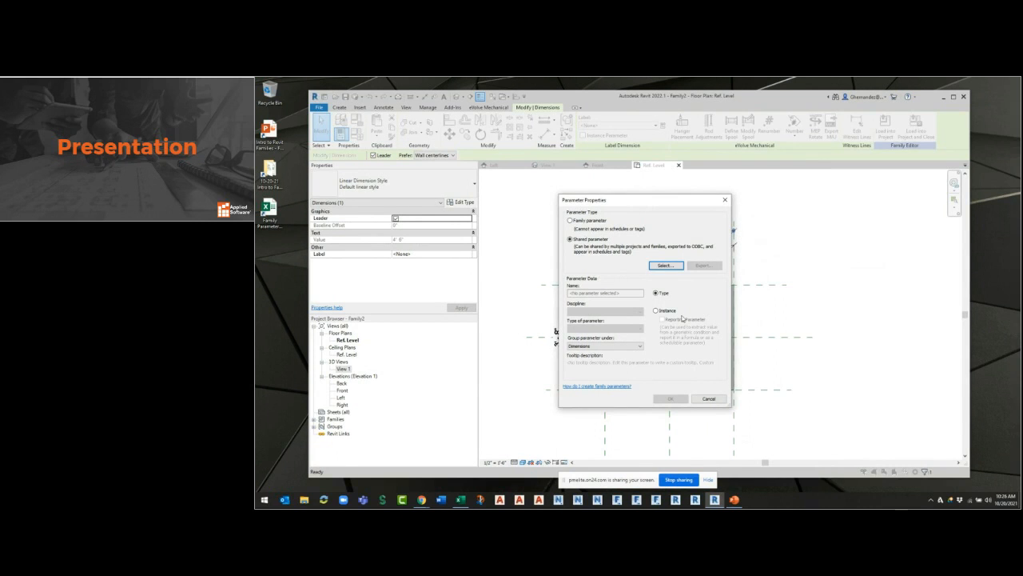
Return to the family parameter type and name the new parameter UNIT - LENGTH.
left_click(581, 223)
left_click_drag(654, 203, 753, 207)
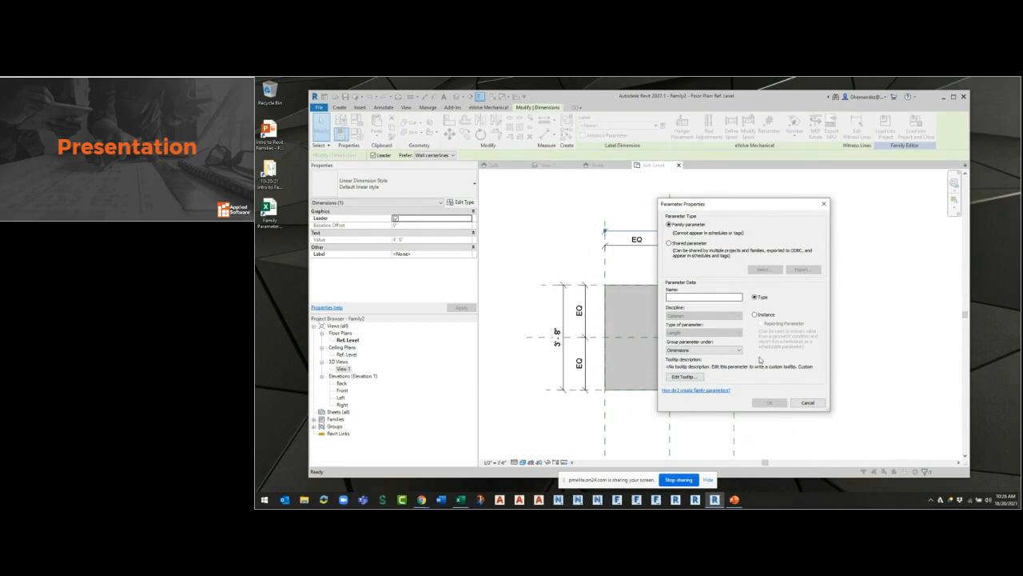
left_click(692, 296)
type("UNIT - LENGT")
left_click_drag(735, 206, 832, 212)
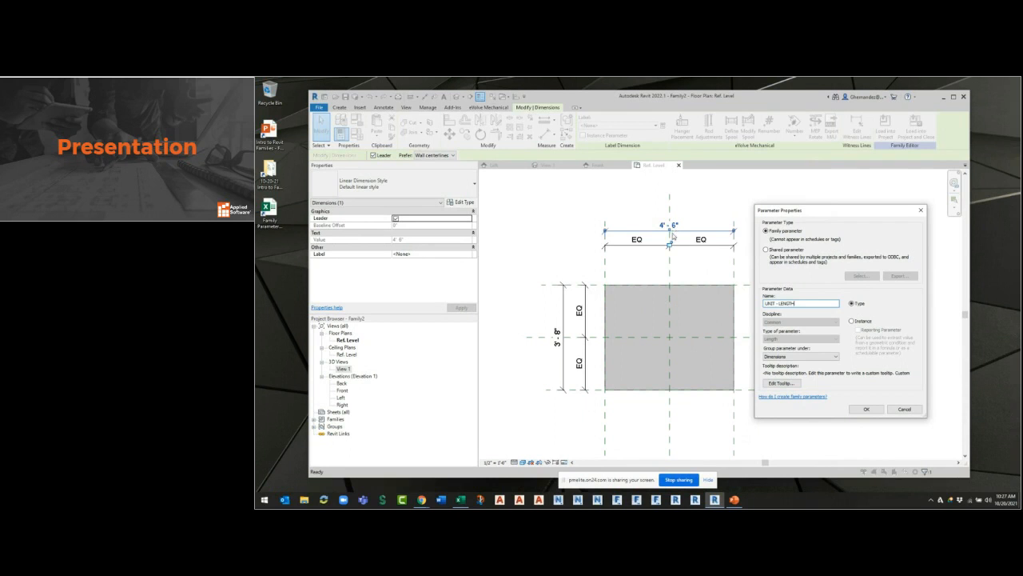
Make UNIT - LENGTH an instance parameter and group it under Mechanical.
left_click(858, 321)
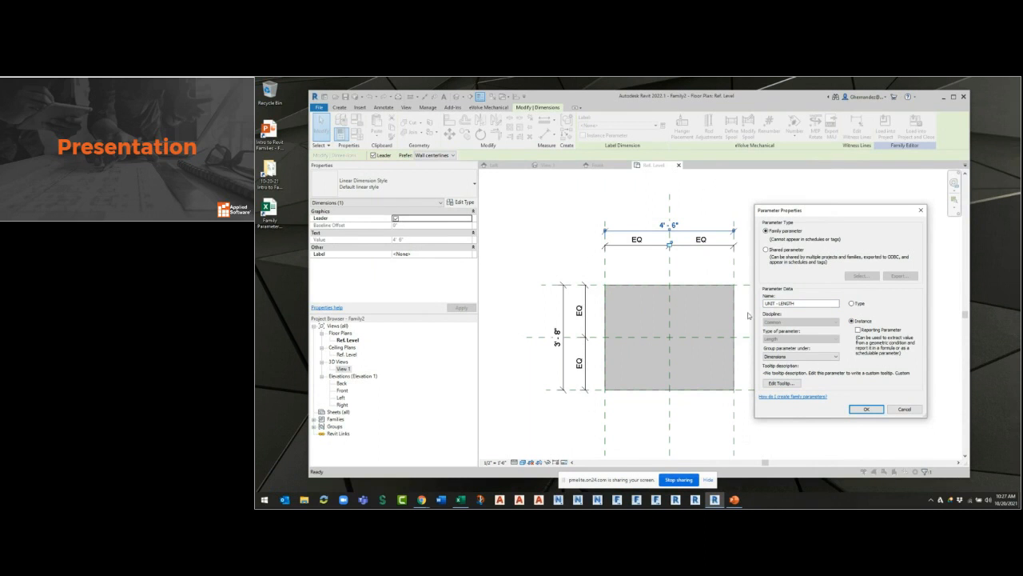
left_click(854, 305)
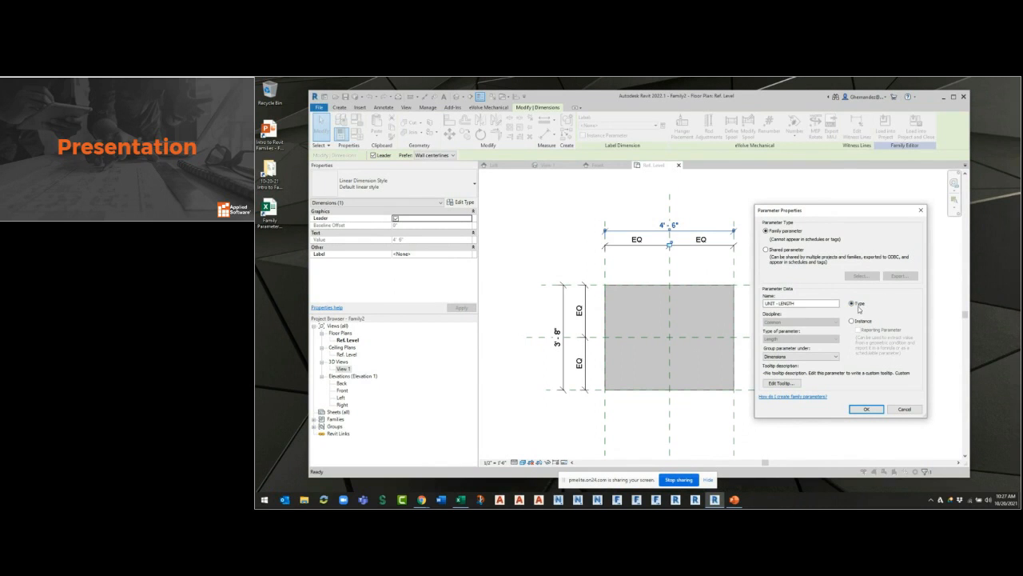
left_click(863, 322)
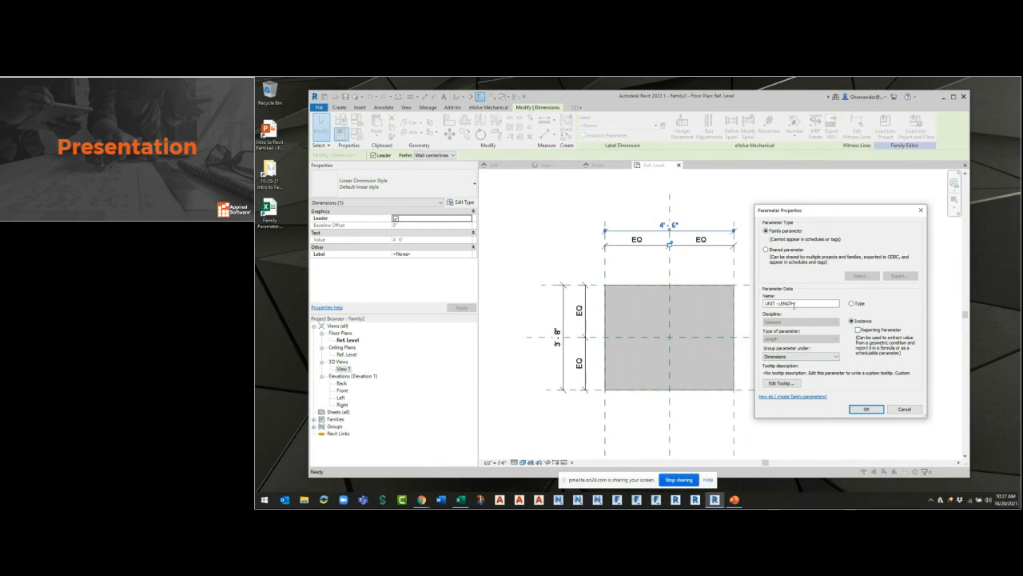
left_click(788, 357)
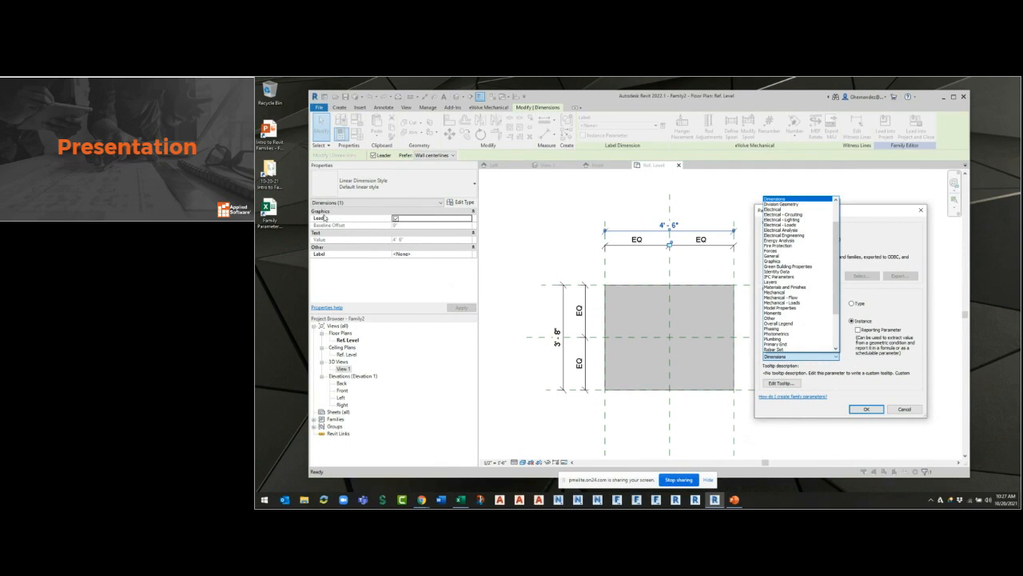
left_click(329, 250)
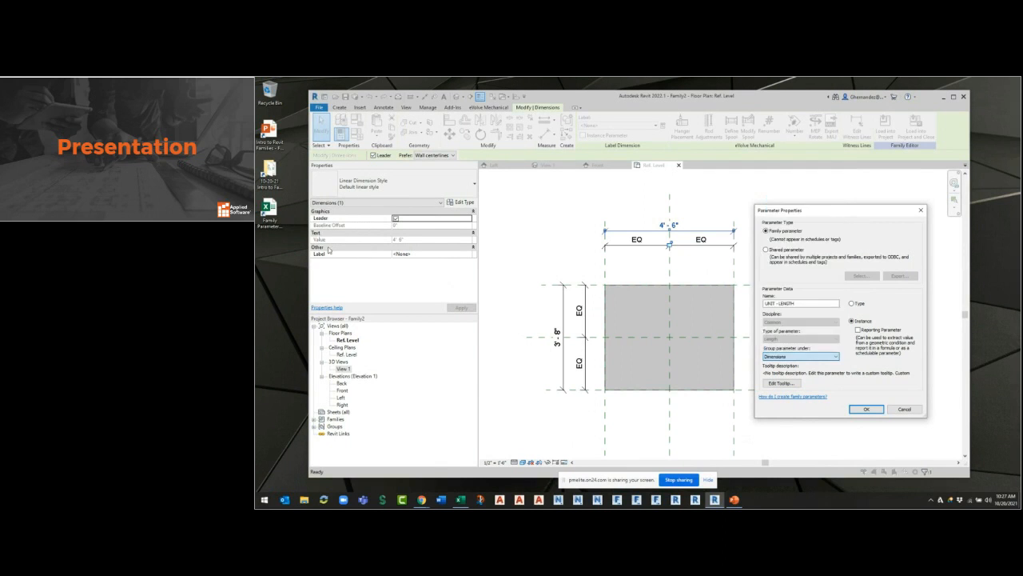
left_click(799, 355)
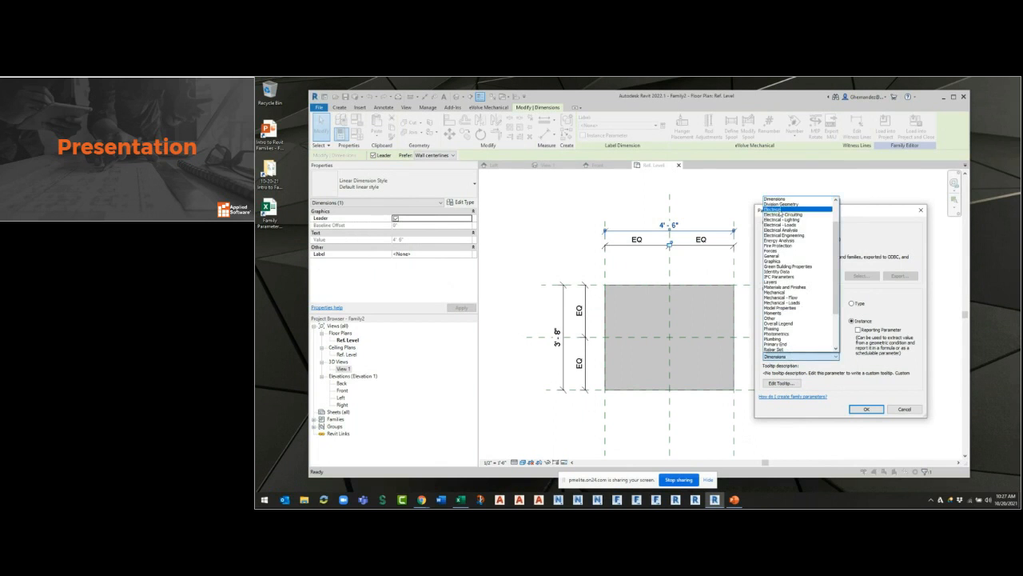
scroll(790, 272, "down", 3)
scroll(787, 296, "up", 5)
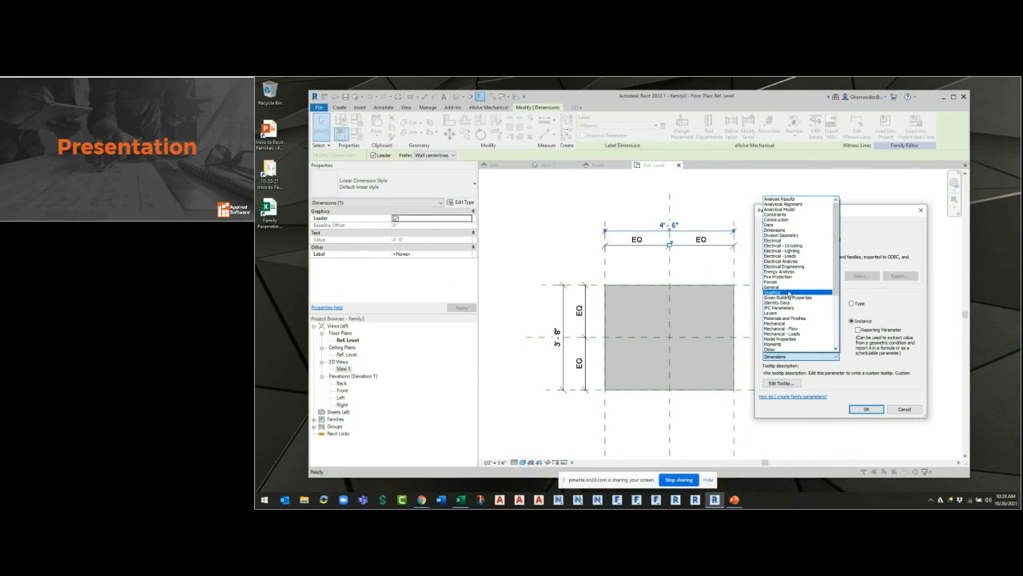
left_click(785, 324)
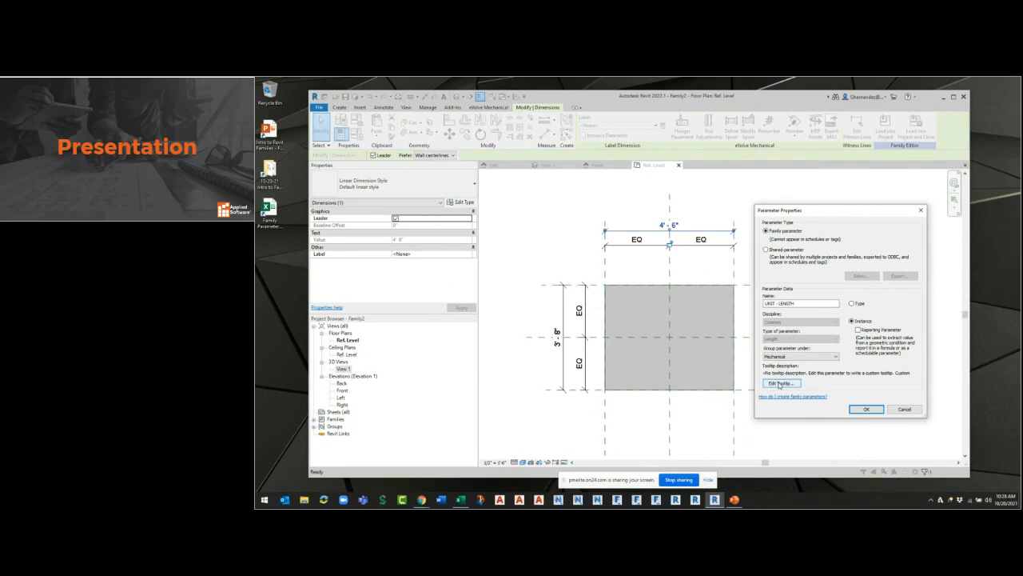
Give UNIT - LENGTH the tooltip "PROVIDE INFO TO USER - HOW TO USE THIS FAMILY", apply the parameter, and check the dimension's label.
left_click(780, 383)
left_click_drag(860, 305, 700, 291)
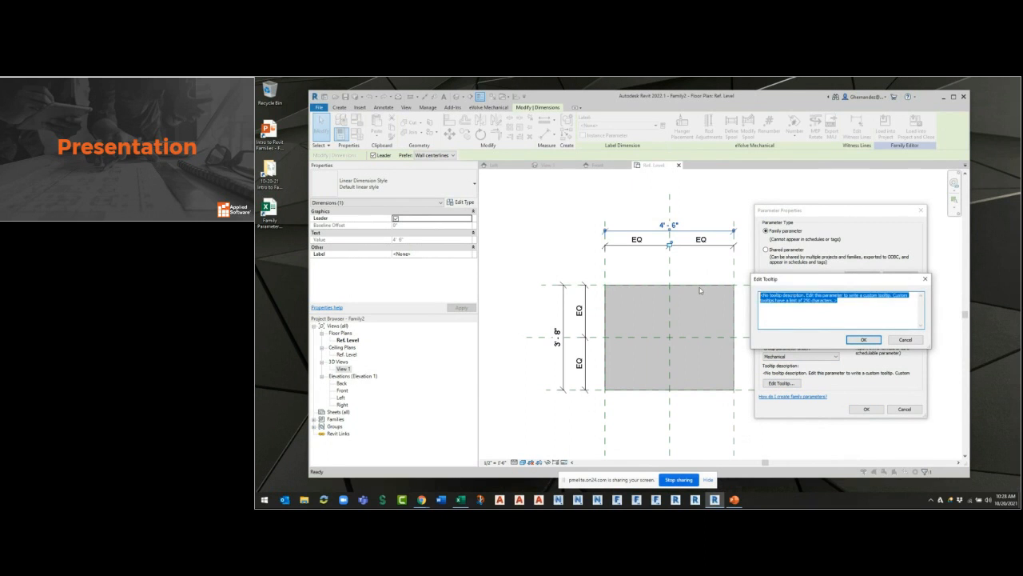
type("PROY")
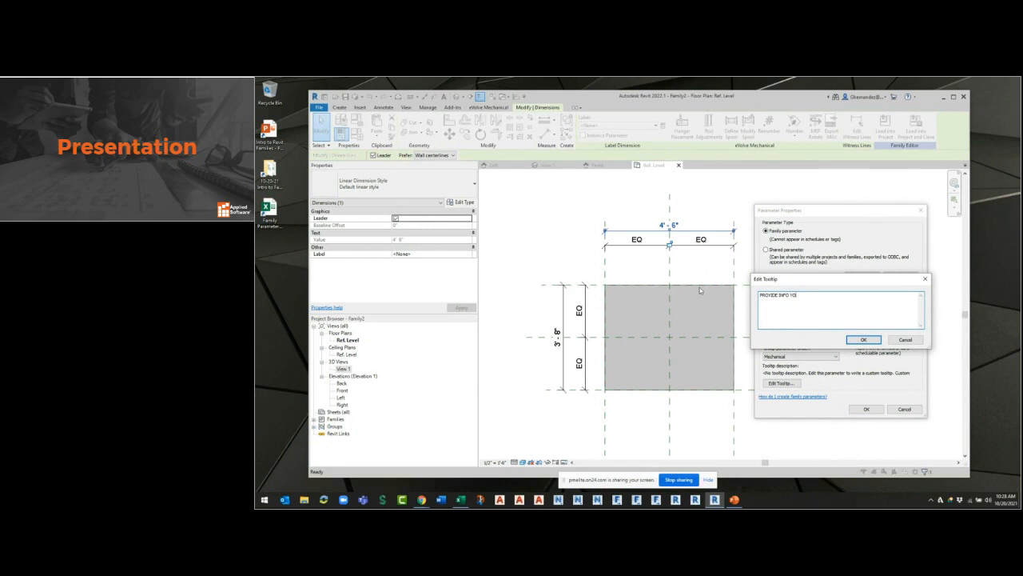
type("ER")
type("12")
left_click(866, 340)
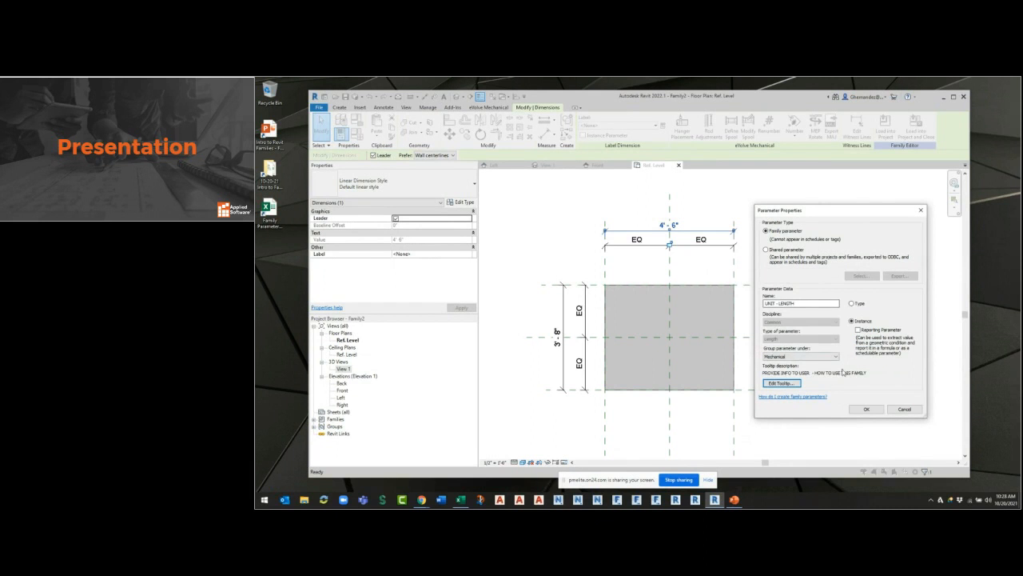
left_click(863, 409)
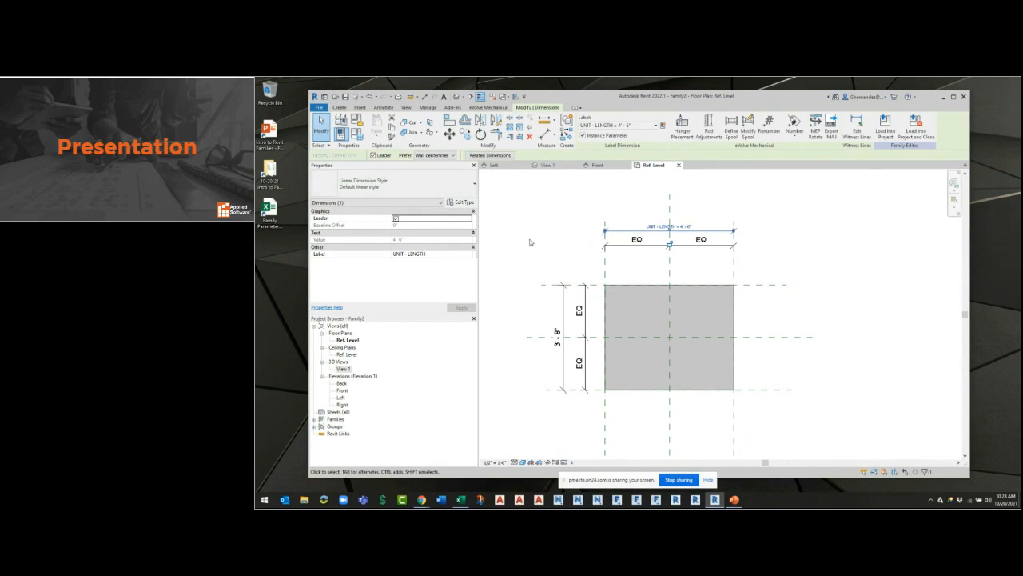
left_click(554, 244)
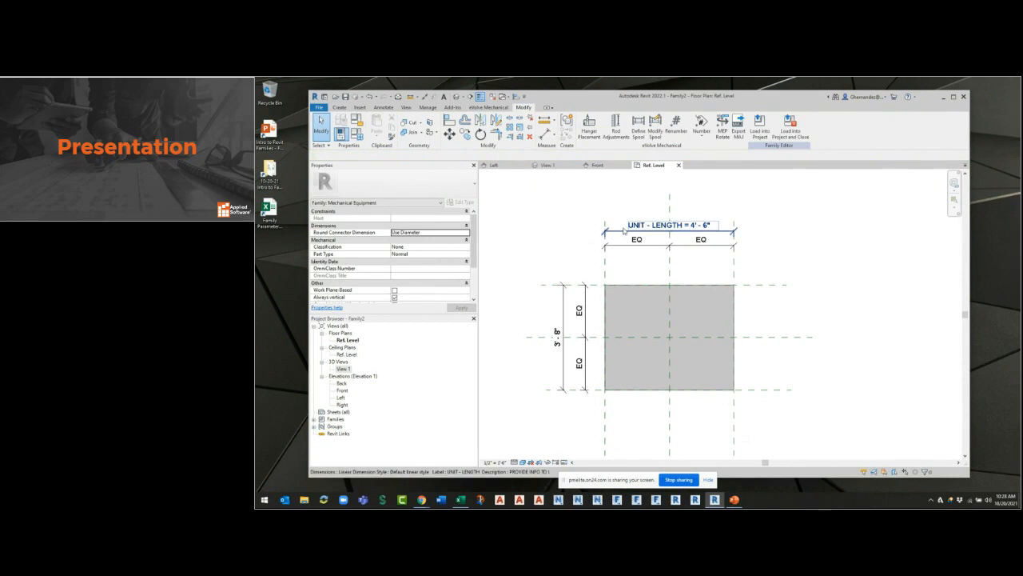
mouse_move(624, 230)
left_click(669, 233)
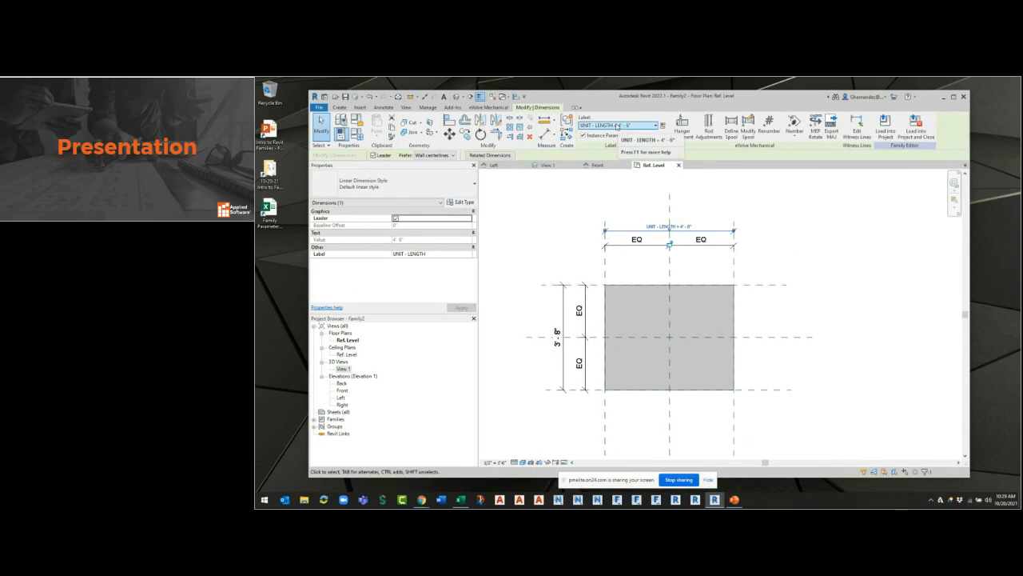
left_click(521, 313)
Start a new family parameter for the overall 3'-8" dimension and name it UNIT - WIDTH.
left_click(563, 313)
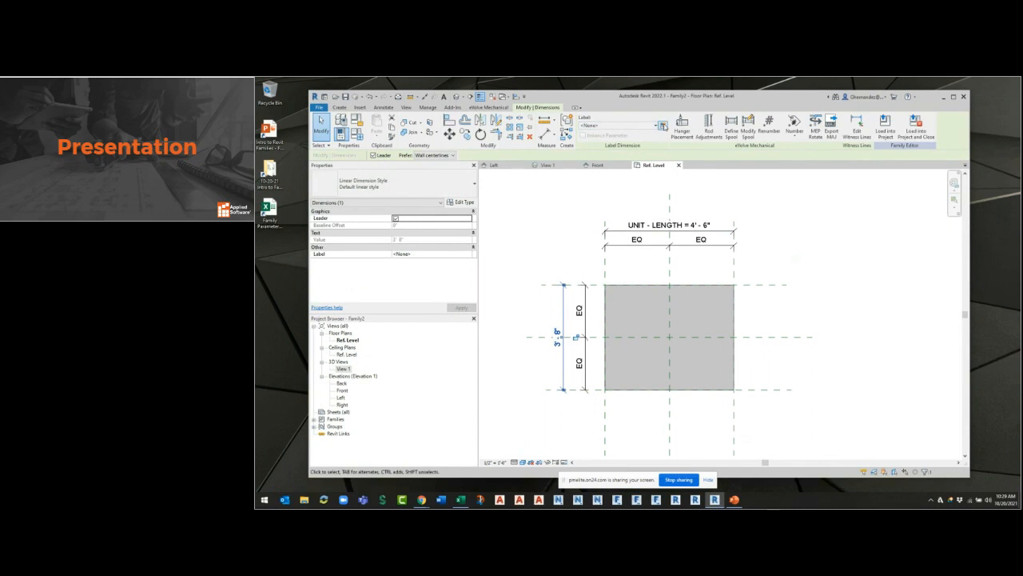
left_click(662, 126)
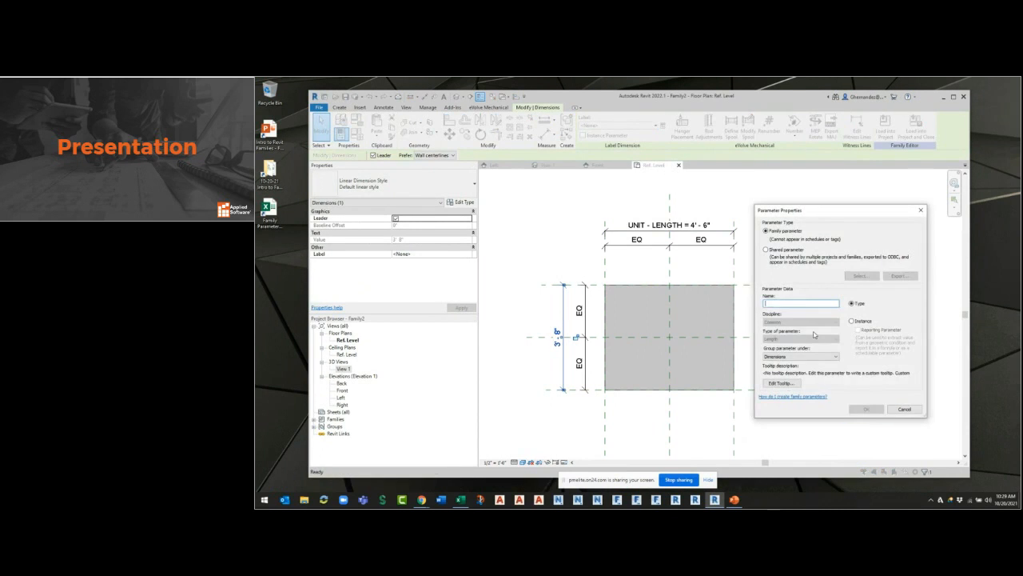
left_click_drag(812, 211, 669, 248)
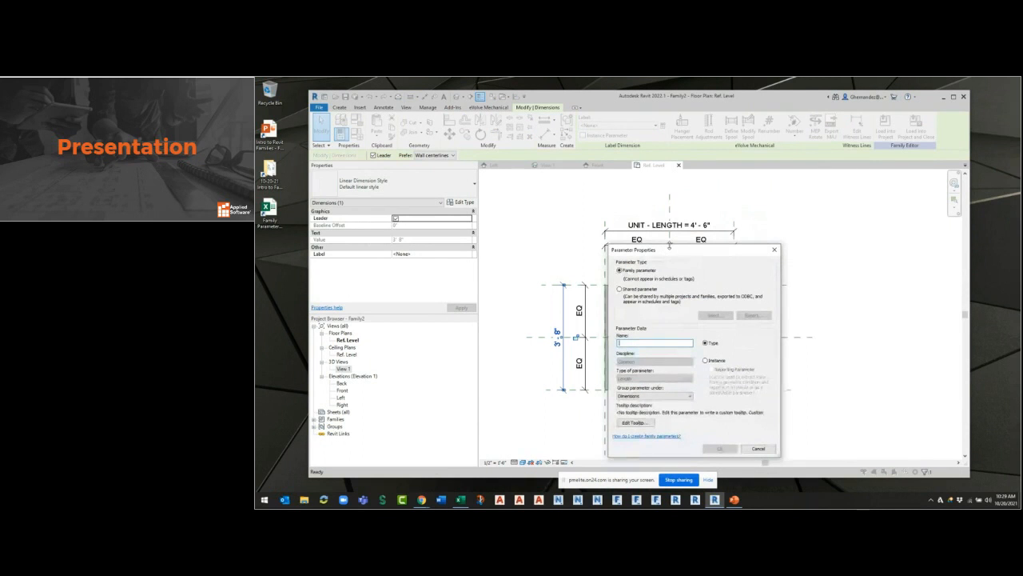
type("UNIT - WIDTH")
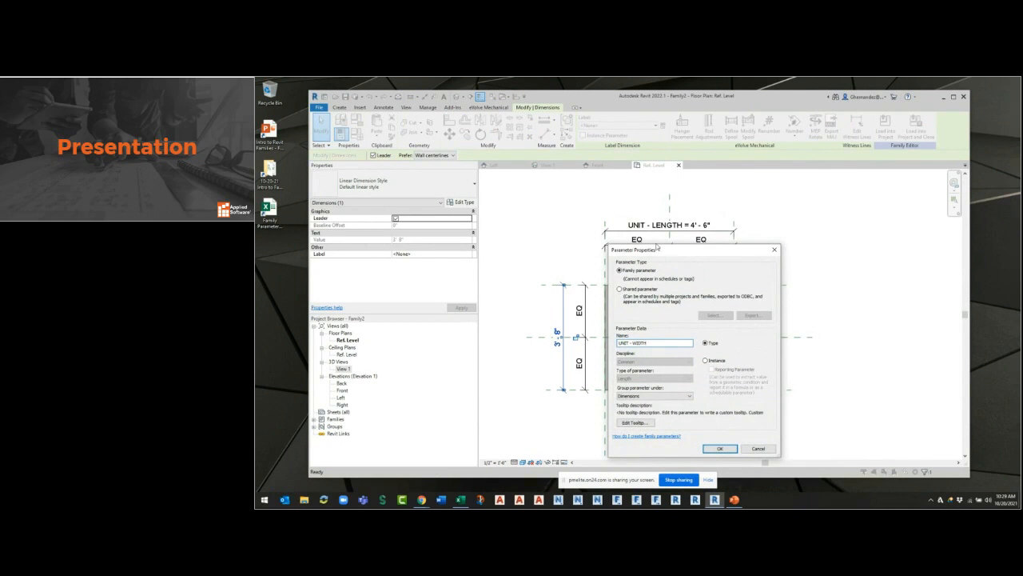
Make UNIT - WIDTH an instance parameter grouped under Mechanical and apply it to the dimension.
left_click(707, 360)
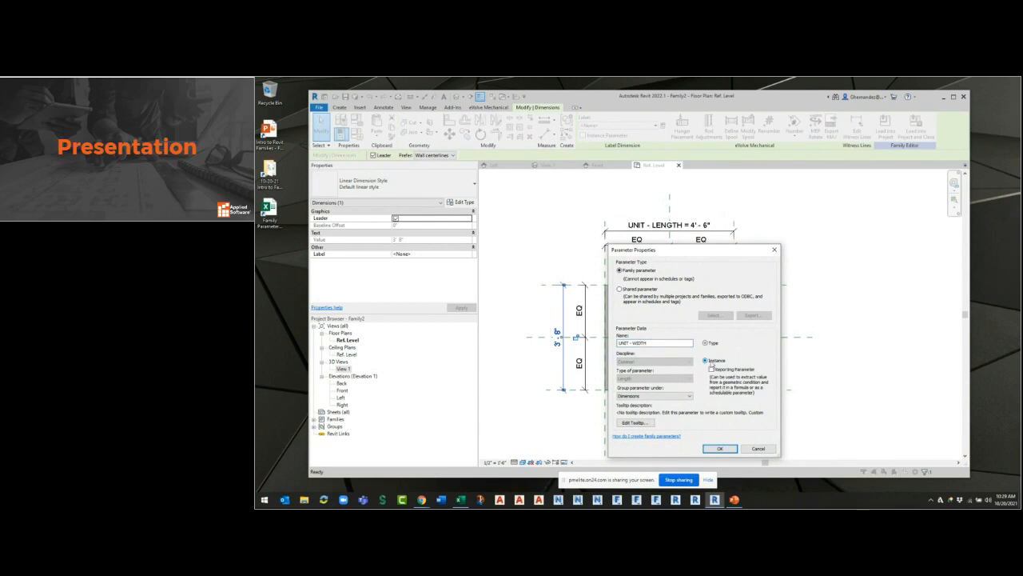
left_click(683, 395)
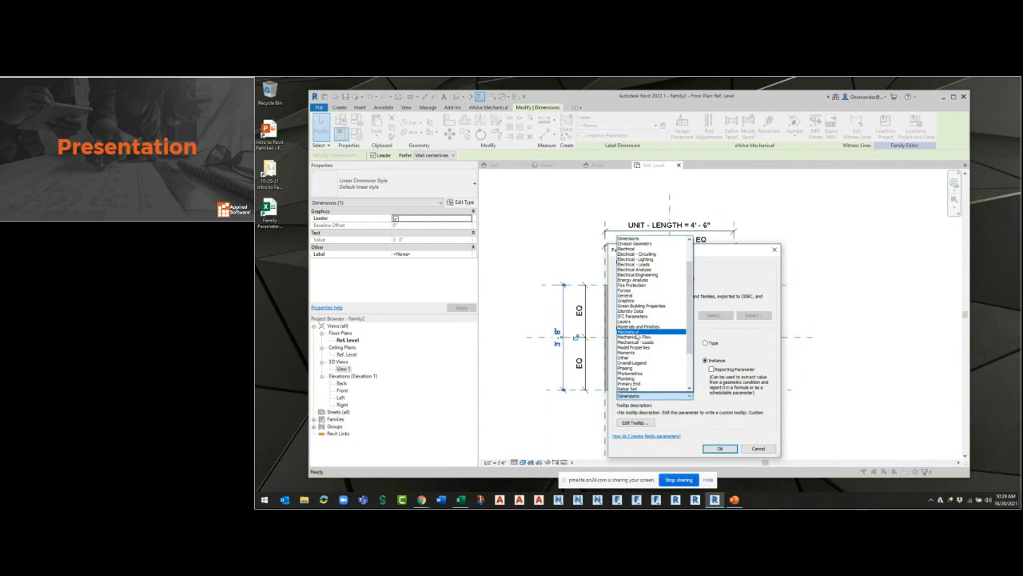
left_click(628, 332)
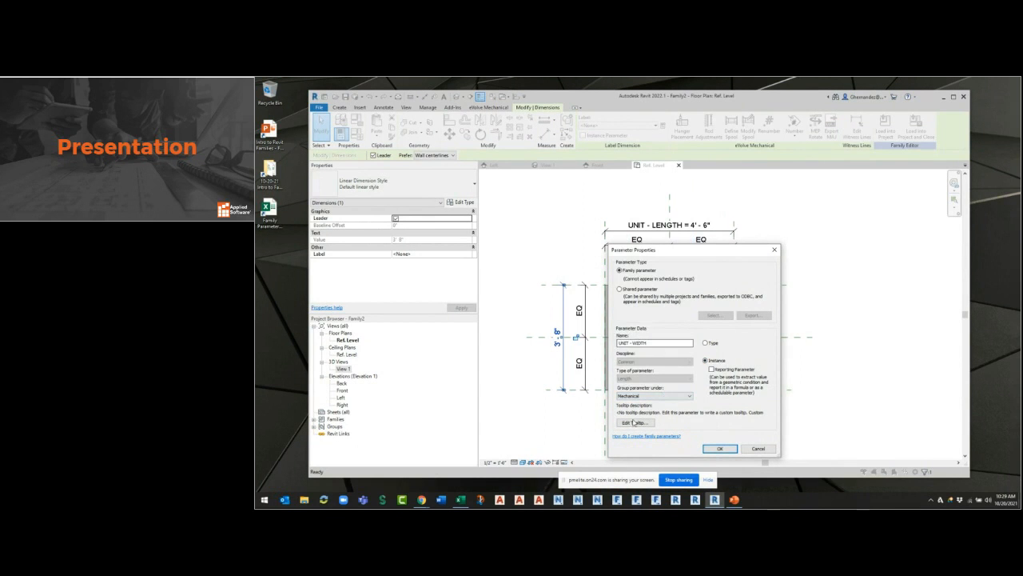
left_click(726, 451)
left_click(817, 306)
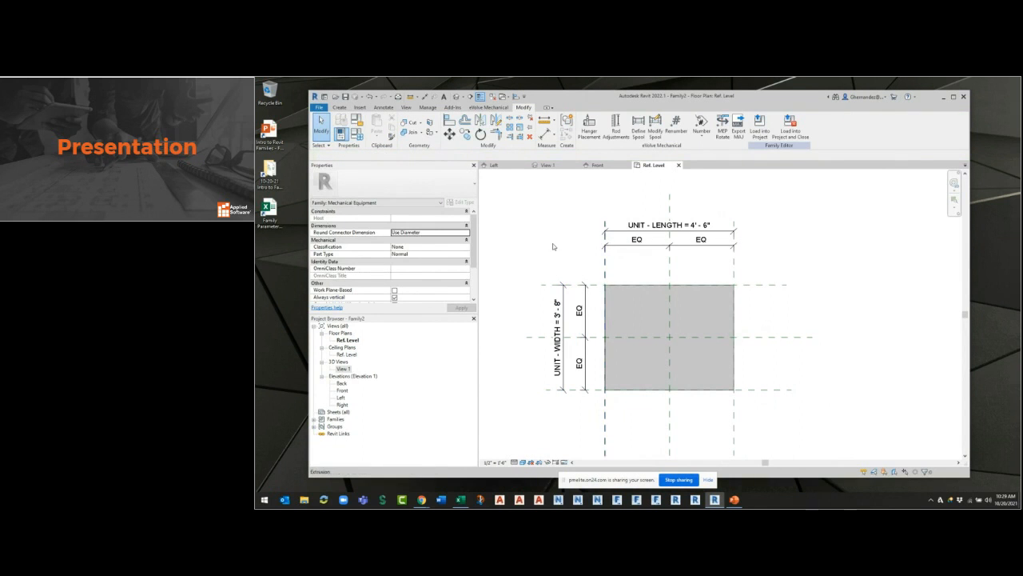
In the family types, set UNIT - LENGTH to 4' and UNIT - WIDTH to 2' 10", and apply the values to the model.
left_click(624, 253)
key("Escape")
left_click(356, 134)
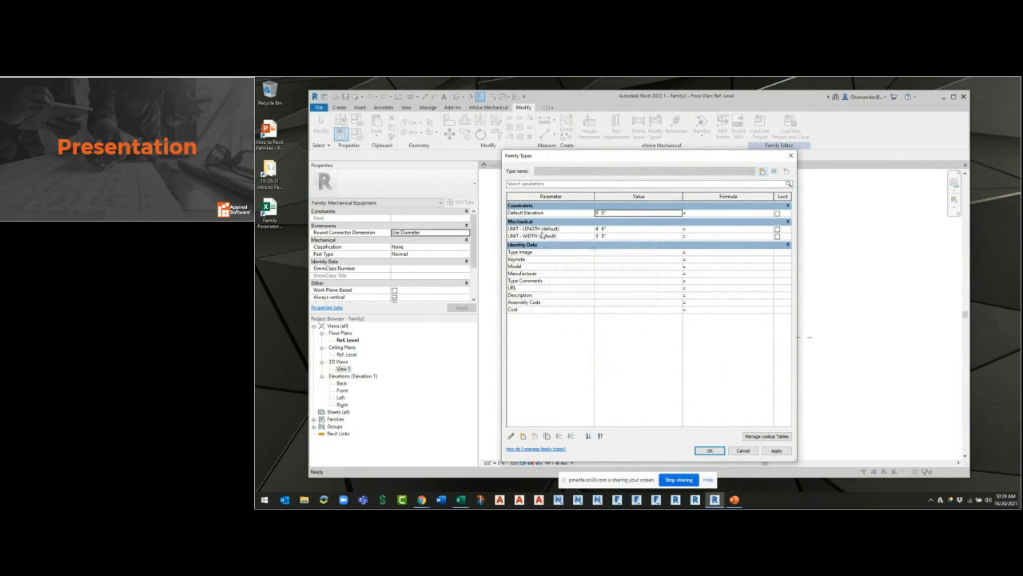
mouse_move(548, 233)
left_click(622, 229)
type("4")
left_click(617, 237)
type("2'")
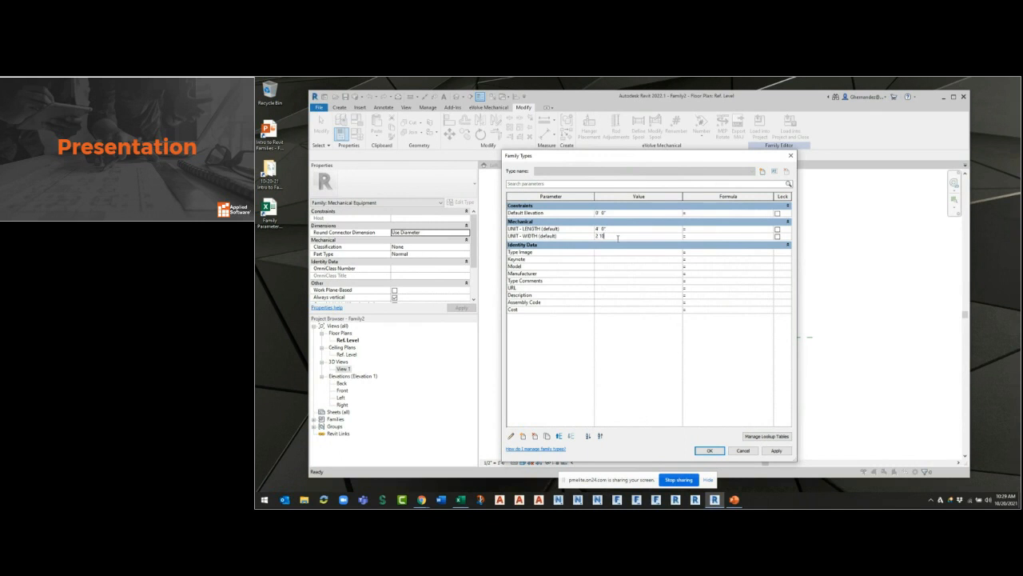
type(" 10")
key("Return")
left_click(709, 450)
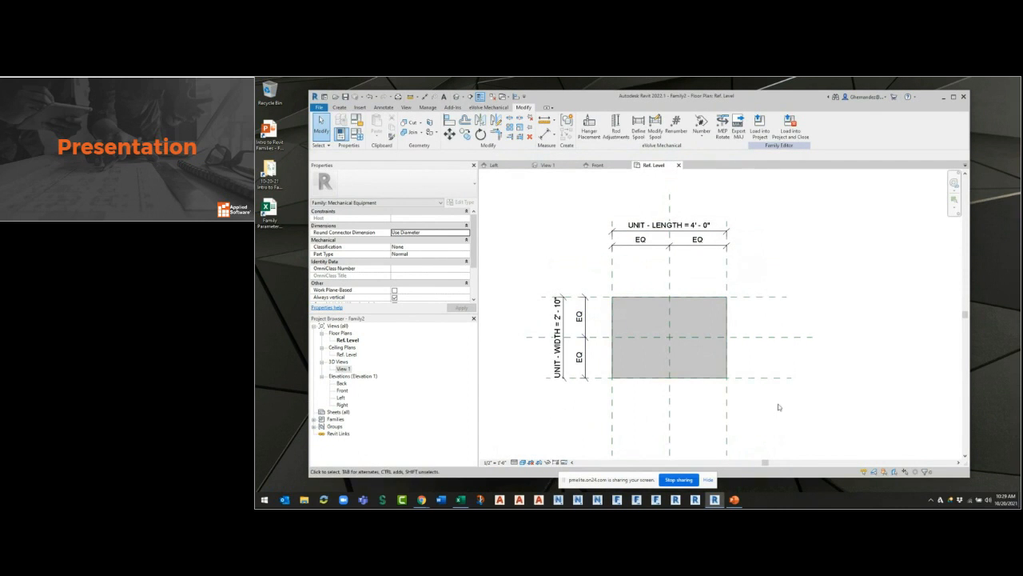
In 3D View 1, stretch the Ref. Level work plane grid until it extends beneath the whole box.
scroll(779, 404, "down", 1)
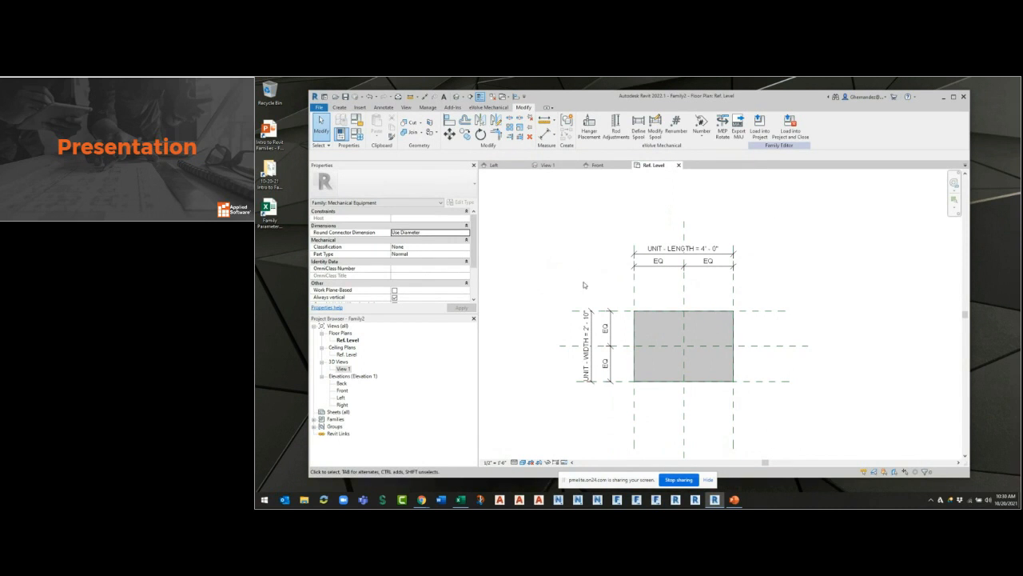
left_click(548, 164)
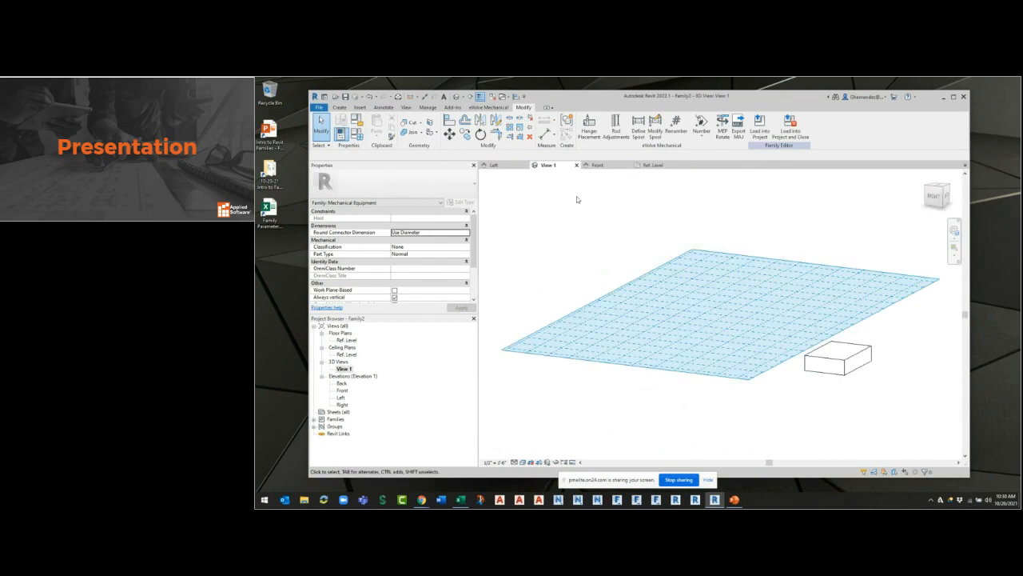
left_click(926, 176)
left_click(781, 286)
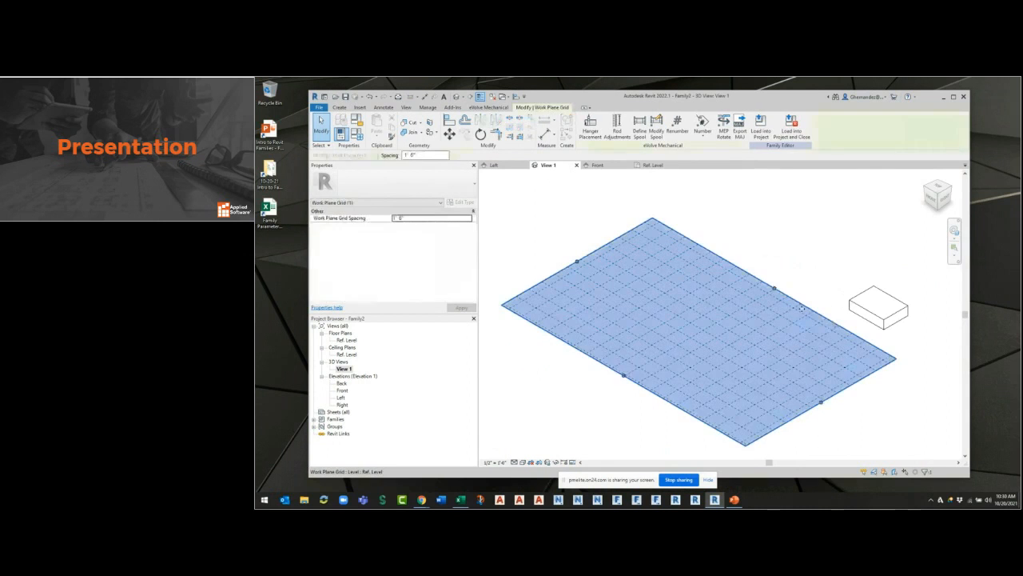
left_click_drag(780, 286, 896, 220)
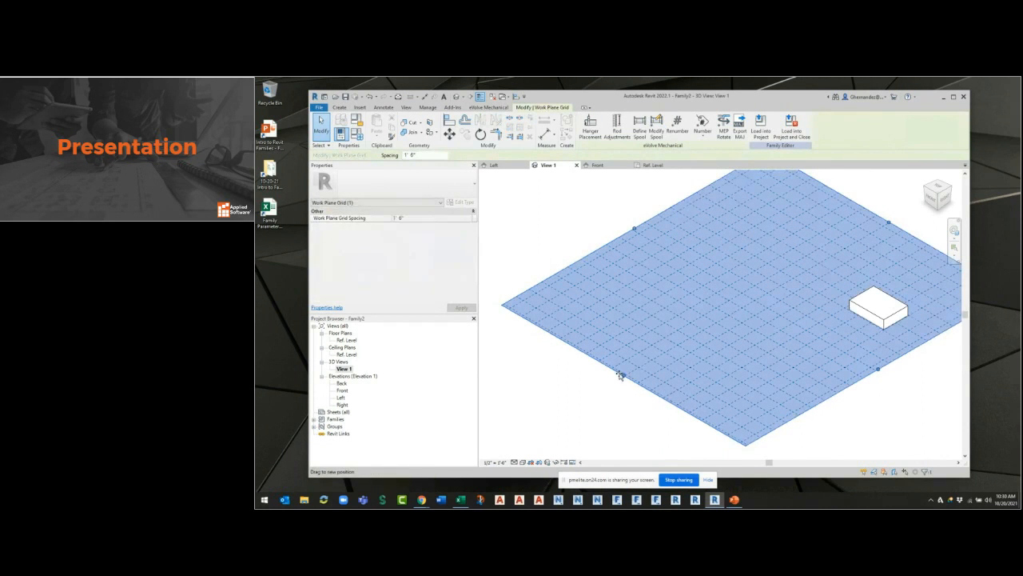
left_click_drag(620, 375, 709, 325)
left_click_drag(676, 203, 752, 267)
left_click(909, 414)
middle_click_drag(909, 414, 738, 364, "shift")
scroll(698, 413, "up", 5)
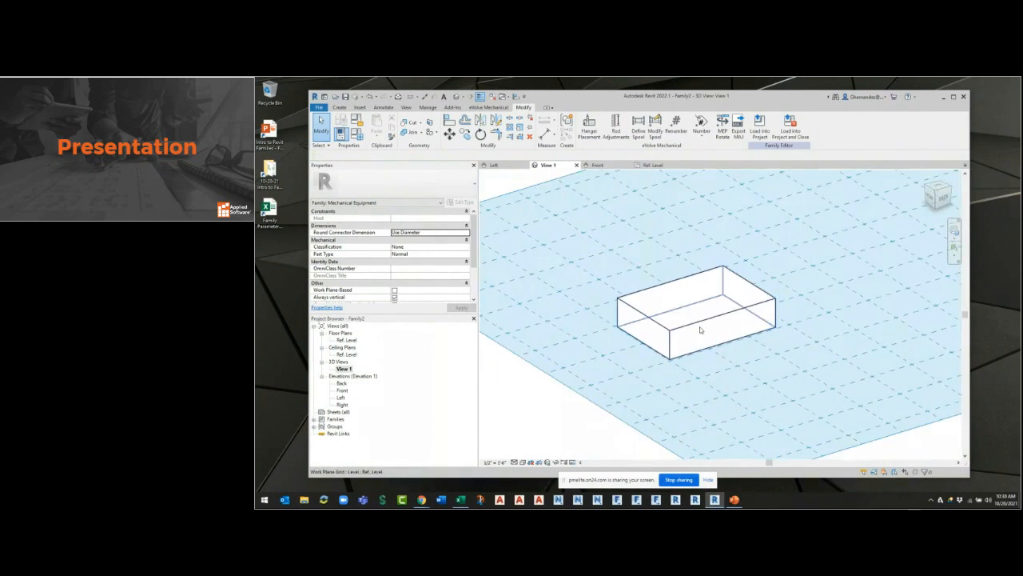
scroll(748, 345, "up", 1)
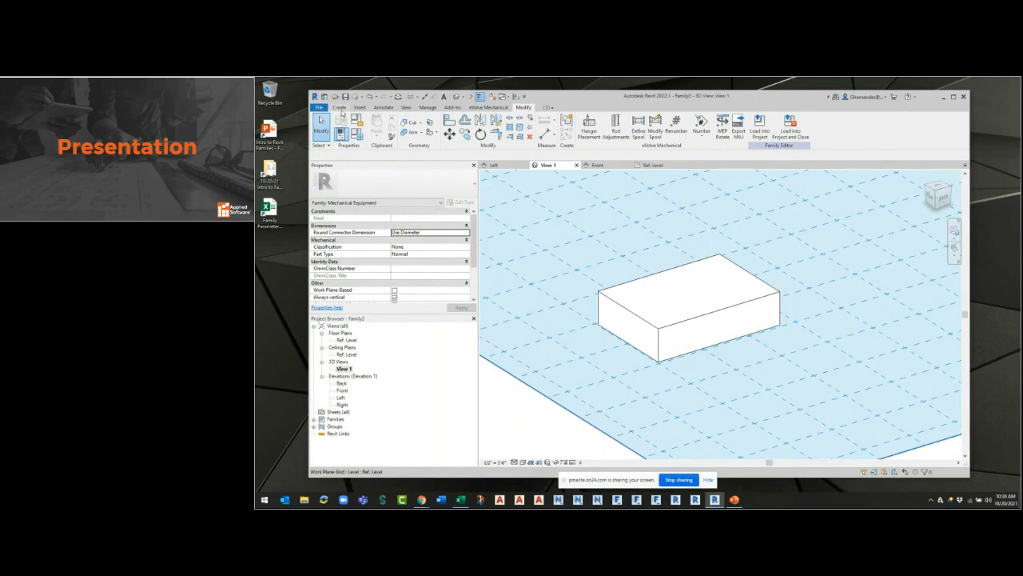
Set the work plane by picking the long vertical side face of the box as the plane.
left_click(339, 108)
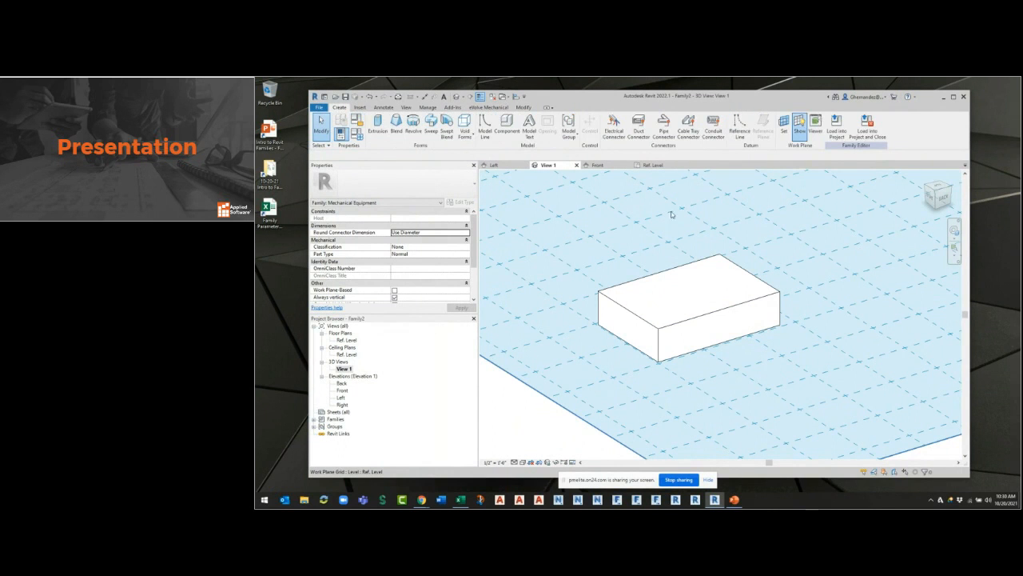
left_click(784, 132)
left_click(784, 130)
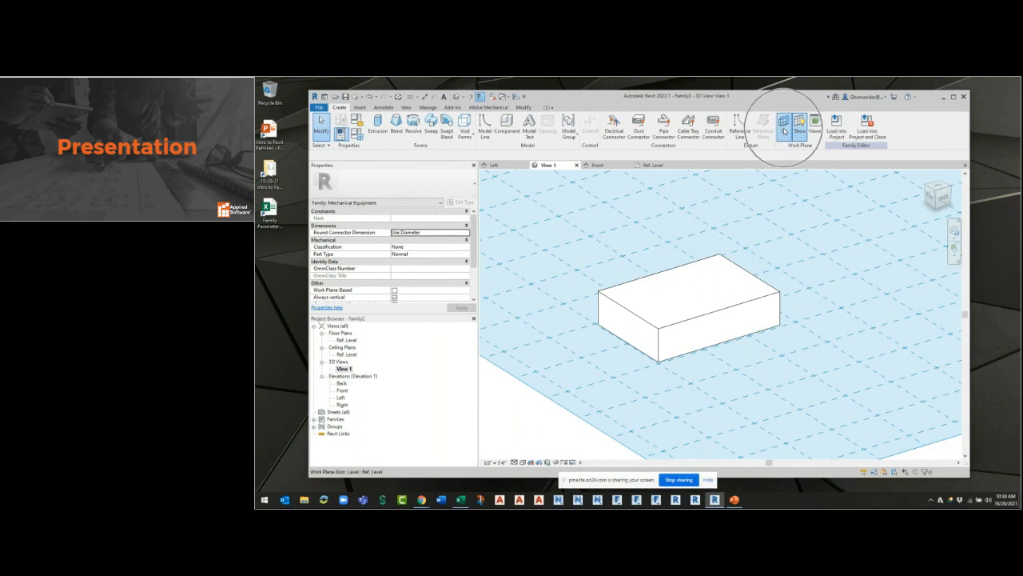
left_click(789, 297)
left_click(790, 303)
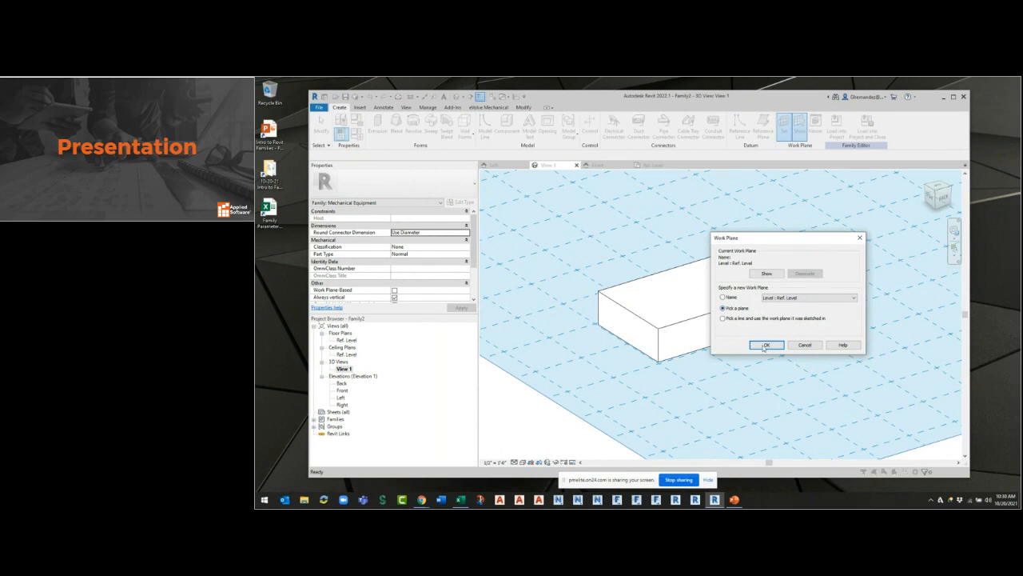
left_click(765, 347)
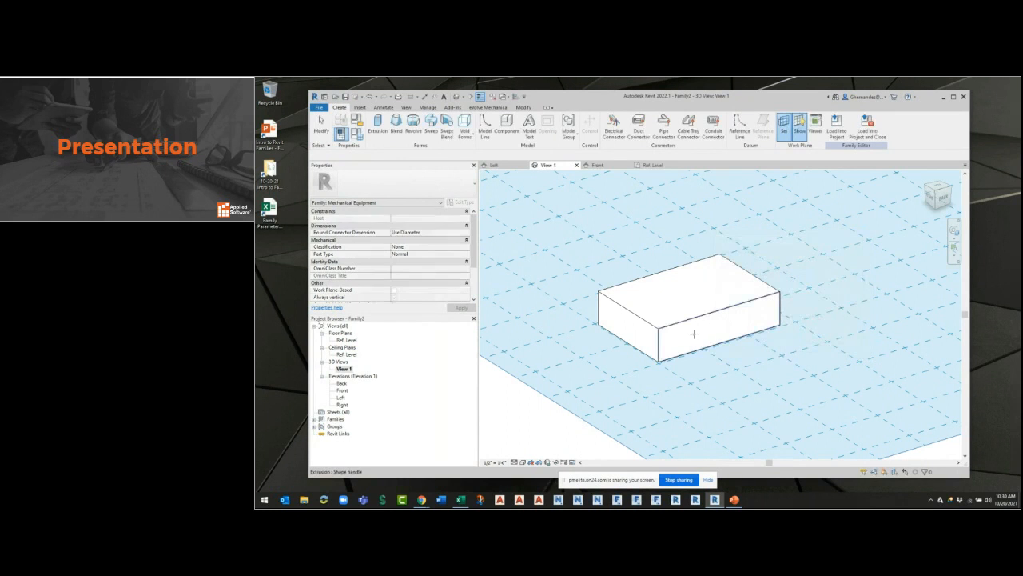
left_click(676, 328)
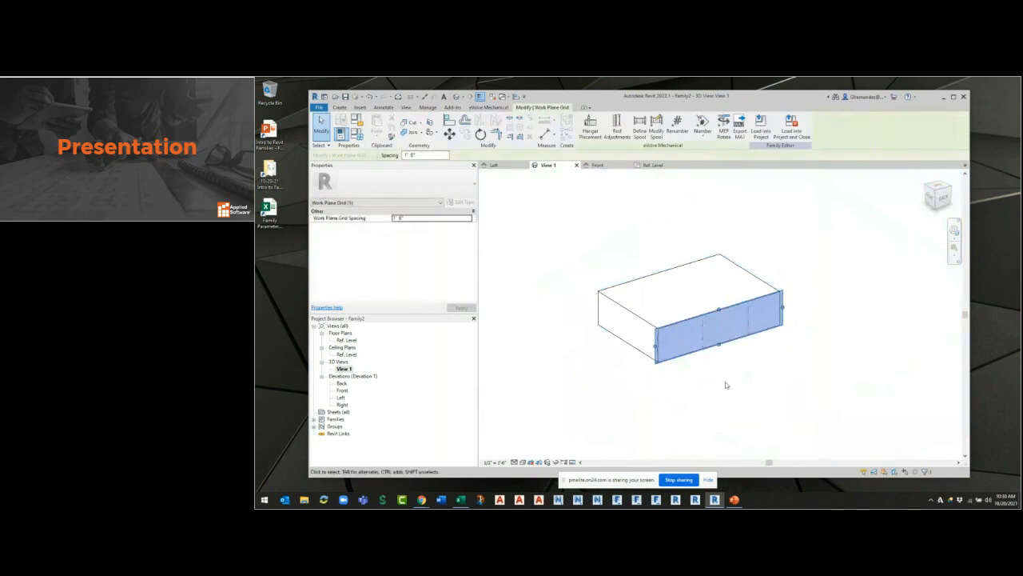
Toggle the display of the work plane on the box's side face off and back on.
scroll(721, 379, "up", 3)
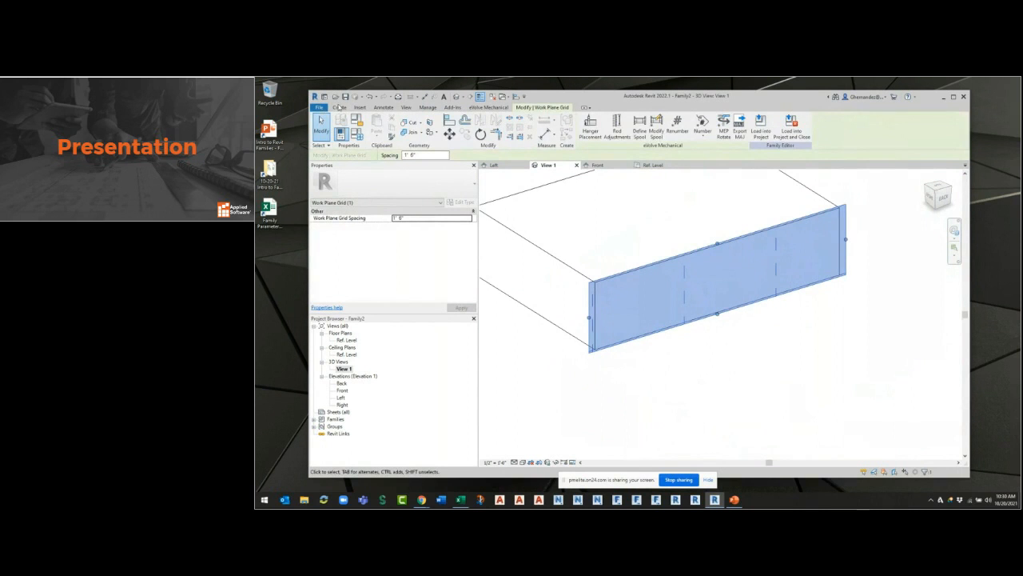
left_click(339, 107)
left_click(798, 124)
left_click(799, 125)
left_click(799, 125)
left_click(799, 131)
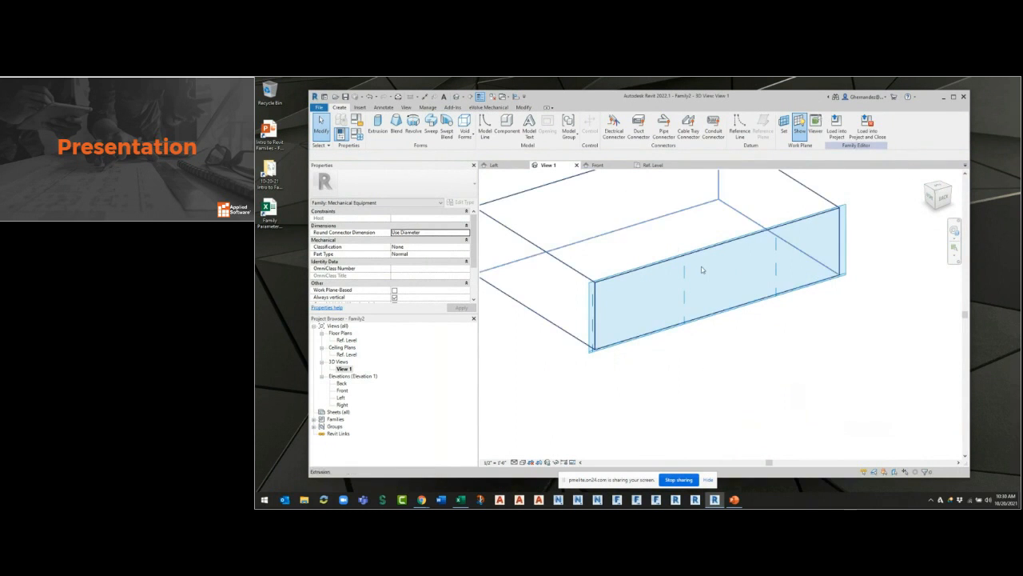
Create a 1' deep solid extrusion from a rectangle about 1'-5" by 10" at the lower corner of the box's side face.
scroll(688, 359, "up", 3)
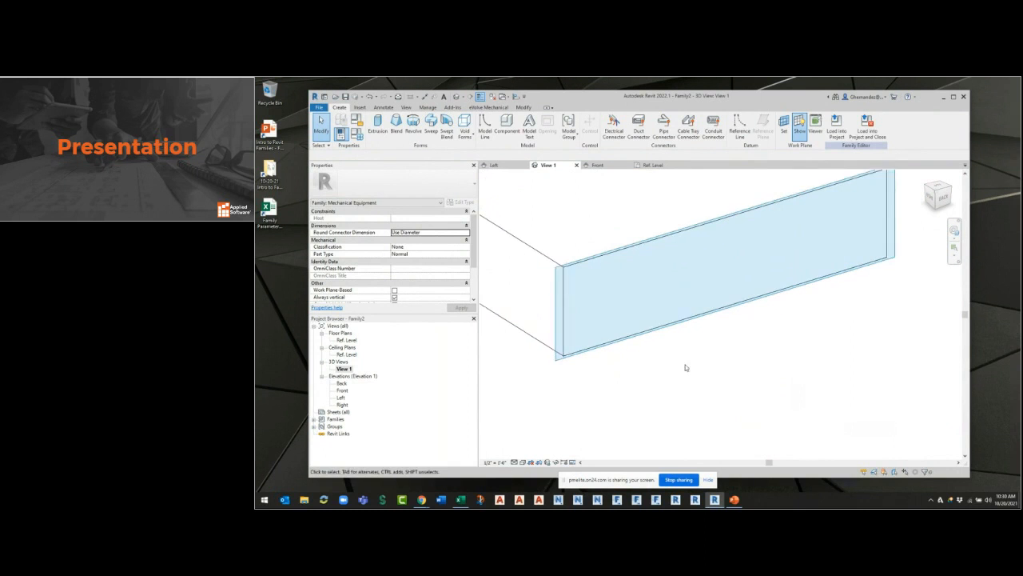
left_click(372, 131)
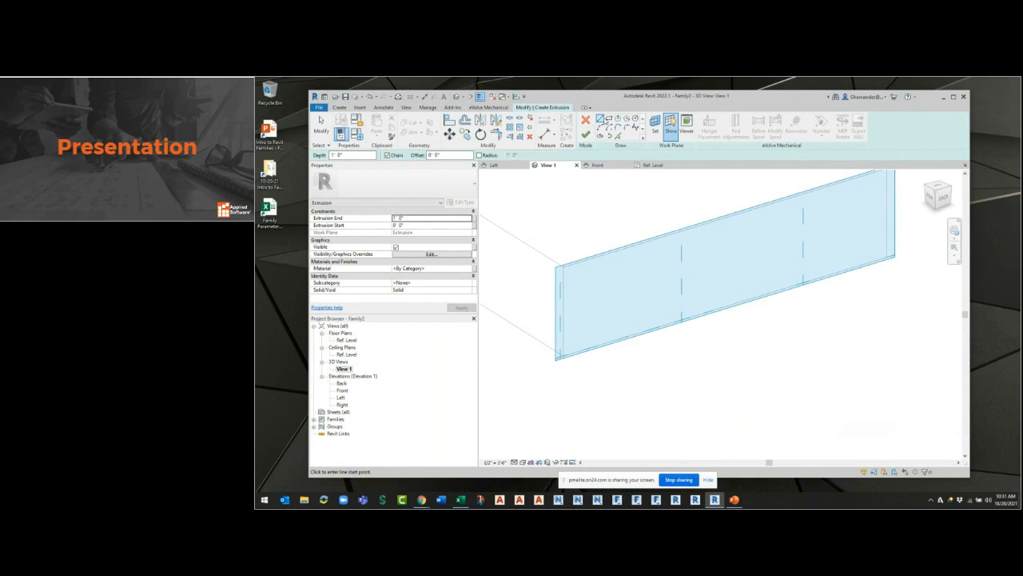
left_click(609, 118)
left_click(667, 254)
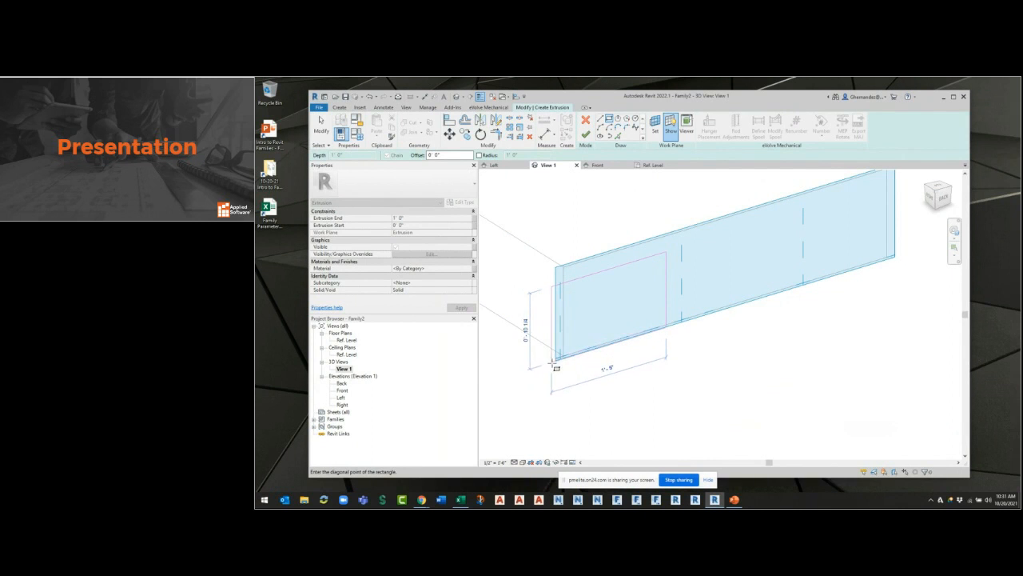
left_click(558, 361)
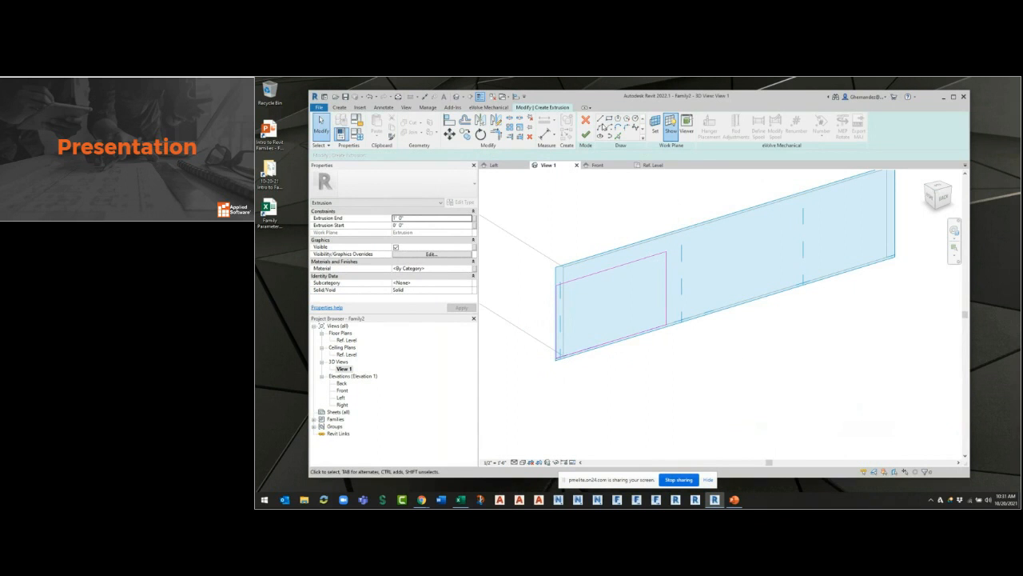
left_click(586, 134)
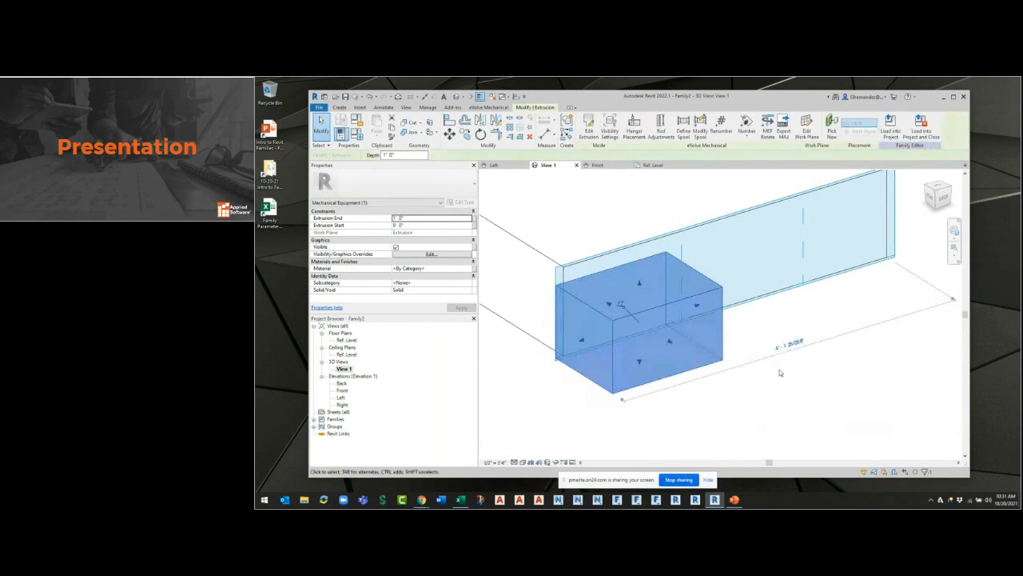
middle_click_drag(779, 373, 697, 408, "shift")
left_click(697, 408)
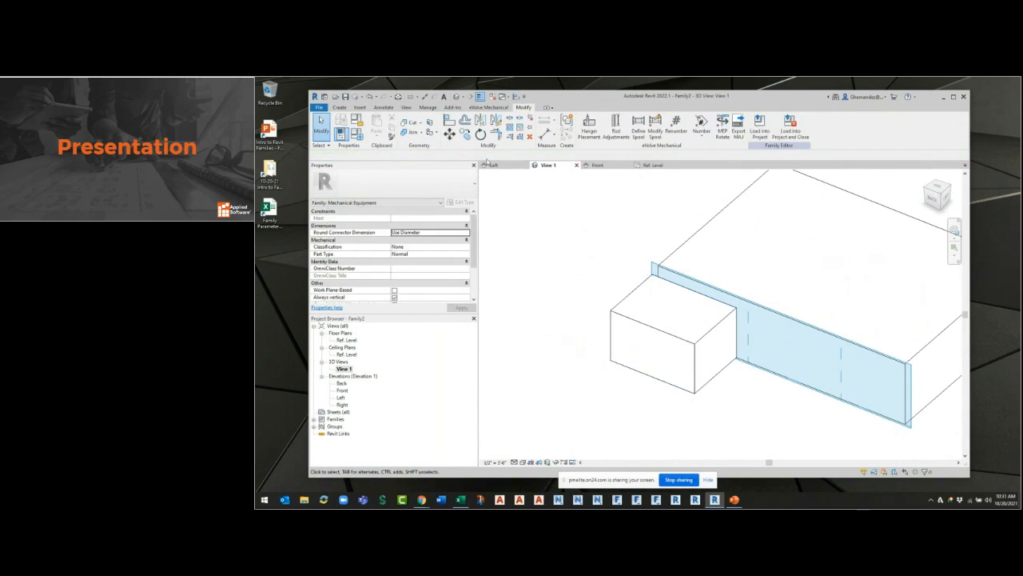
Examine the small extrusion's position against the box in the Ref. Level plan and from several 3D angles.
left_click(654, 166)
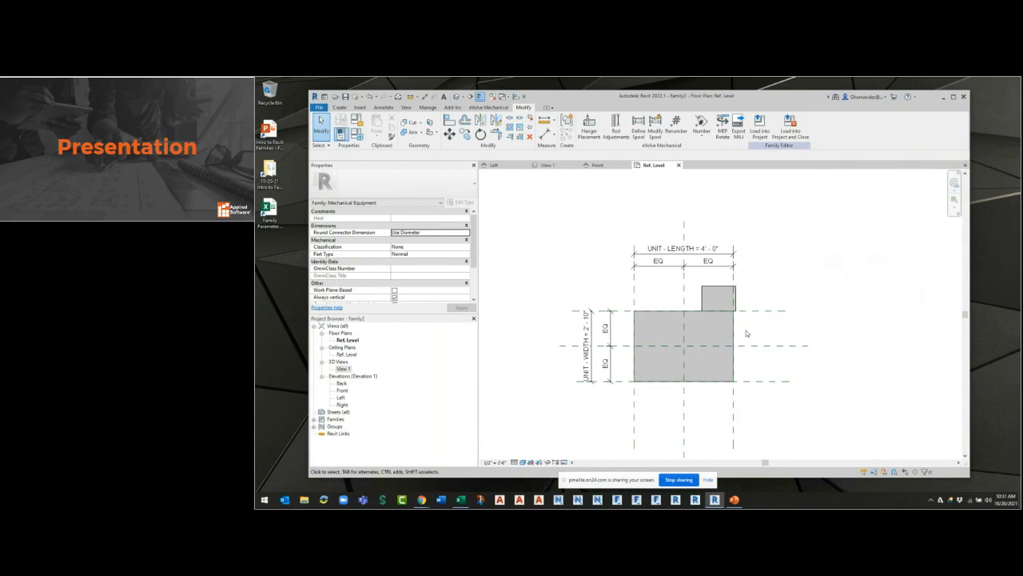
left_click(716, 291)
left_click(766, 360)
left_click(548, 165)
middle_click_drag(655, 363, 847, 332, "shift")
middle_click_drag(635, 349, 736, 307)
middle_click_drag(584, 315, 662, 313, "shift")
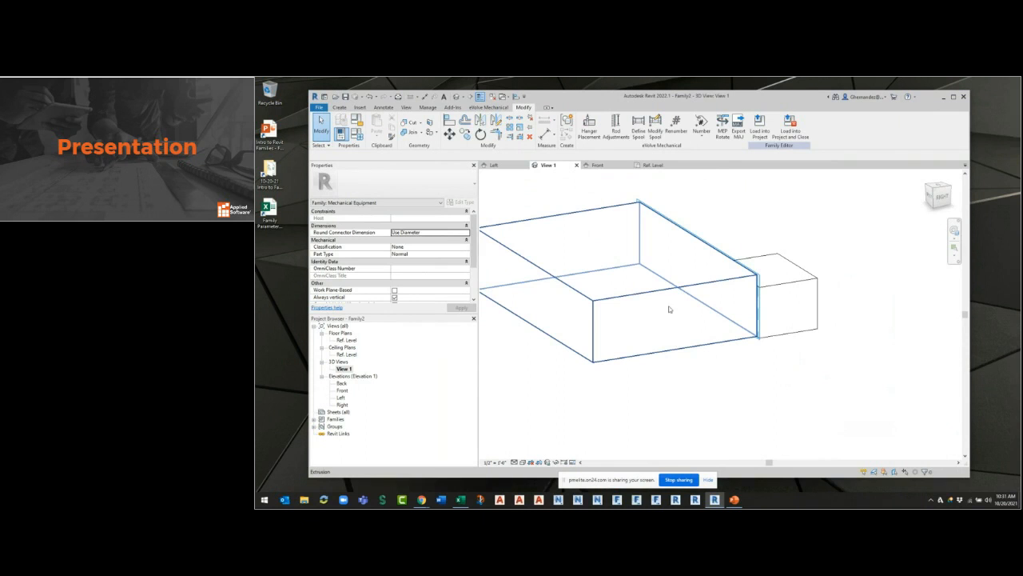
key("Escape")
Set the work plane by picking the box's short end face as the plane, using Shaded display for the pick and restoring Hidden Line.
left_click(338, 107)
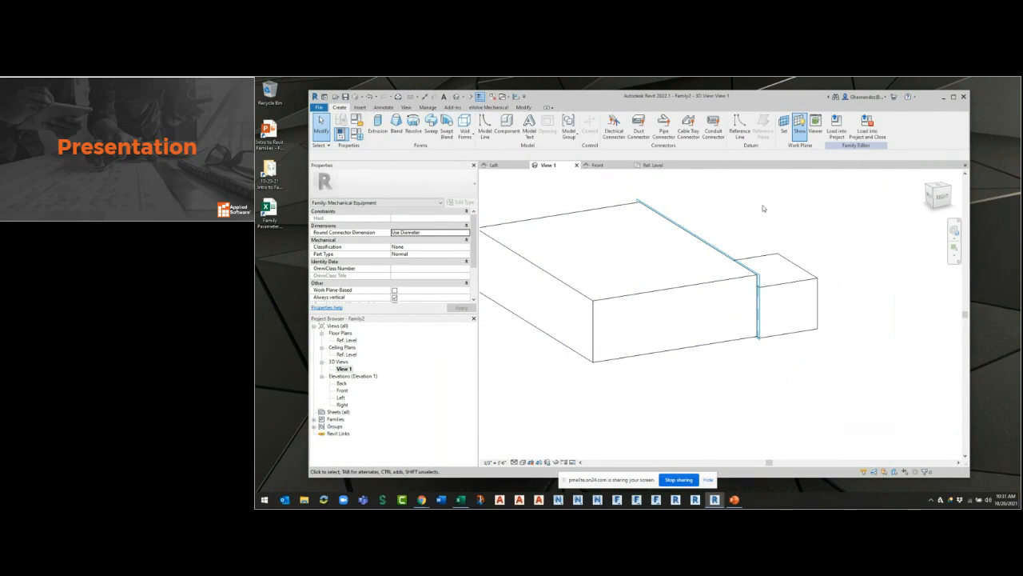
left_click(785, 131)
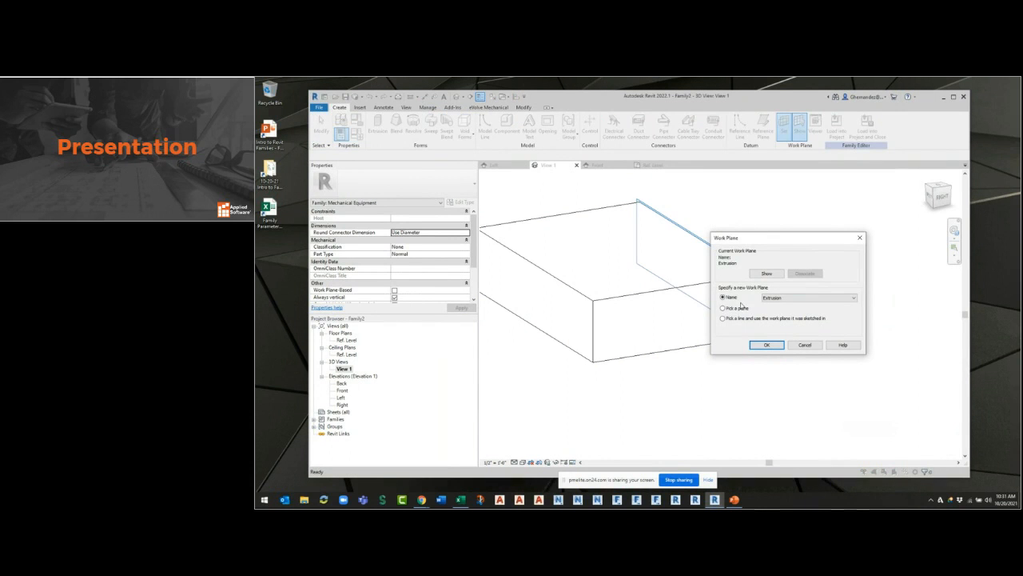
left_click(765, 344)
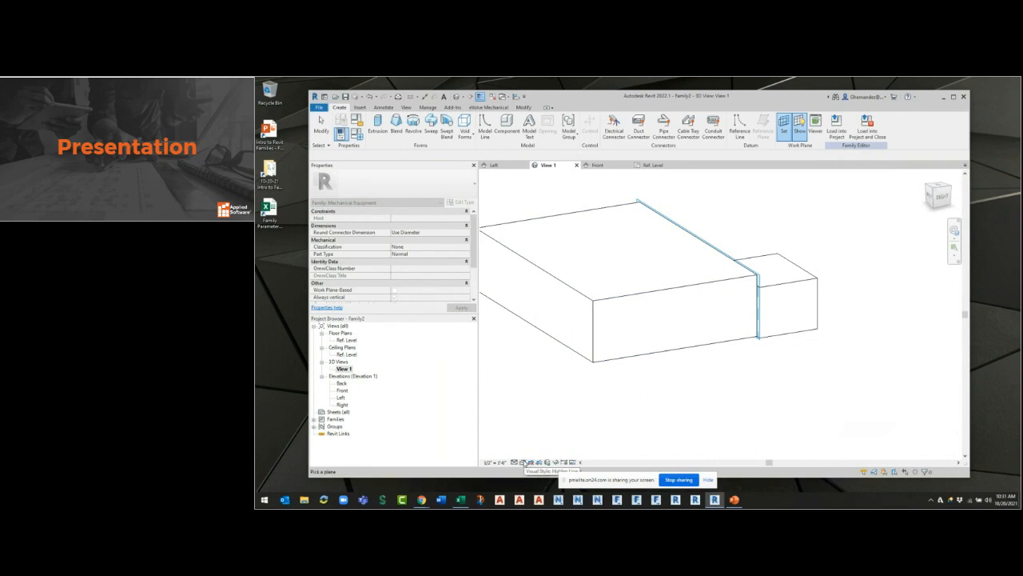
left_click(523, 462)
left_click(552, 435)
left_click(784, 125)
left_click(724, 308)
left_click(765, 345)
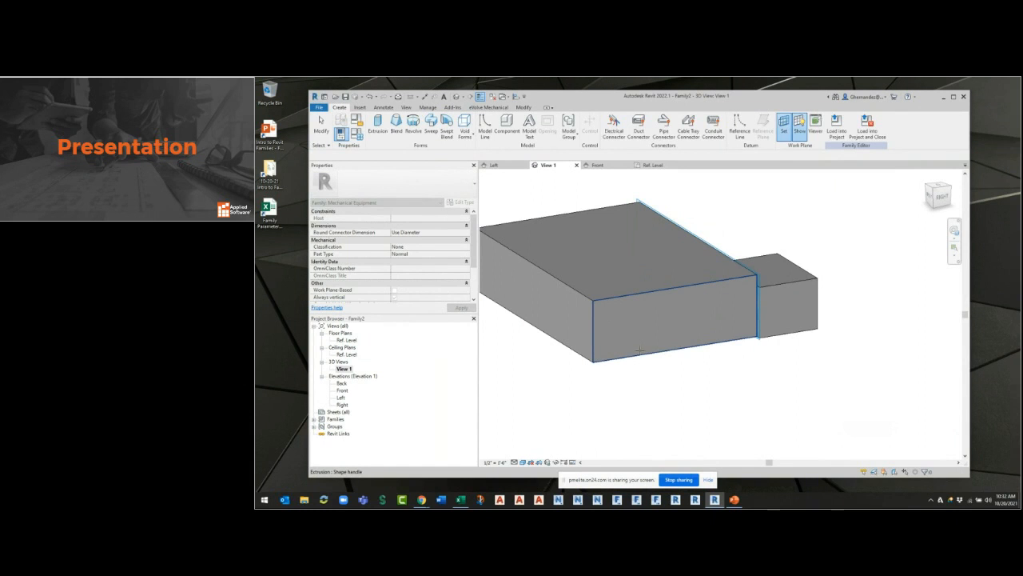
left_click(641, 350)
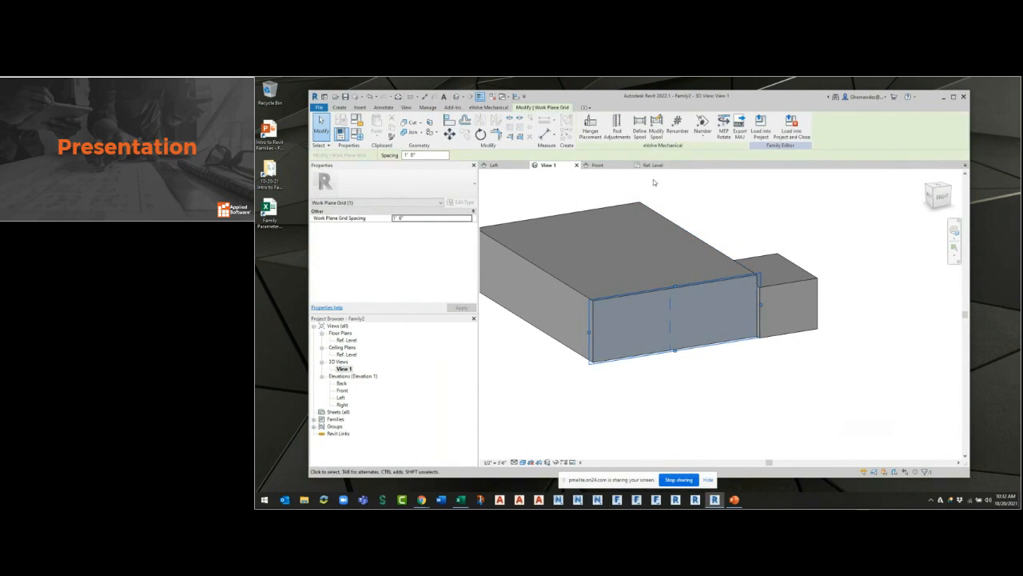
left_click(522, 462)
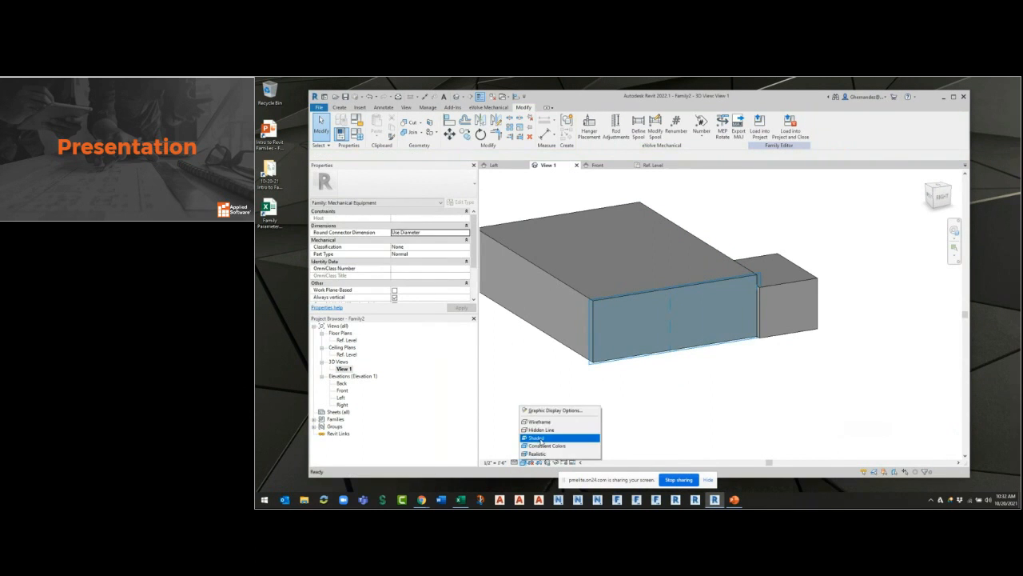
left_click(541, 429)
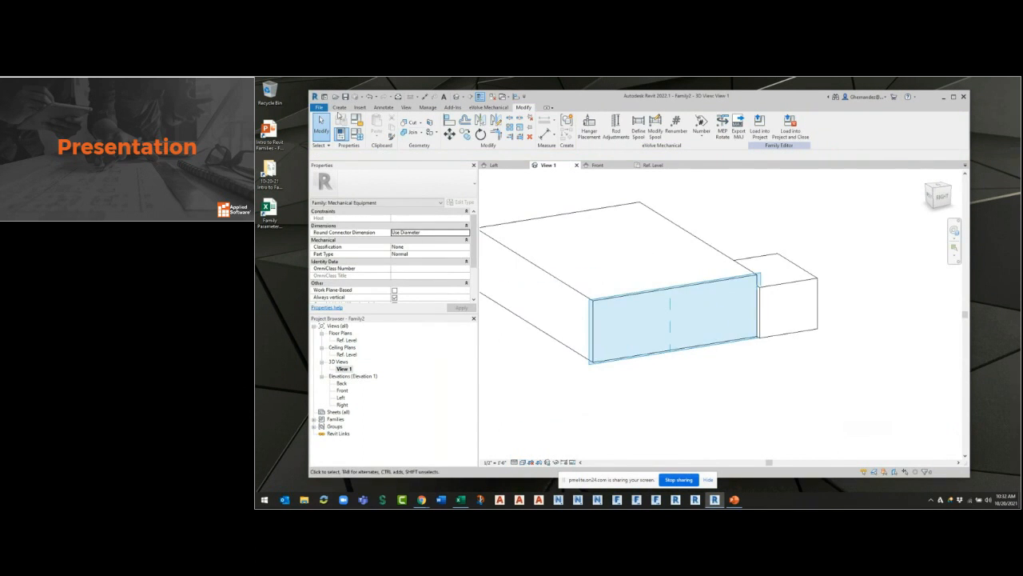
Start an extrusion on the end face and sketch a corner-to-corner diagonal and a vertical midline as guides for locating its centre.
left_click(340, 108)
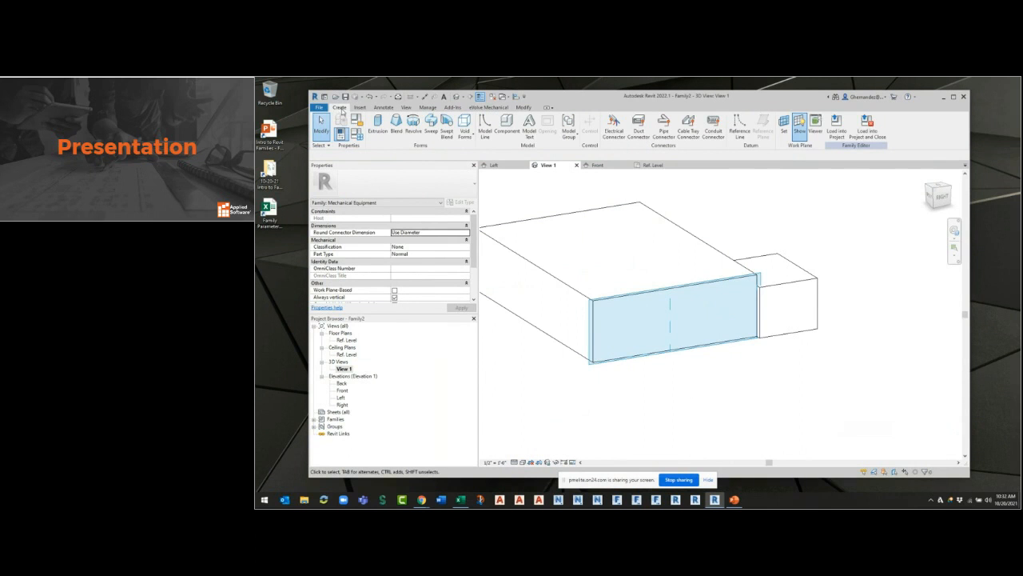
left_click(377, 125)
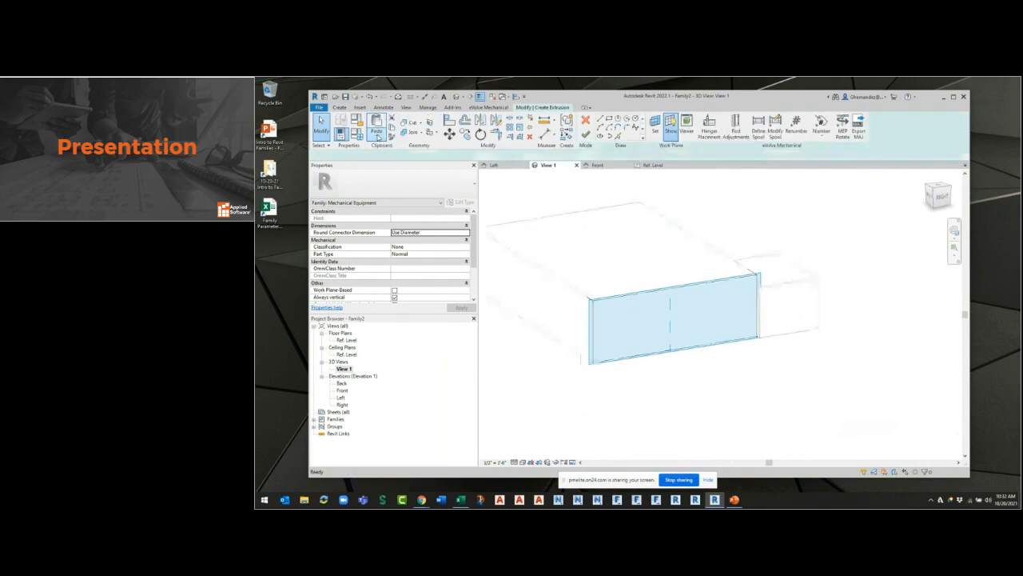
scroll(698, 329, "up", 2)
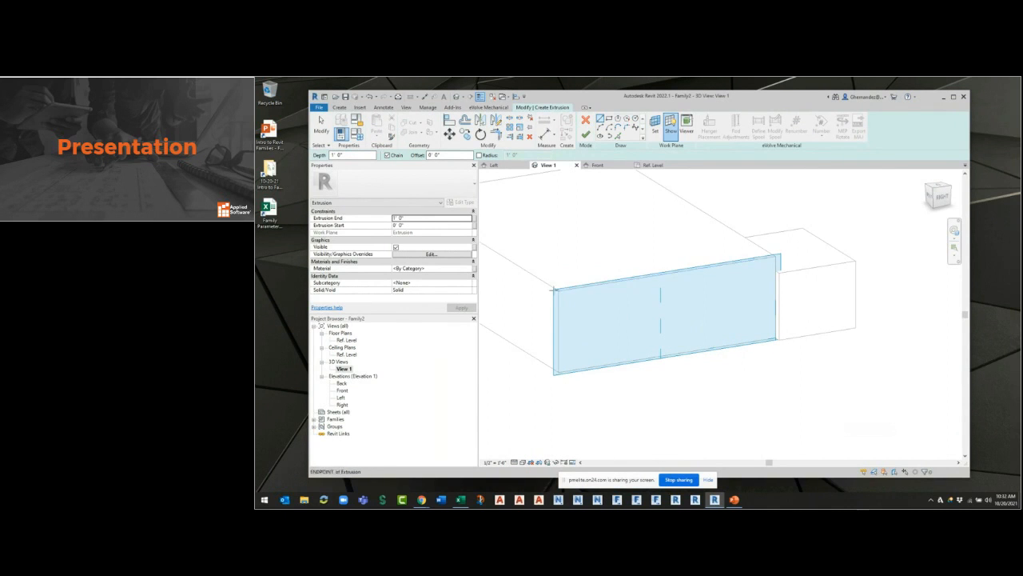
left_click(556, 290)
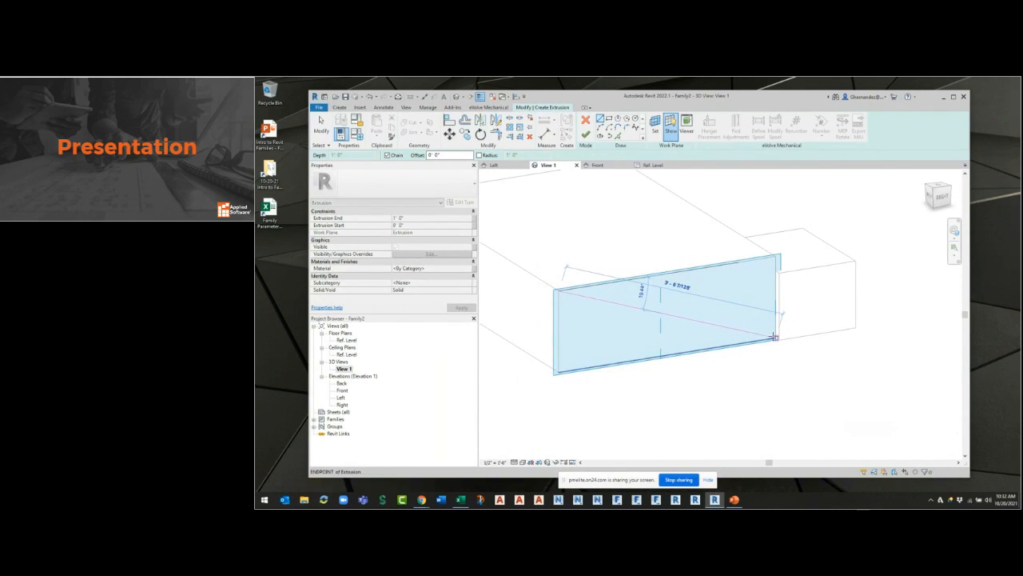
left_click(775, 337)
key("Escape")
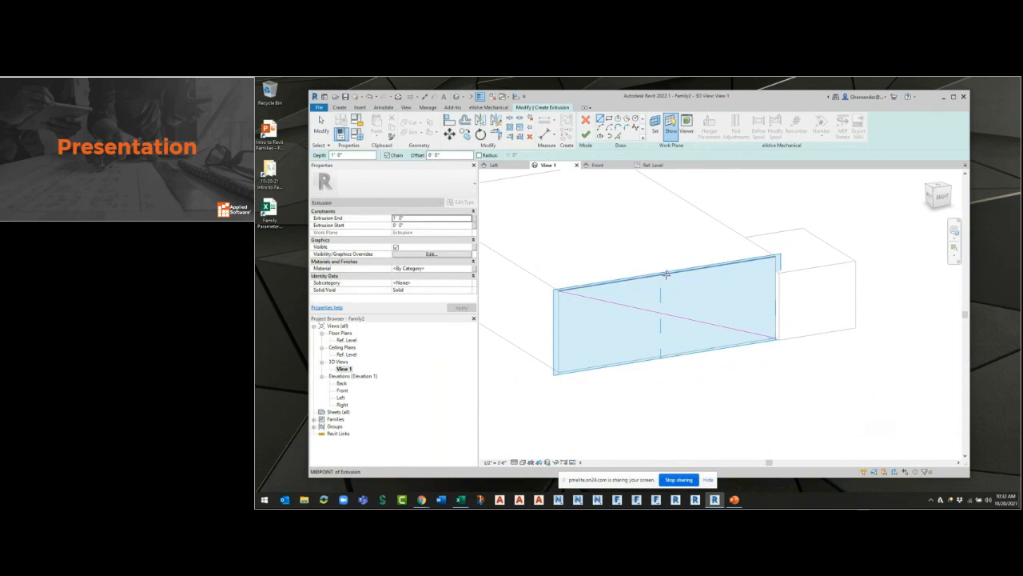
left_click(666, 275)
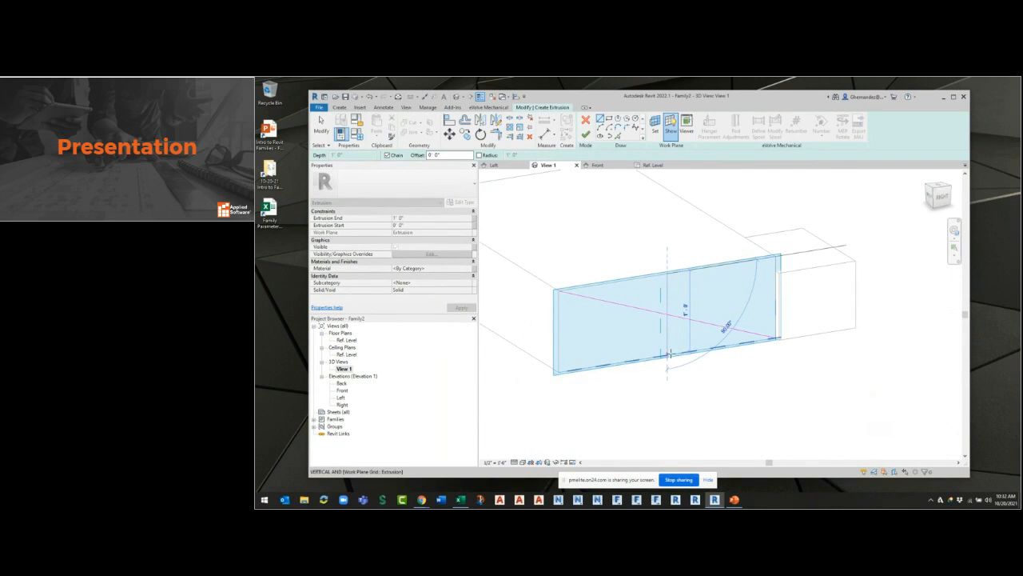
left_click(667, 355)
key("Escape")
Sketch a circle of 6" radius centred where the guide lines cross, and delete the two guide lines.
left_click(637, 118)
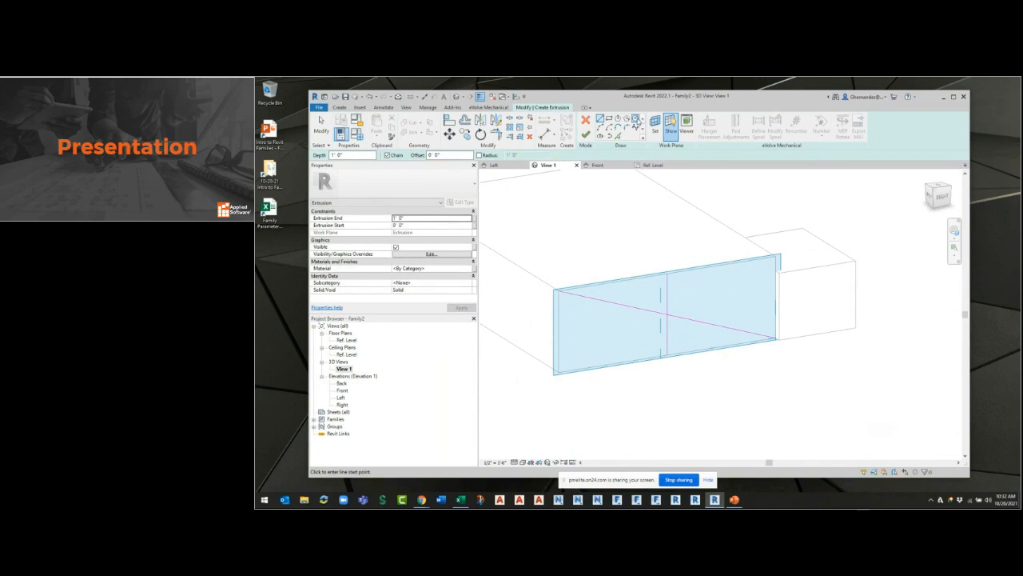
left_click(666, 315)
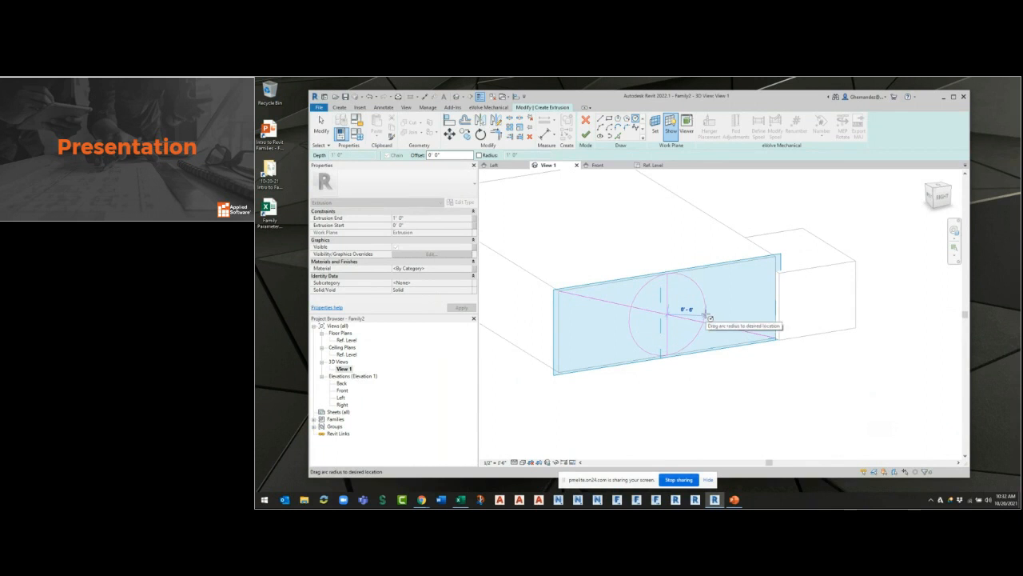
left_click(706, 316)
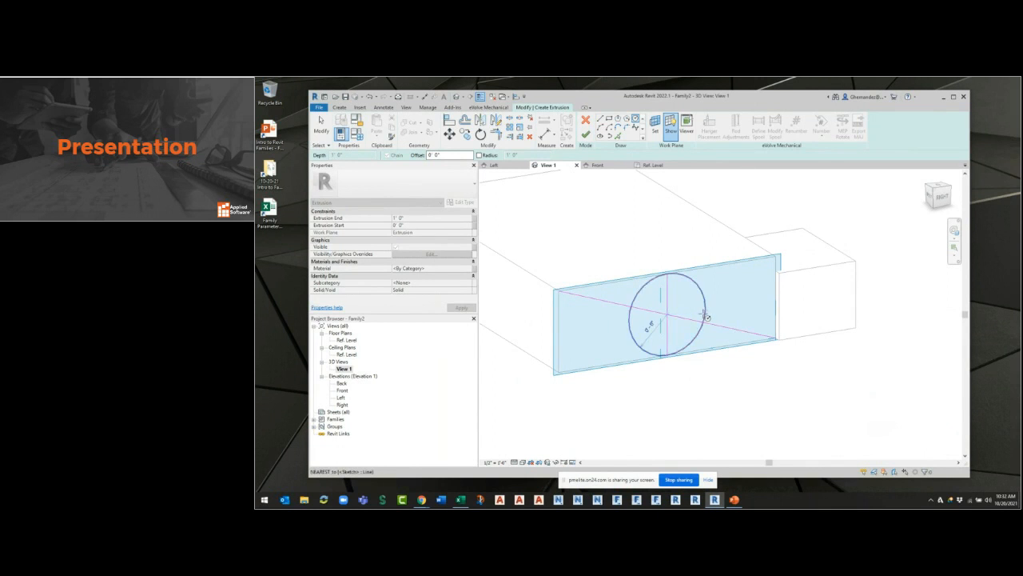
key("Escape")
key("Escape")
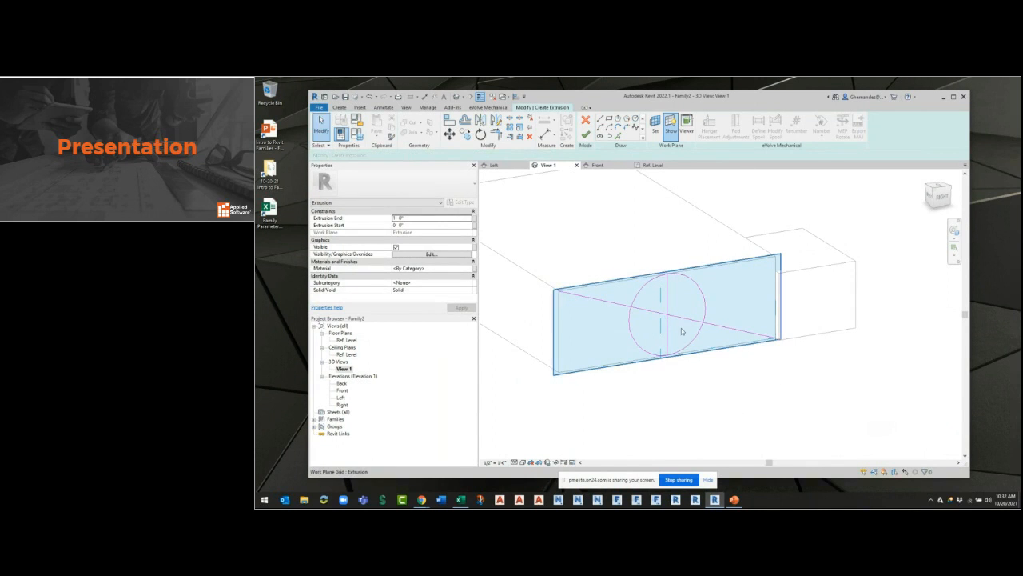
left_click(675, 316)
key("Delete")
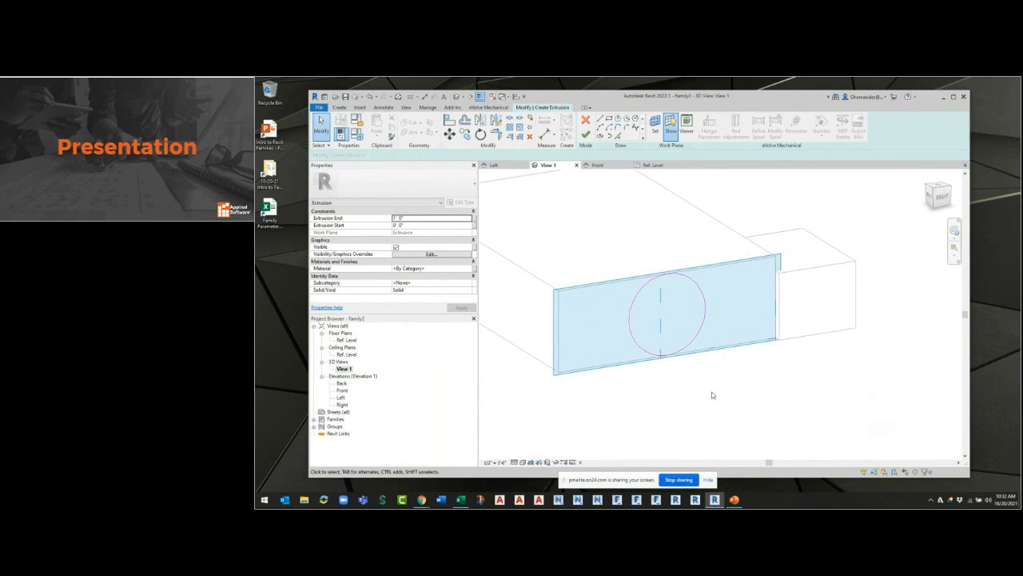
Finish the circular extrusion on the box's end face and set its depth to 5".
left_click(586, 133)
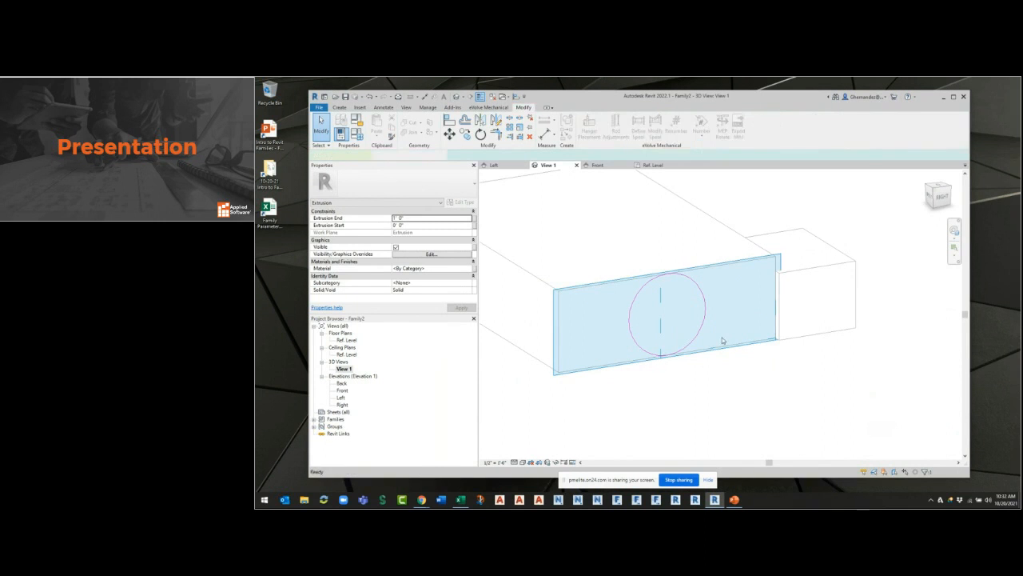
middle_click_drag(745, 424, 766, 409, "shift")
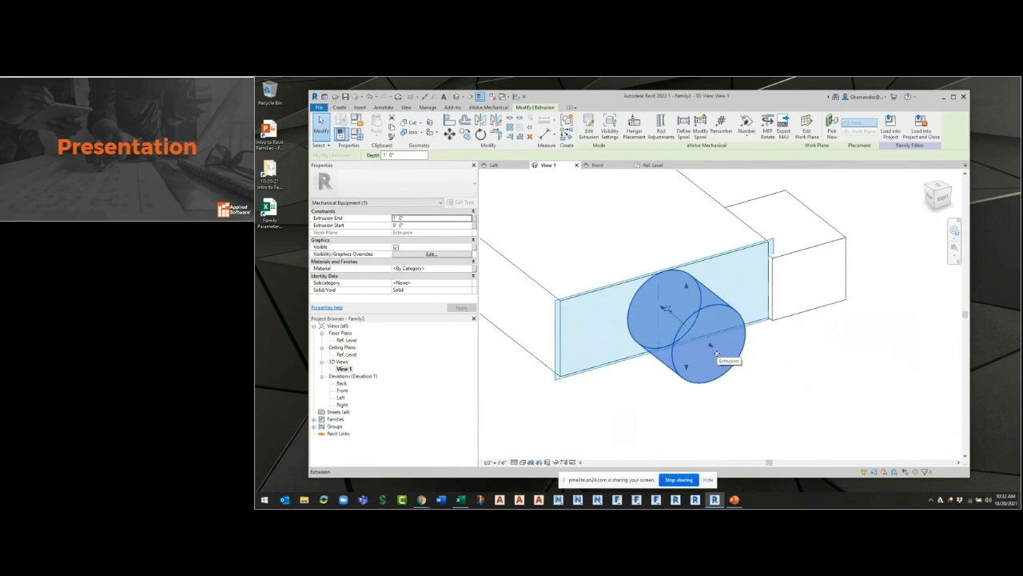
key("ctrl")
key("ctrl")
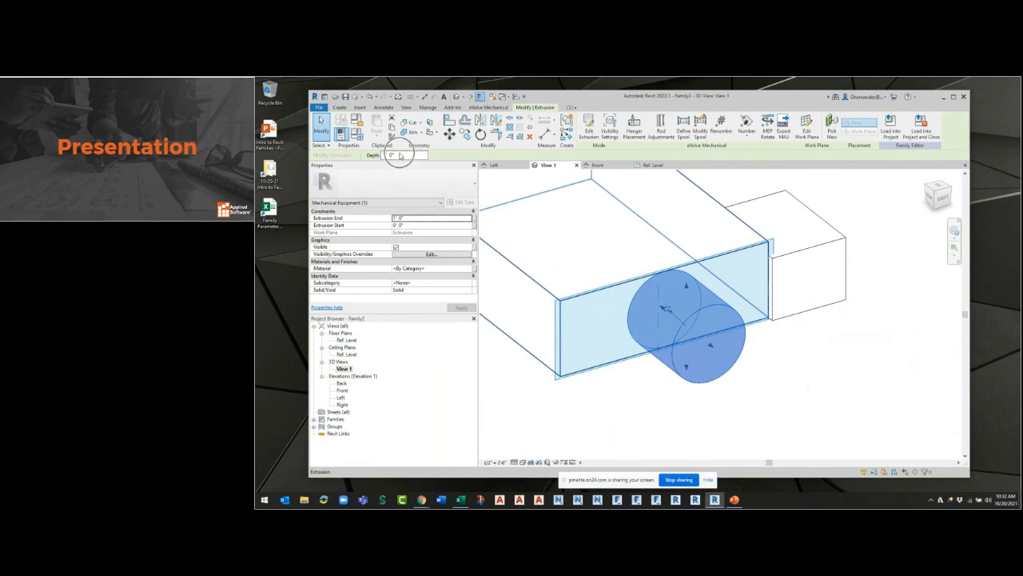
left_click(402, 154)
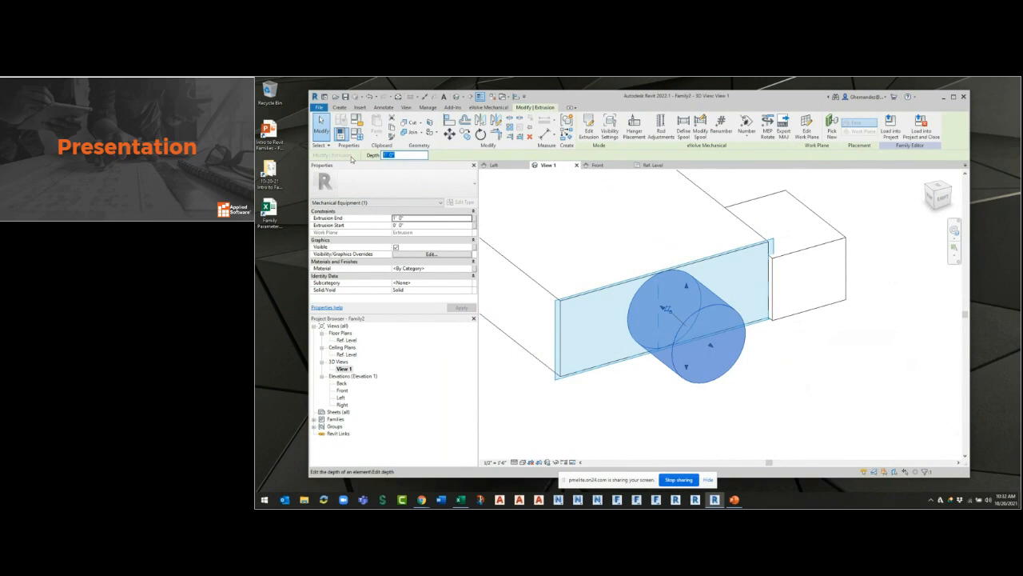
key("Return")
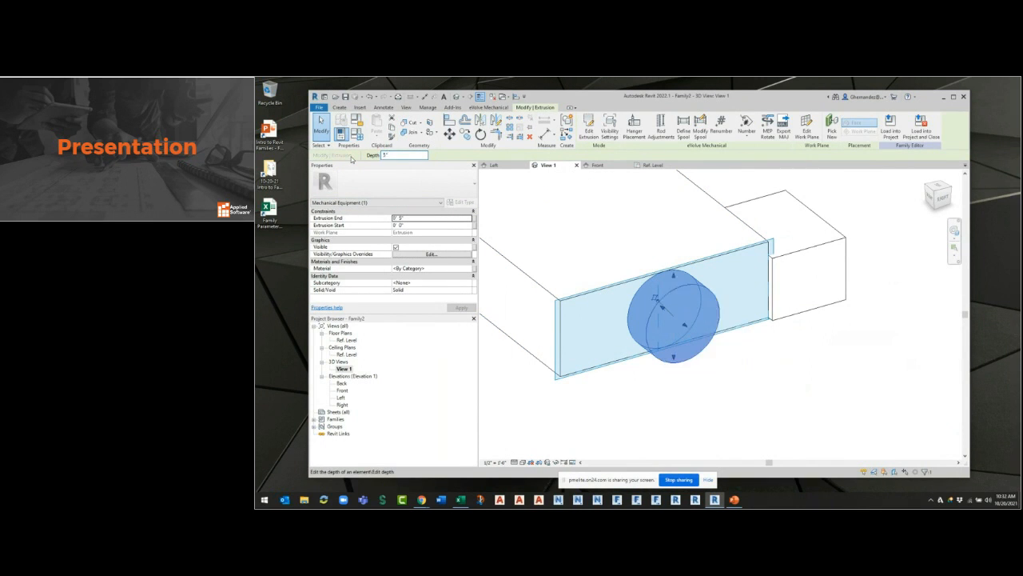
Examine the round and rectangular extrusions on the box from several 3D angles, including the opposite end.
left_click(832, 342)
middle_click_drag(829, 367, 807, 370, "shift")
left_click(836, 367)
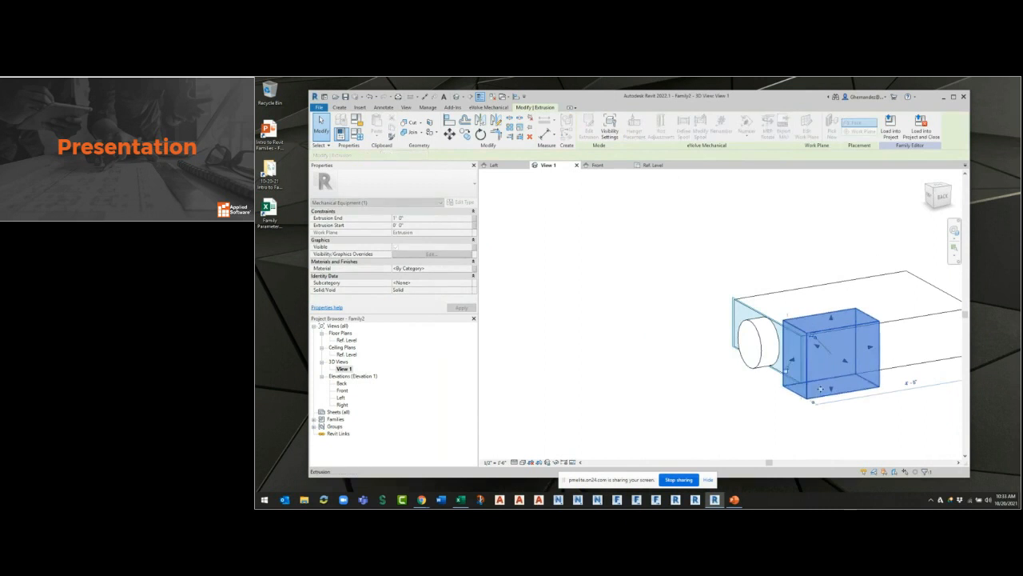
middle_click_drag(863, 418, 822, 390, "shift")
key("Escape")
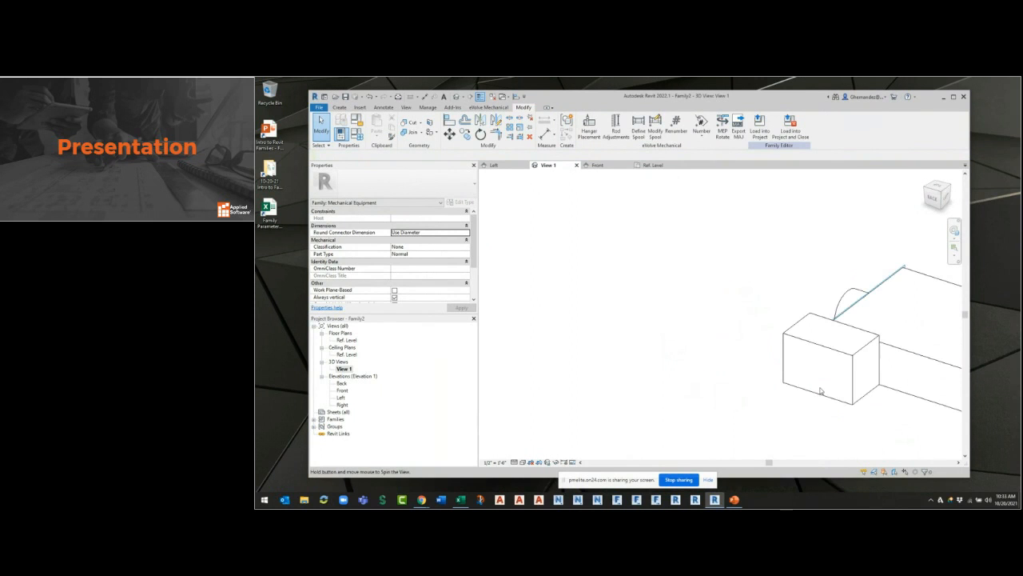
middle_click_drag(779, 349, 562, 325)
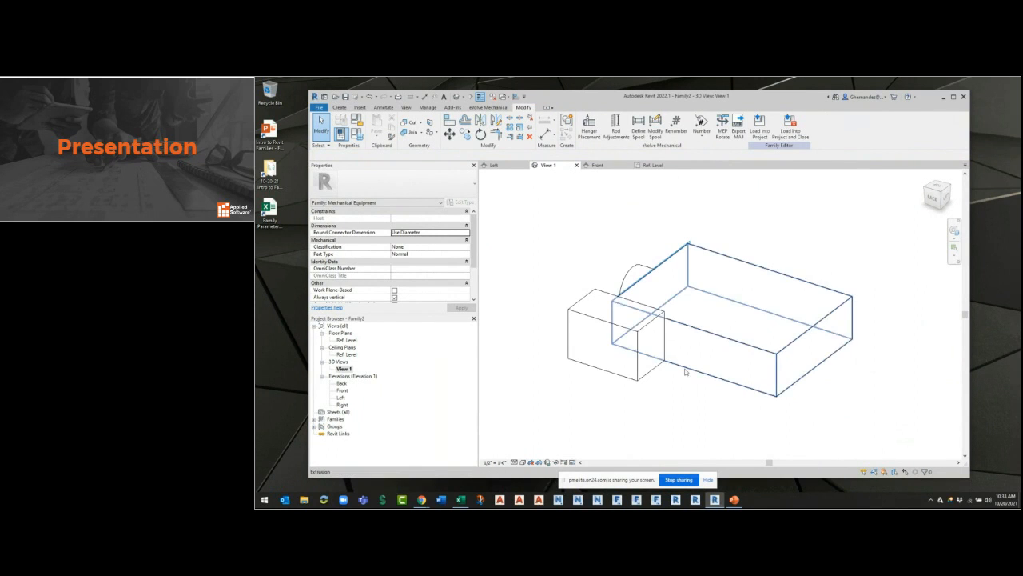
middle_click_drag(714, 383, 783, 374, "shift")
scroll(768, 335, "up", 3)
scroll(798, 357, "down", 2)
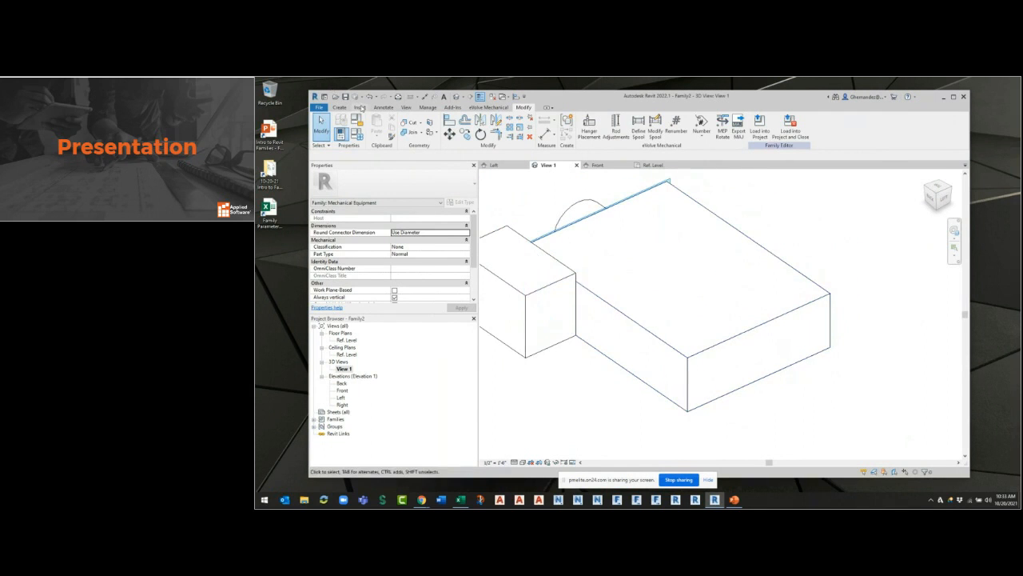
Set the work plane by picking the box's end face opposite the round extrusion.
left_click(339, 107)
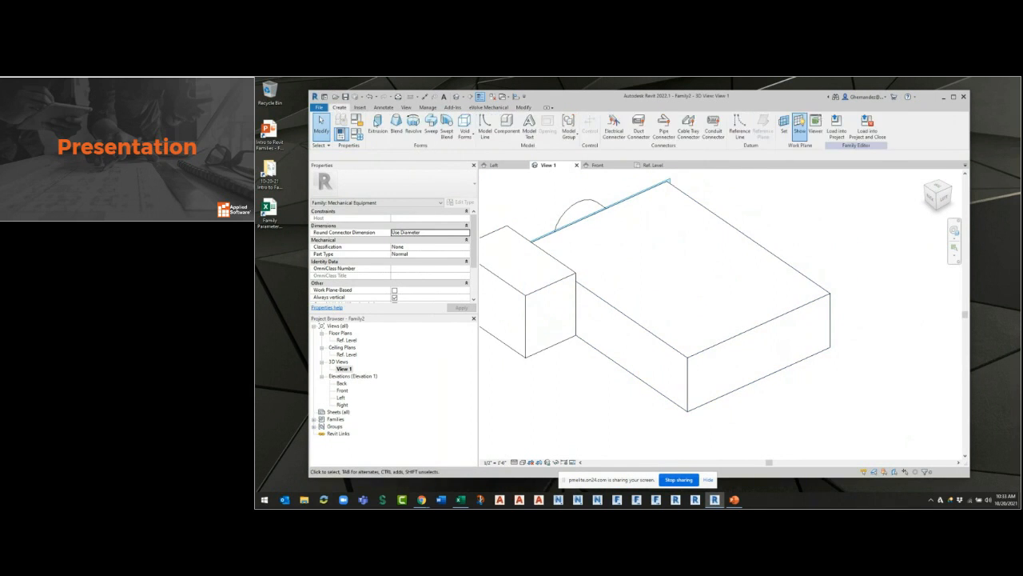
left_click(782, 133)
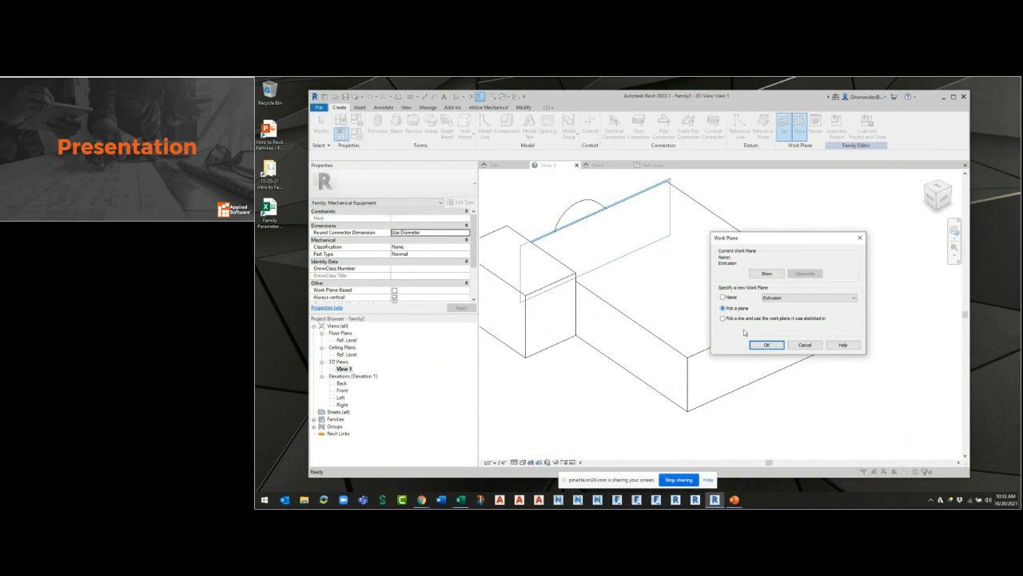
left_click(761, 344)
left_click(702, 369)
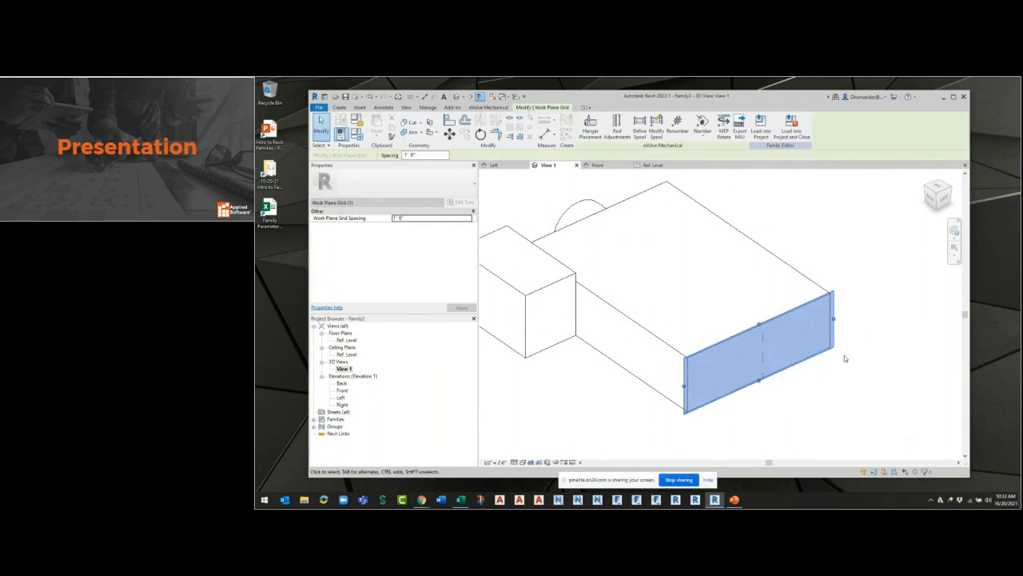
Start a solid extrusion on the opposite end face with Pick Lines as the sketching method.
left_click(340, 107)
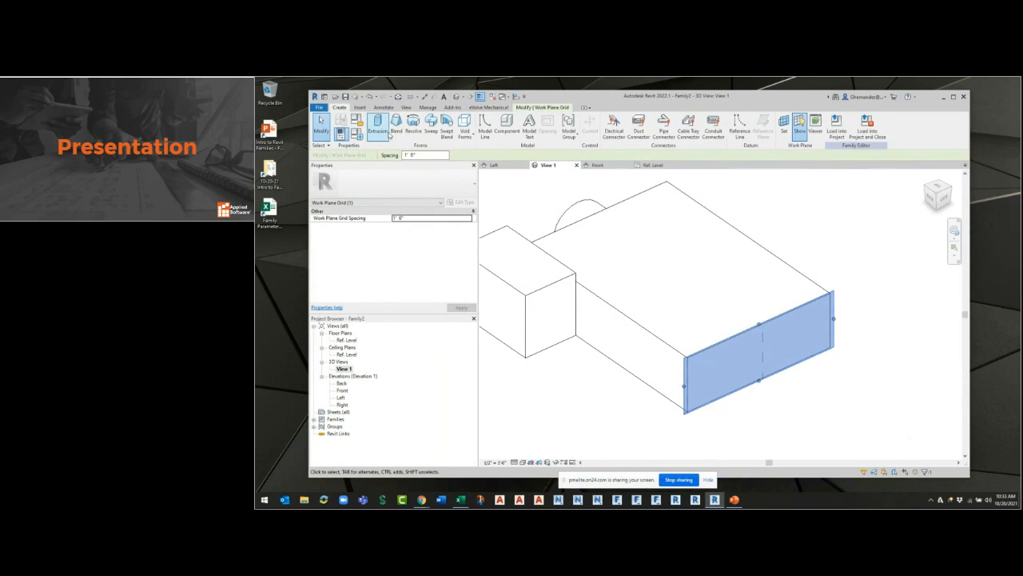
left_click(378, 128)
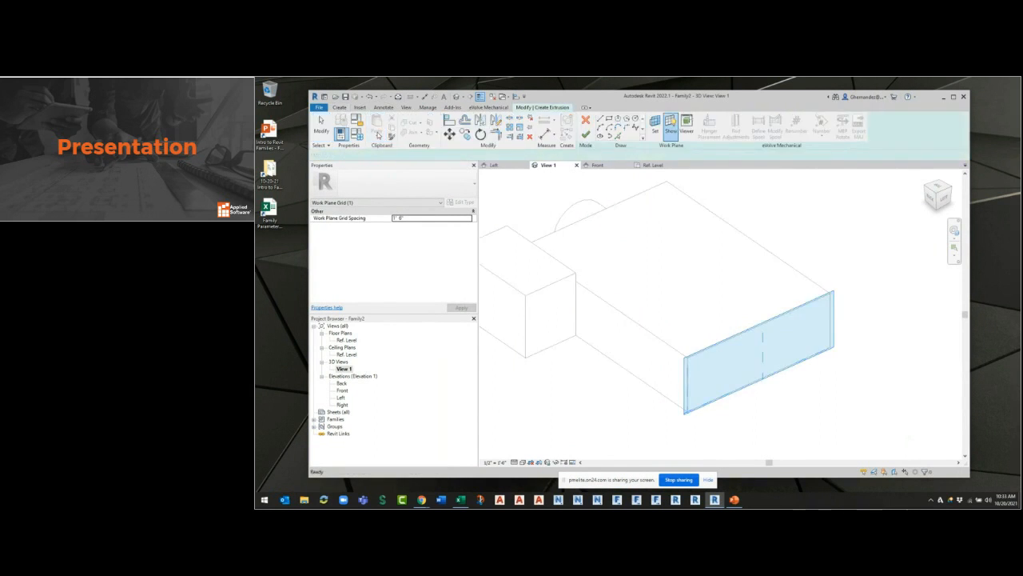
left_click(600, 118)
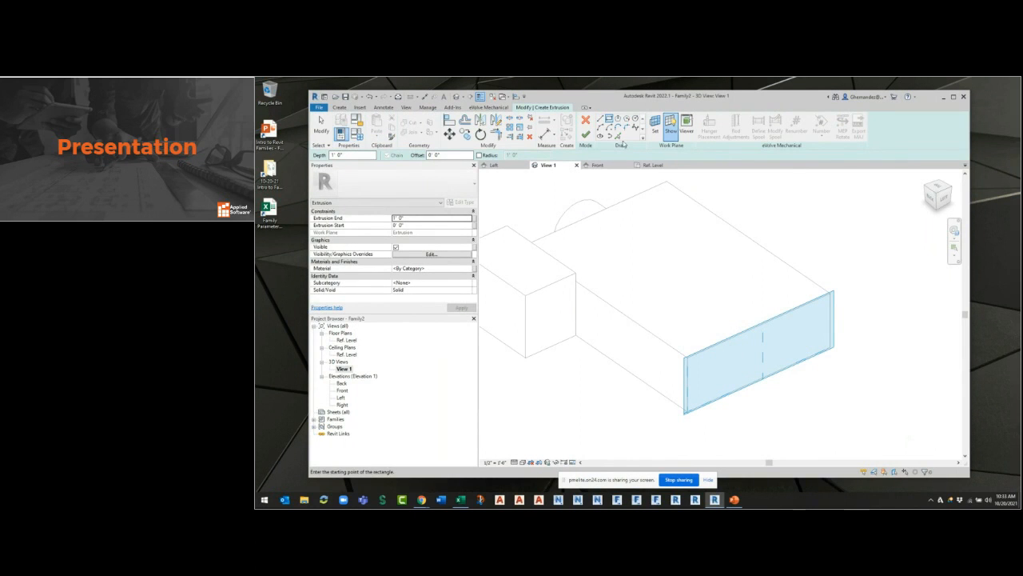
mouse_move(808, 354)
middle_mouse_down("shift")
mouse_move(792, 327)
mouse_move(756, 308)
mouse_move(767, 279)
mouse_move(759, 275)
middle_mouse_up("shift")
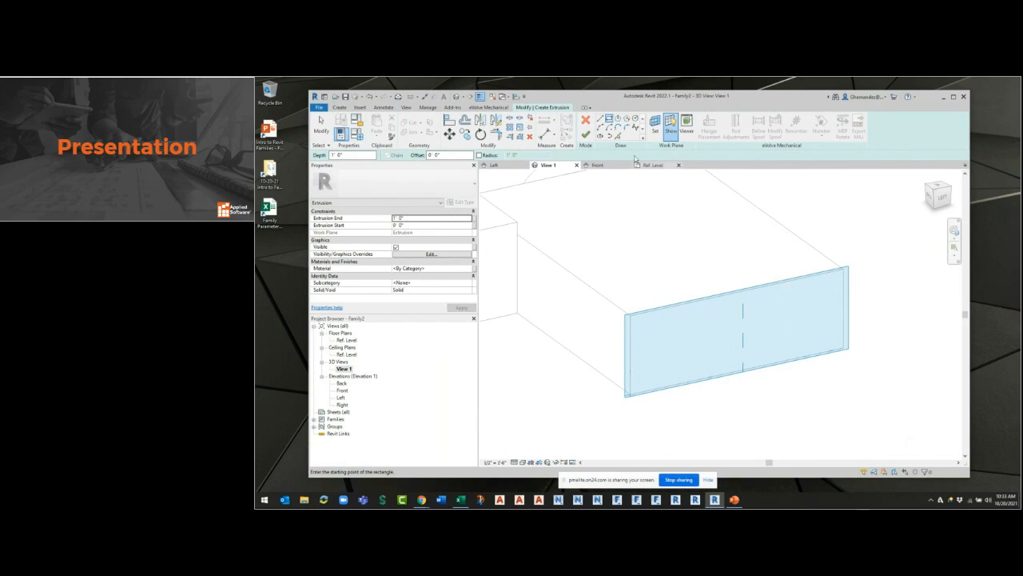
left_click(618, 137)
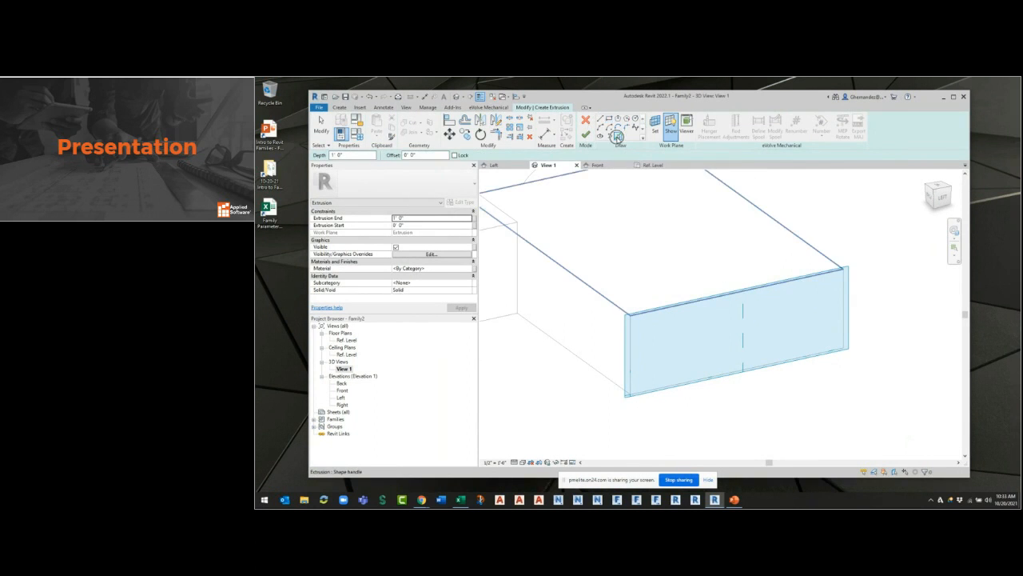
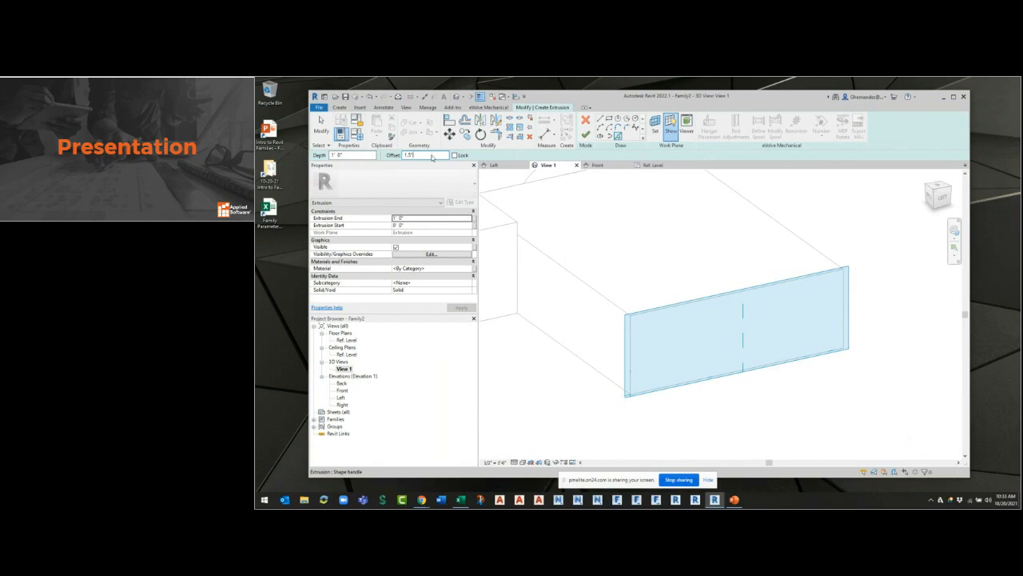
Sketch four lines offset 1 1/2" inward from the edges of the box's end face.
scroll(736, 298, "up", 2)
left_click(742, 293)
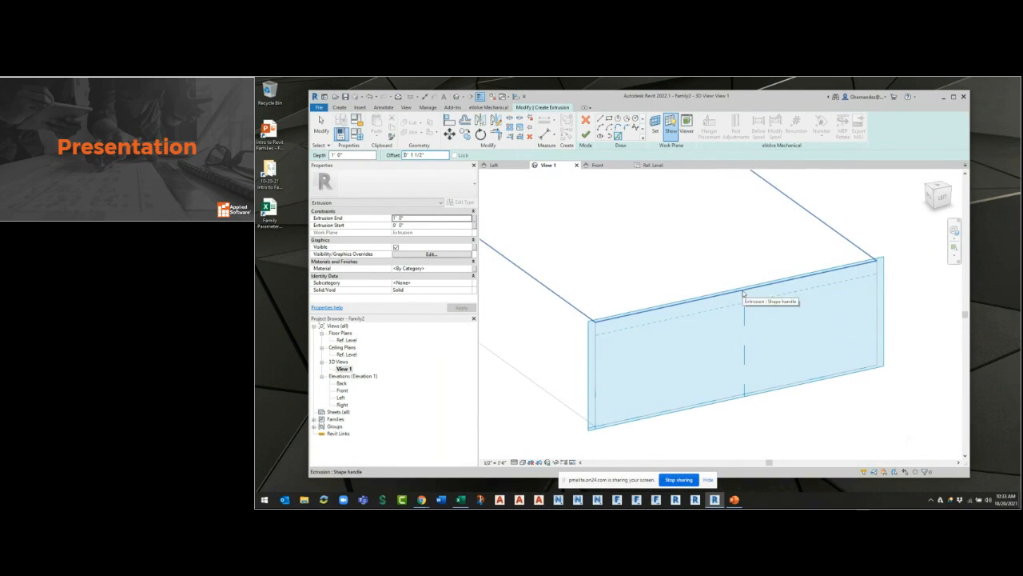
left_click(722, 400)
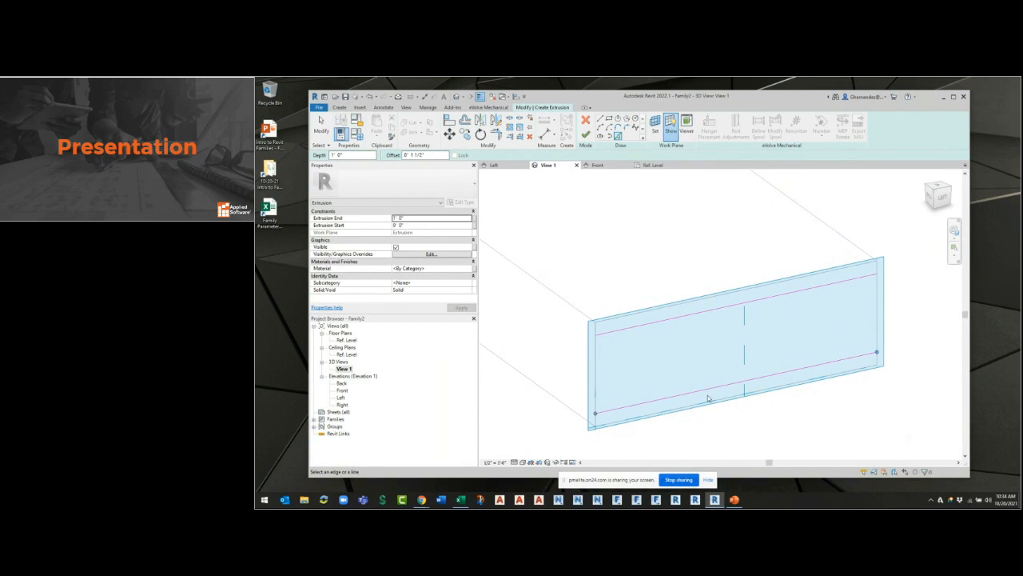
left_click(596, 375)
key("Escape")
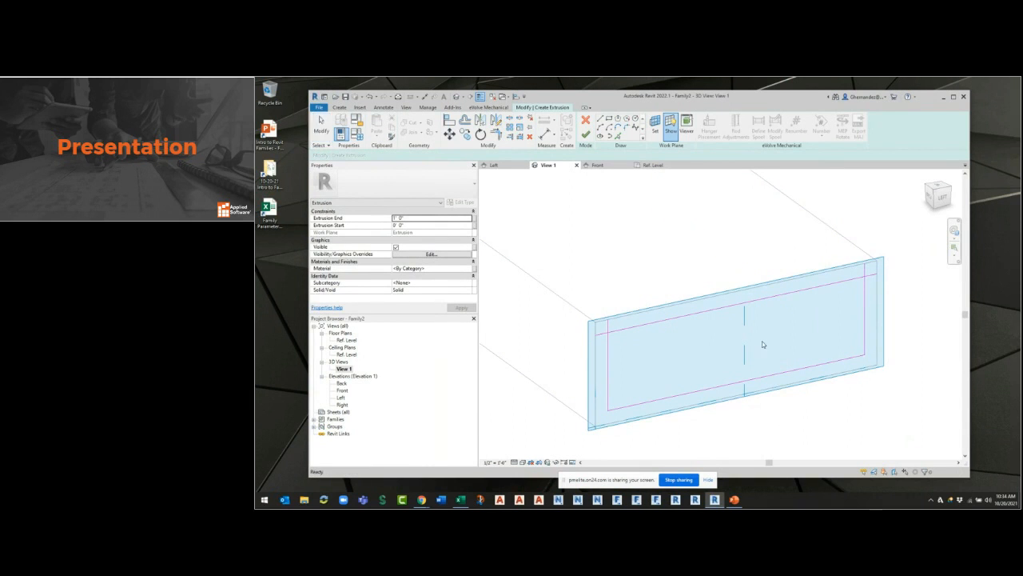
Trim the offset sketch lines at their corners to form a closed rectangle.
left_click(495, 135)
left_click(609, 345)
left_click(694, 315)
left_click(853, 279)
left_click(873, 288)
key("Escape")
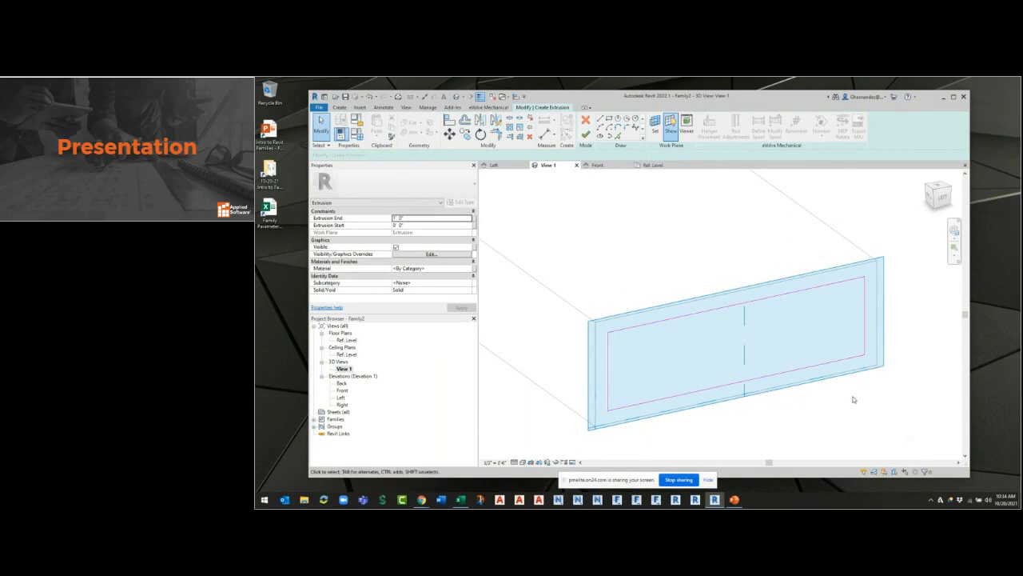
Set the sketched rectangle's width on the end face to 1' 4".
scroll(852, 324, "down", 1)
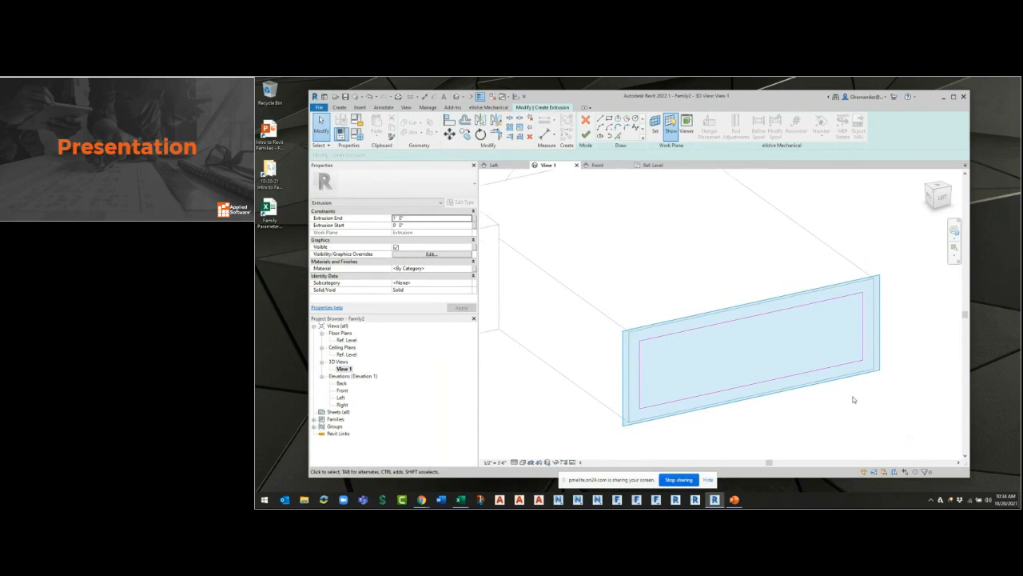
left_click(861, 320)
left_click(747, 398)
type("1 4")
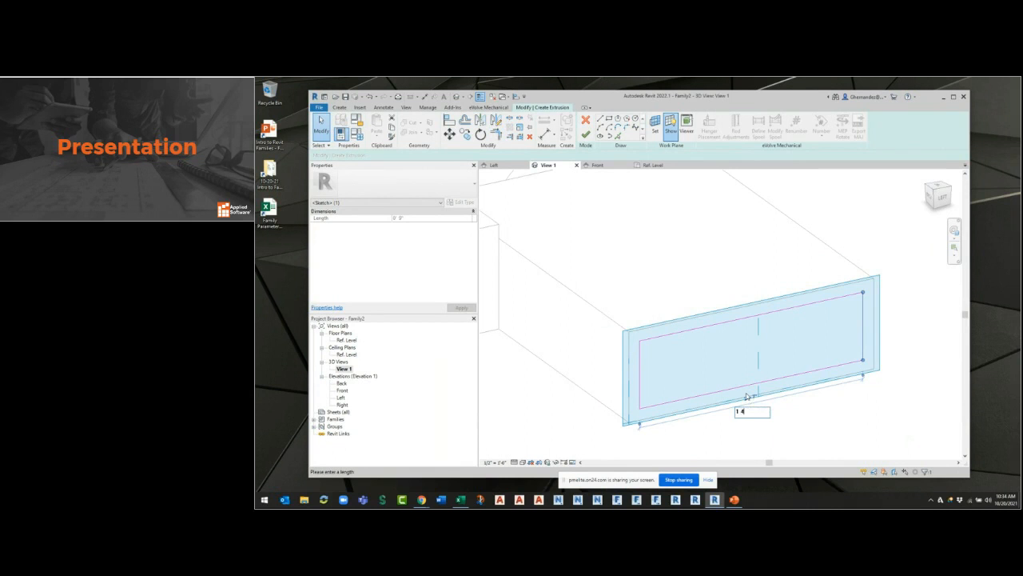
key("Return")
left_click(805, 449)
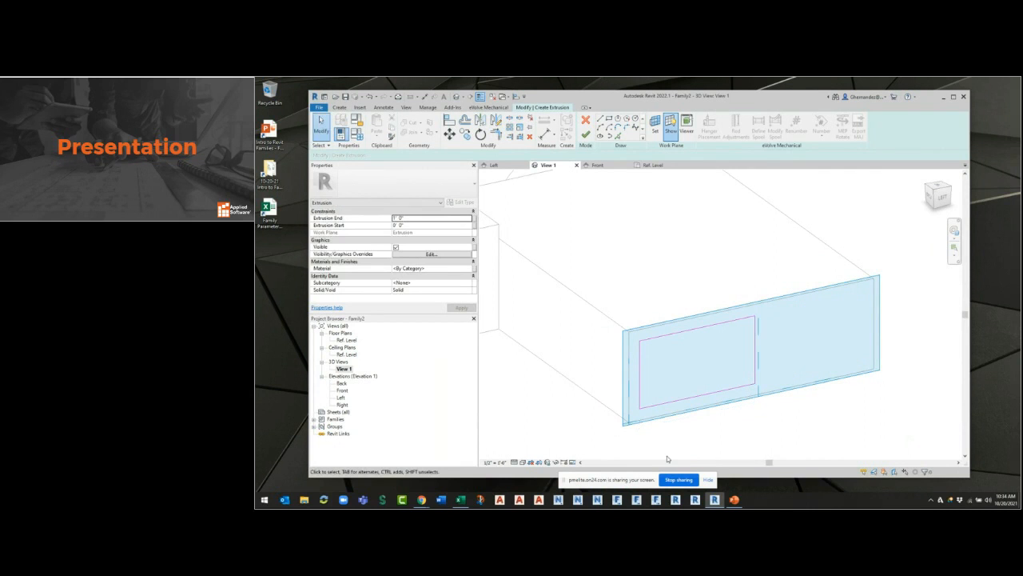
Nudge the whole rectangle across the end face to roughly its centre.
left_click_drag(629, 450, 780, 309)
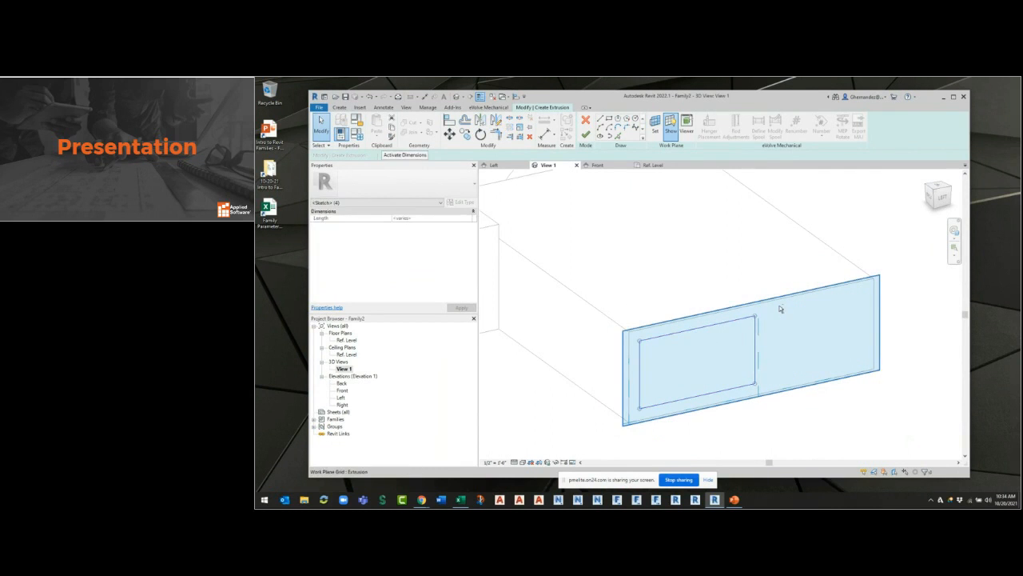
key("Right")
key("Up")
key("Right")
key("Right")
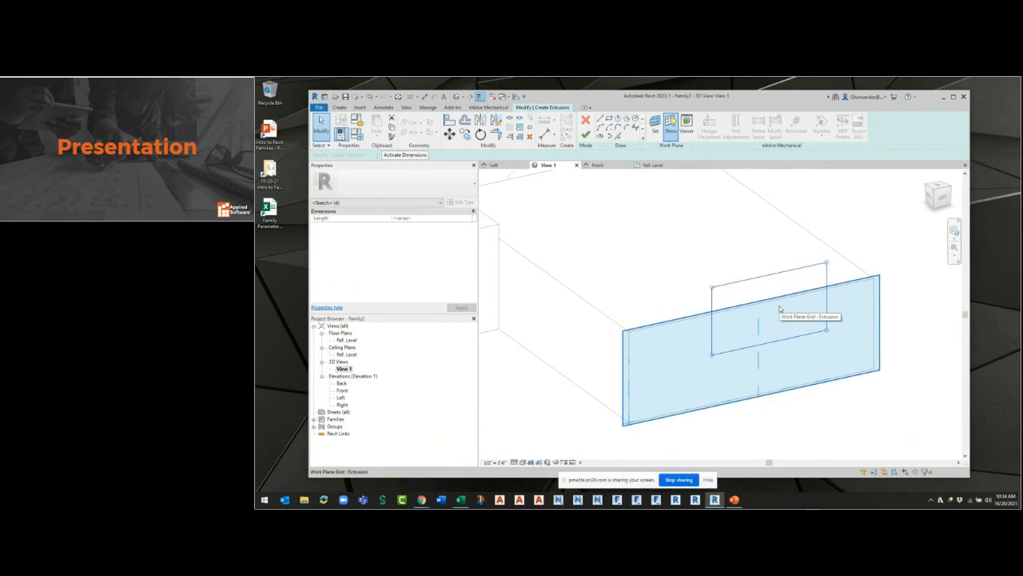
key("Down")
key("Down")
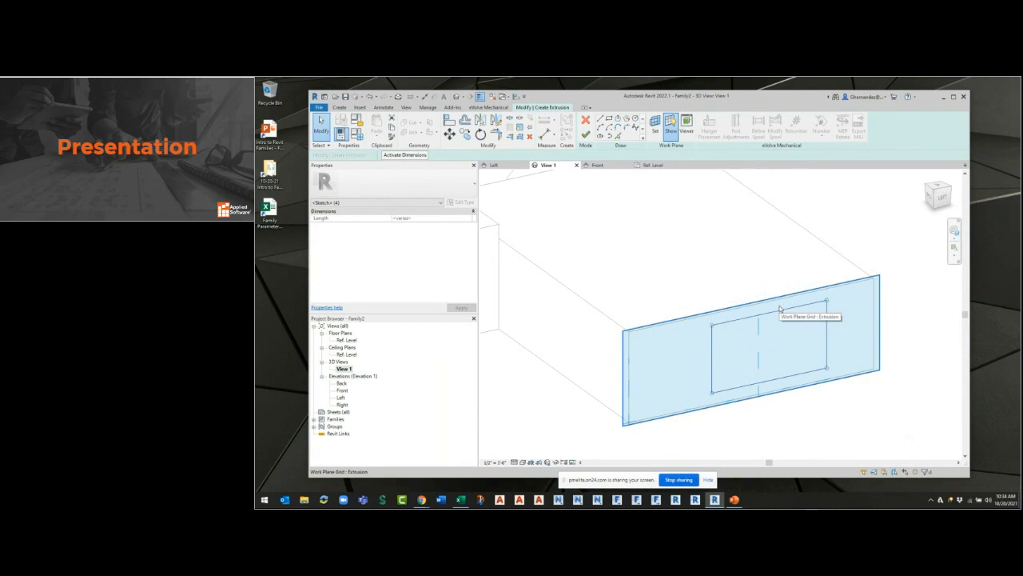
key("Right")
key("Down")
key("Down")
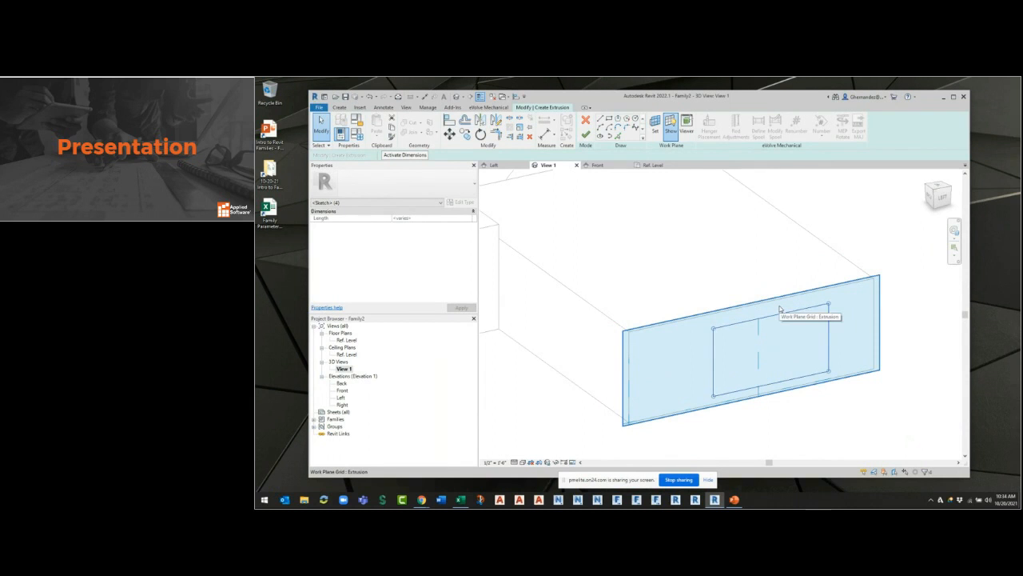
key("Left")
key("Up")
key("Up")
key("Right")
key("Left")
key("Left")
key("Left")
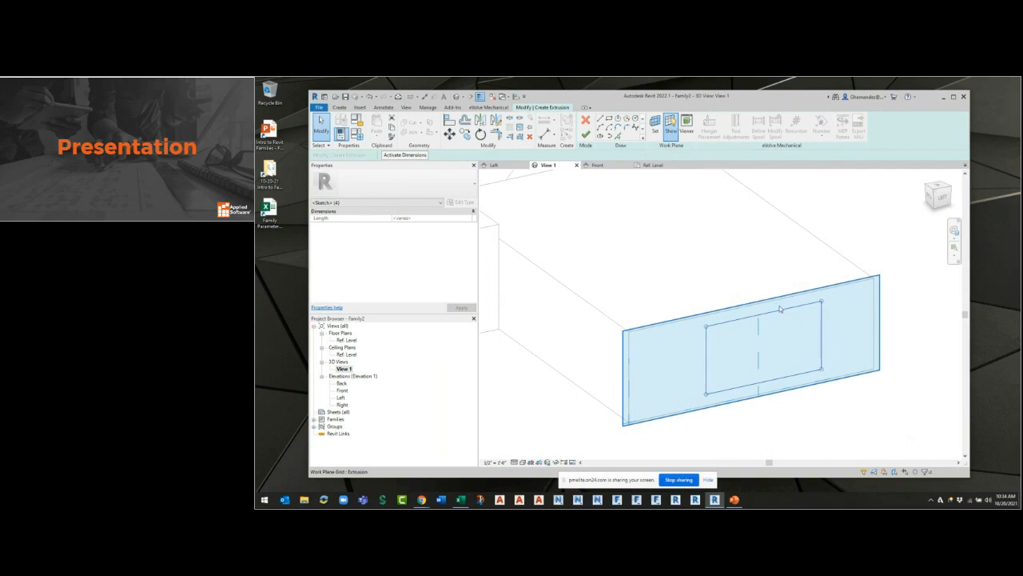
key("Escape")
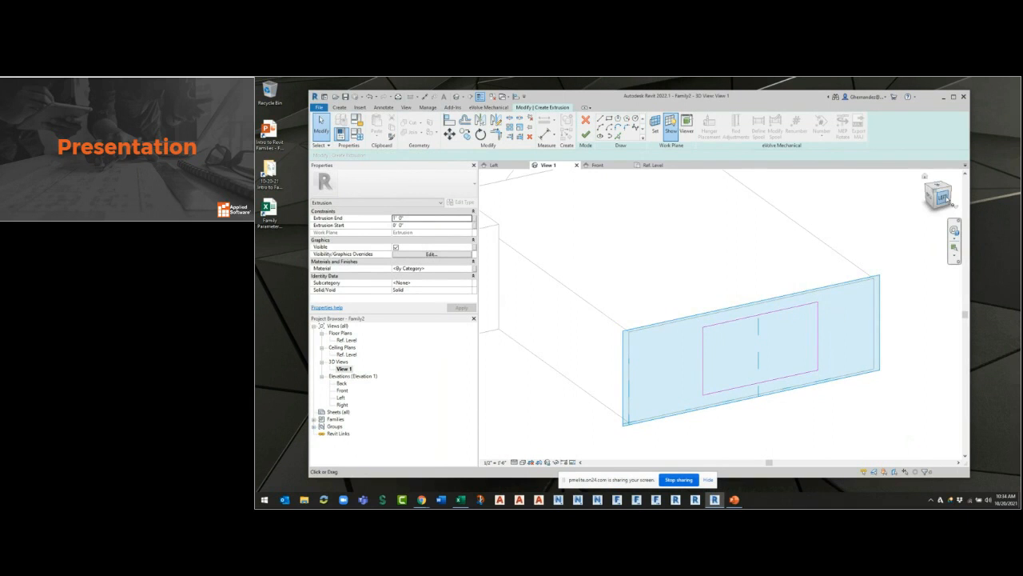
Viewing the end face straight on from the Left, draw a vertical helper line through the middle of the face.
left_click(946, 200)
scroll(761, 346, "up", 3)
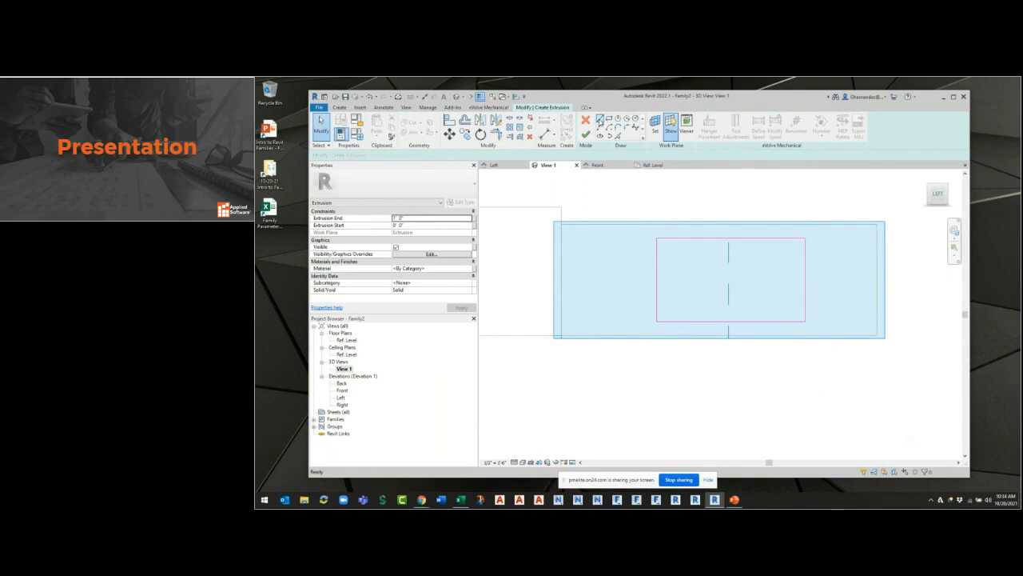
key("l")
key("i")
left_click(720, 224)
left_click(719, 336)
key("Escape")
key("Escape")
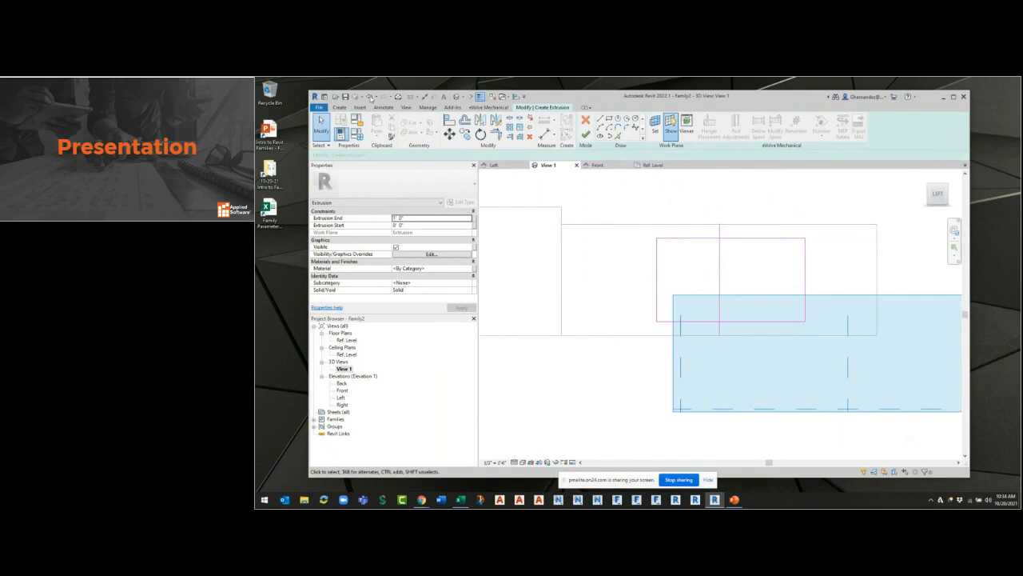
Move the rectangle by its top midpoint onto the vertical helper line and delete that line.
mouse_move(625, 195)
left_mouse_down()
mouse_move(791, 330)
mouse_move(828, 324)
left_mouse_up()
left_click(449, 134)
left_click(731, 238)
left_click(719, 238)
left_click(803, 295)
left_click(719, 291)
key("Delete")
scroll(840, 385, "down", 2)
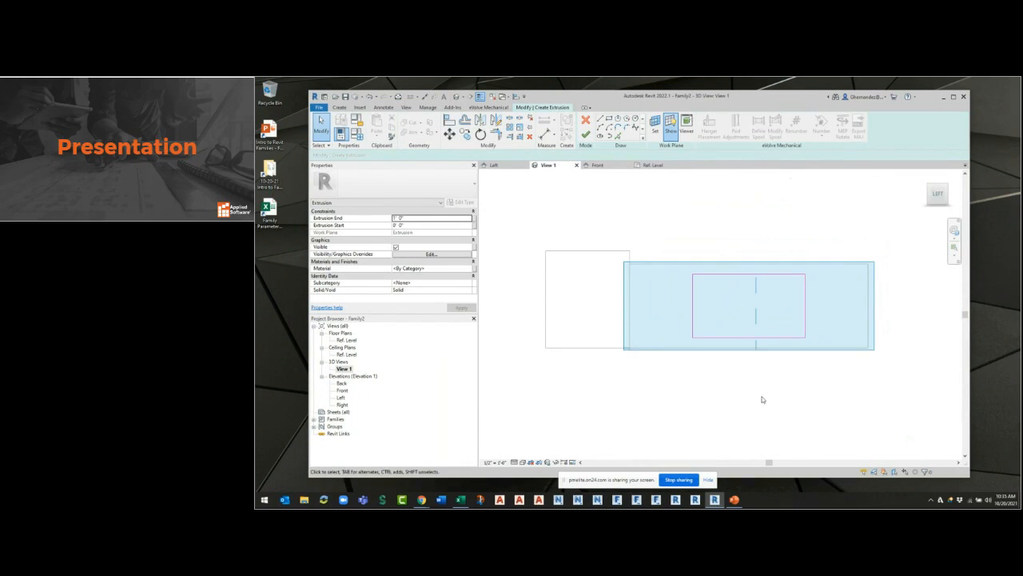
Try a height of 1' 0" for the rectangle on the end face and restore its original height.
left_click(801, 293)
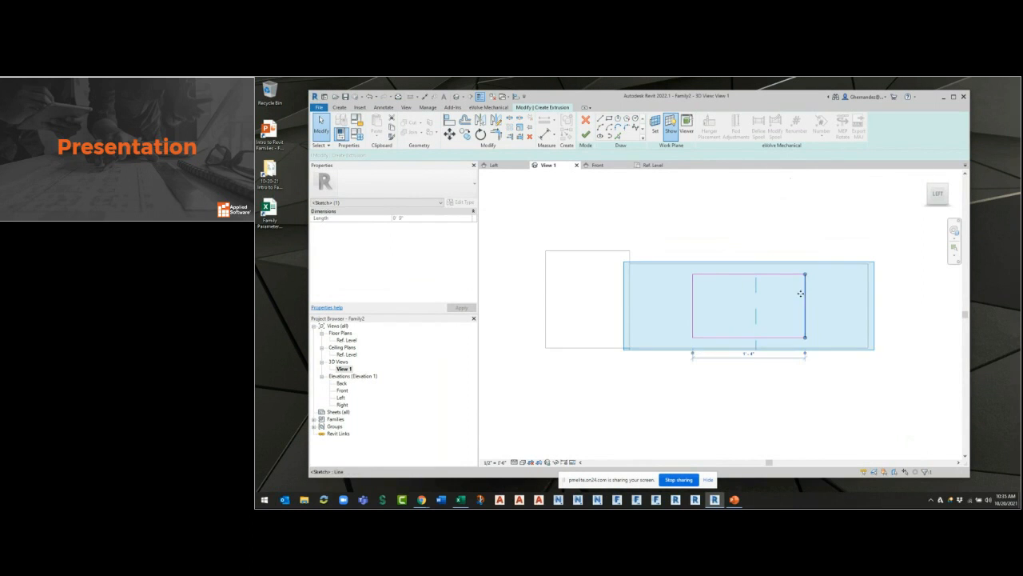
left_click(694, 300)
left_click(724, 274)
left_click(824, 305)
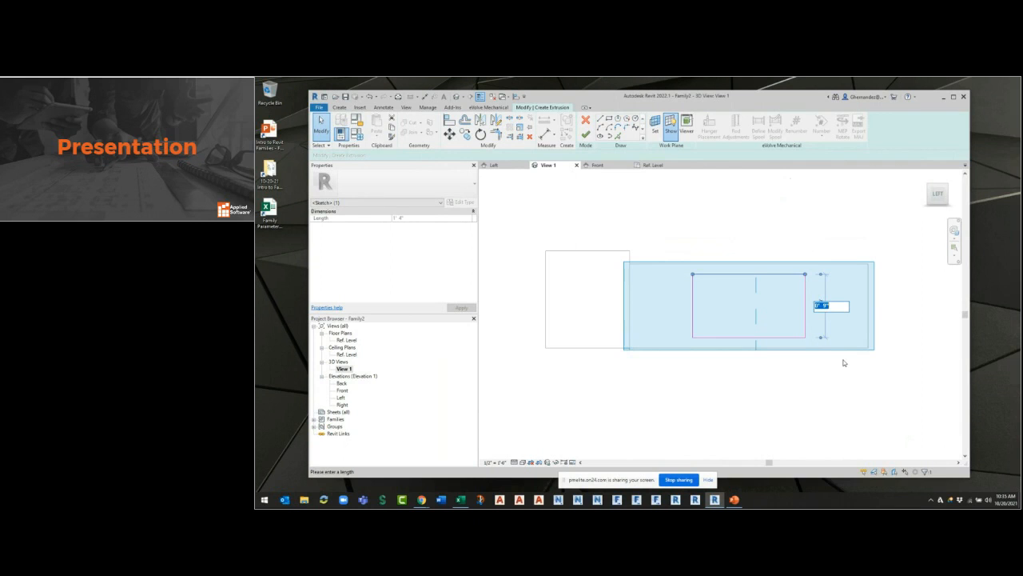
key("Return")
left_click(821, 315)
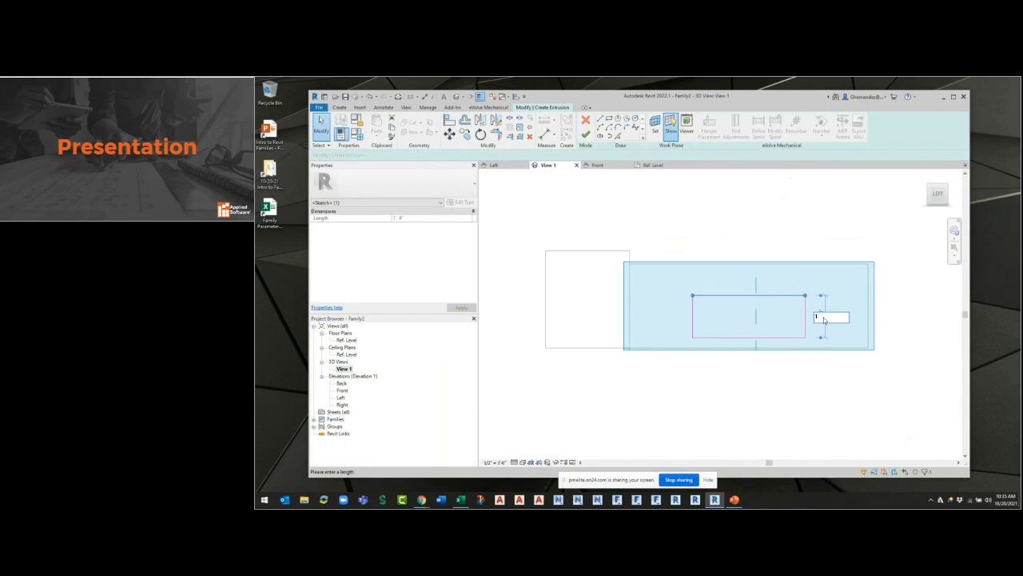
type("1")
key("Return")
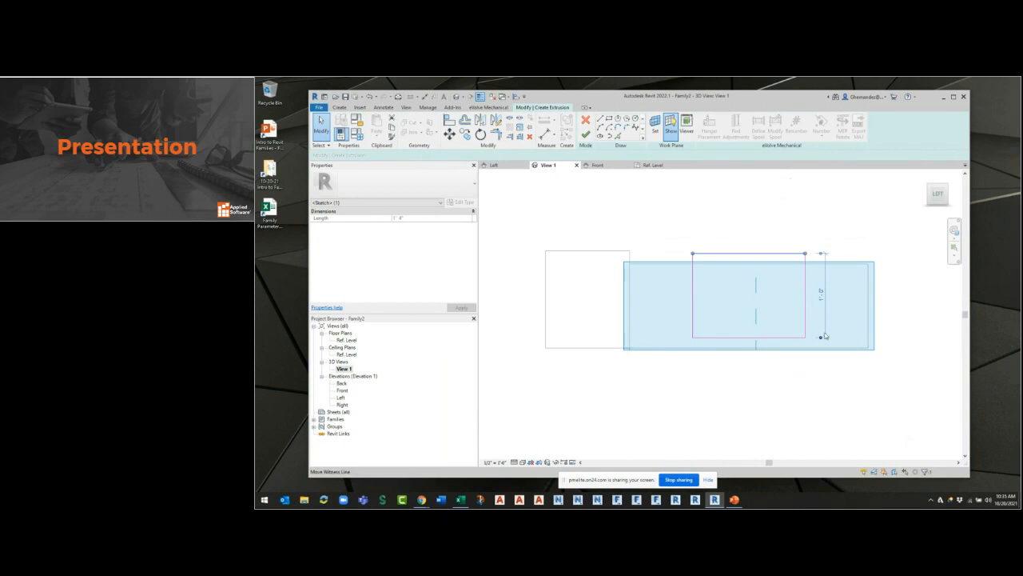
left_click(820, 295)
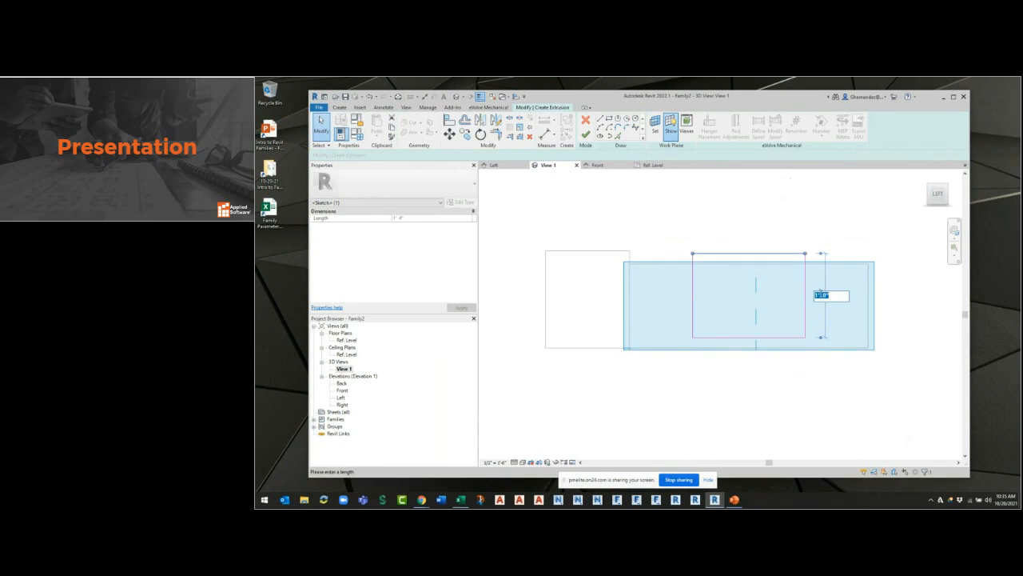
key("Return")
left_click(907, 372)
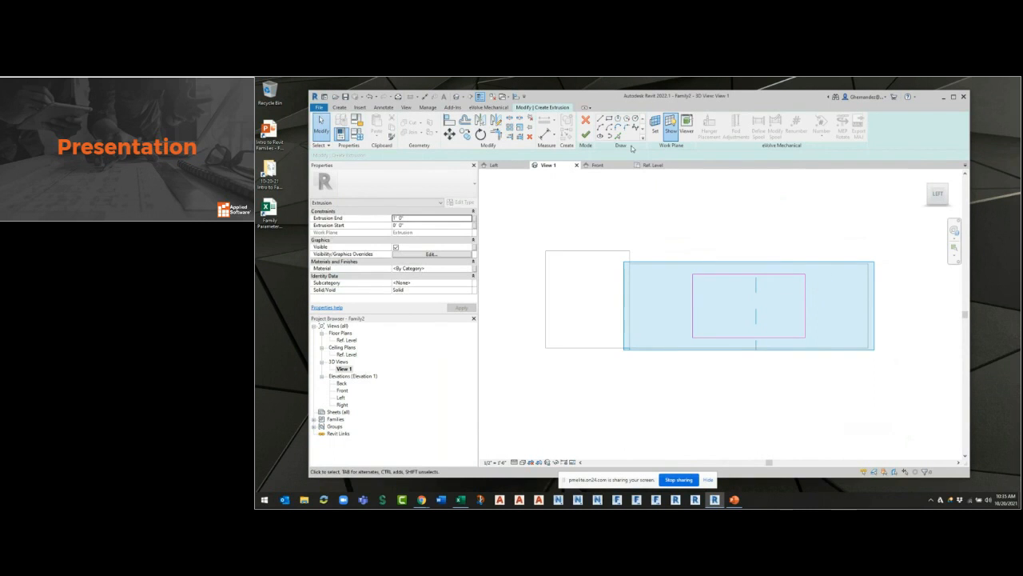
Finish the rectangular extrusion on the end face and set its depth to .25".
left_click(586, 134)
left_click(834, 224)
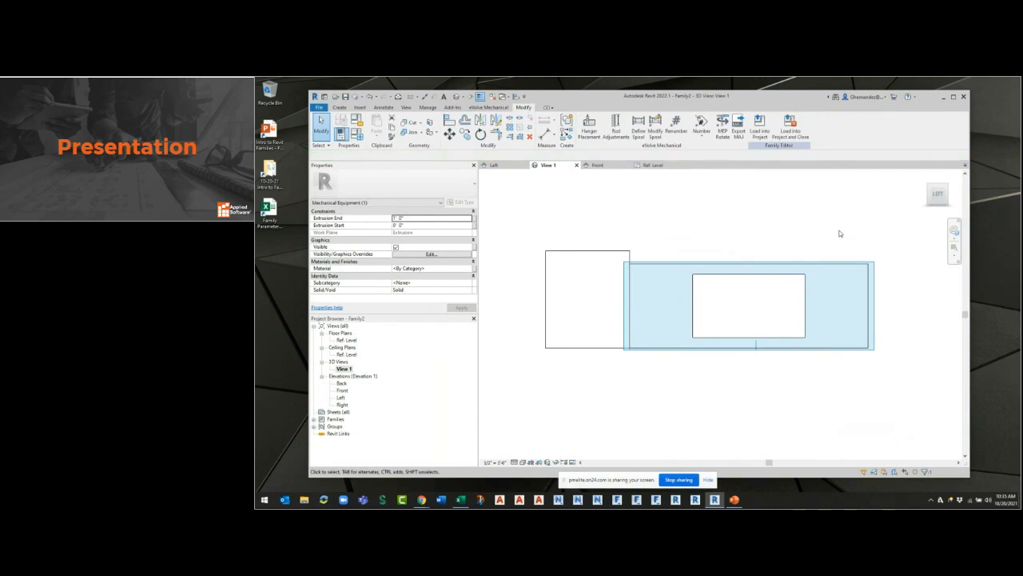
left_click(925, 177)
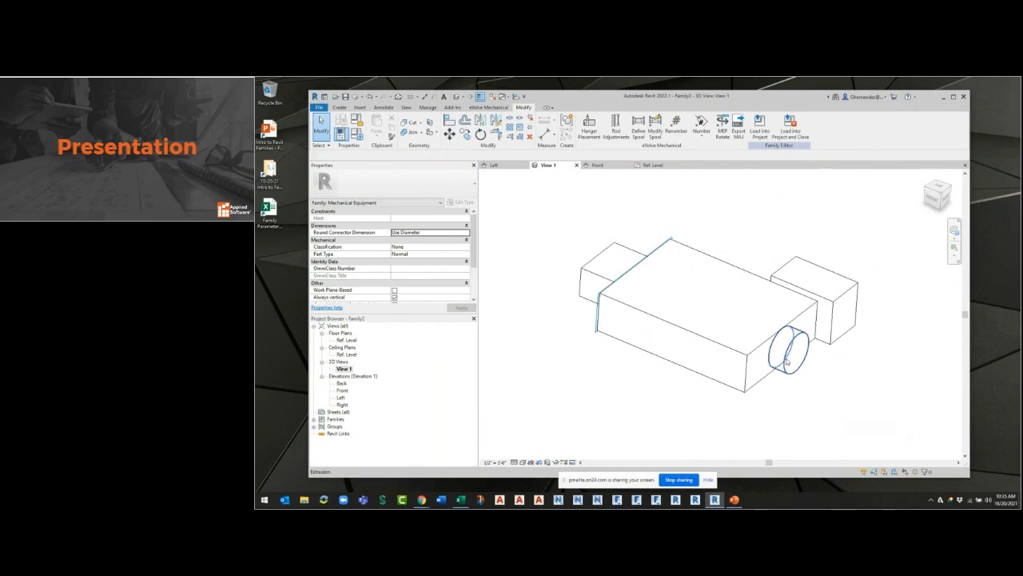
middle_click_drag(629, 352, 736, 380, "shift")
left_click(660, 376)
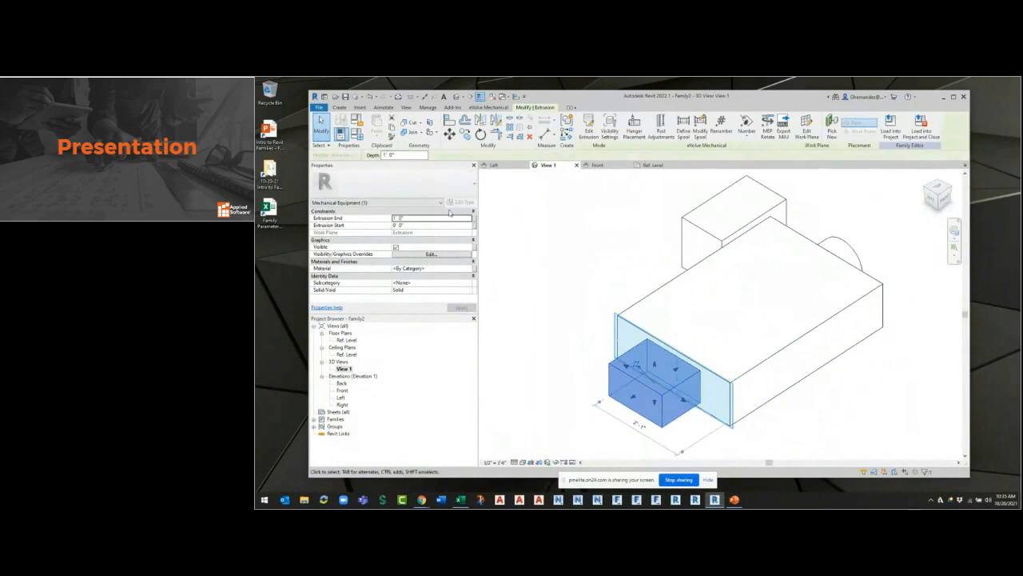
left_click(403, 154)
type(".2")
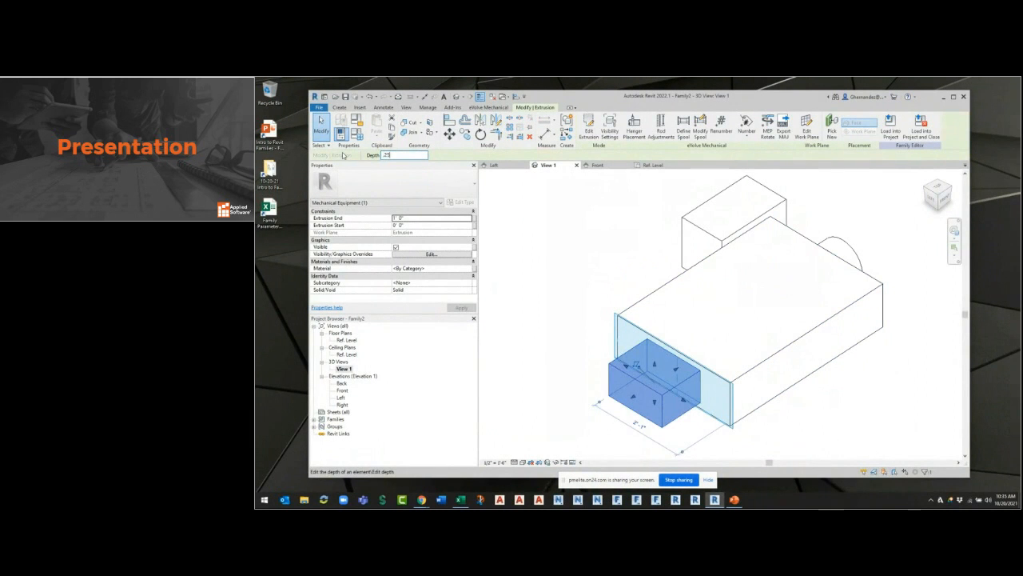
type("5\"")
key("Return")
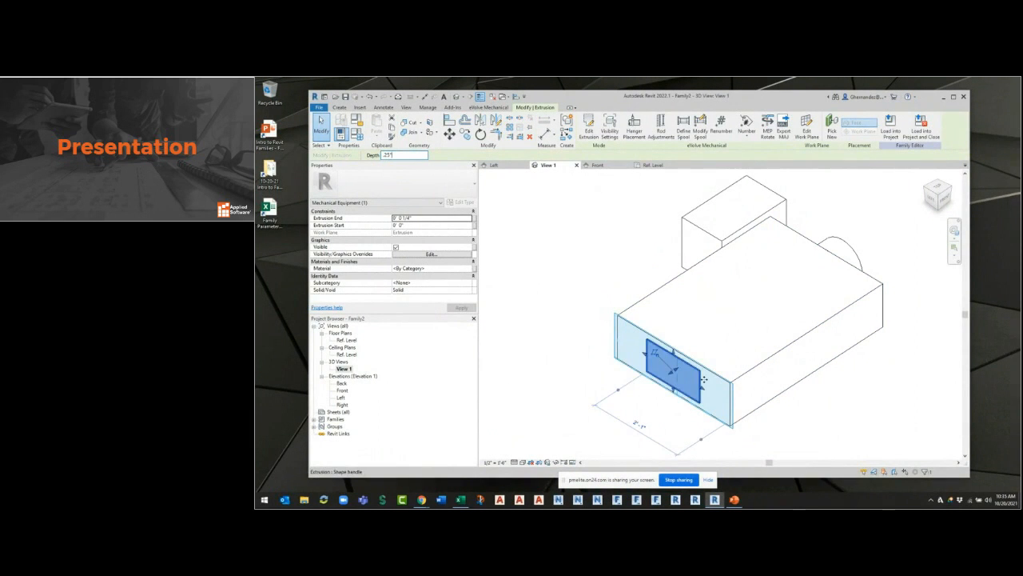
scroll(703, 379, "up", 5)
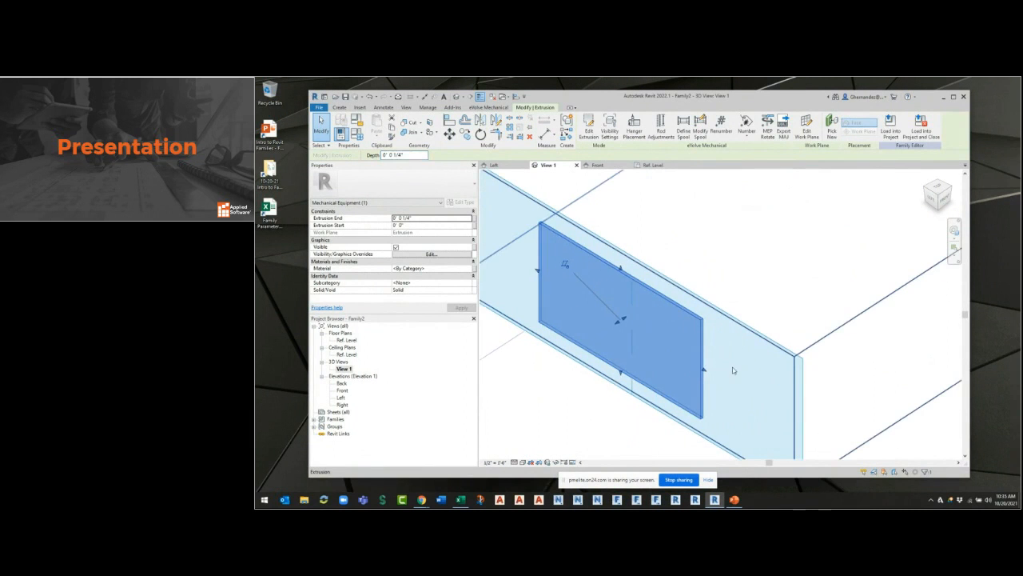
left_click(756, 367)
Start another solid extrusion on the same end face of the box.
middle_click_drag(765, 358, 740, 293)
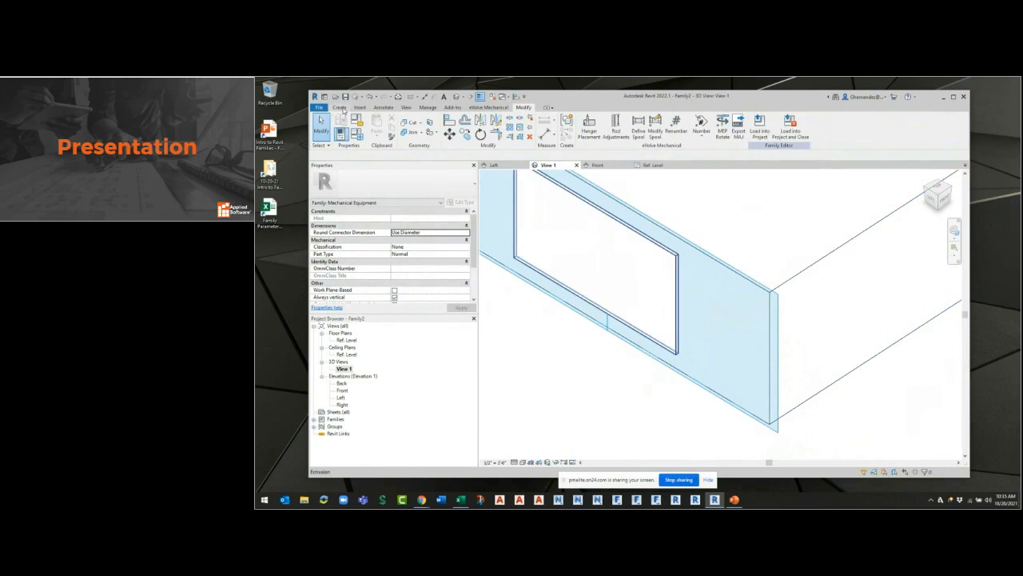
left_click(344, 106)
left_click(379, 125)
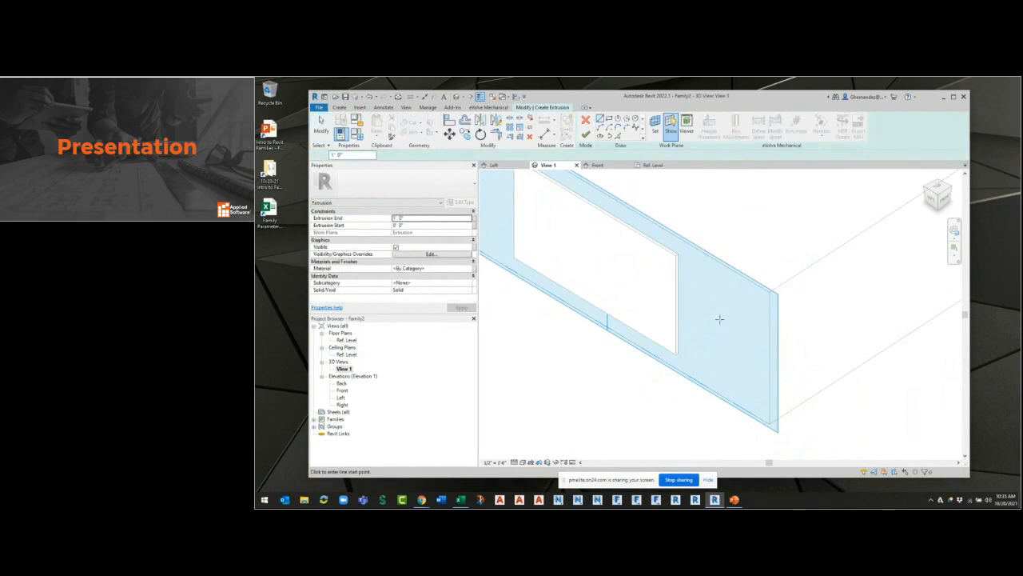
left_click(721, 298)
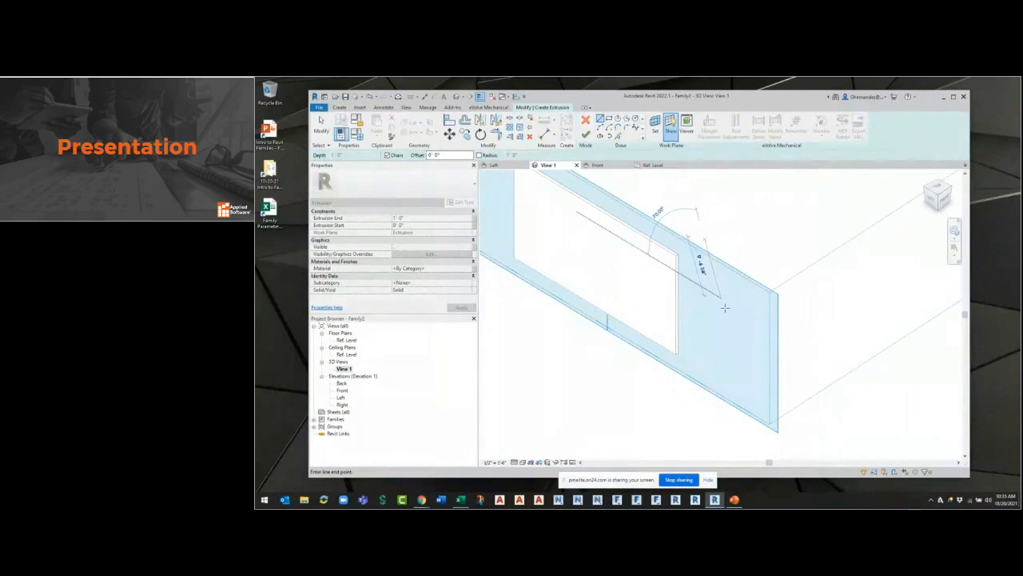
key("Escape")
key("Escape")
left_click(727, 306)
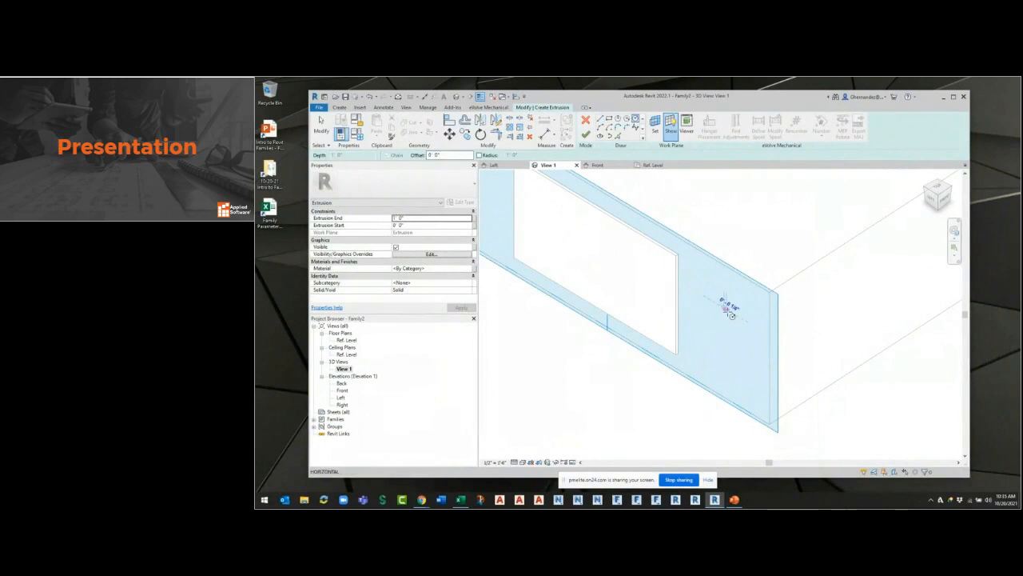
left_click(728, 314)
key("Escape")
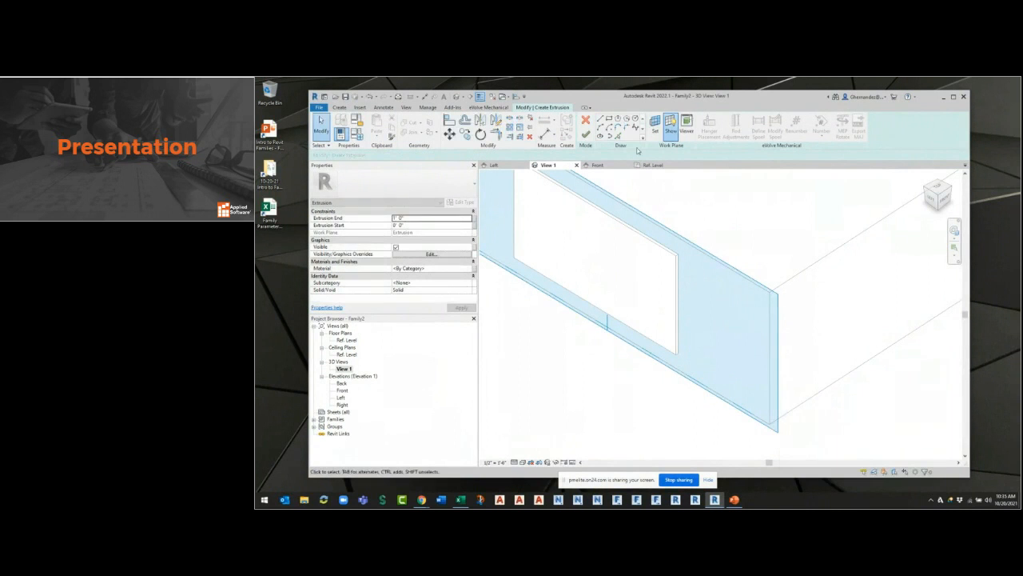
Sketch two small circles, one above the other, on the end face beside the rectangular extrusion.
left_click(715, 301)
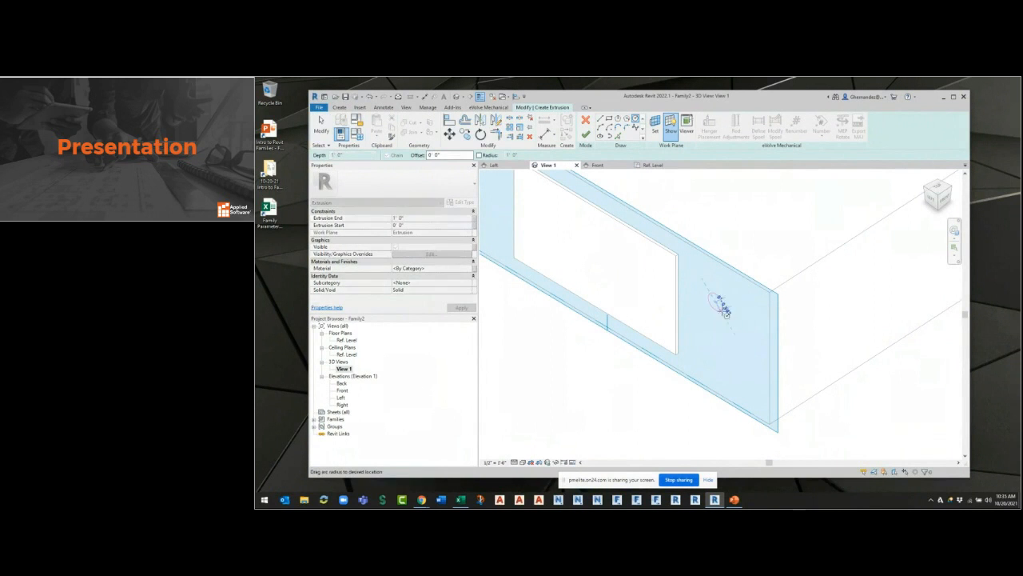
left_click(722, 312)
left_click(715, 349)
left_click(752, 356)
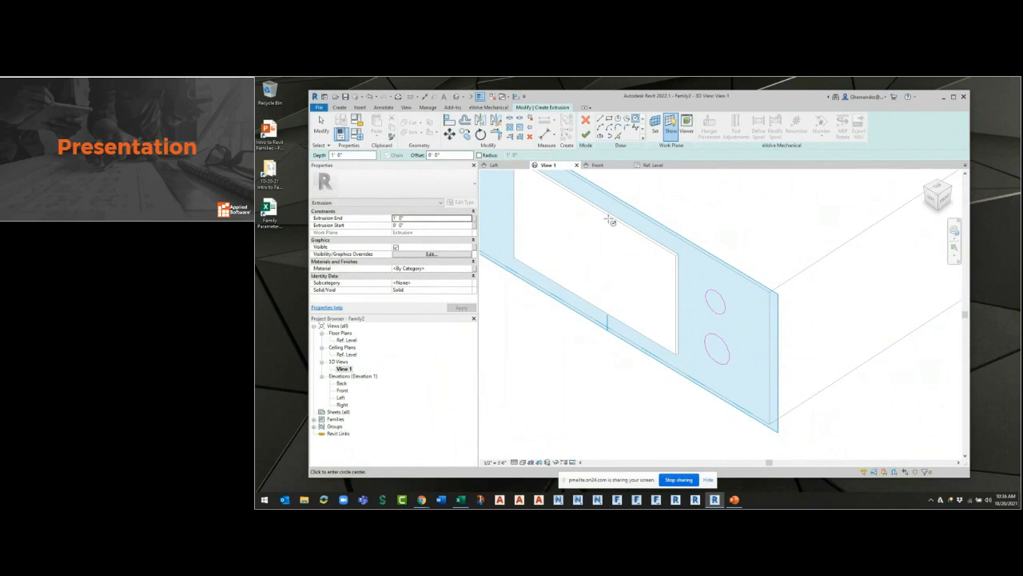
Set the extrusion depth of the two circles to 1/8" and finish the extrusion.
left_click(350, 153)
type("1/8")
key("Return")
left_click(585, 136)
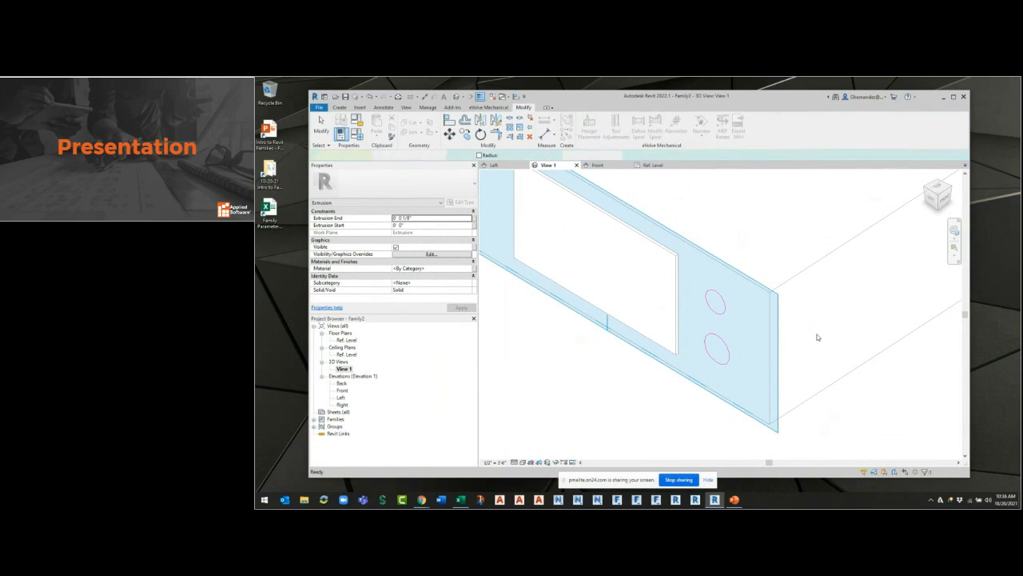
Examine the circular extrusions on the end face and the whole box from the opposite and back sides.
scroll(790, 432, "down", 2)
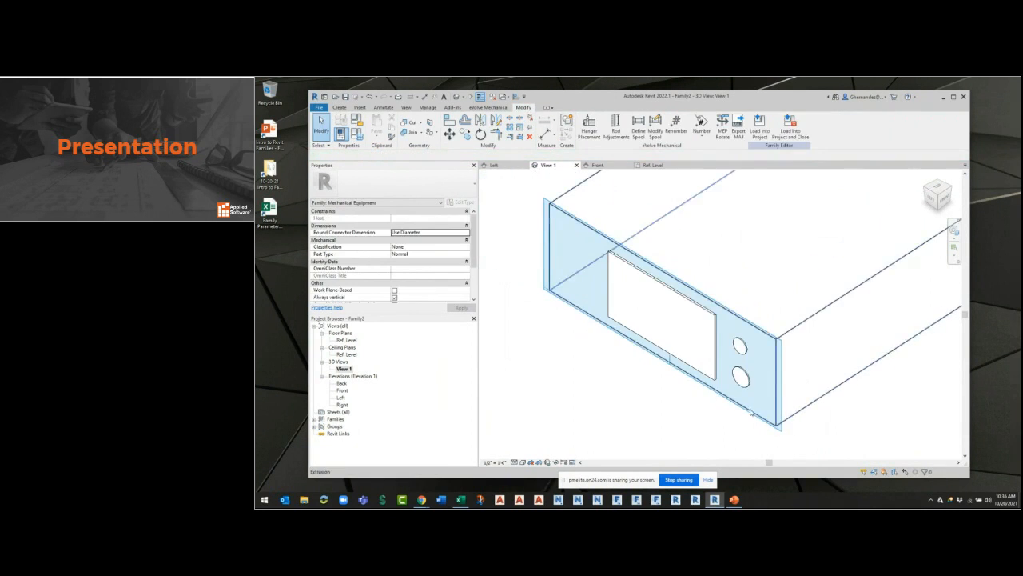
scroll(724, 296, "up", 4)
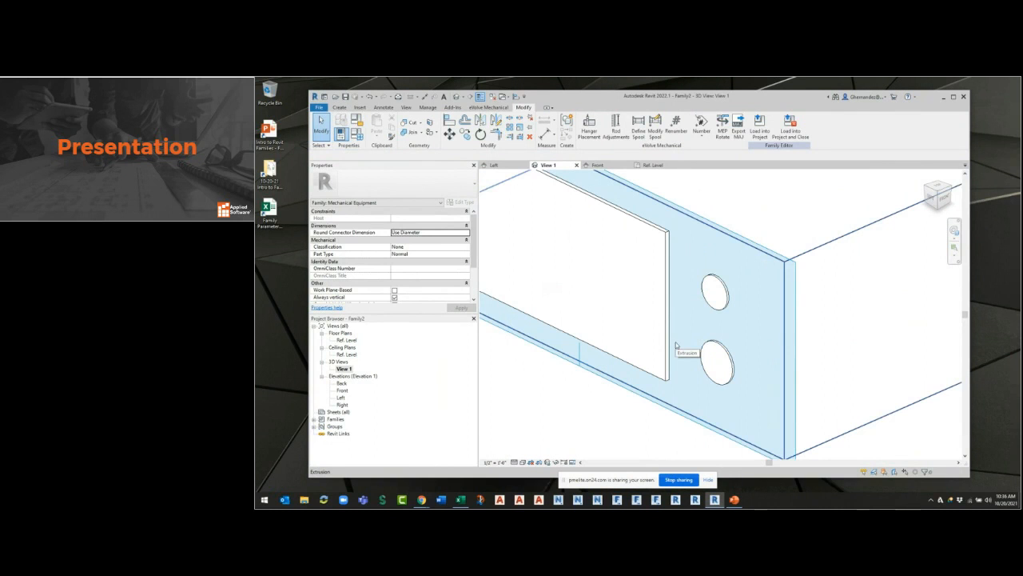
scroll(694, 333, "down", 3)
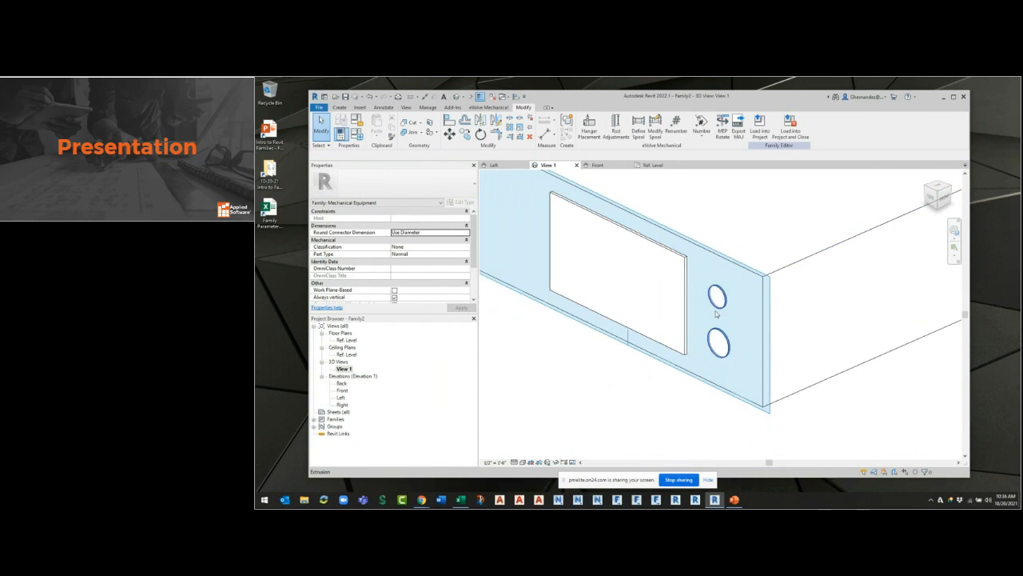
scroll(716, 313, "down", 2)
scroll(716, 310, "down", 2)
scroll(758, 306, "down", 3)
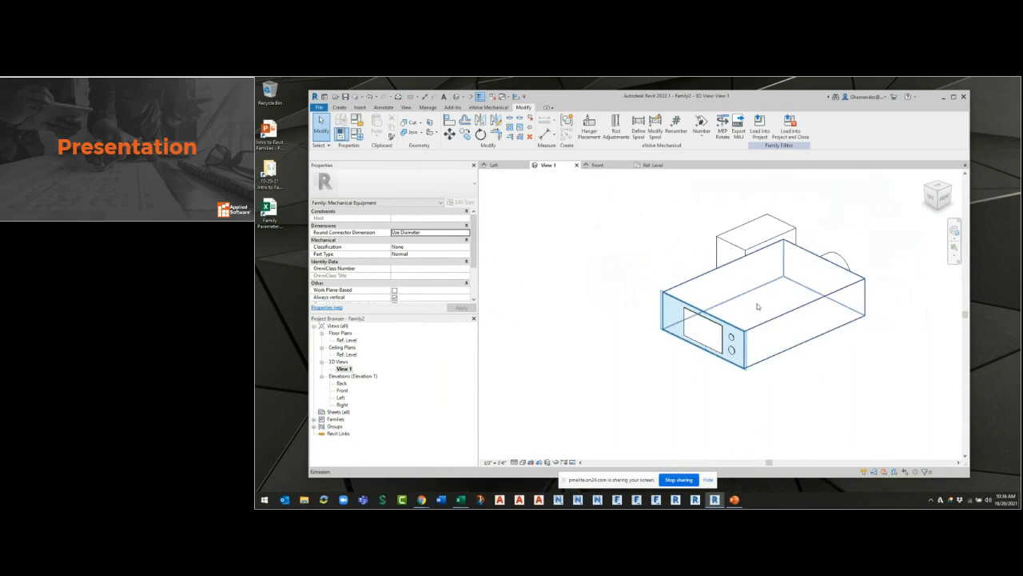
left_click(733, 347)
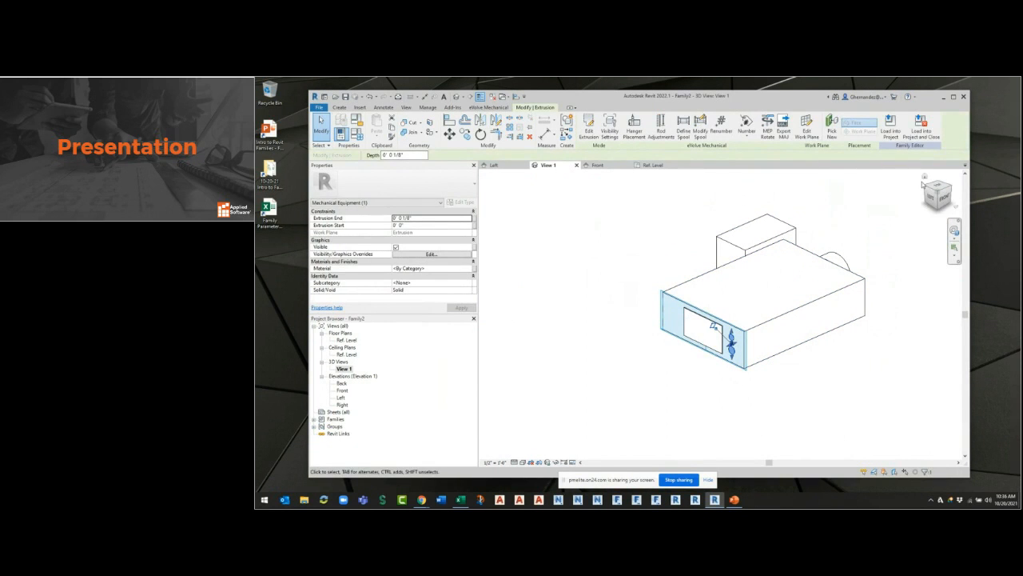
left_click(951, 187)
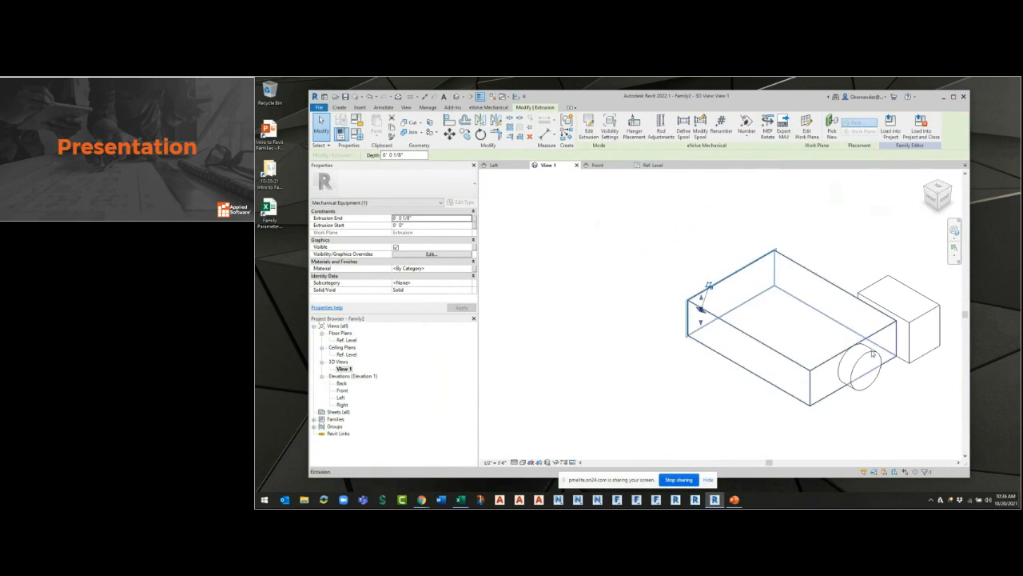
middle_click_drag(890, 406, 771, 379, "shift")
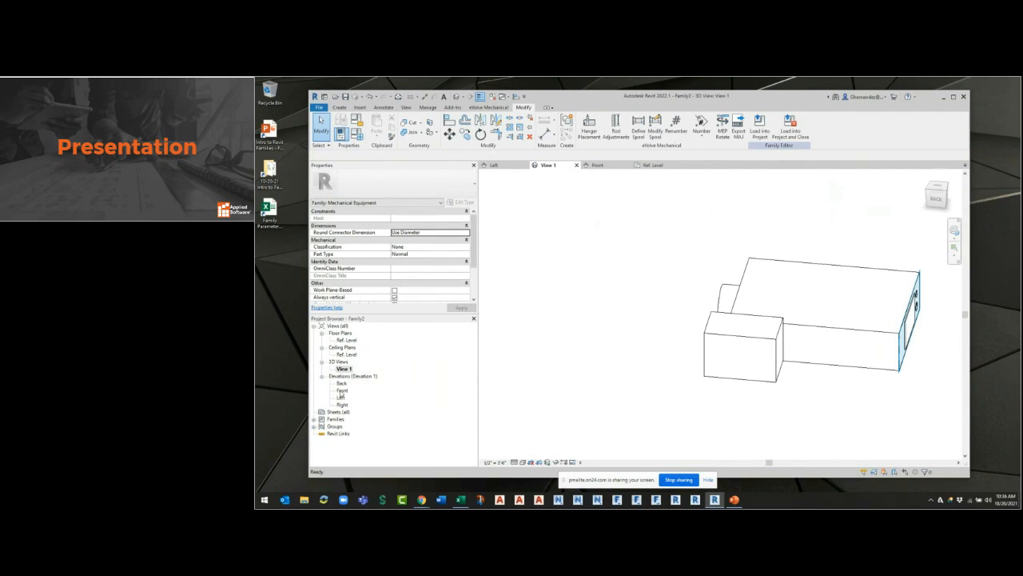
Open the Front elevation and draw a horizontal reference plane above the box, across the vertical reference planes.
left_click(341, 390)
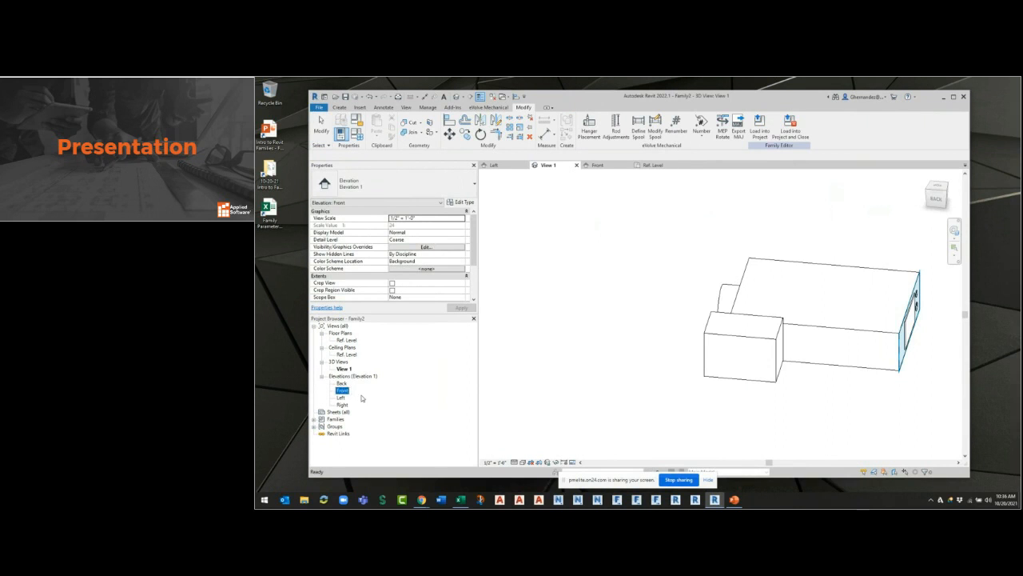
double_click(342, 391)
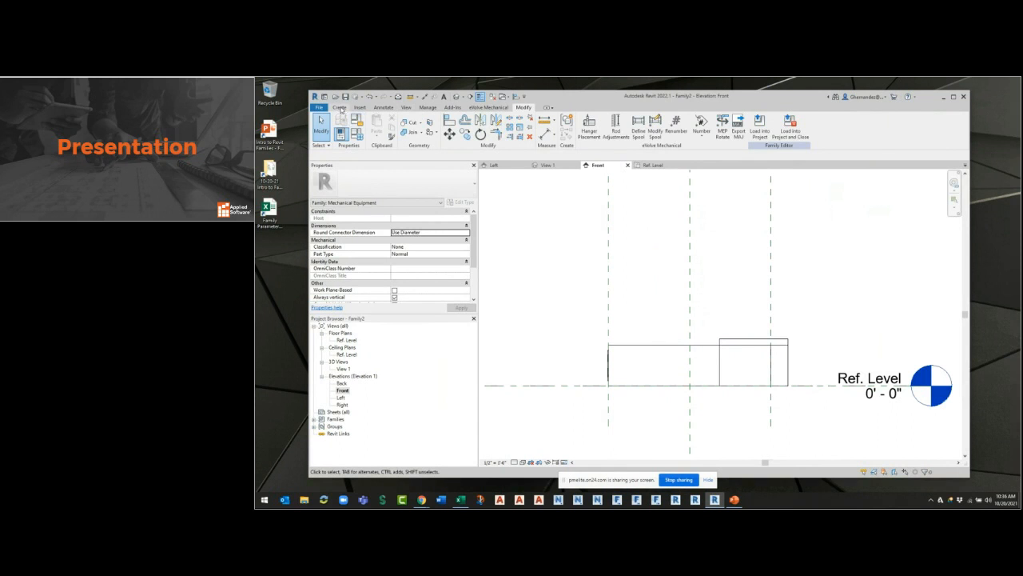
left_click(340, 107)
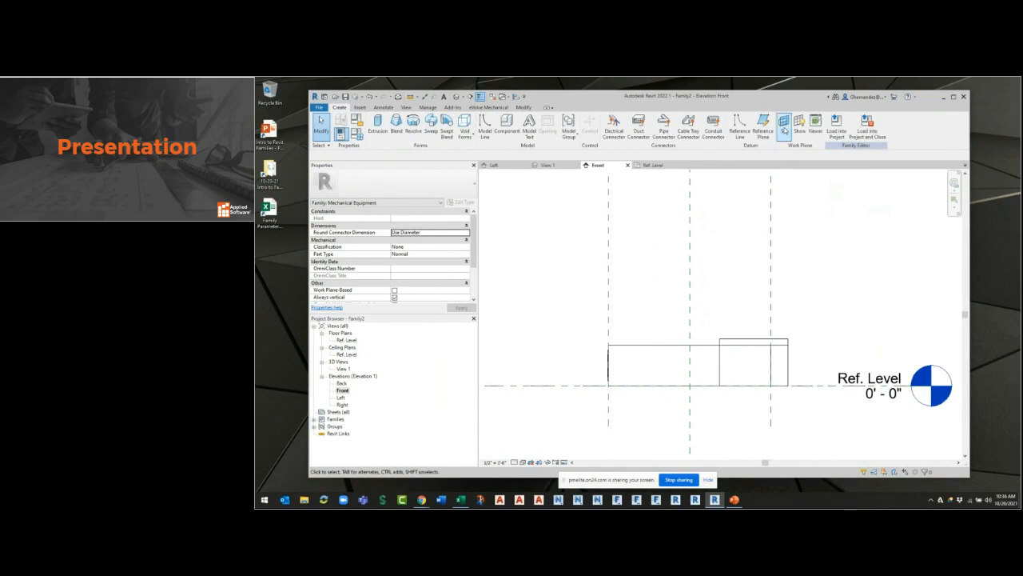
left_click(763, 125)
left_click(510, 283)
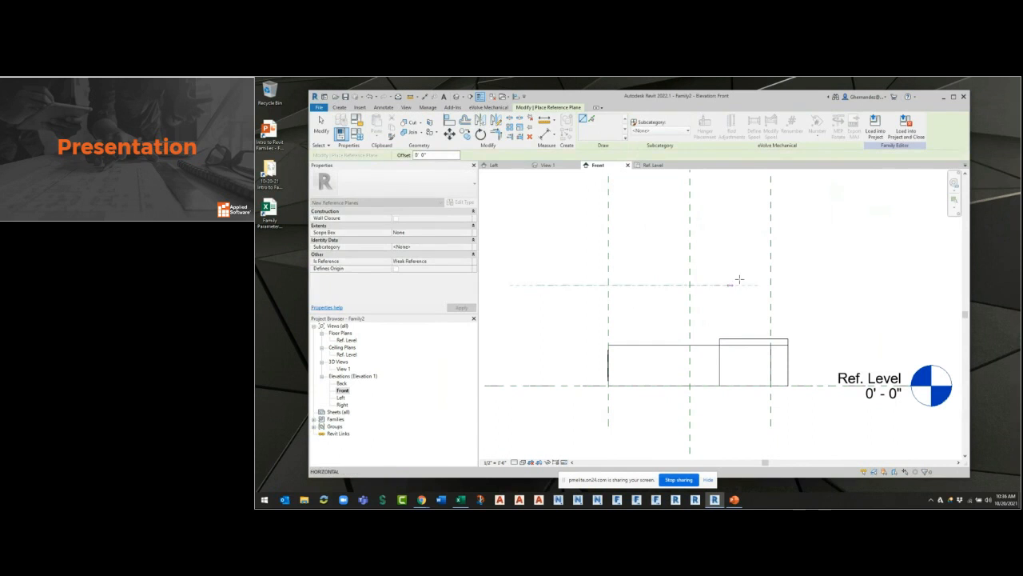
left_click(871, 285)
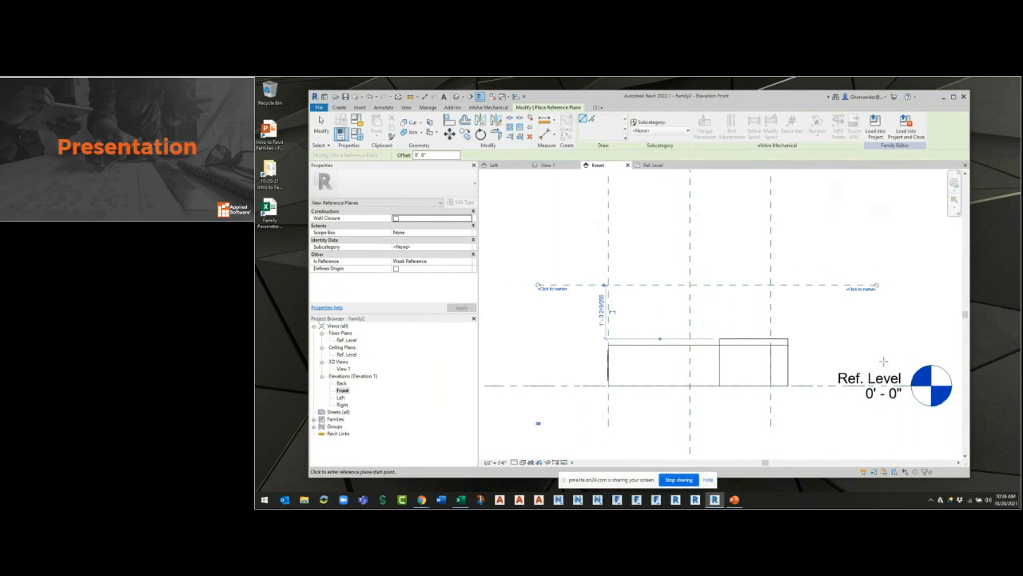
key("Escape")
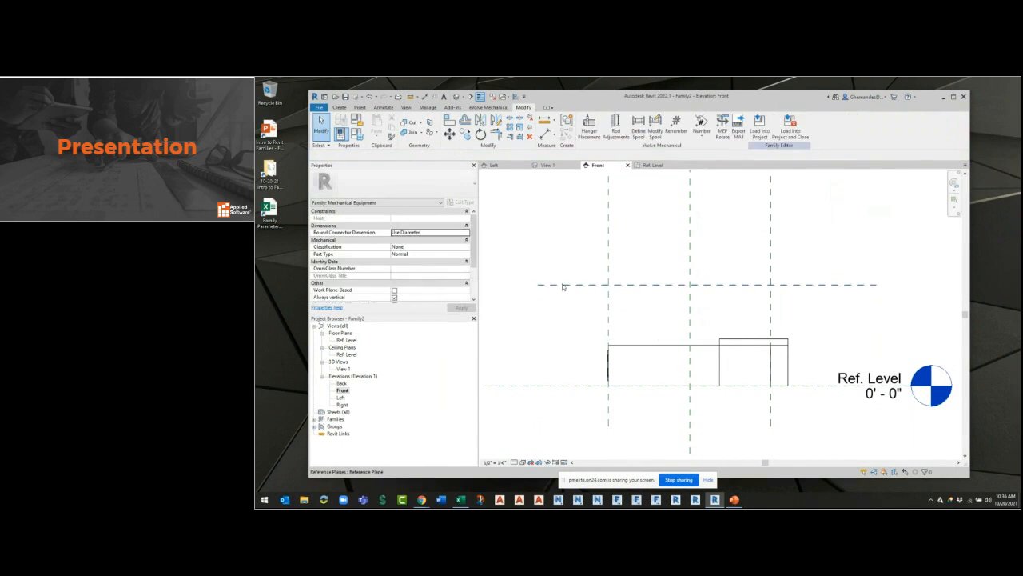
Name the new horizontal reference plane UNIT TOP.
left_click(567, 285)
left_click(555, 288)
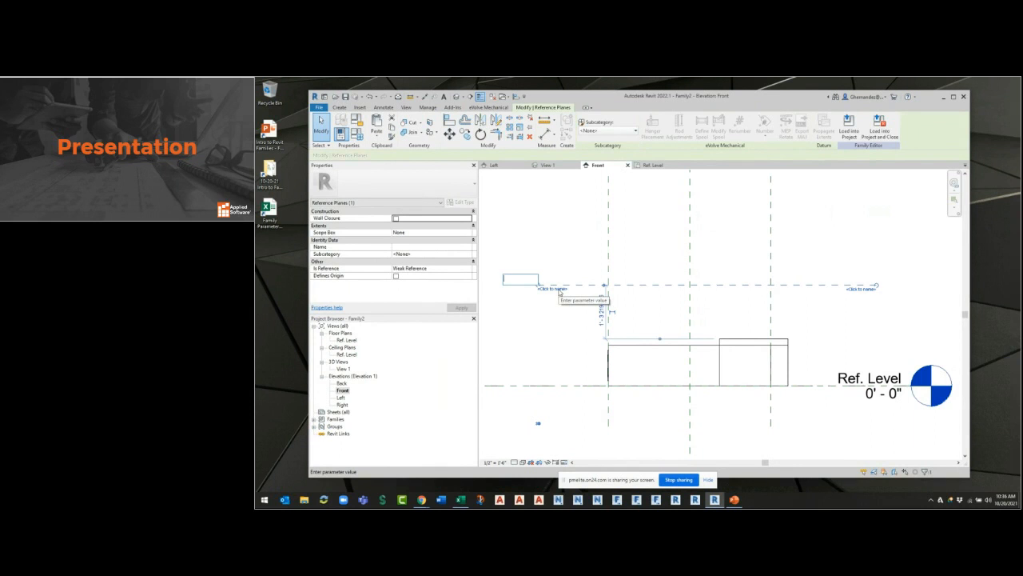
type("UNIT TOP")
key("Return")
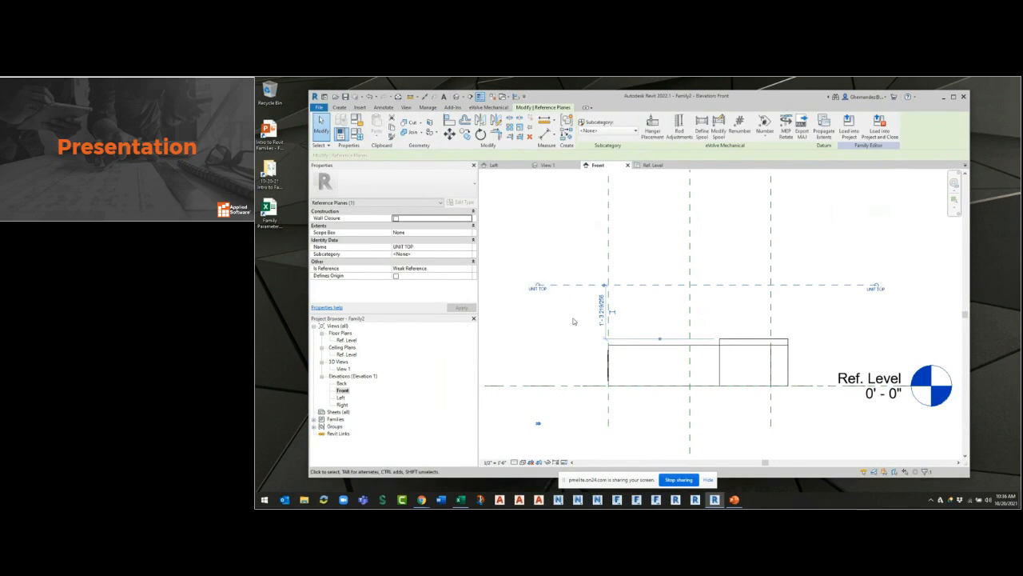
left_click(566, 345)
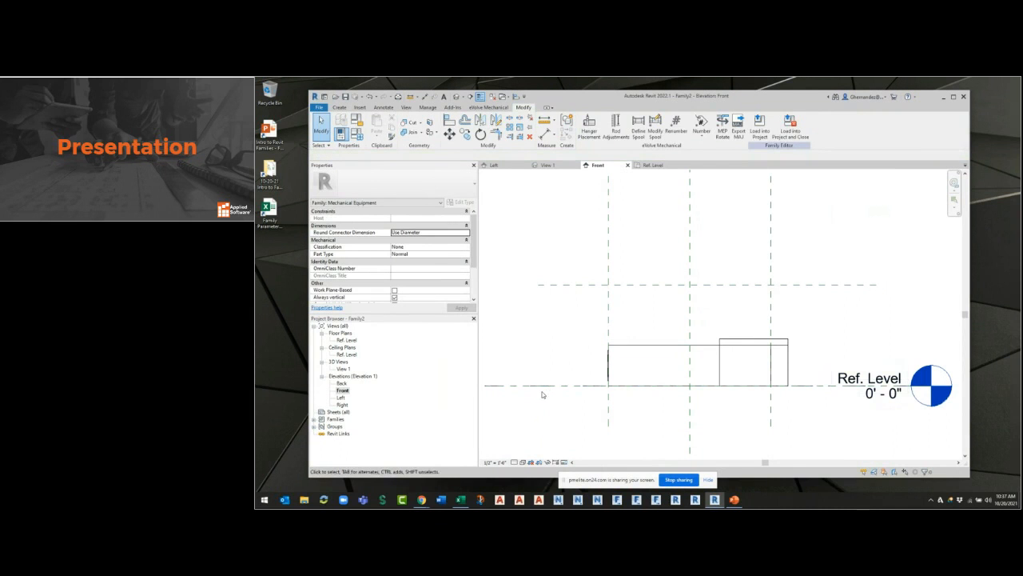
Place an aligned dimension between the Ref. Level plane and the UNIT TOP reference plane.
left_click(543, 136)
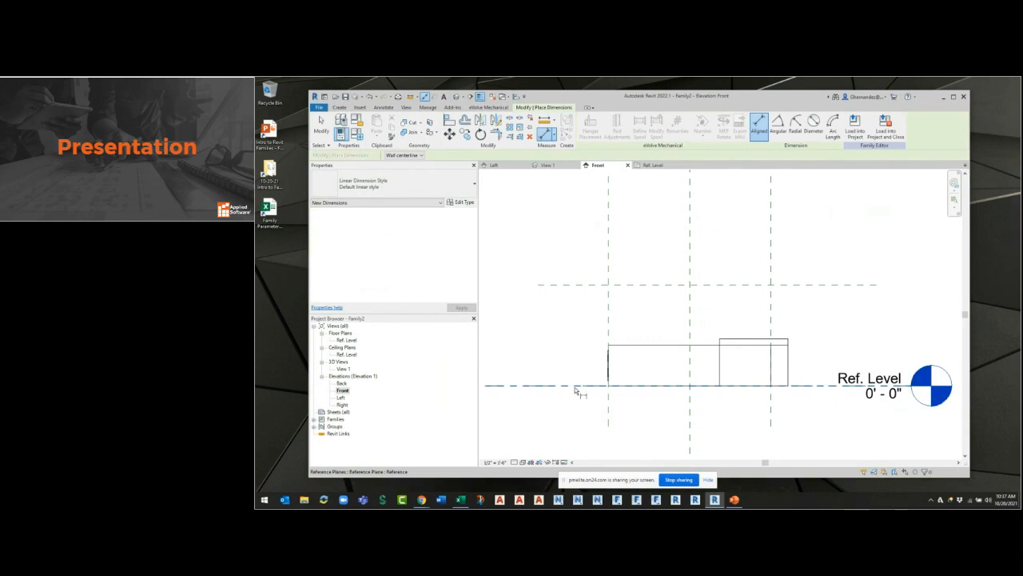
left_click(579, 387)
left_click(580, 284)
left_click(577, 329)
key("Escape")
key("Escape")
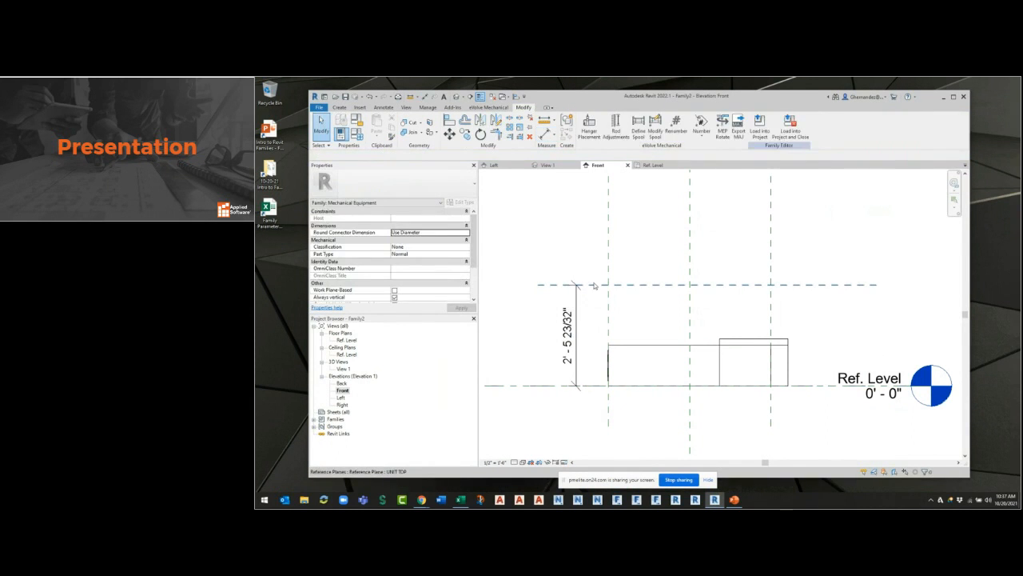
Try the UNIT TOP reference plane at 1' 0" above Ref. Level and set its height to 1' 4".
left_click(594, 285)
left_click(573, 336)
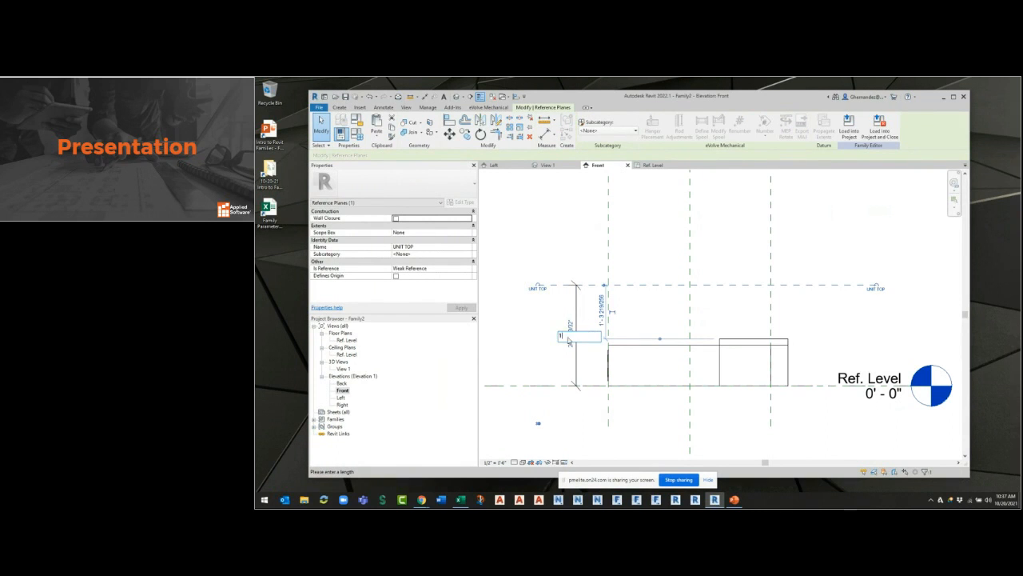
key("Return")
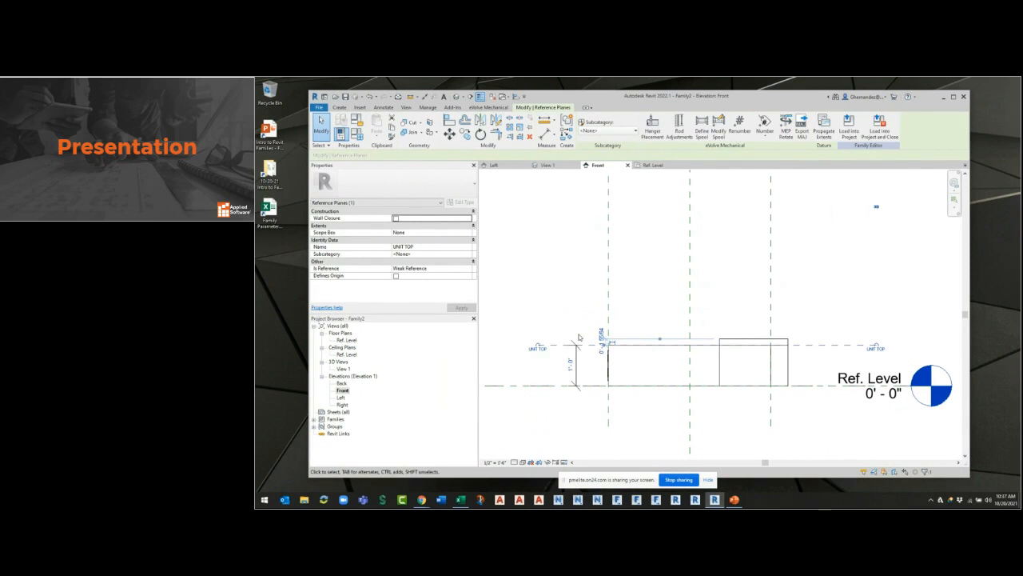
left_click(570, 364)
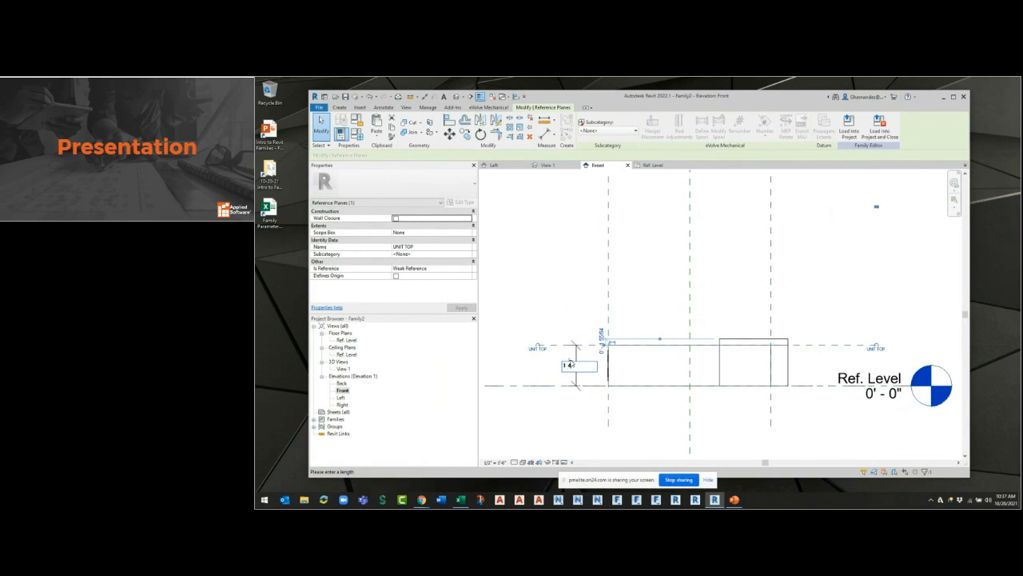
type("1 4")
key("Return")
key("Escape")
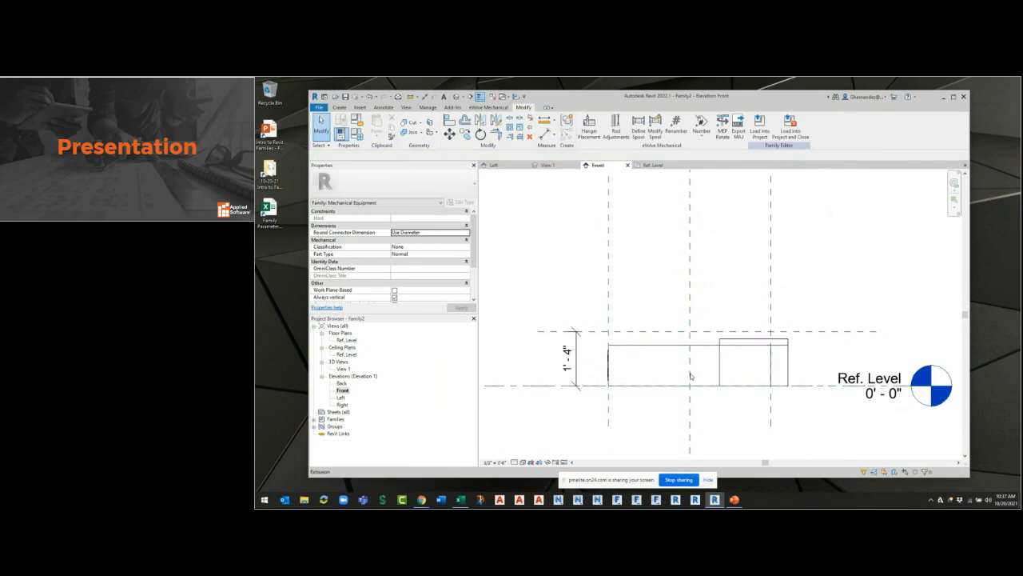
Label the vertical dimension with a new instance family parameter named UNIT - HEIGHT and choose its parameter group.
left_click(581, 359)
left_click(662, 125)
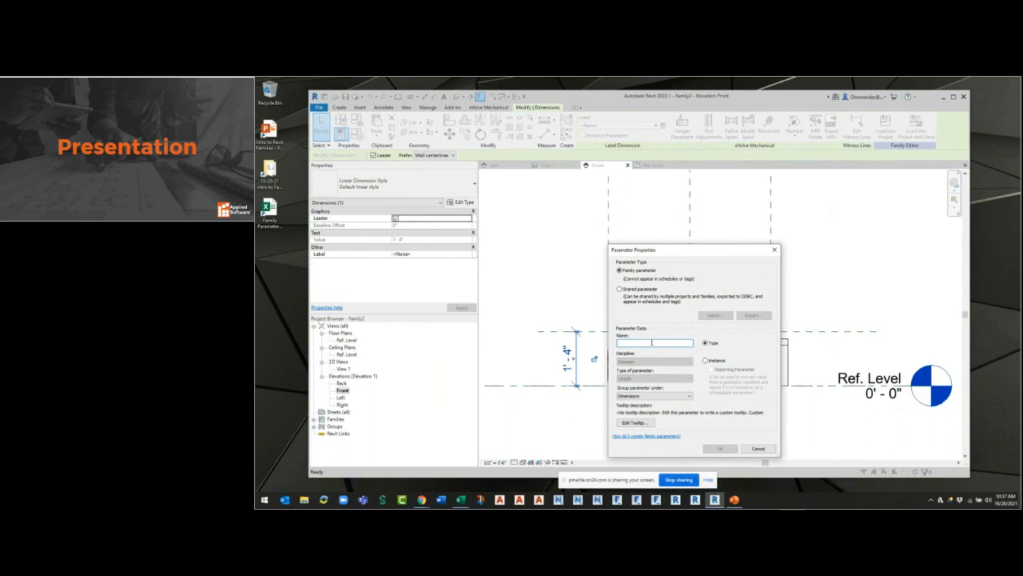
key("BackSpace")
key("BackSpace")
key("BackSpace")
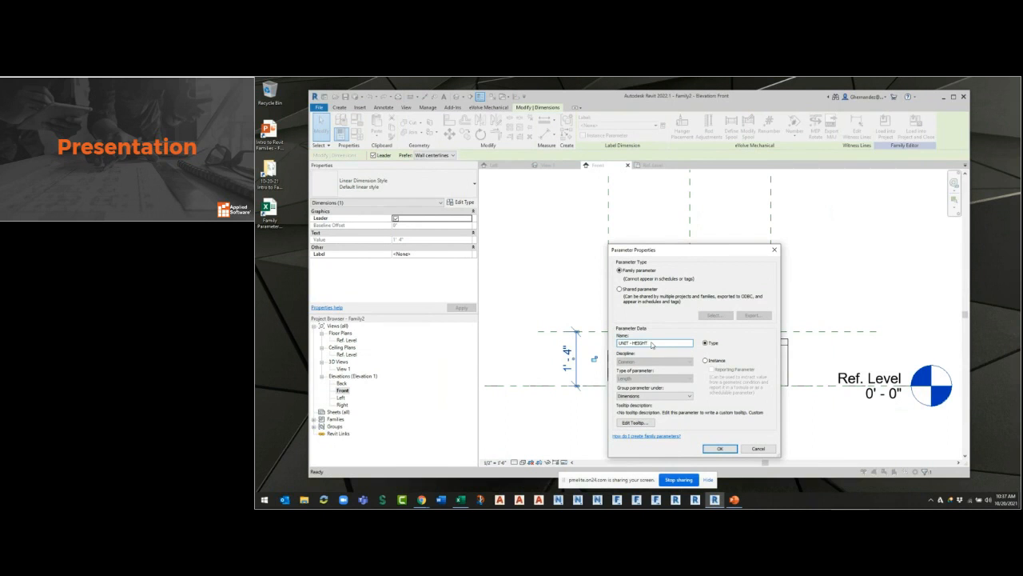
left_click(706, 361)
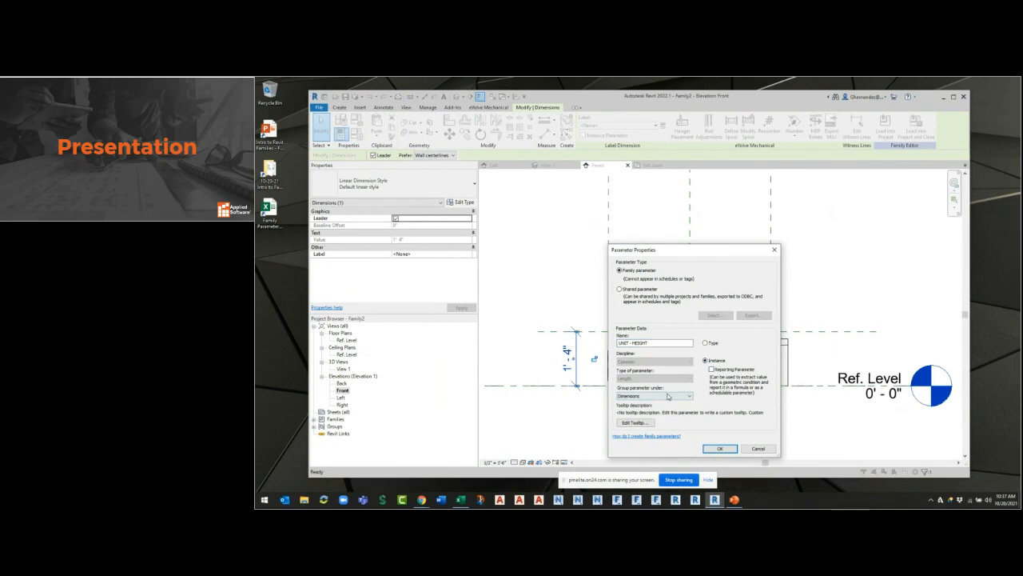
left_click(668, 396)
left_click(648, 339)
left_click(720, 449)
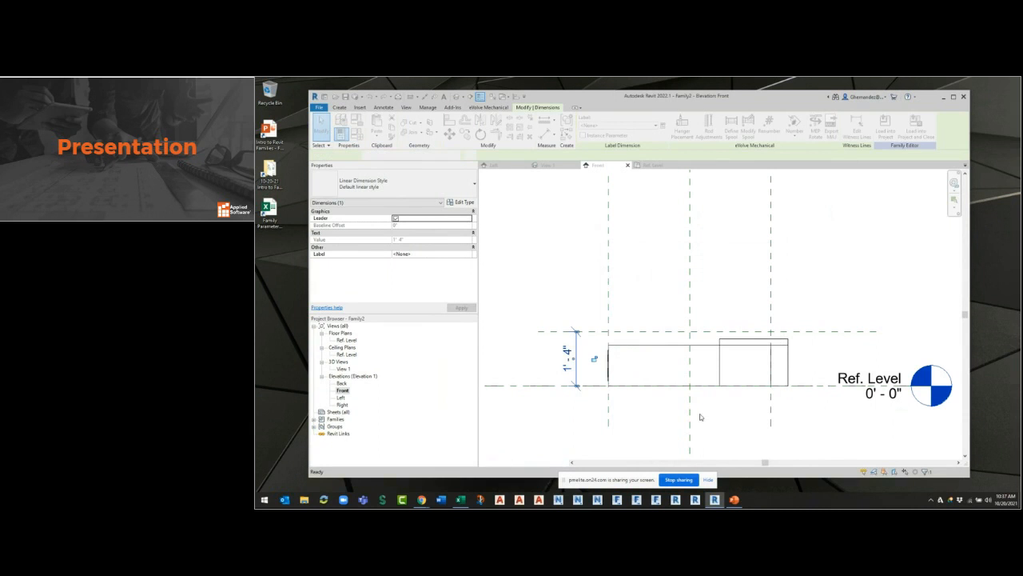
left_click(716, 371)
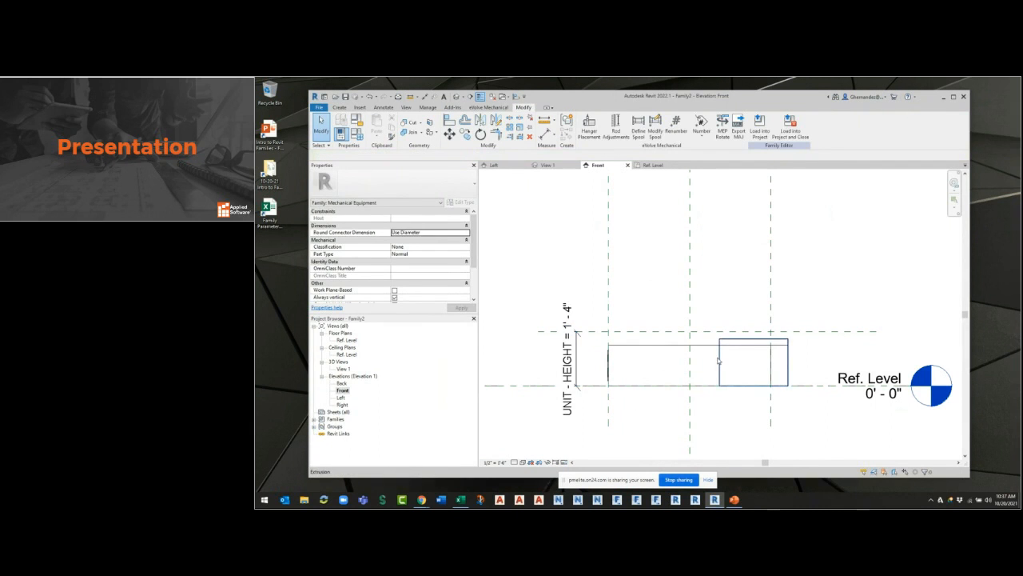
Try stretching the top of the box extrusion up to the UNIT TOP reference plane and locking it there.
scroll(684, 368, "up", 1)
left_click(635, 343)
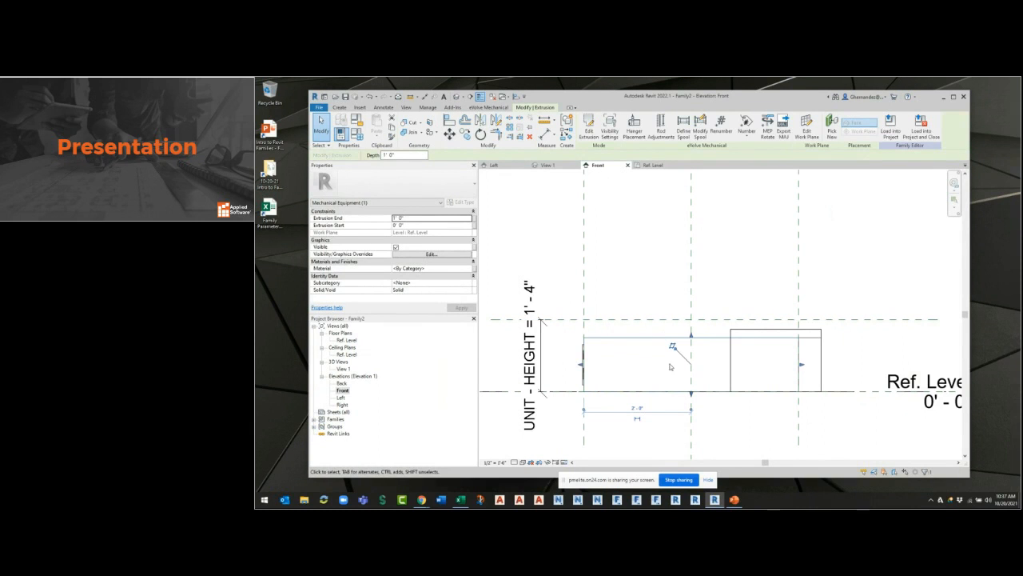
left_click_drag(692, 336, 691, 320)
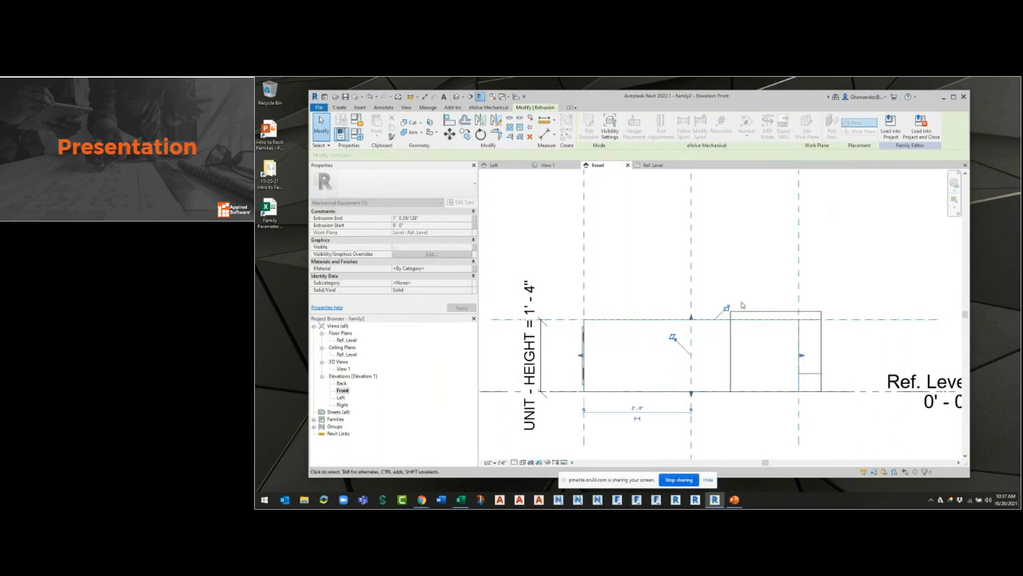
left_click(724, 310)
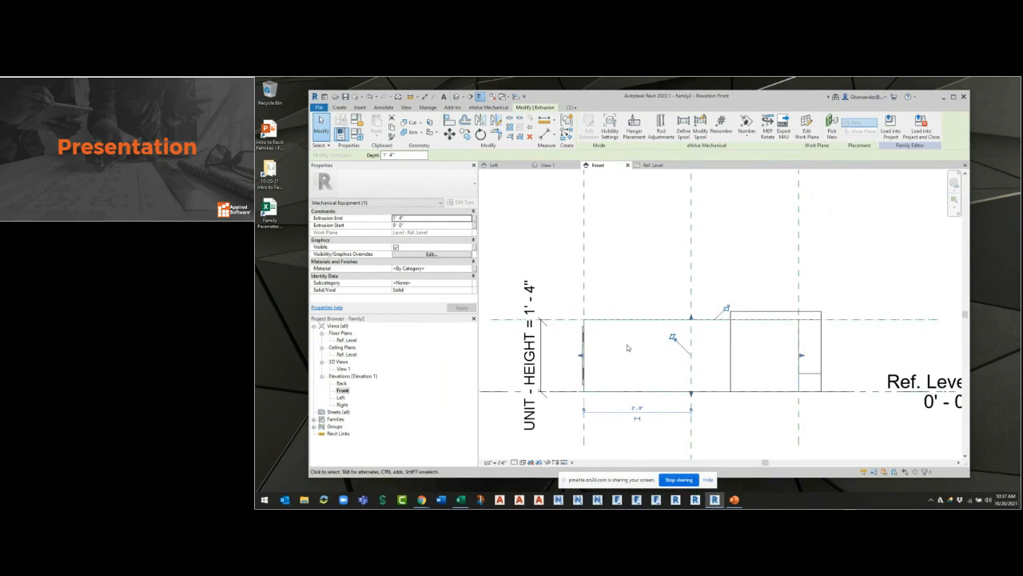
left_click(691, 410)
left_click(672, 336)
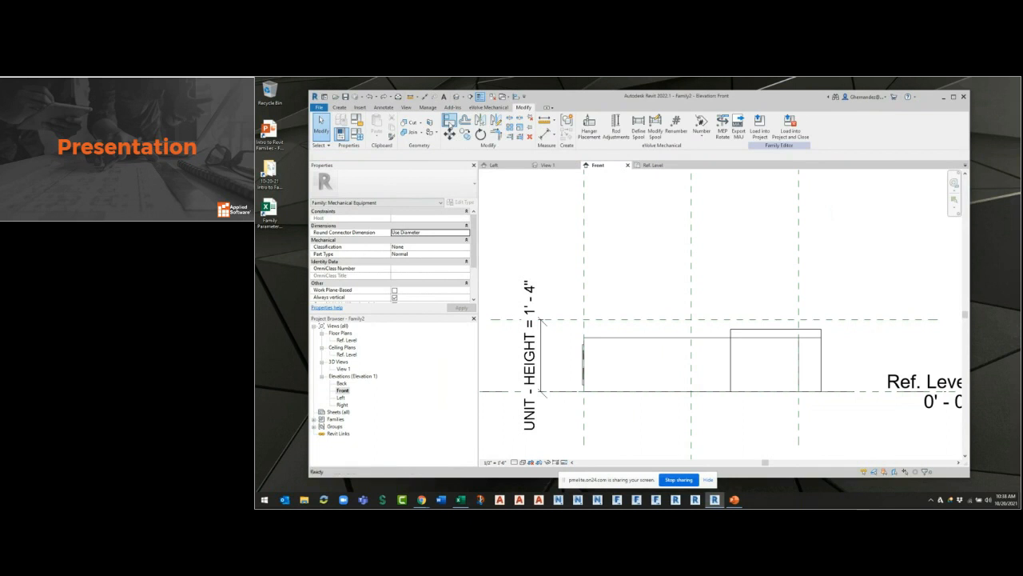
Align the top of the box extrusion to the UNIT TOP reference plane, and lower that plane to a height of 1' 2".
left_click(449, 121)
left_click(644, 320)
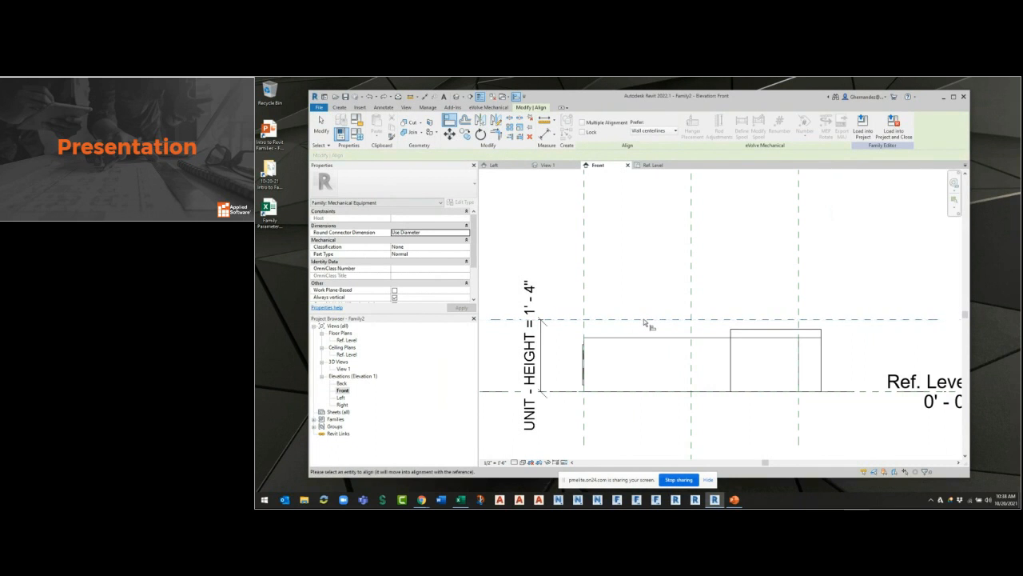
left_click(648, 339)
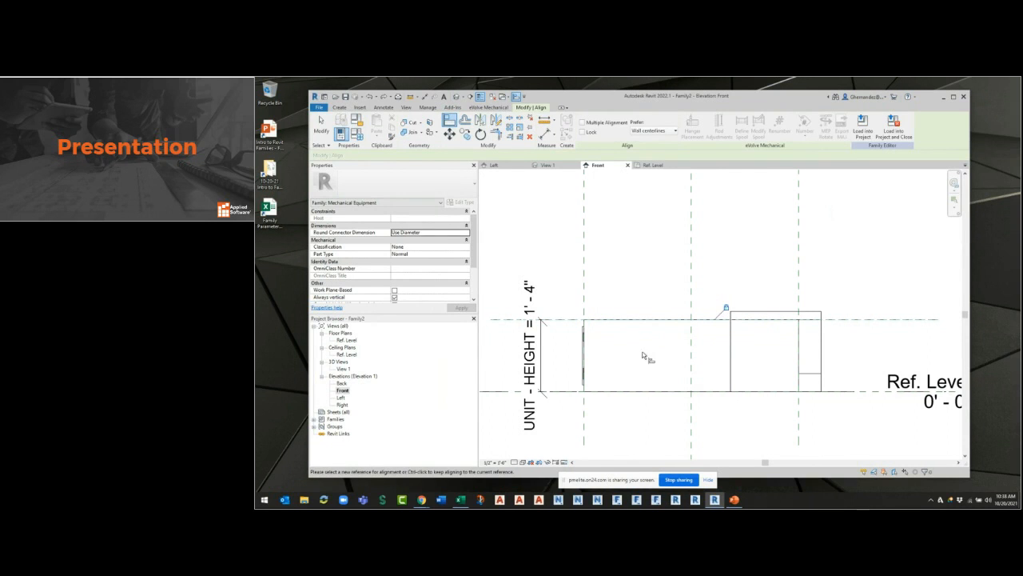
key("Escape")
key("Escape")
mouse_move(562, 320)
left_mouse_down()
mouse_move(567, 279)
mouse_move(554, 328)
left_mouse_up()
left_click(574, 417)
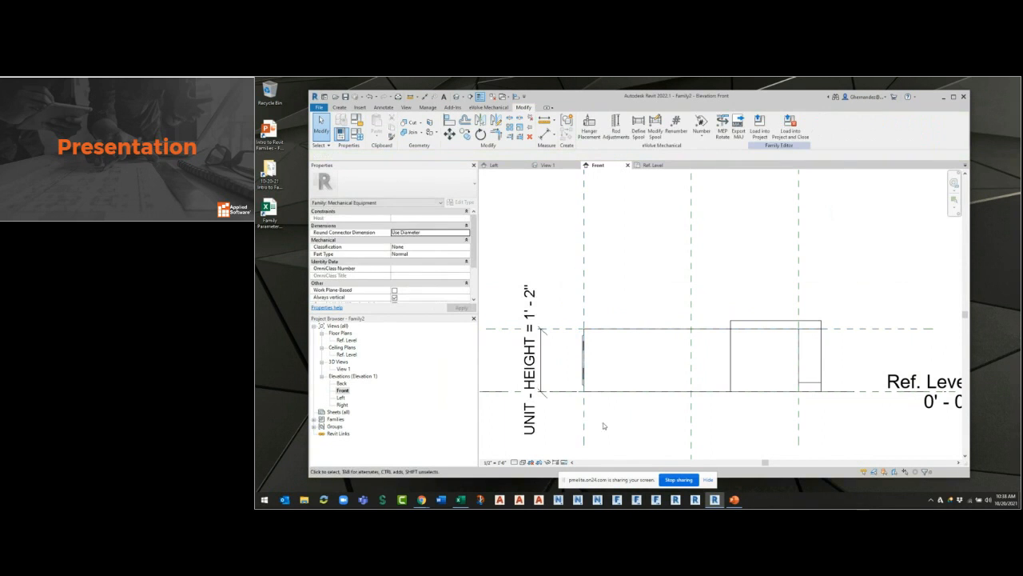
View the box in 3D, turned to face its right side with the round collar.
left_click(559, 164)
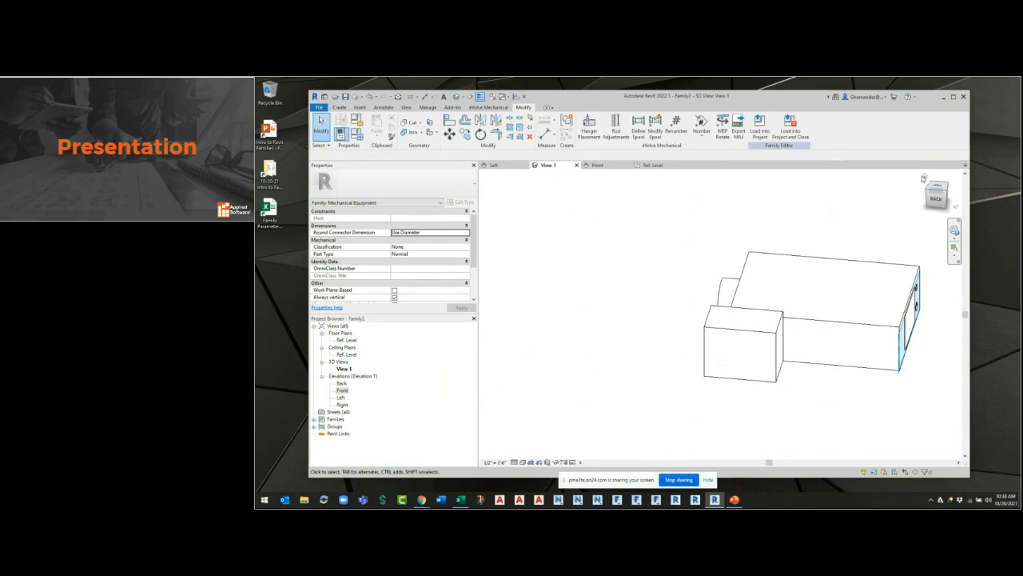
left_click(923, 177)
middle_click_drag(809, 388, 706, 279, "shift")
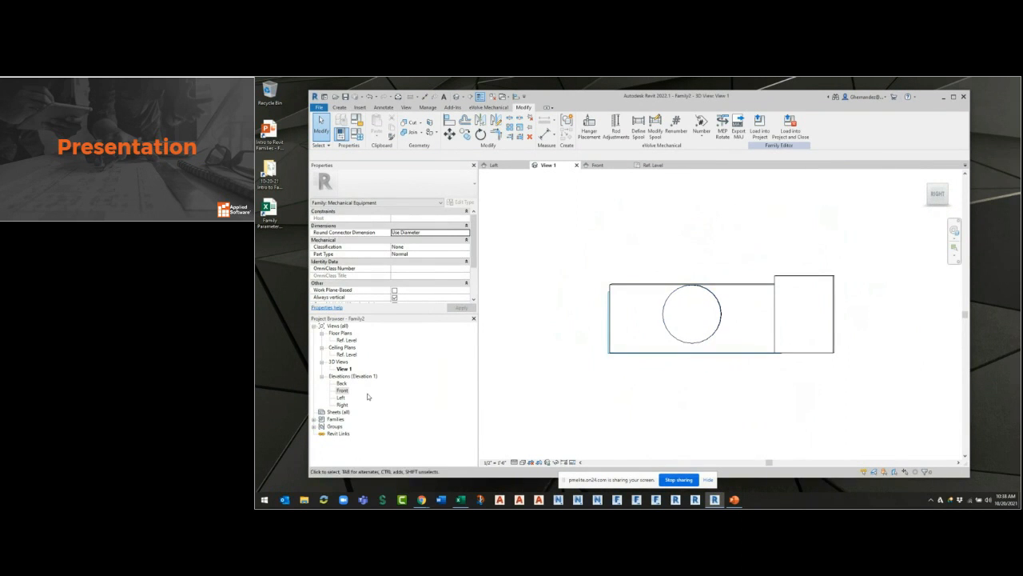
Set the visual style of both the Left and Right elevation views to Hidden Line.
double_click(341, 397)
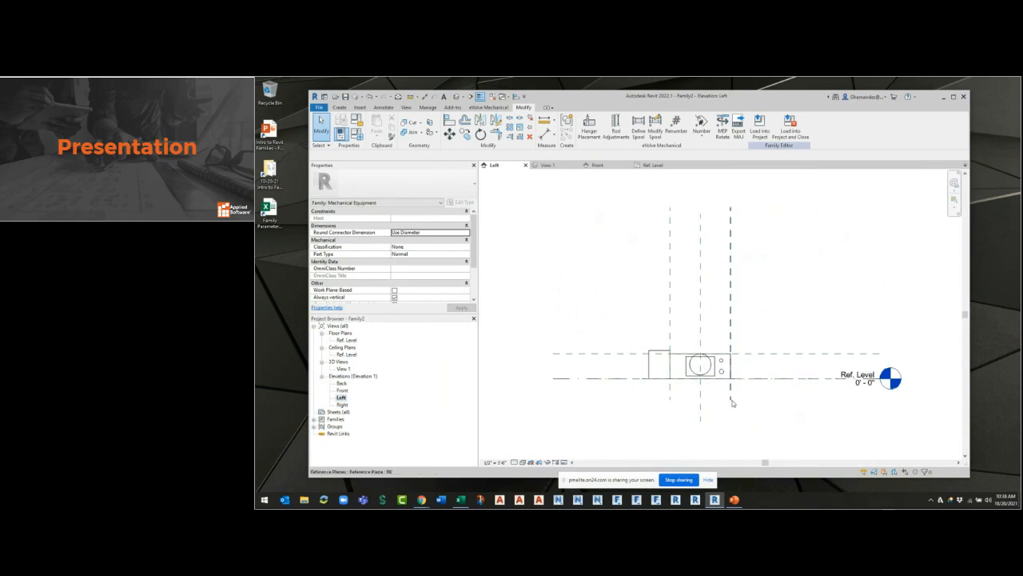
left_click(522, 462)
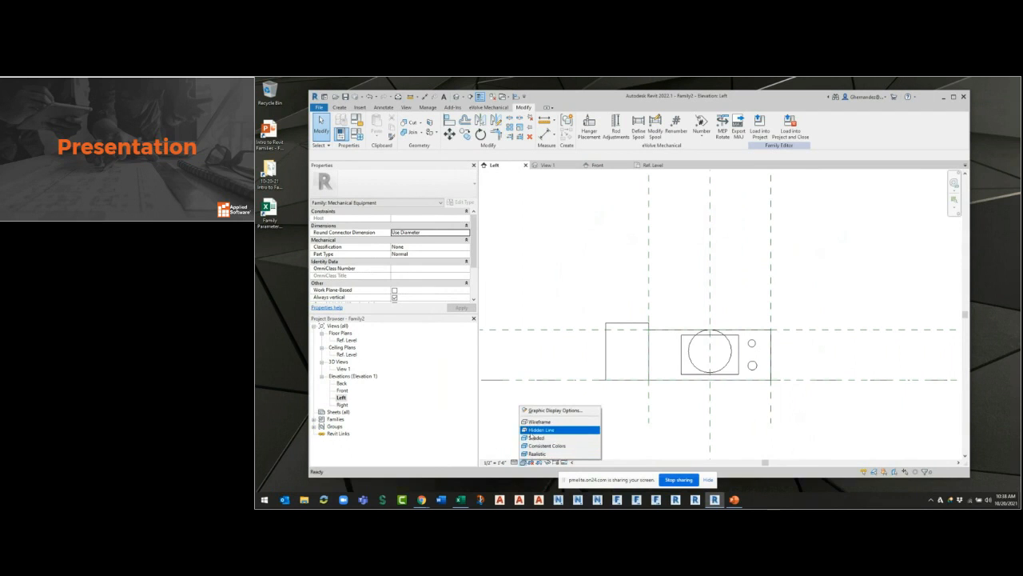
left_click(539, 429)
double_click(341, 404)
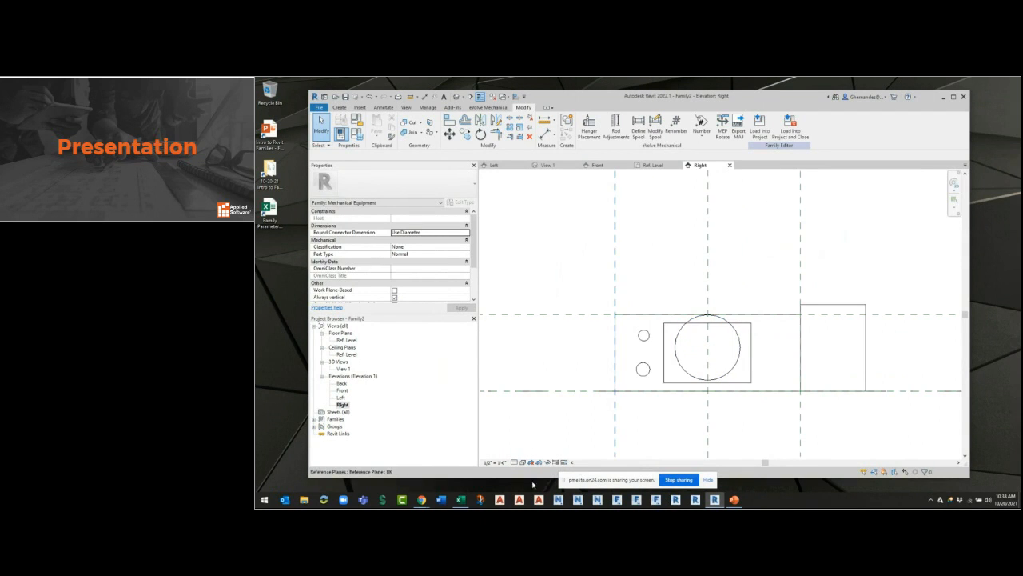
left_click(515, 462)
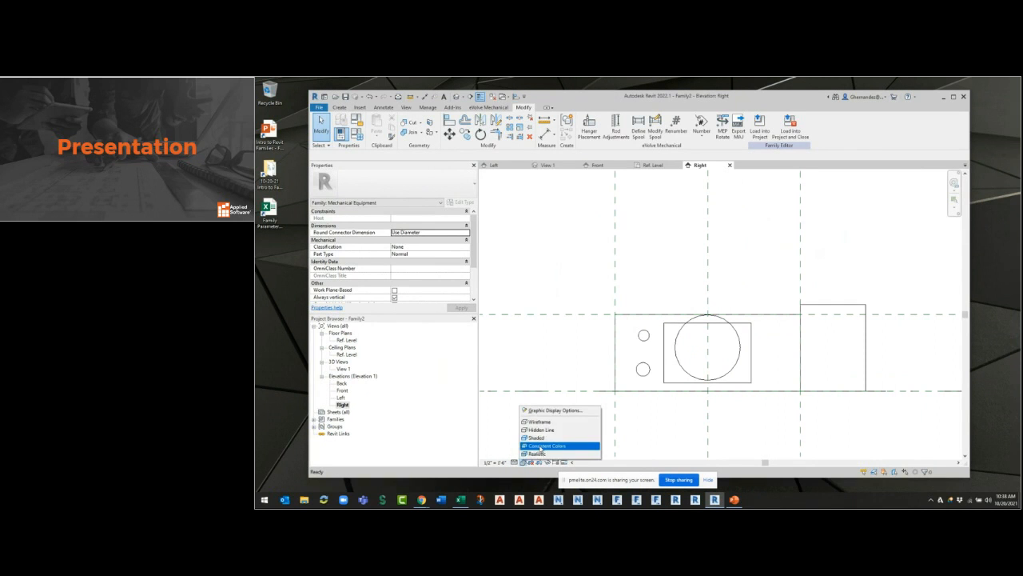
left_click(549, 437)
Edit the round collar's extrusion sketch in the Right elevation and stretch the work plane grid above the box.
scroll(734, 369, "up", 2)
left_click(736, 374)
double_click(736, 373)
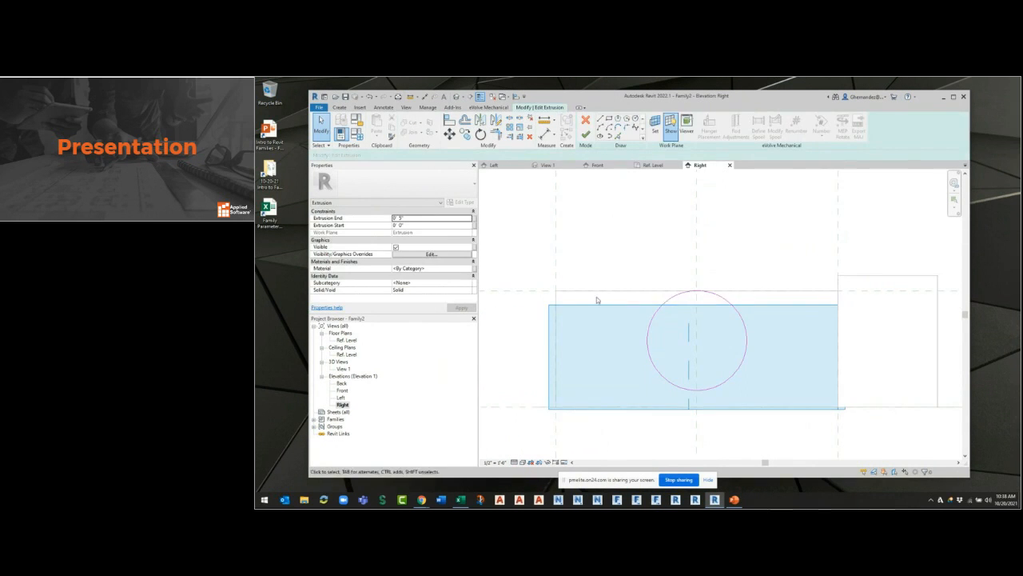
left_click_drag(684, 307, 699, 247)
left_click(735, 347)
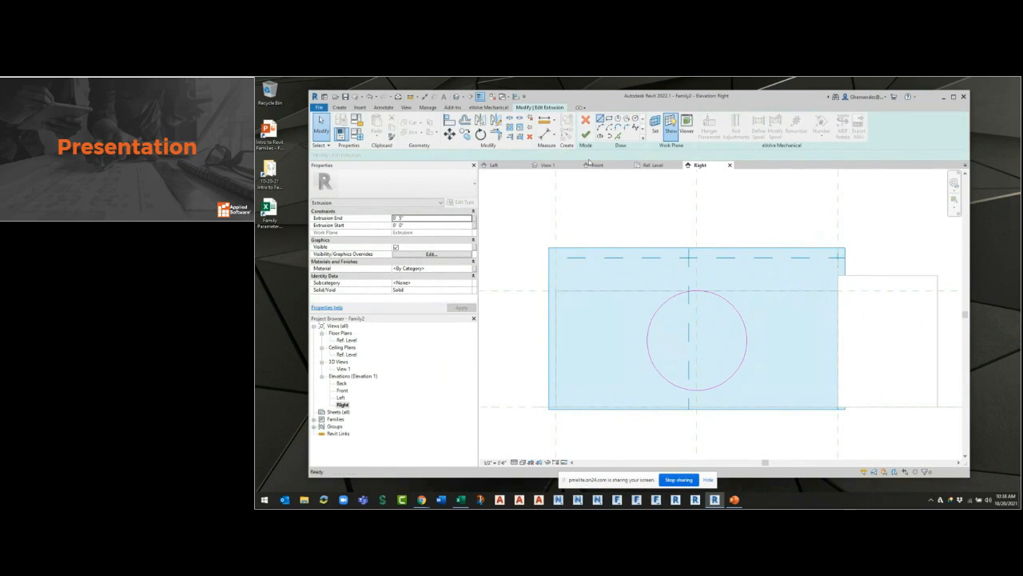
Draw a diagonal helper line across the box face, from its upper-left corner to its lower-right corner.
left_click(599, 118)
left_click(557, 291)
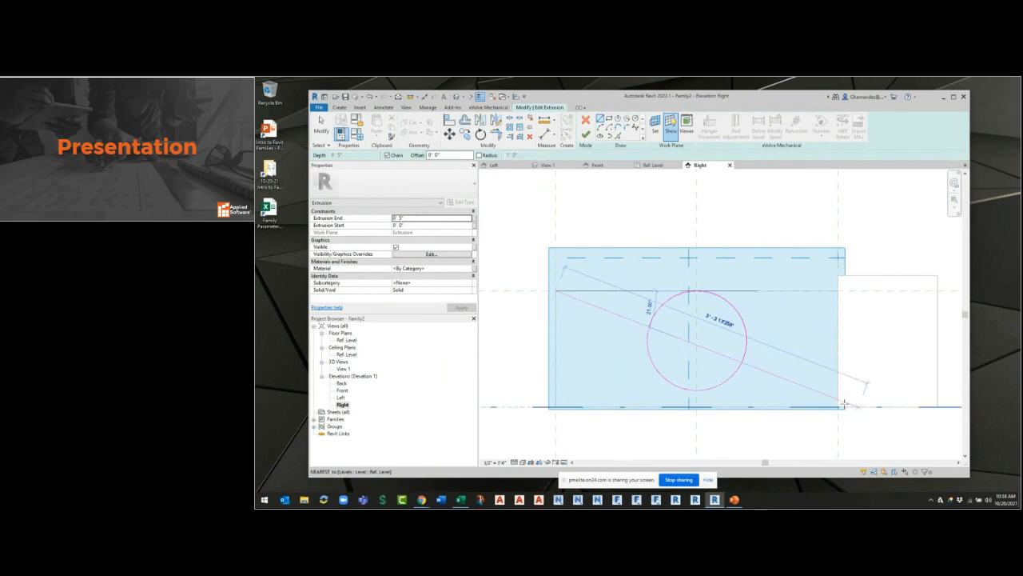
left_click(840, 408)
key("Escape")
key("Escape")
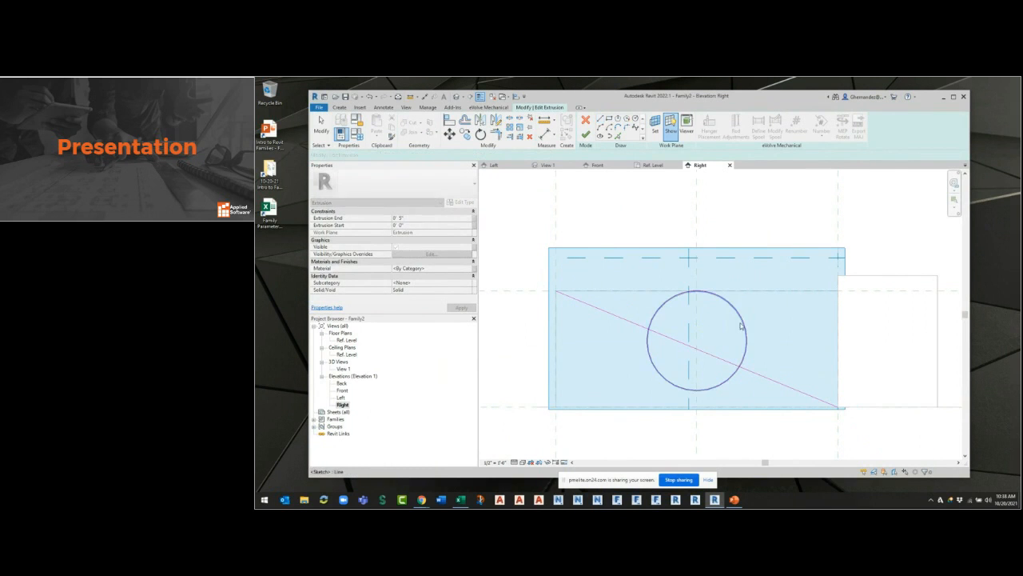
Move the collar's circle so its center lies on the diagonal's midpoint, then delete the helper line and finish the sketch.
left_click(448, 135)
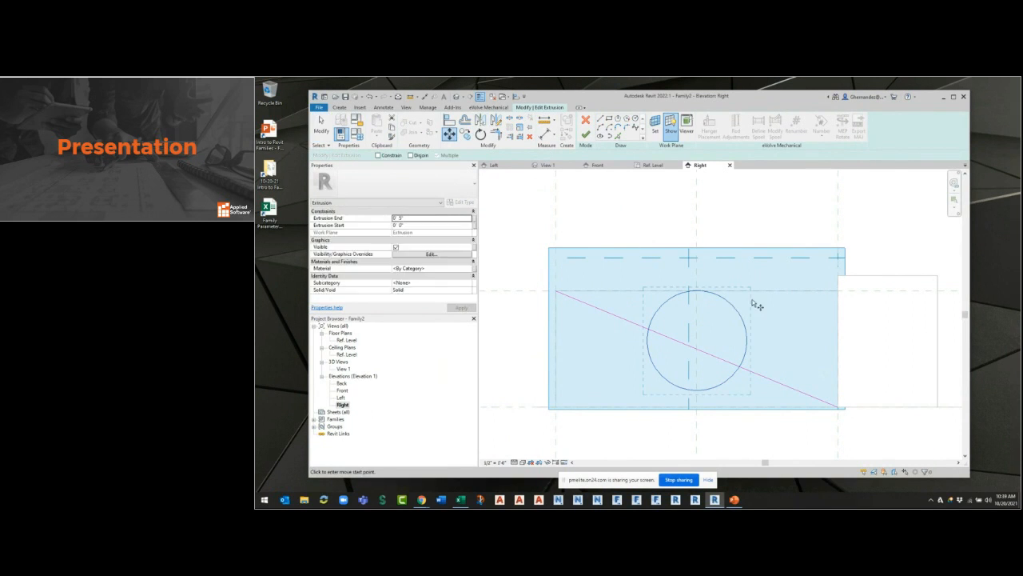
left_click(737, 309)
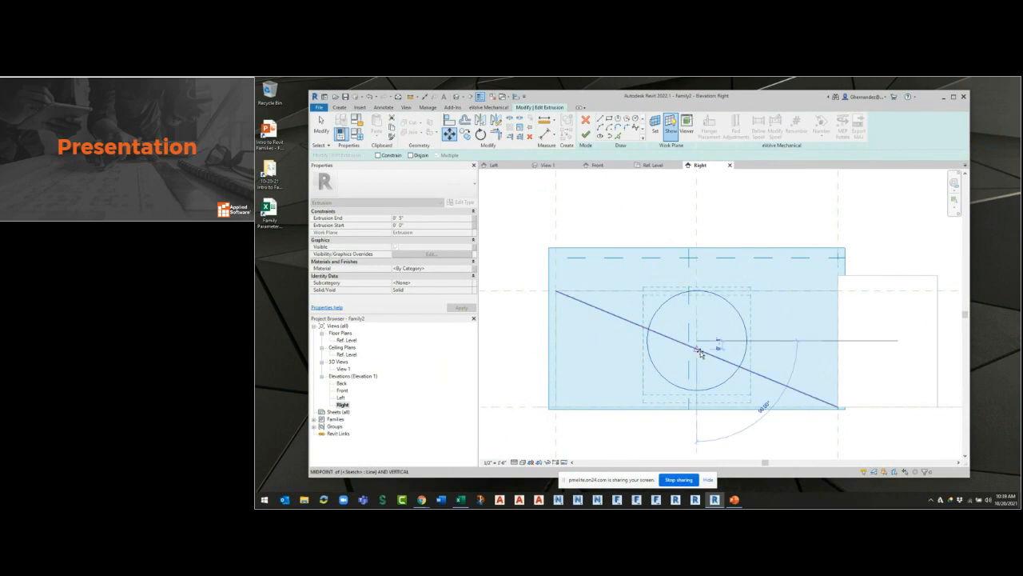
left_click(701, 351)
left_click(763, 376)
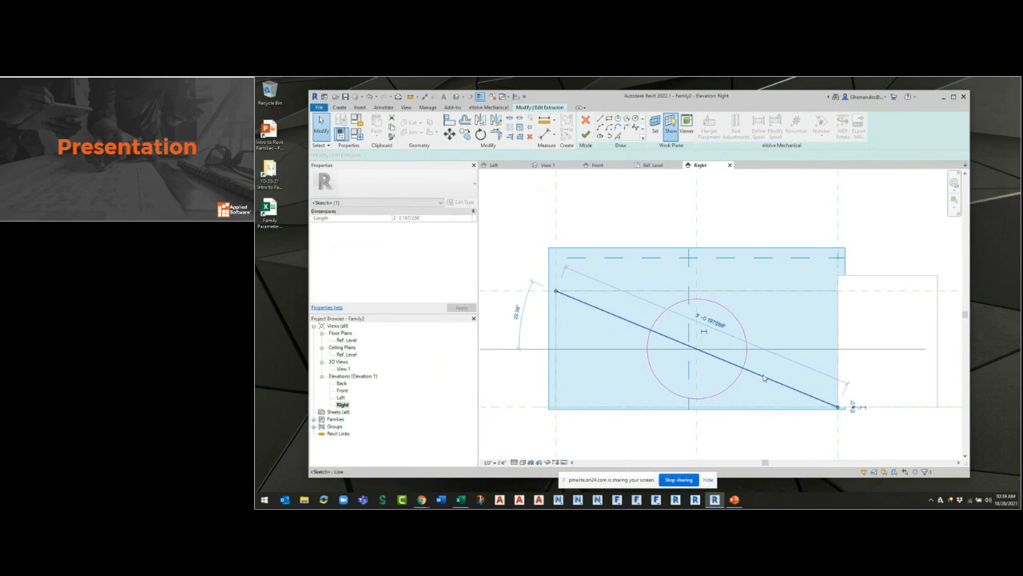
key("Delete")
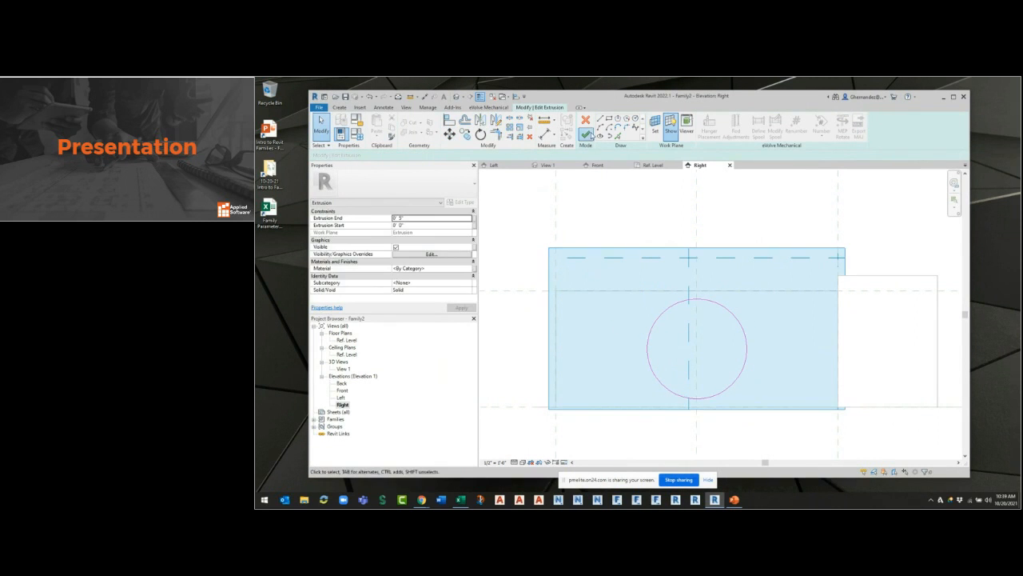
left_click(591, 135)
left_click(736, 407)
middle_click_drag(793, 349, 750, 367)
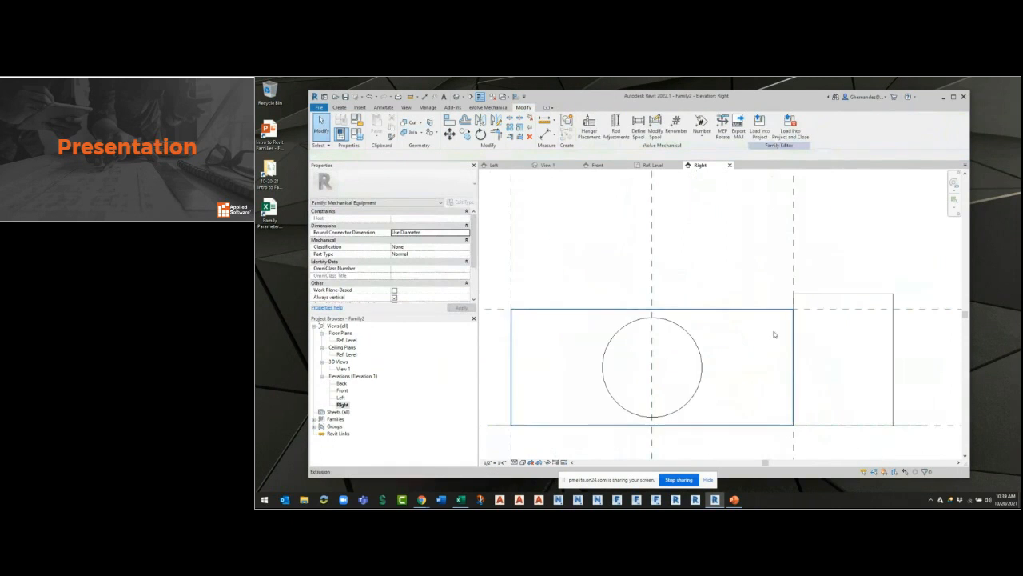
In the 3D view, set the work plane to the outer face of the round collar using Pick a plane.
left_click(544, 166)
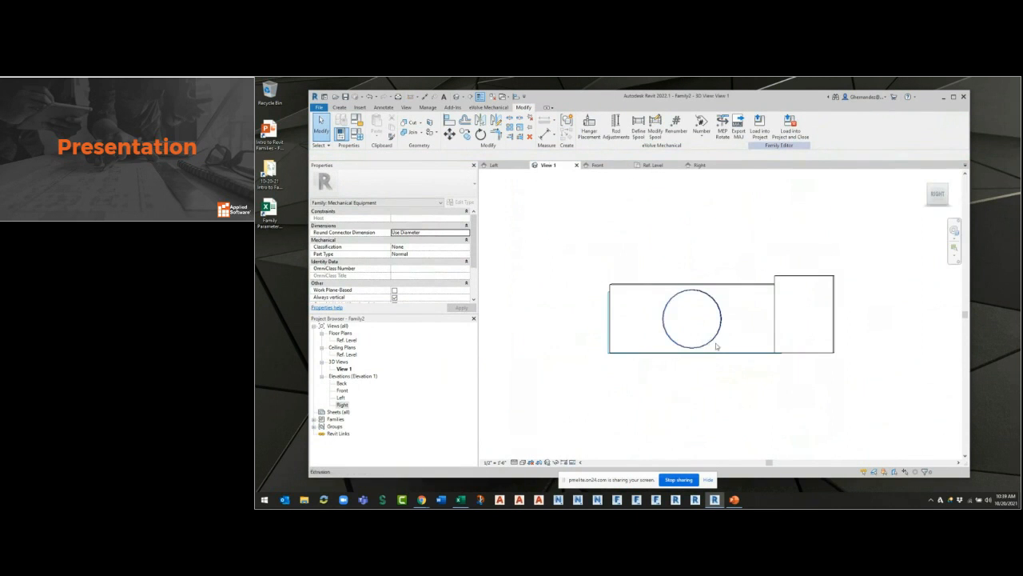
left_click(925, 185)
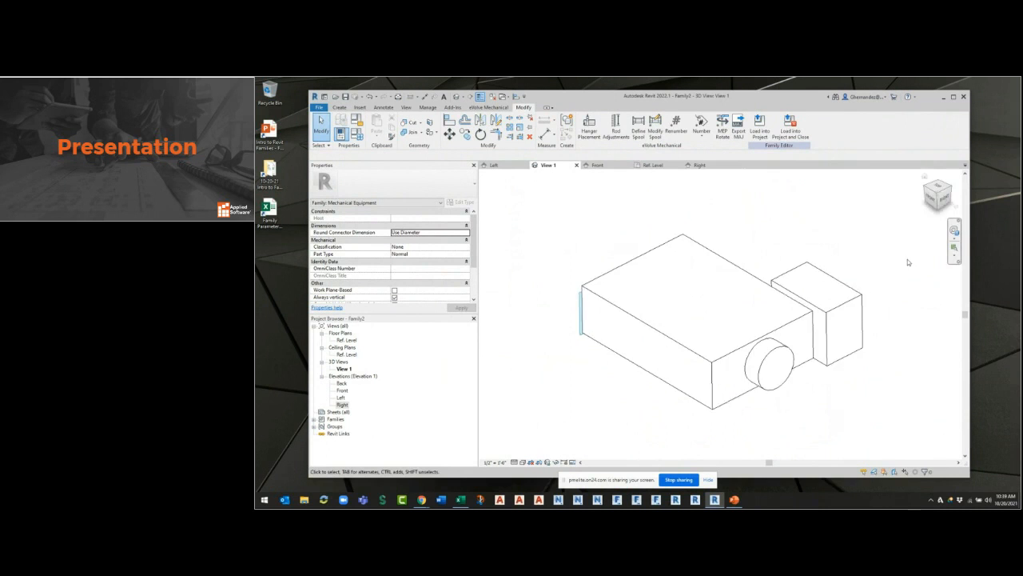
mouse_move(775, 390)
middle_mouse_down("shift")
mouse_move(630, 334)
mouse_move(820, 315)
mouse_move(624, 343)
mouse_move(816, 401)
mouse_move(767, 398)
middle_mouse_up("shift")
scroll(765, 397, "up", 3)
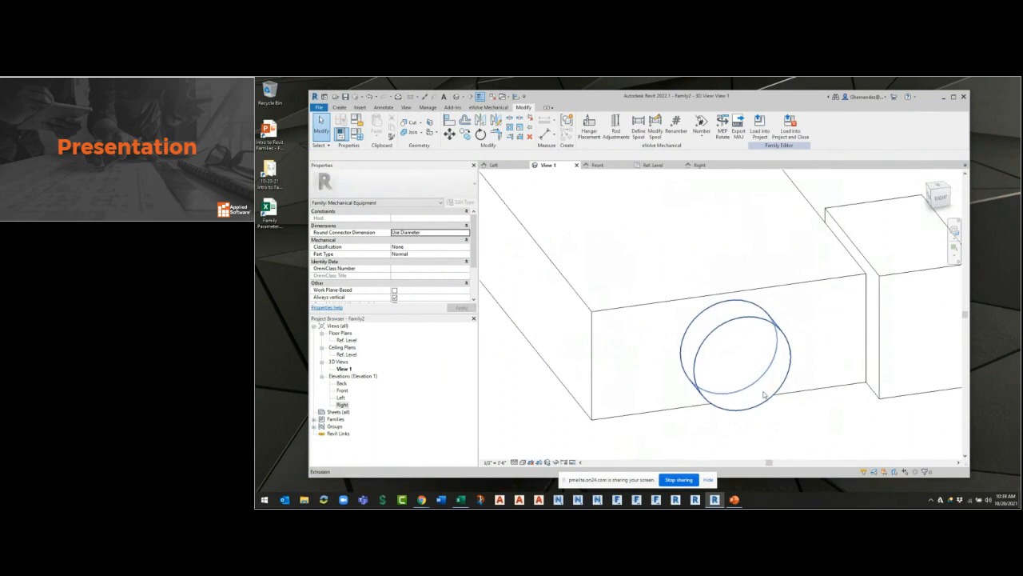
left_click(339, 107)
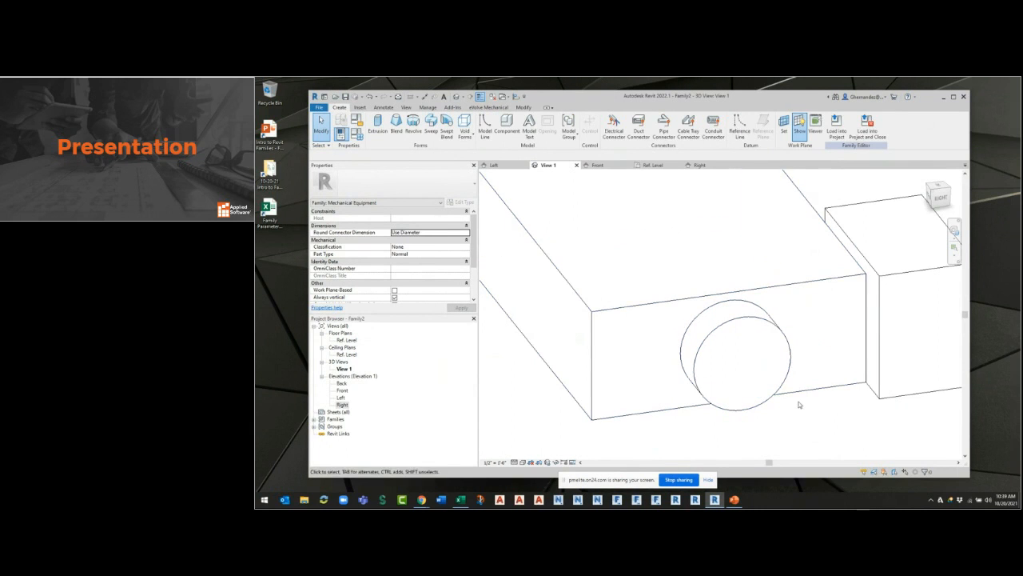
left_click(784, 135)
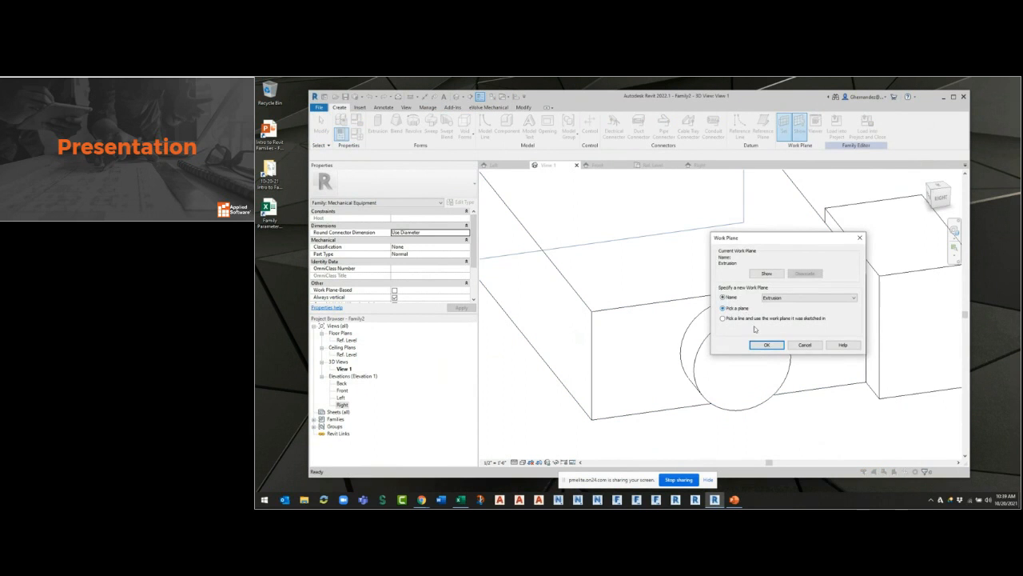
left_click(757, 344)
left_click(771, 410)
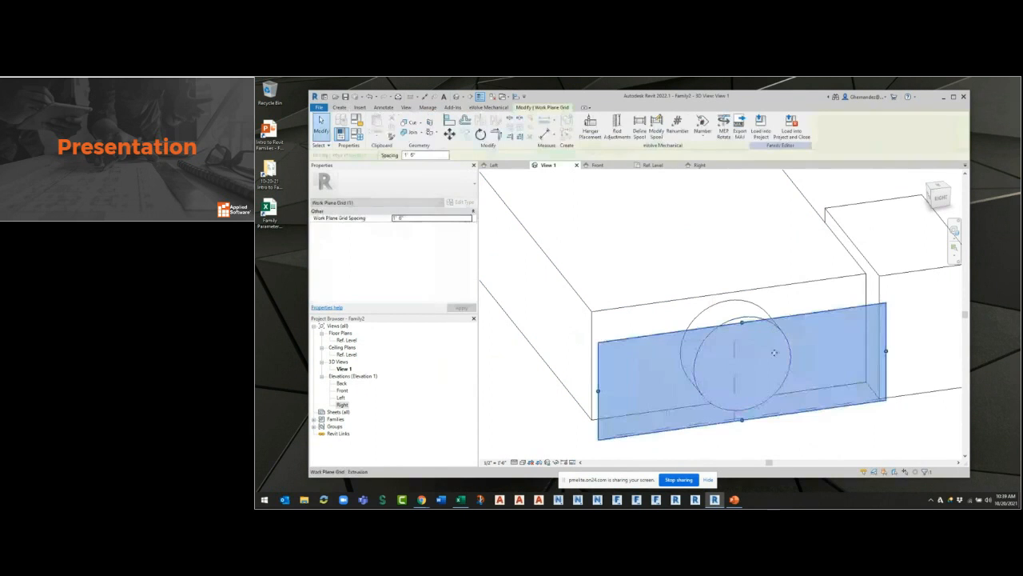
Stretch the upper edge of the work plane grid above the top of the box.
key("Escape")
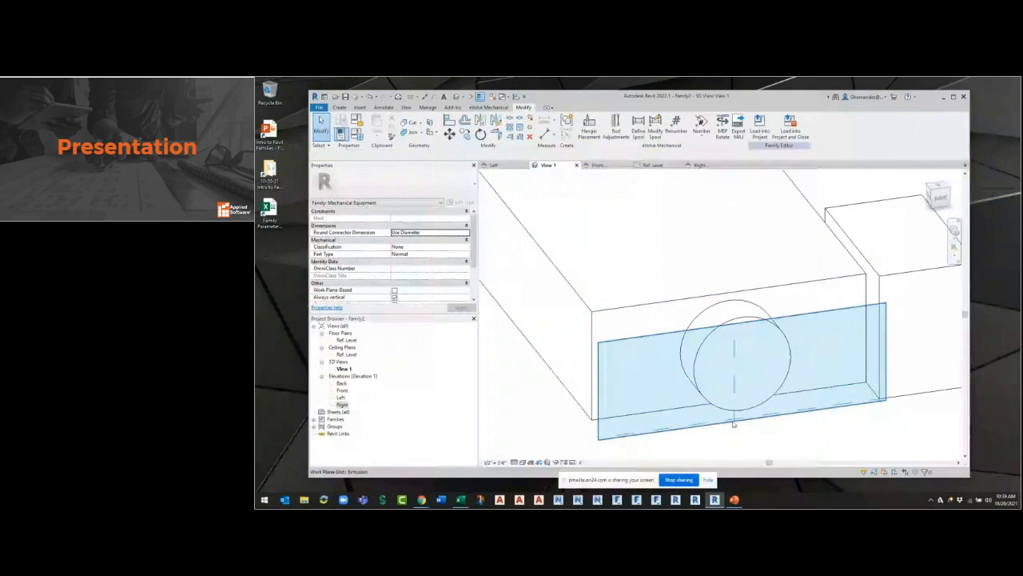
left_click(737, 341)
key("Escape")
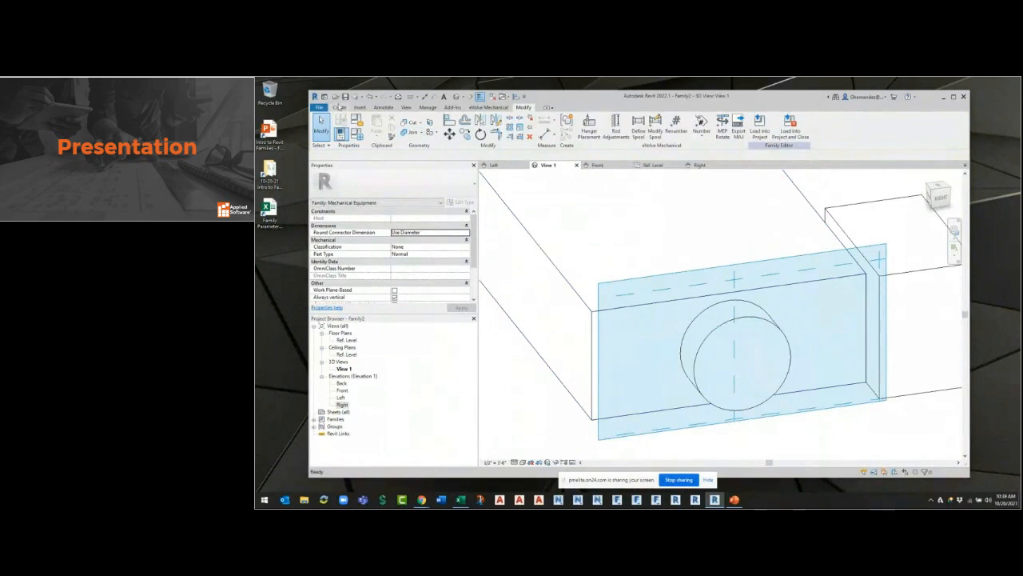
Create a void extrusion from a circle of about 4 3/4" radius, concentric with the round collar on its outer face.
left_click(340, 106)
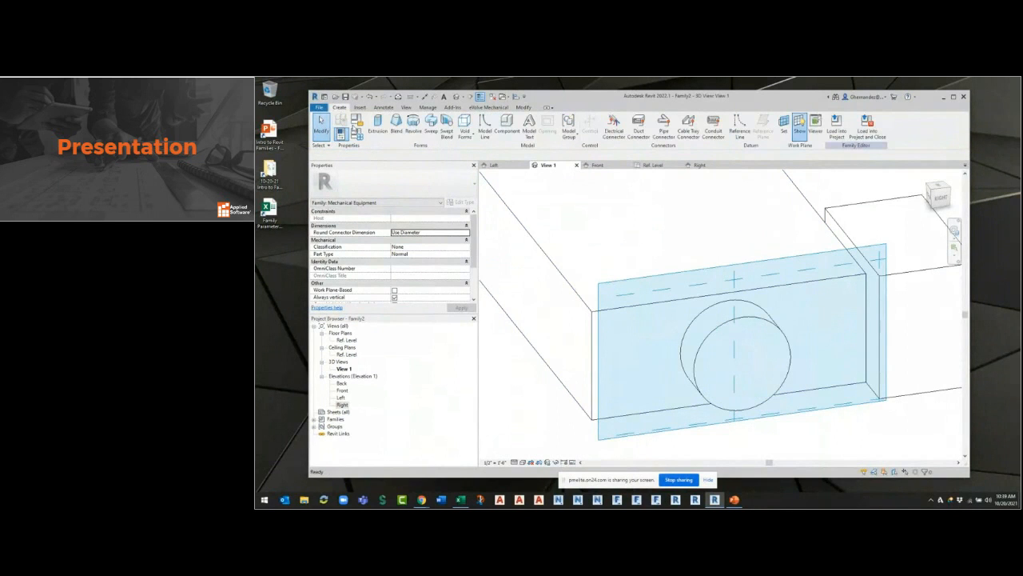
left_click(465, 135)
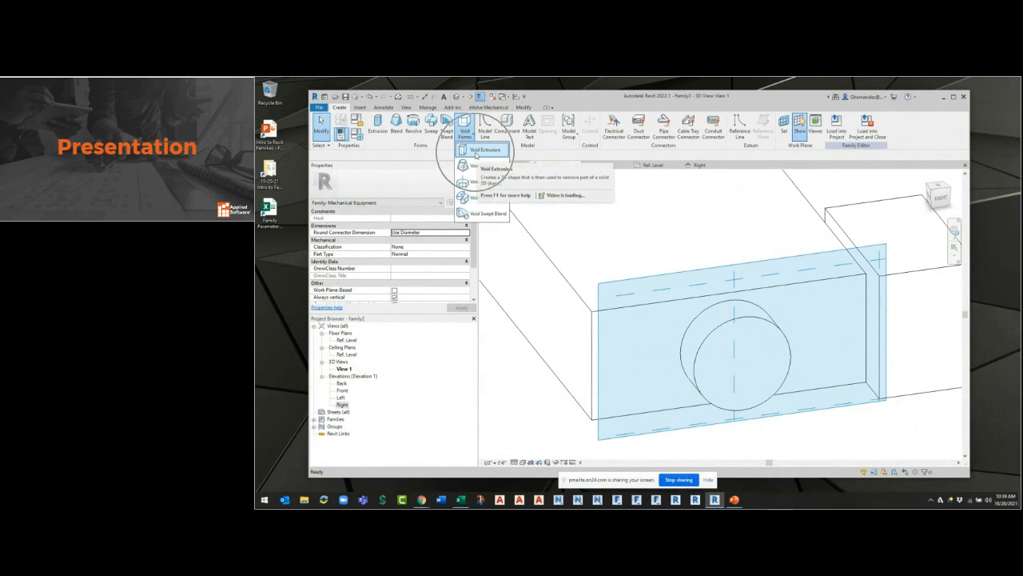
left_click(483, 150)
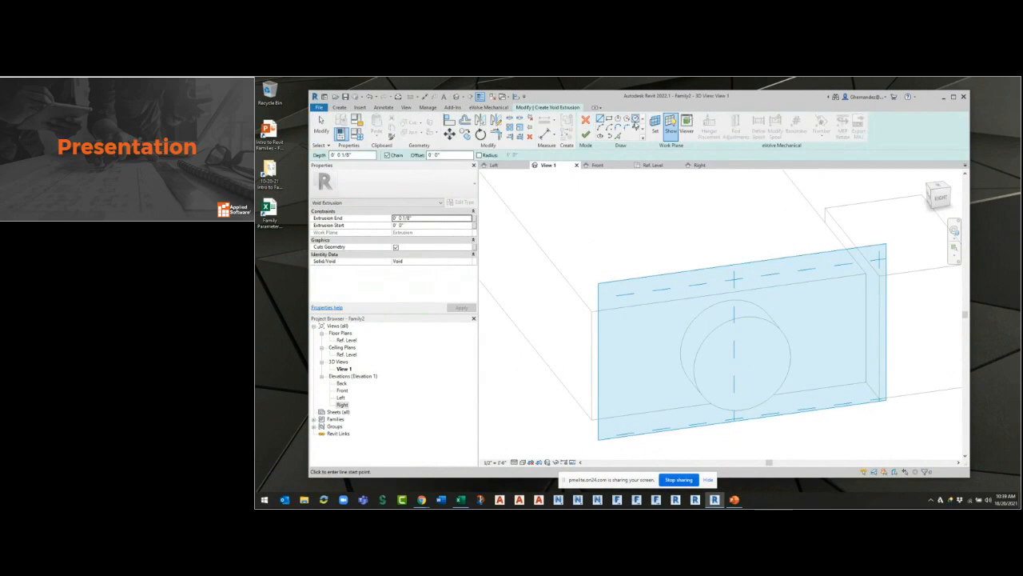
left_click(743, 363)
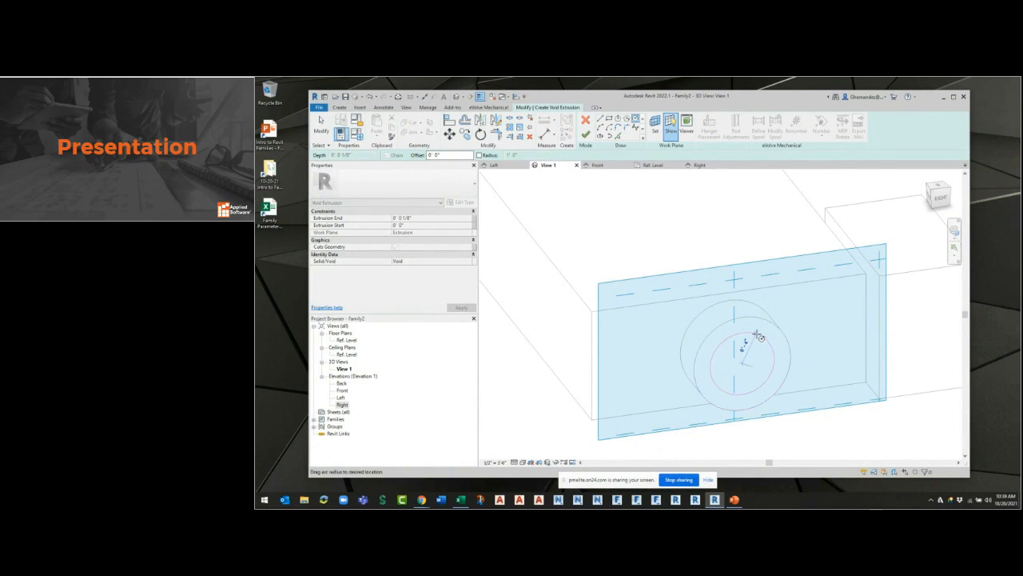
left_click(769, 334)
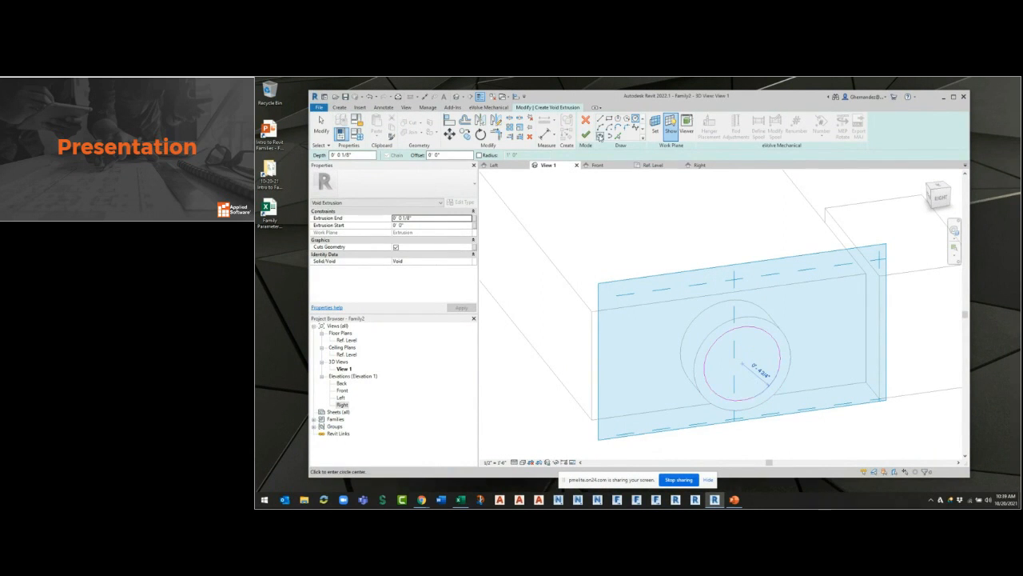
left_click(586, 134)
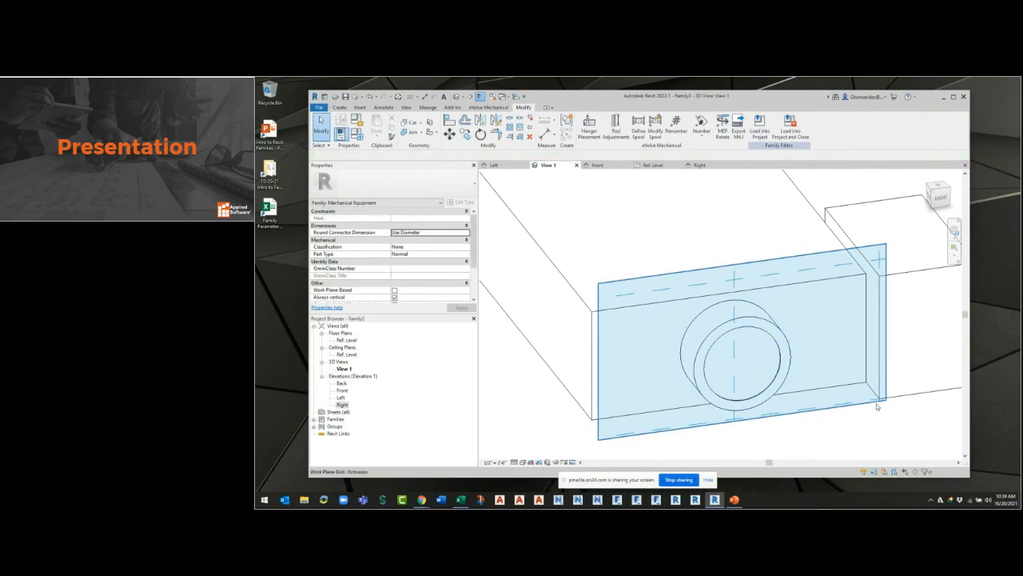
Hide the work plane in the 3D view and set the view's visual style to Shaded.
left_click(341, 108)
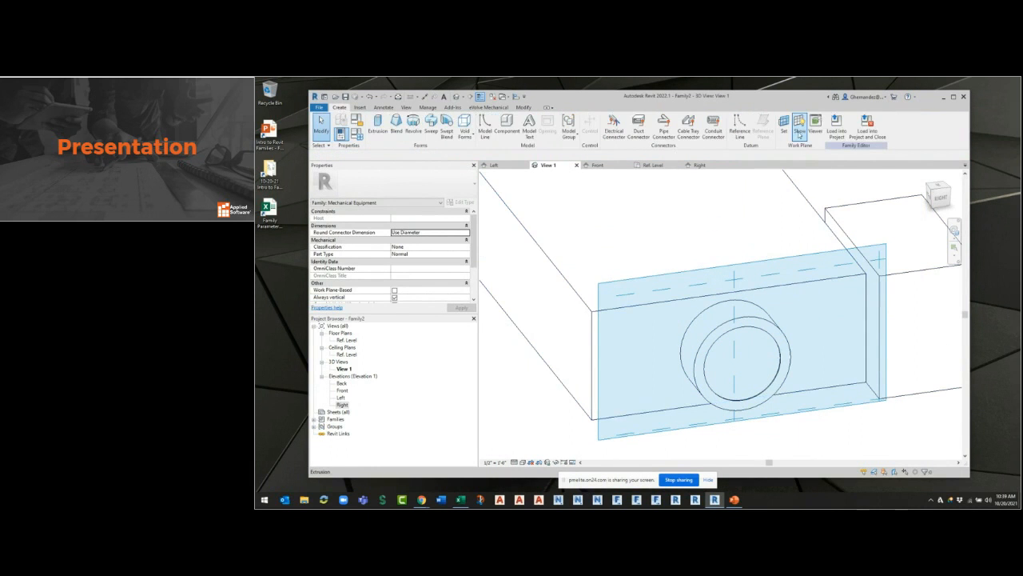
left_click(797, 131)
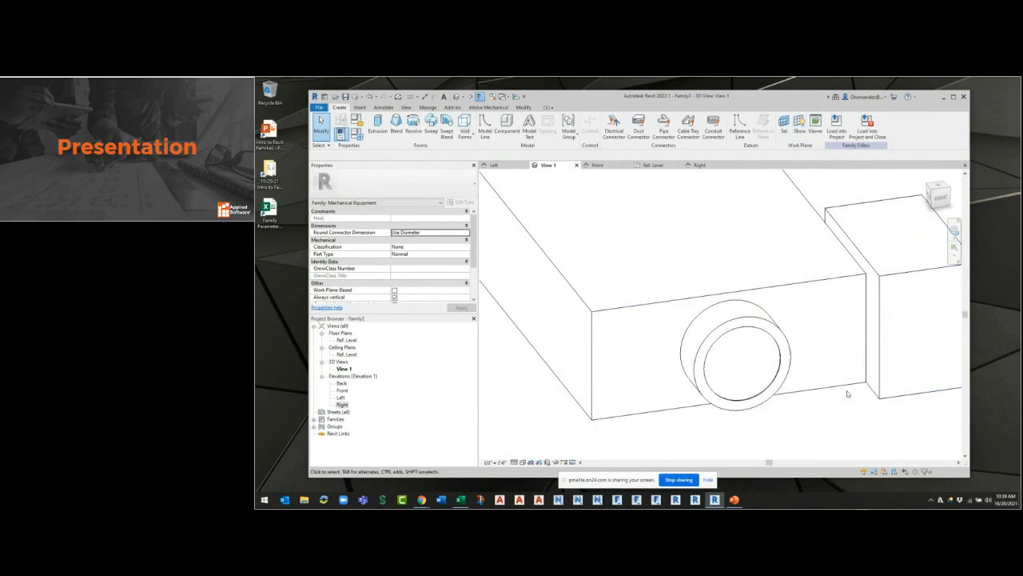
left_click(521, 462)
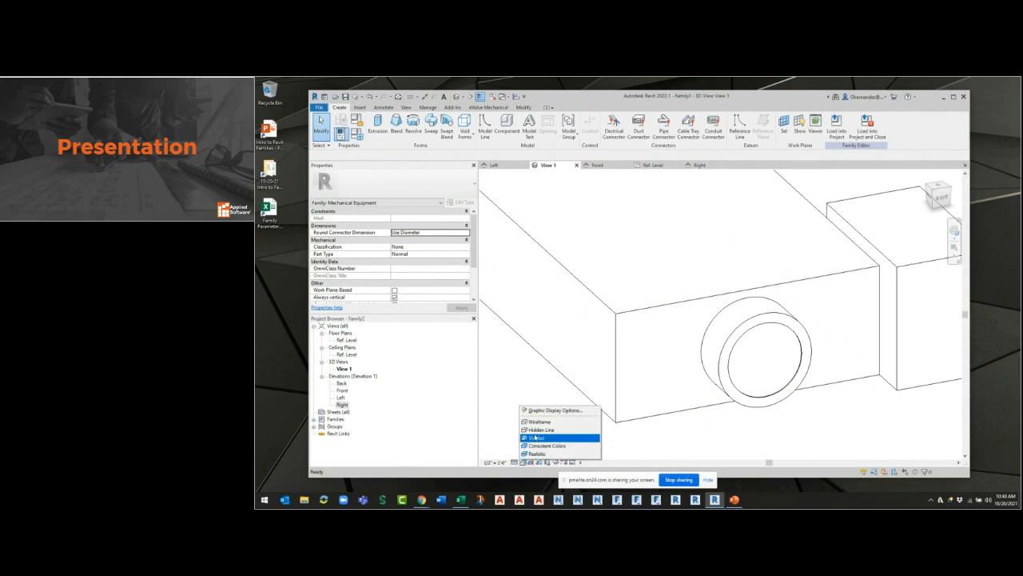
left_click(536, 439)
middle_click_drag(823, 413, 870, 418, "shift")
Stretch the void extrusion outward past the round collar's outer face and inward through the collar.
left_click(866, 351)
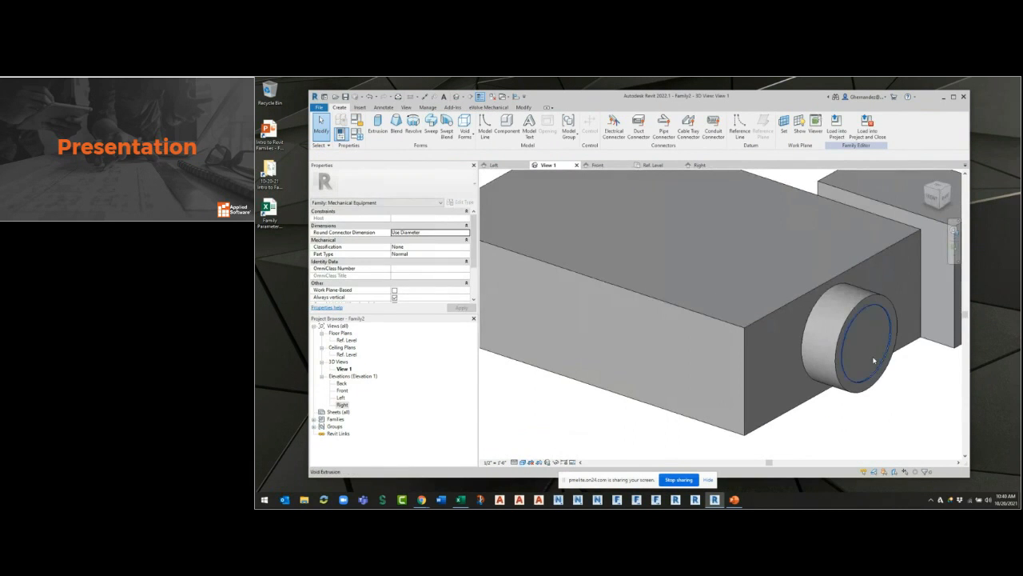
left_click_drag(870, 345, 907, 357)
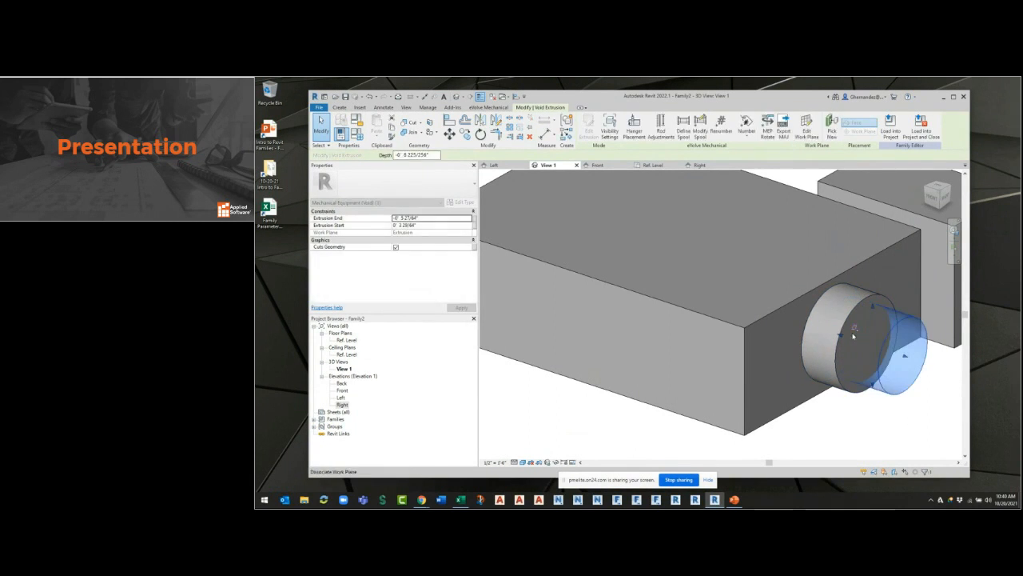
left_click(863, 406)
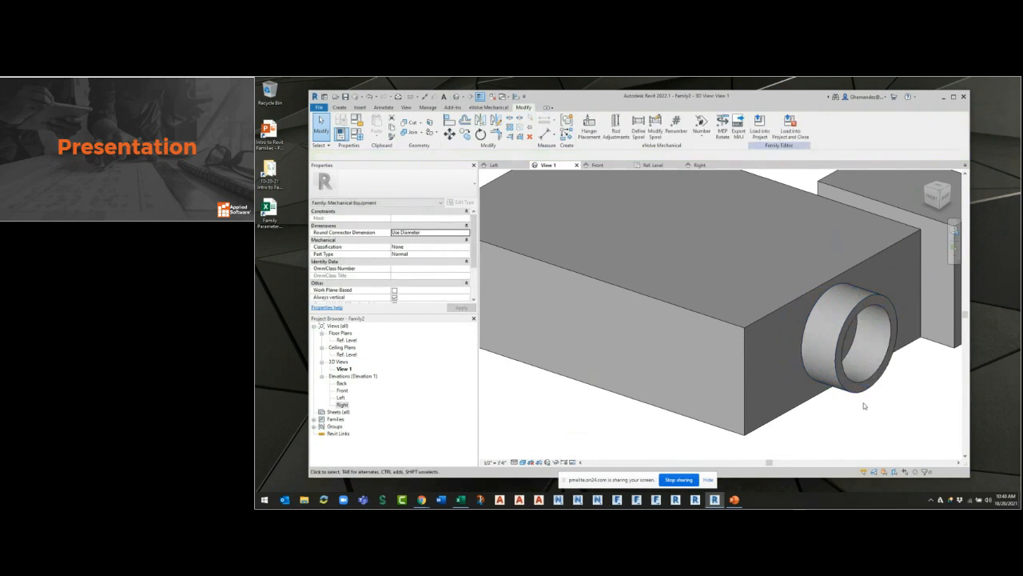
Try moving the solid round collar across the box face independently of its void, then undo the moves.
middle_click_drag(918, 385, 752, 365, "shift")
mouse_move(805, 406)
middle_mouse_down("shift")
mouse_move(724, 432)
mouse_move(697, 392)
mouse_move(815, 397)
mouse_move(863, 424)
mouse_move(815, 435)
mouse_move(838, 453)
mouse_move(788, 411)
middle_mouse_up("shift")
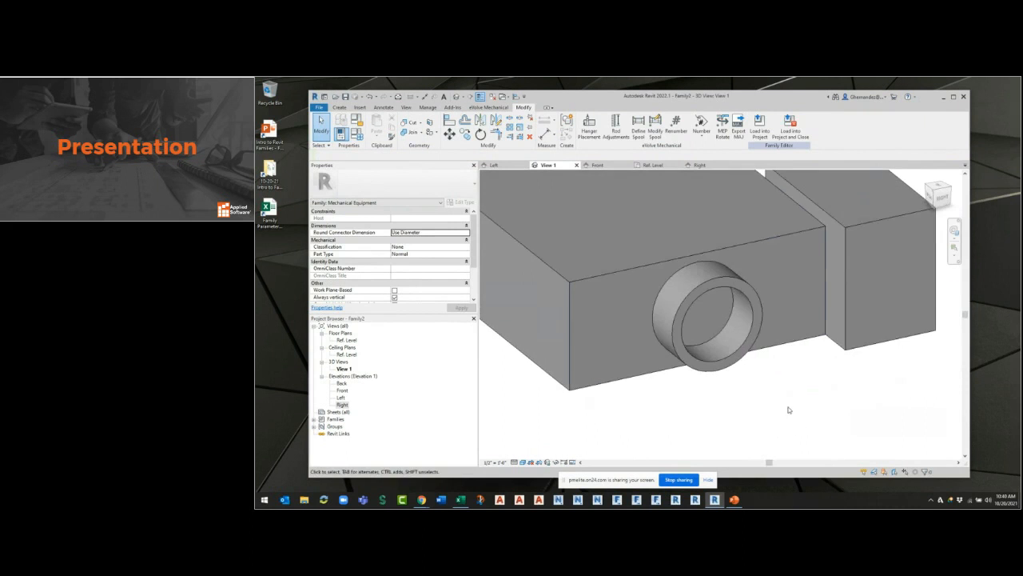
left_click(807, 297)
left_click_drag(806, 298, 833, 289)
key("Escape")
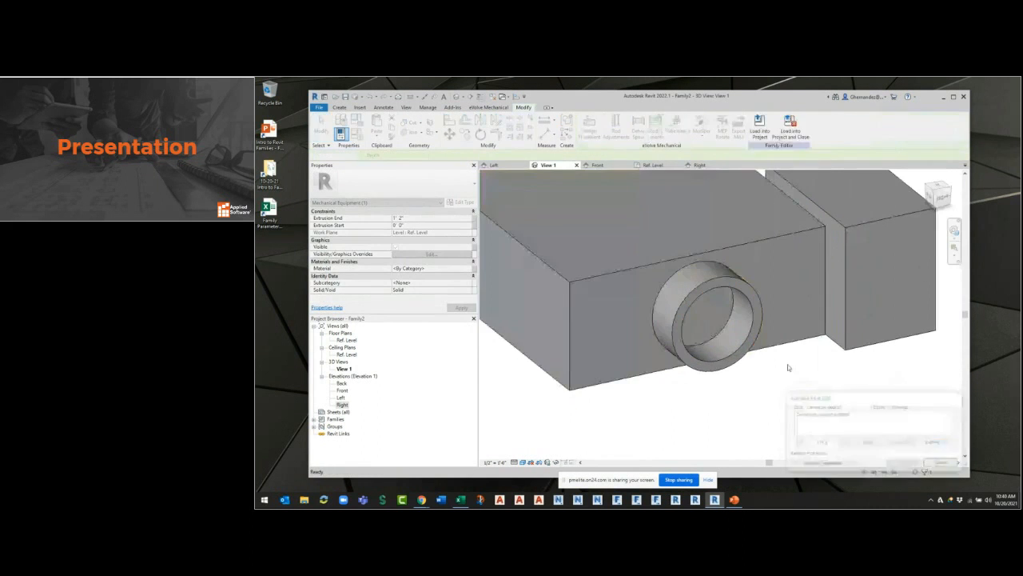
left_click(757, 309)
key("Escape")
left_click_drag(749, 294, 758, 340)
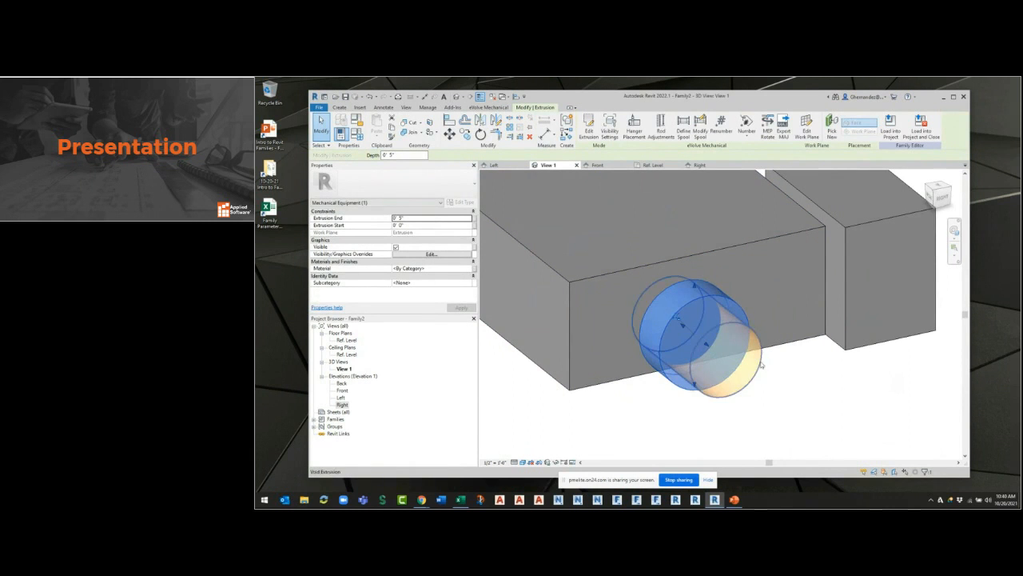
left_click(371, 96)
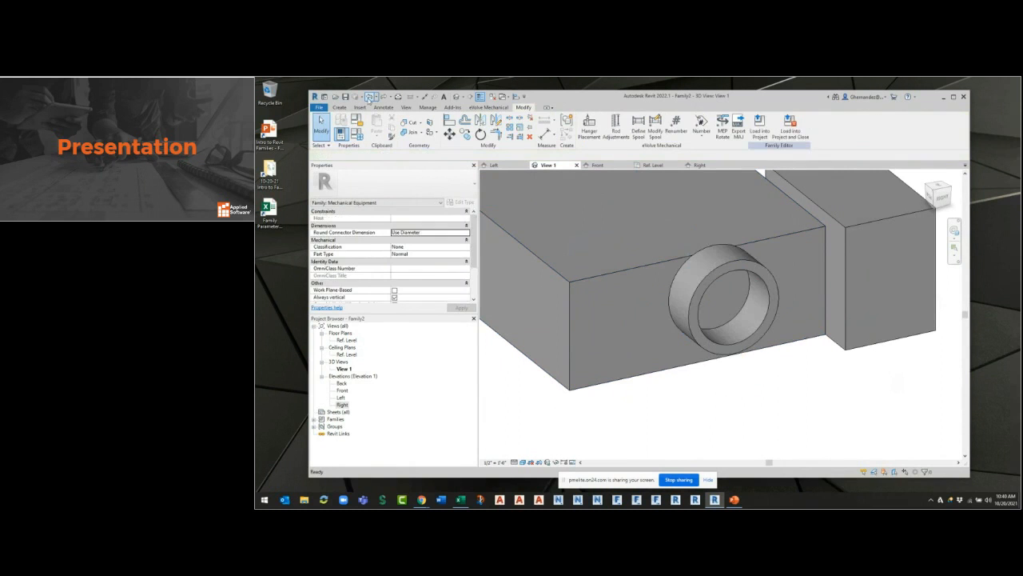
left_click(368, 99)
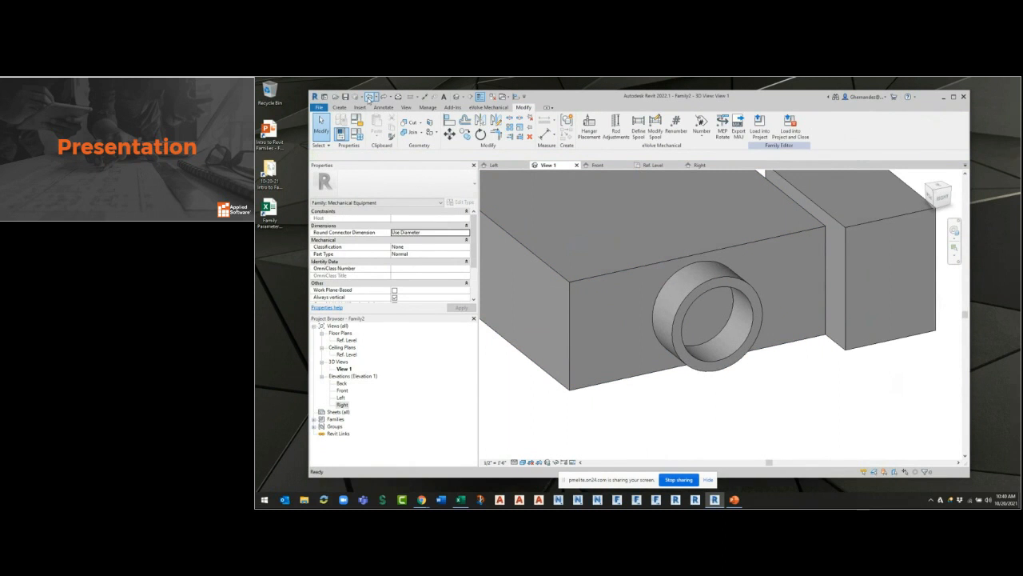
Delete the void extrusion and hollow the round collar instead by adding a concentric inner circle of about 5 1/4" radius to its extrusion sketch.
left_click(730, 318)
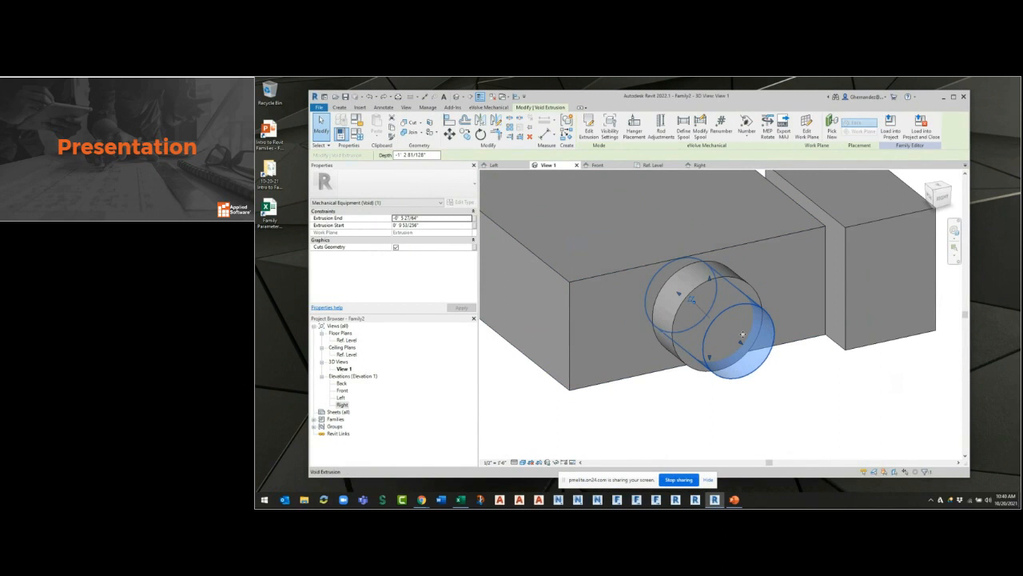
key("Delete")
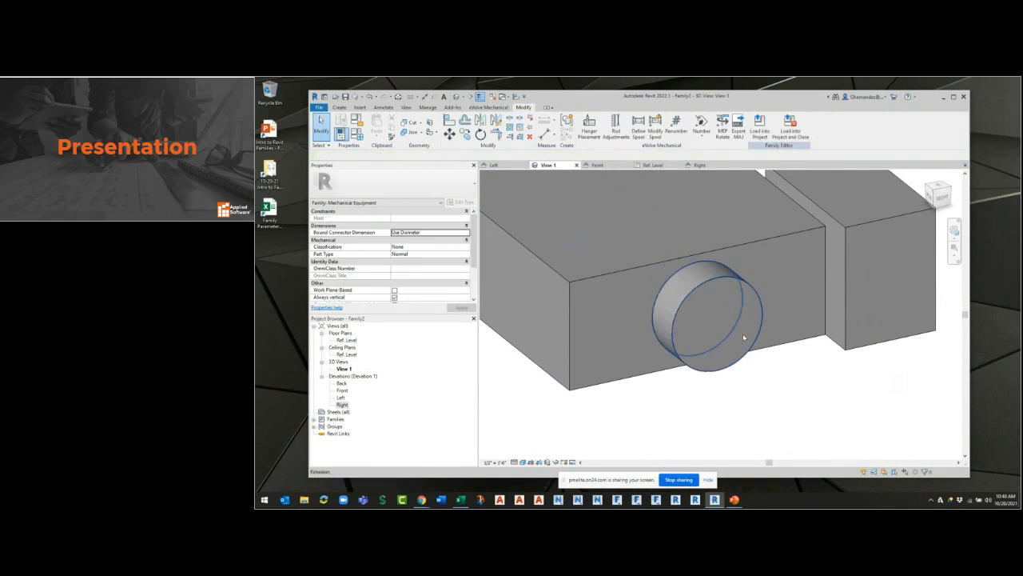
left_click(743, 336)
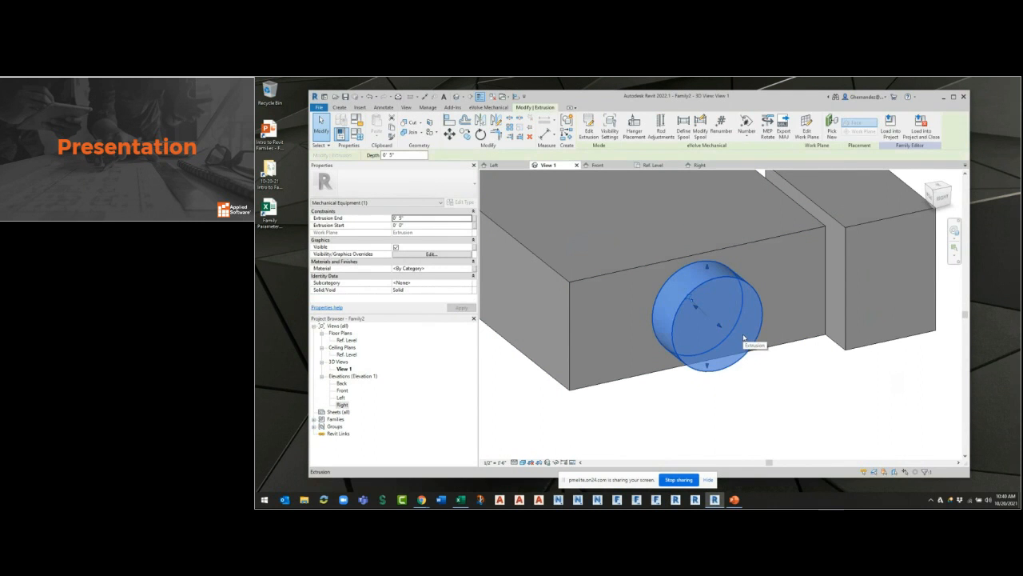
double_click(743, 333)
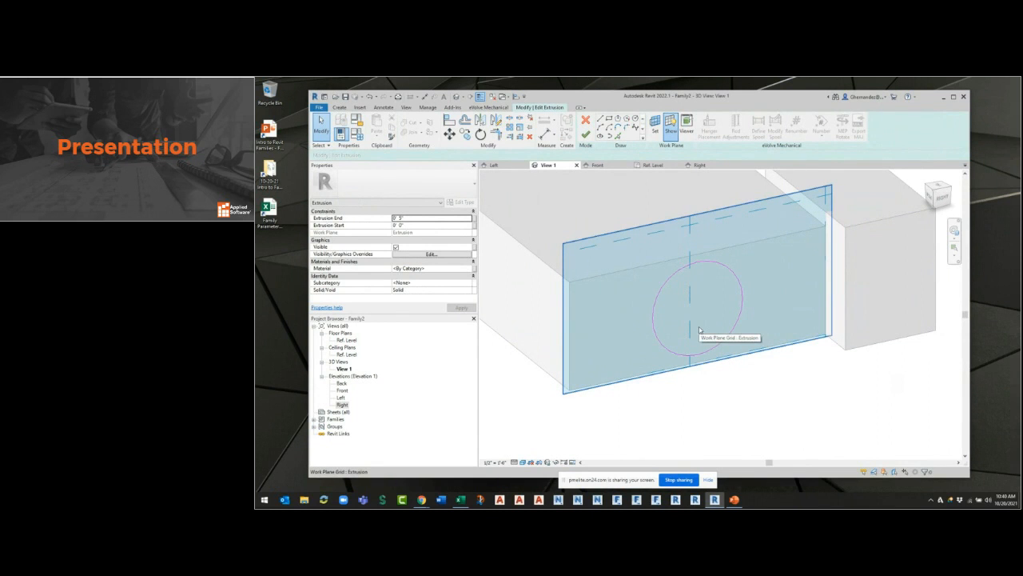
left_click(635, 118)
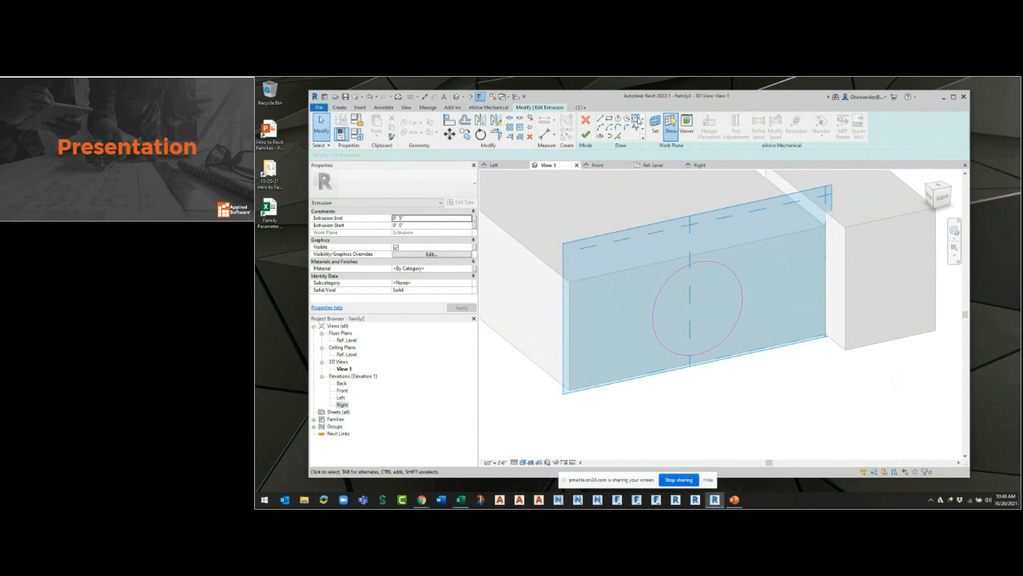
left_click(726, 271)
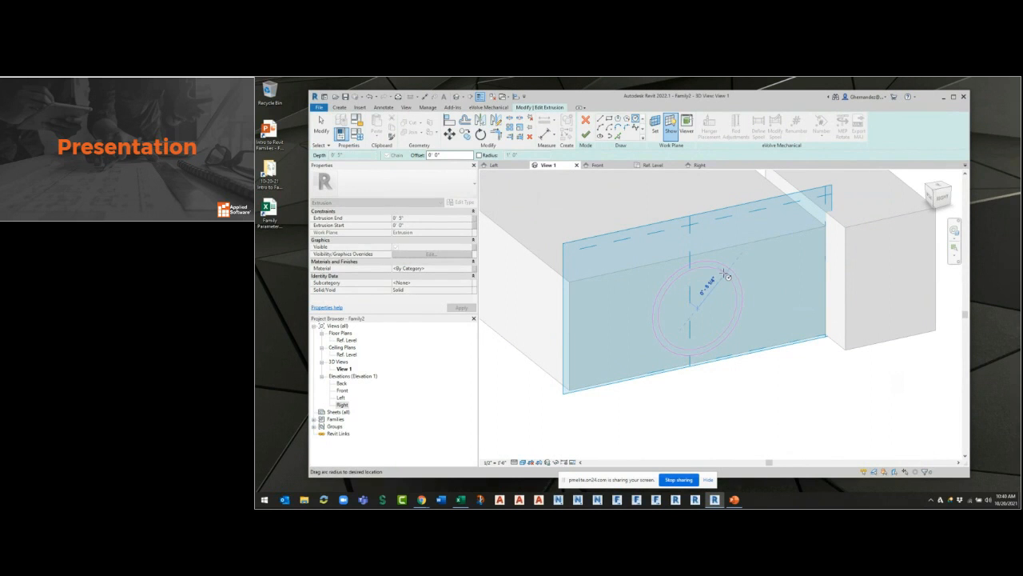
left_click(726, 276)
key("Escape")
key("Escape")
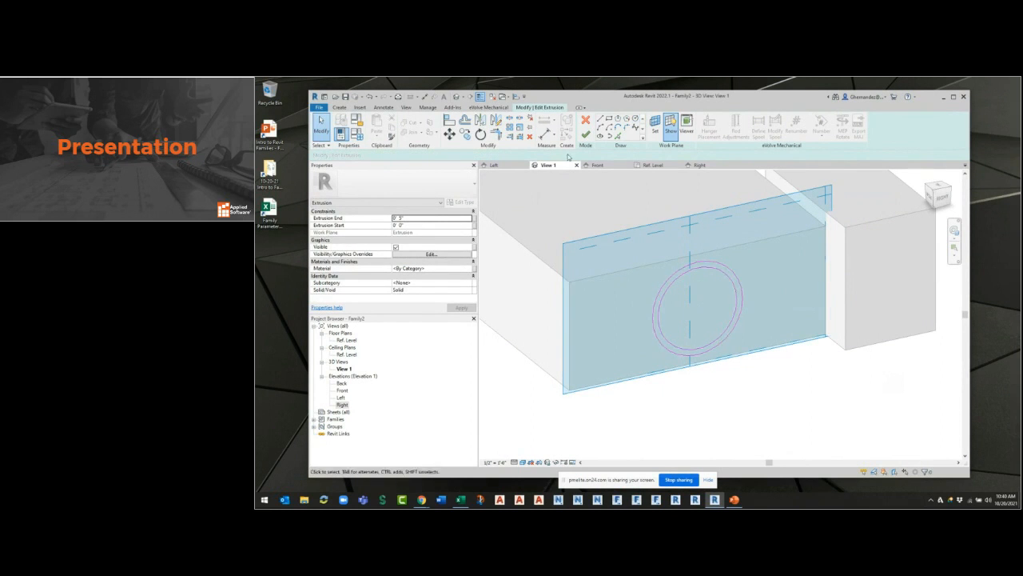
left_click(585, 135)
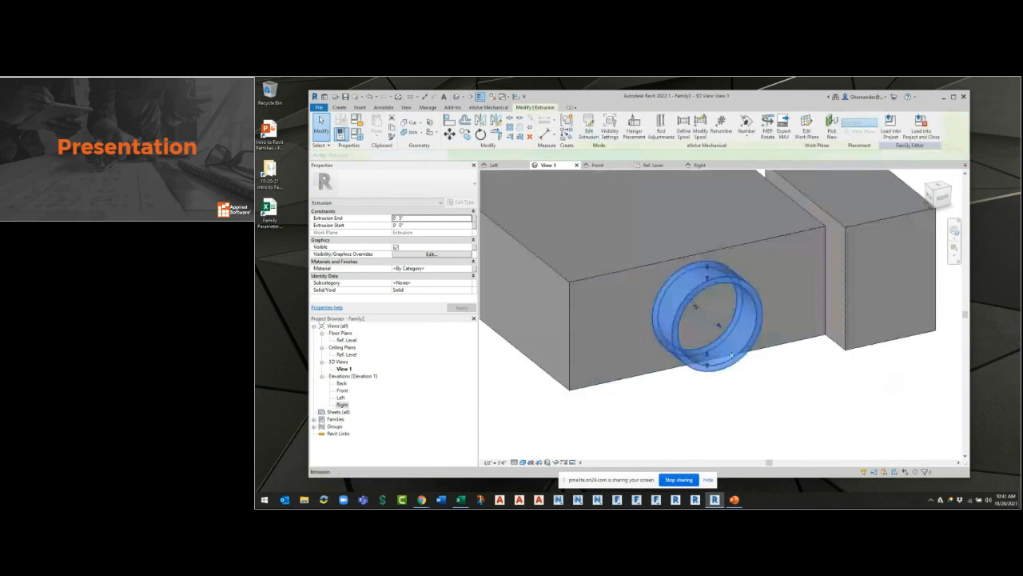
Try moving the hollow round collar upward on the box face, then undo the move.
left_click(731, 371)
middle_click_drag(786, 378, 739, 274, "shift")
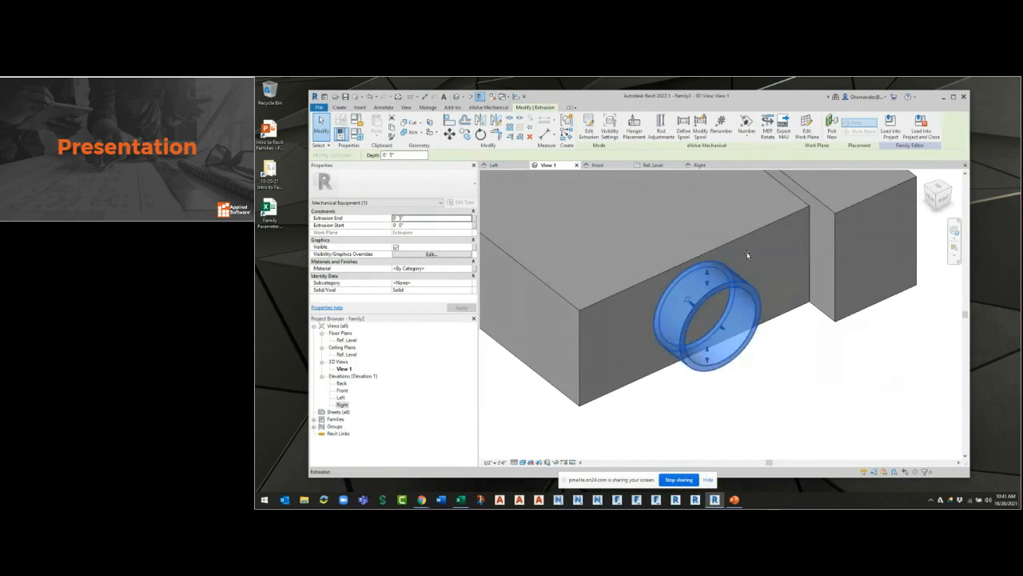
left_click_drag(739, 274, 747, 246)
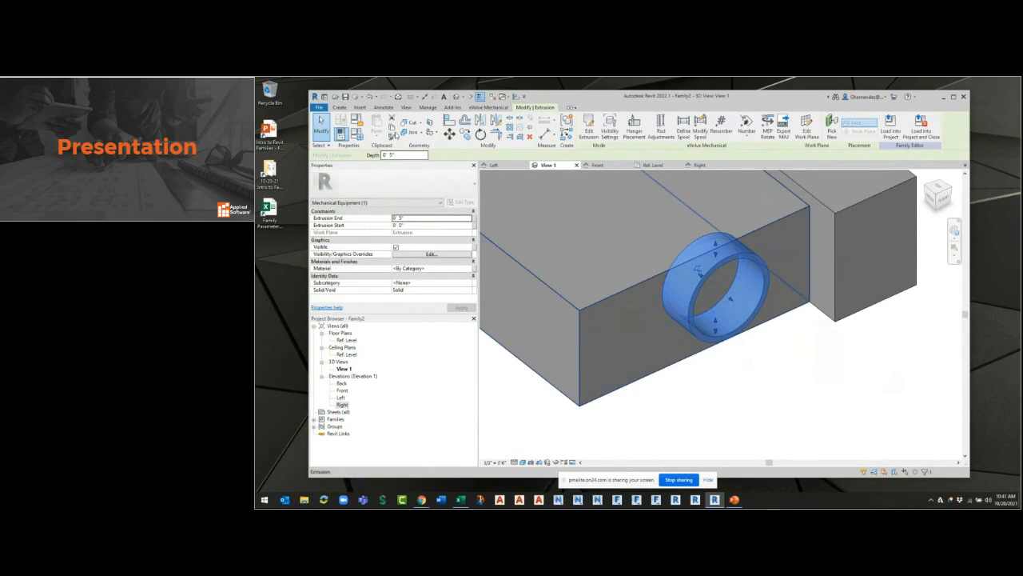
left_click(370, 97)
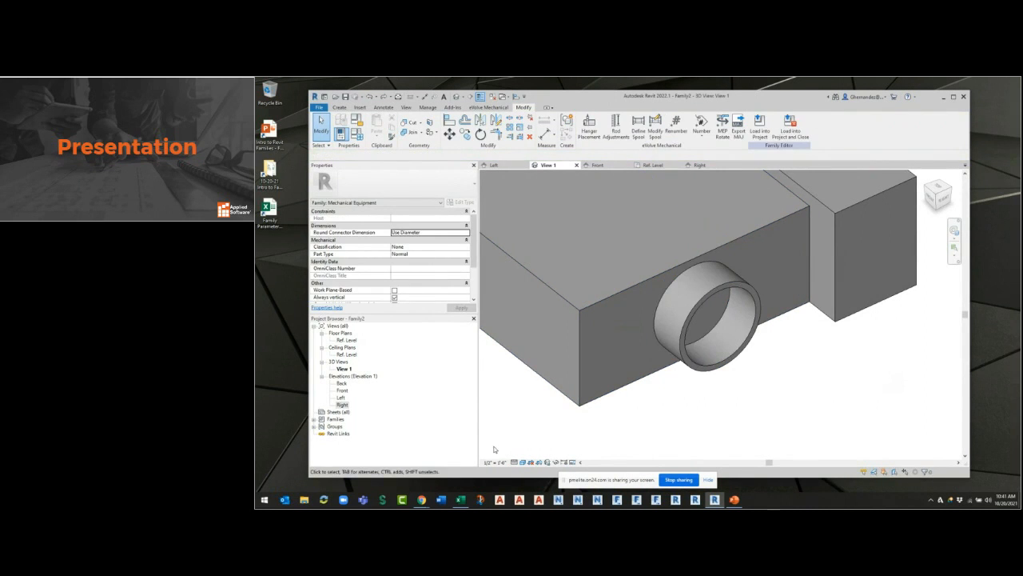
Set the 3D view's visual style to Hidden Line.
left_click(522, 462)
left_click(555, 430)
middle_click_drag(711, 430, 671, 394, "shift")
scroll(796, 392, "down", 2)
scroll(781, 401, "up", 2)
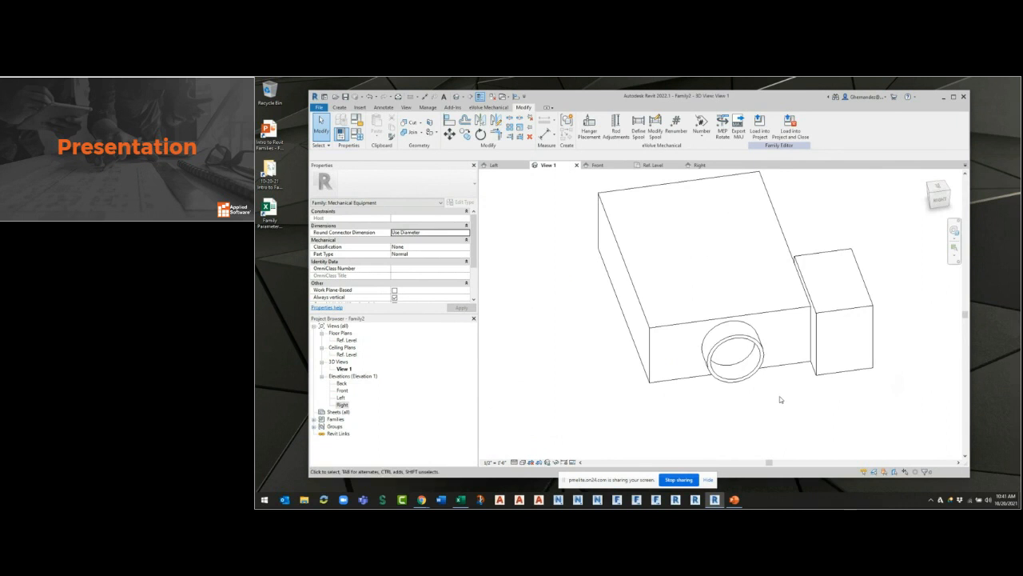
scroll(749, 389, "up", 2)
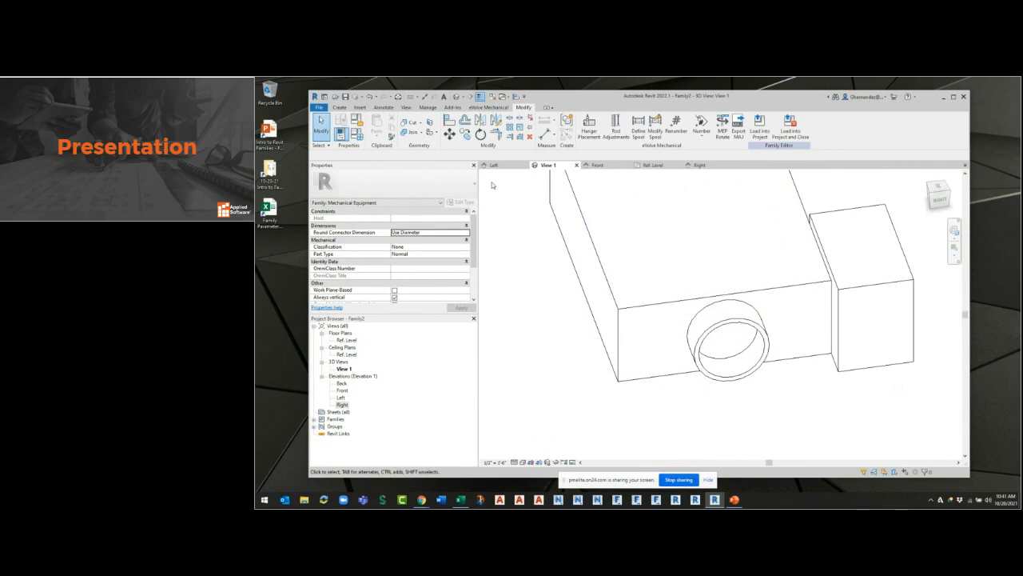
Return the 3D view to its Home orientation and review the UNIT parameters in Family Types.
left_click(339, 107)
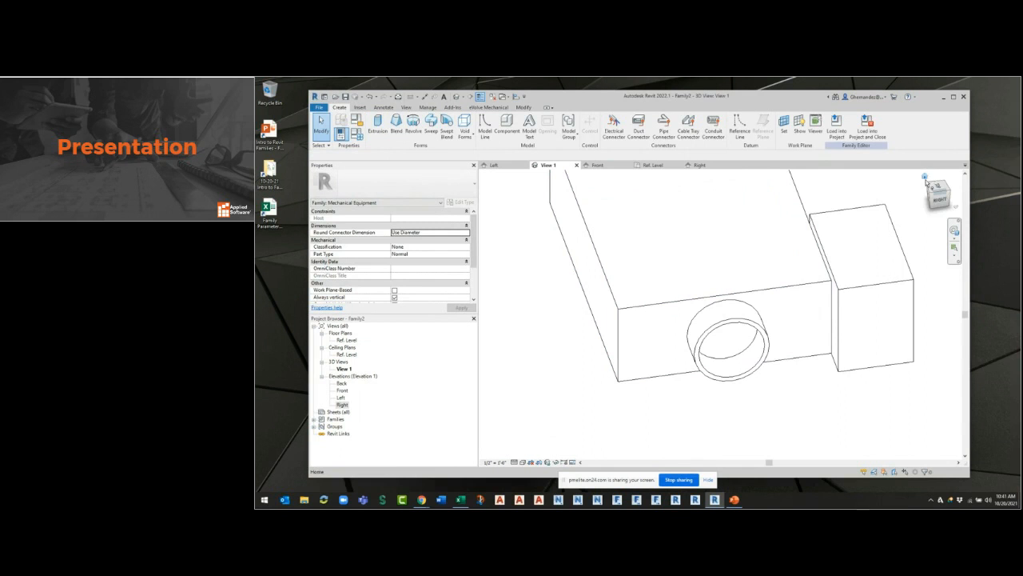
left_click(925, 179)
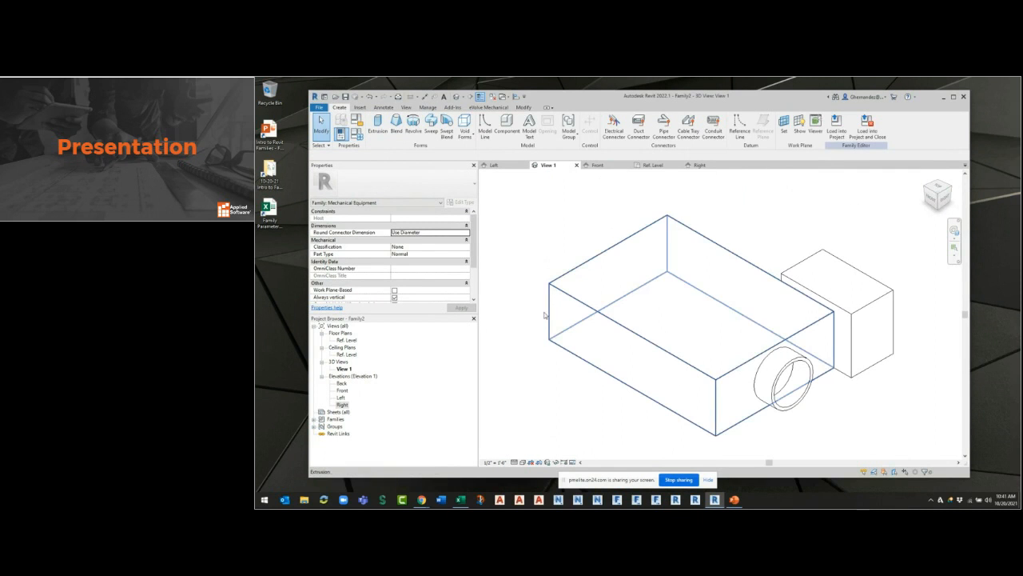
left_click(340, 134)
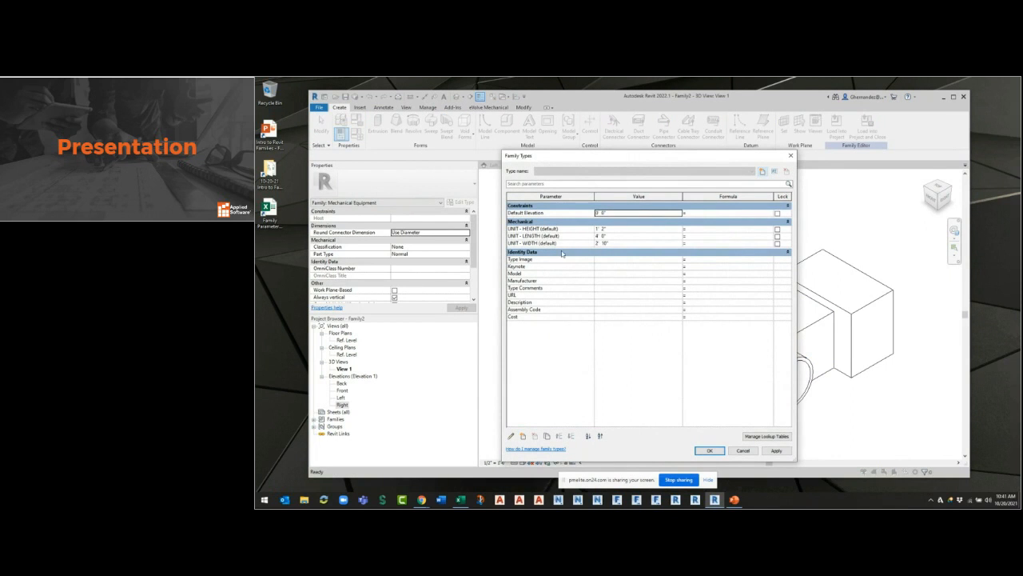
left_click(709, 450)
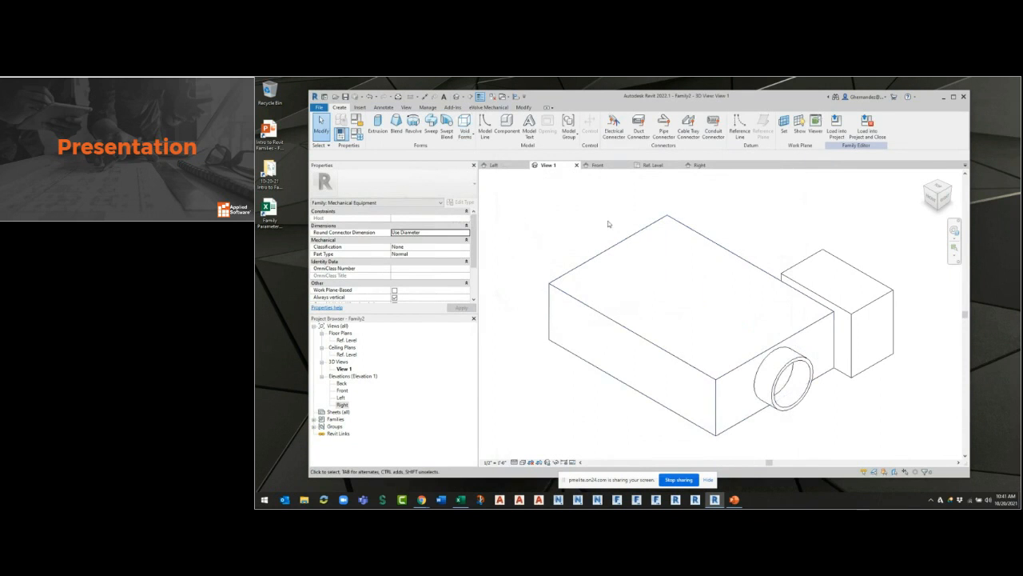
Close all inactive views and create a new project from a template containing mechanical and plumbing views.
left_click(493, 96)
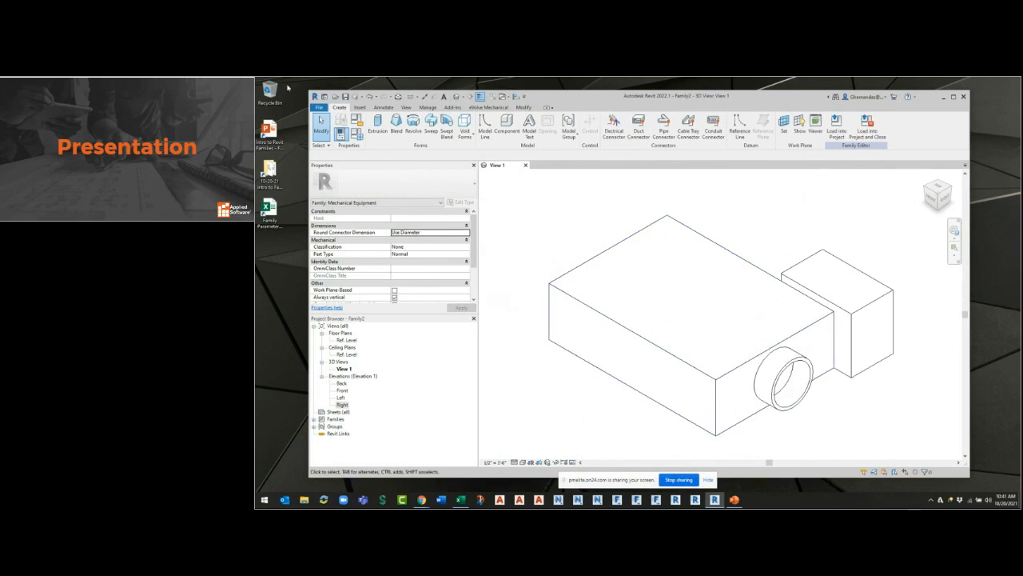
left_click(319, 108)
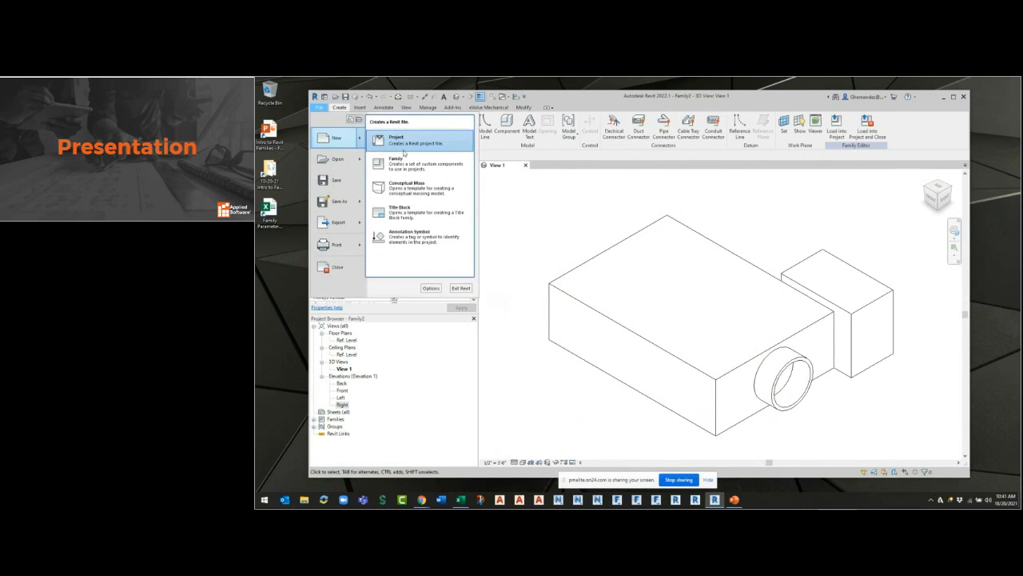
left_click(692, 237)
left_click(622, 225)
left_click(587, 227)
left_click(597, 266)
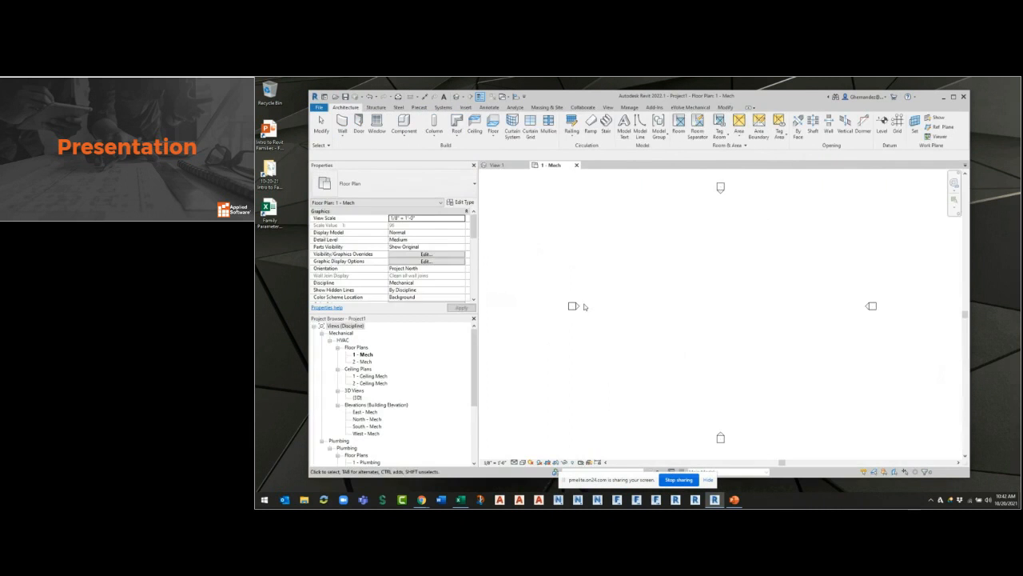
Start saving the VAV family as a new family file in the "10-20-21 Intro to Families - Revit Fabrication" folder.
left_click(497, 165)
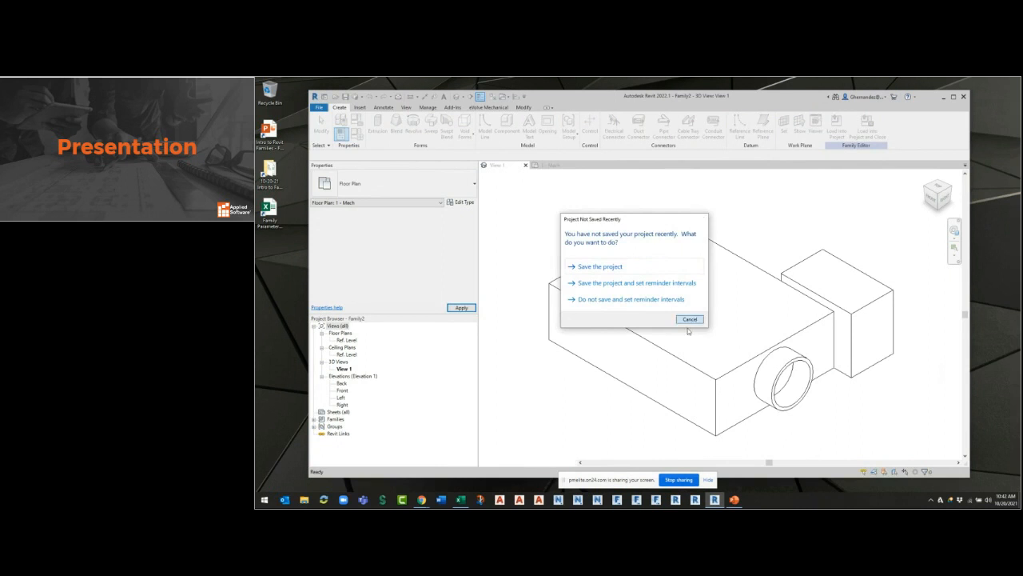
left_click(689, 319)
left_click(319, 107)
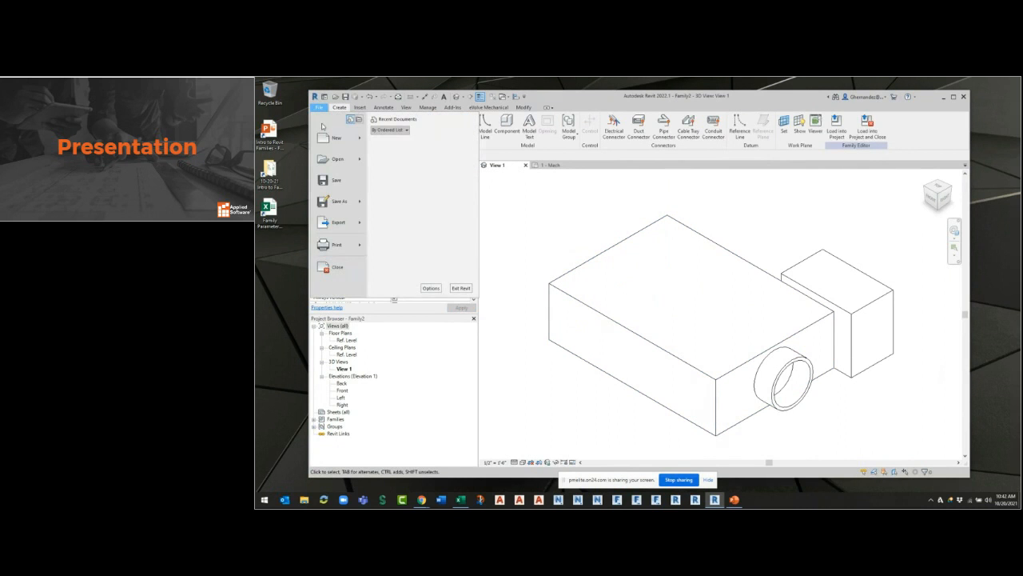
mouse_move(346, 206)
left_click(400, 199)
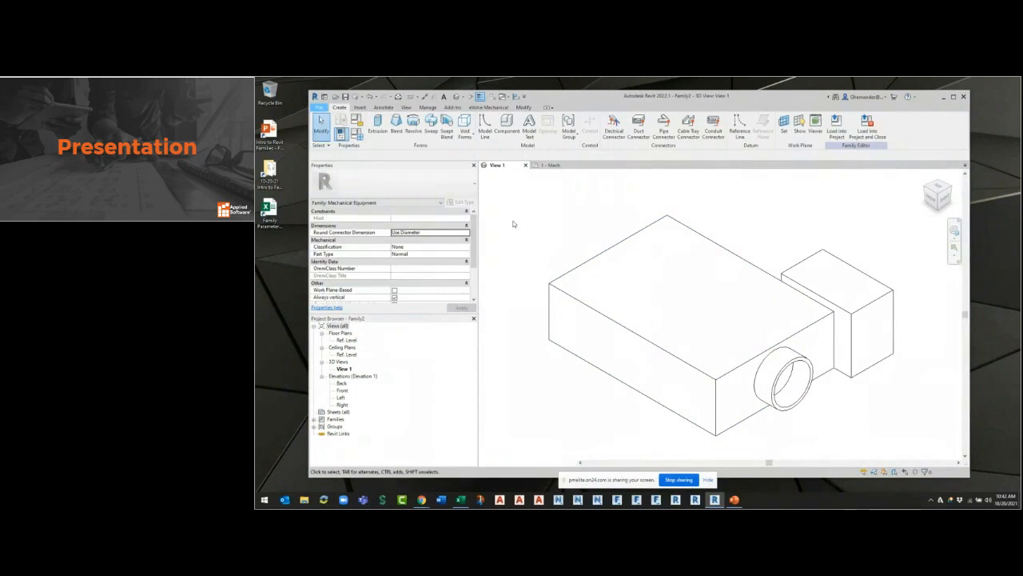
scroll(500, 303, "down", 3)
left_click(500, 278)
double_click(571, 286)
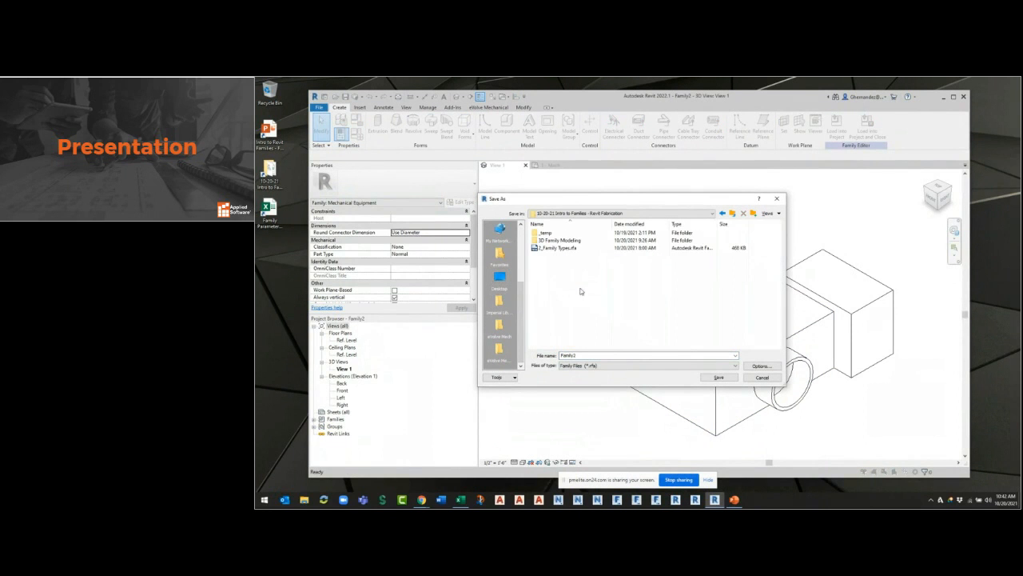
Name the family file VAV-ASTI-01-21 and save it.
double_click(611, 354)
type("VAV Te")
key("BackSpace")
key("BackSpace")
key("BackSpace")
type("5-01")
type("-33")
left_click(718, 376)
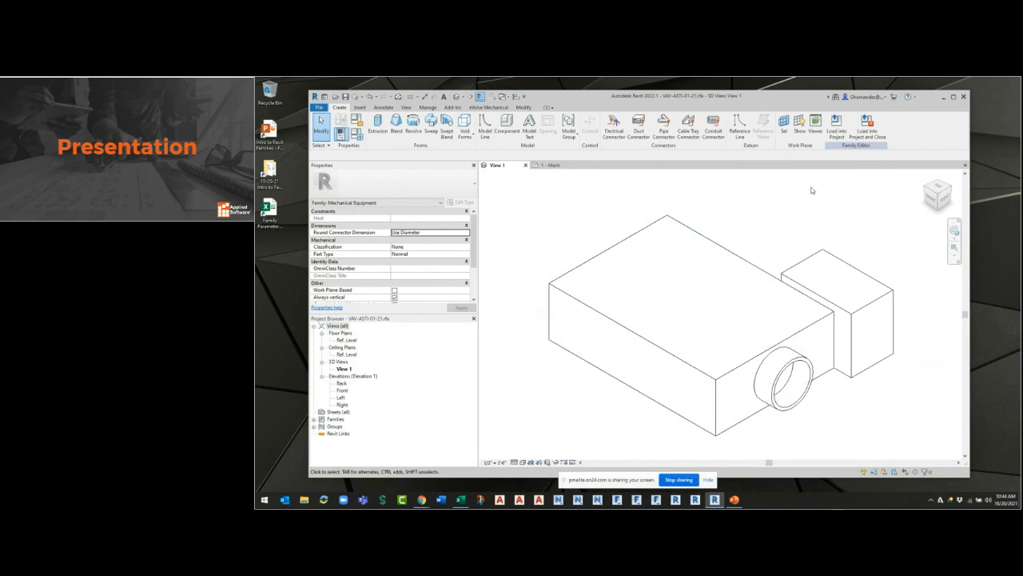
Load the VAV family into the project, place one instance in the 1 - Mech floor plan and turn off thin lines.
left_click(834, 133)
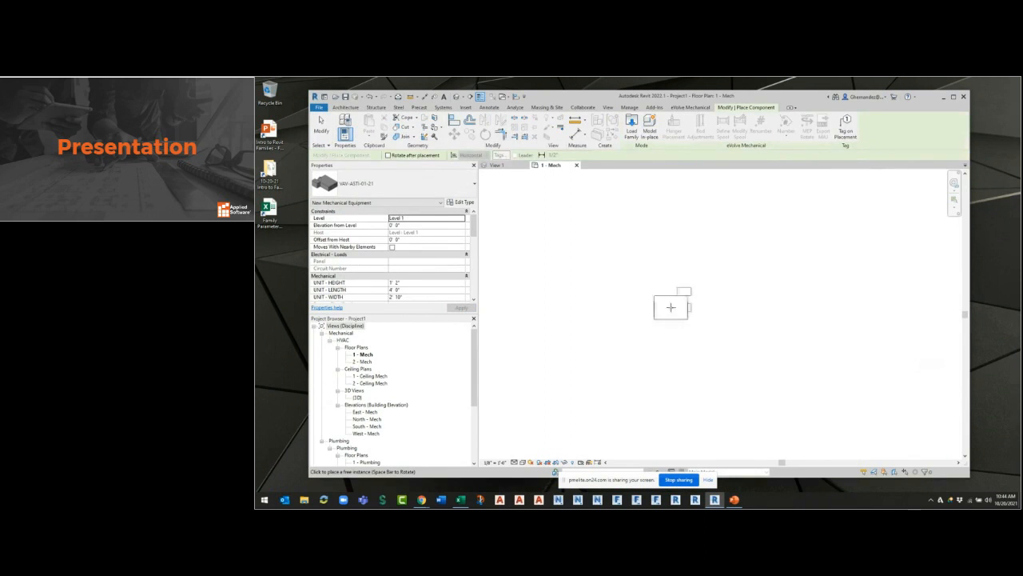
left_click(663, 299)
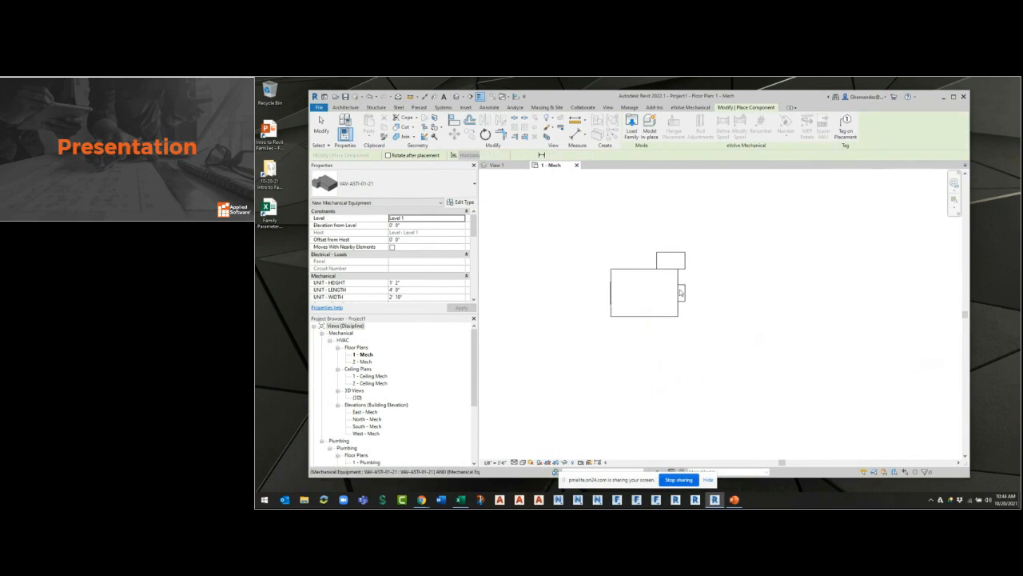
key("Escape")
scroll(679, 290, "up", 3)
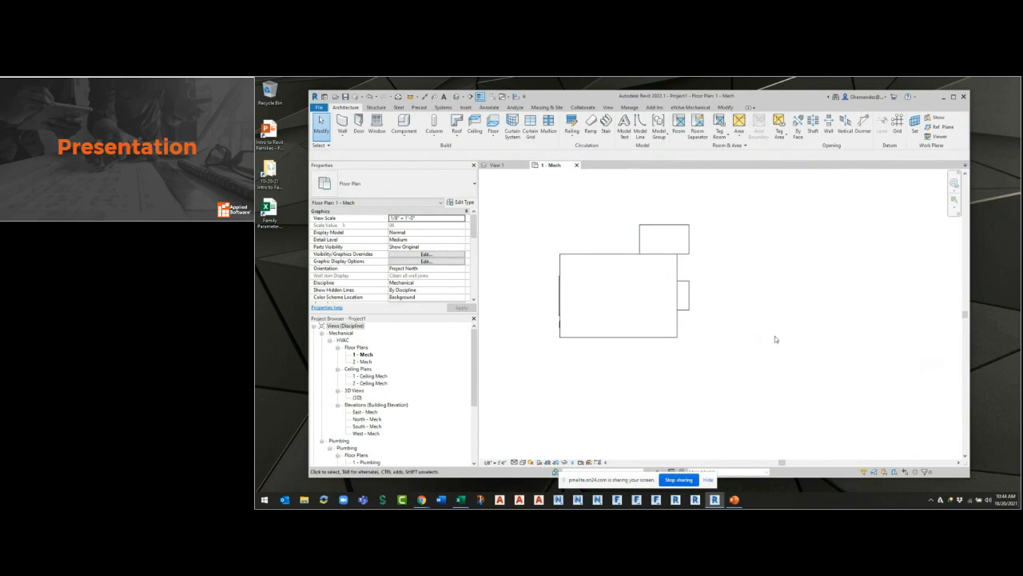
left_click(482, 99)
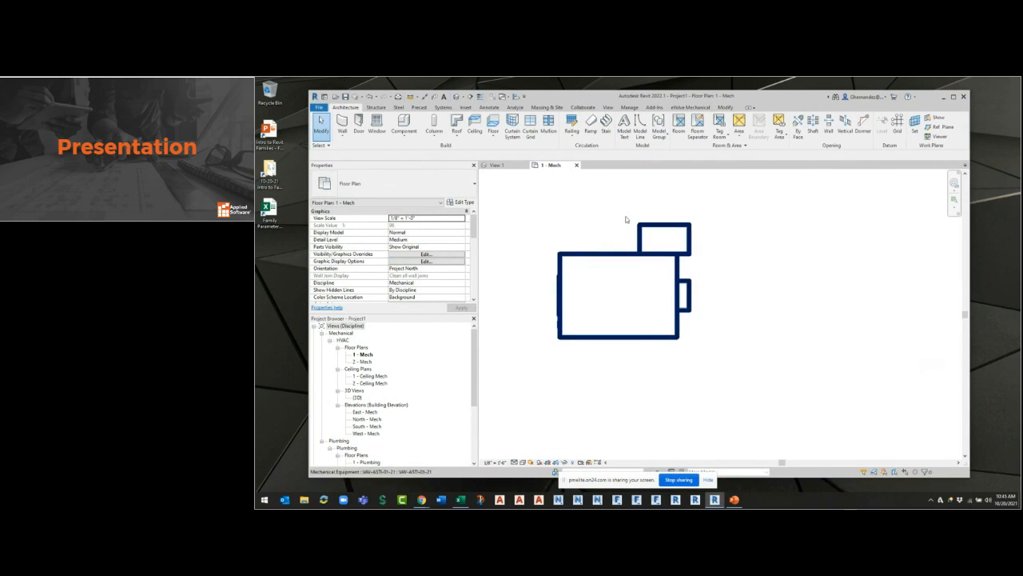
Change the family category to Generic Models and reload it into the project, overwriting the existing version and its parameter values.
left_click(509, 167)
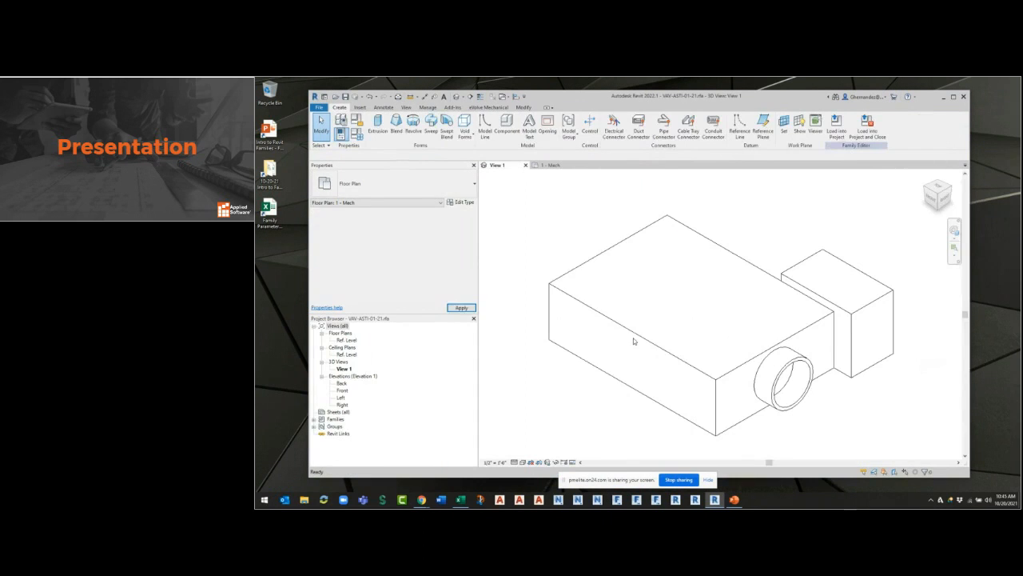
left_click(357, 120)
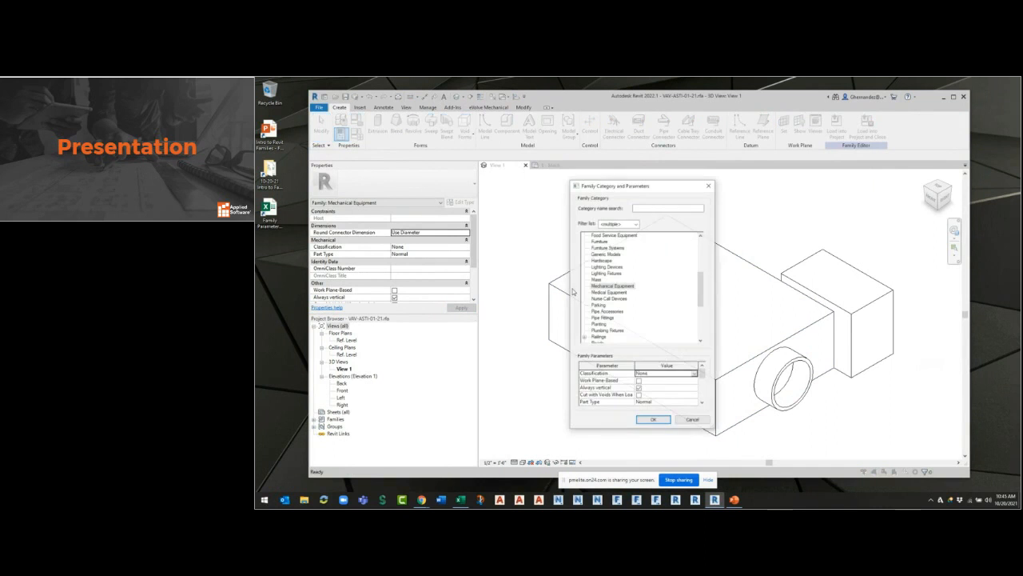
scroll(616, 292, "up", 1)
left_click(617, 261)
left_click(653, 420)
left_click(836, 122)
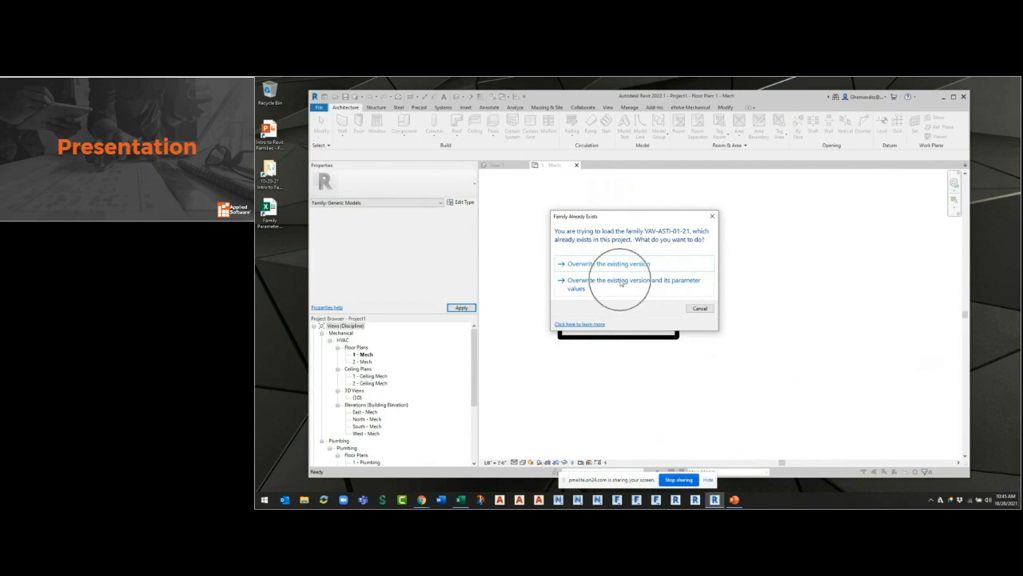
left_click(576, 293)
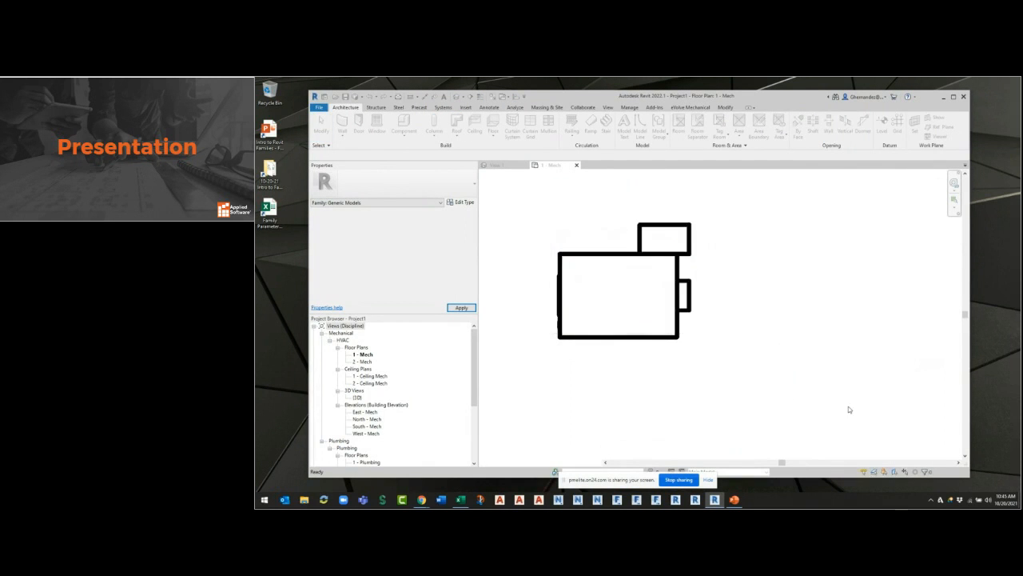
Select the reloaded VAV unit in the 1 - Mech plan to check its category and line weight.
middle_click_drag(612, 297, 634, 319)
scroll(635, 319, "up", 2)
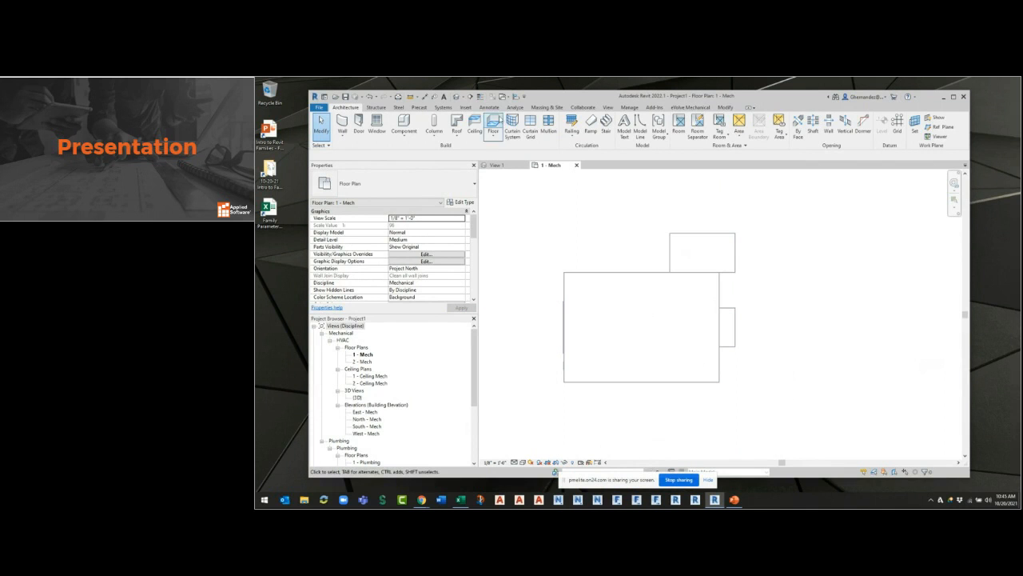
scroll(914, 354, "down", 1)
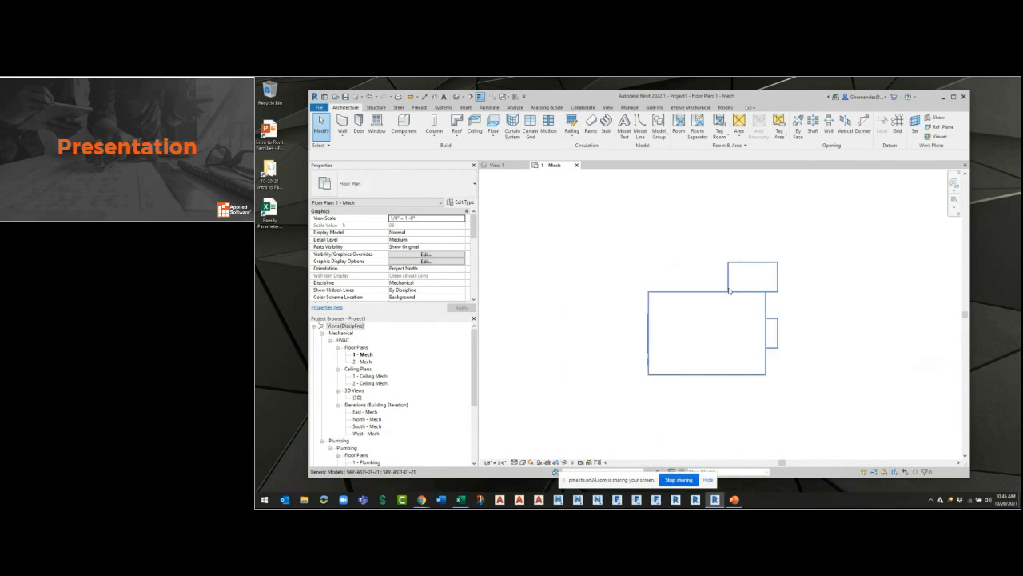
left_click(731, 291)
left_click(371, 361)
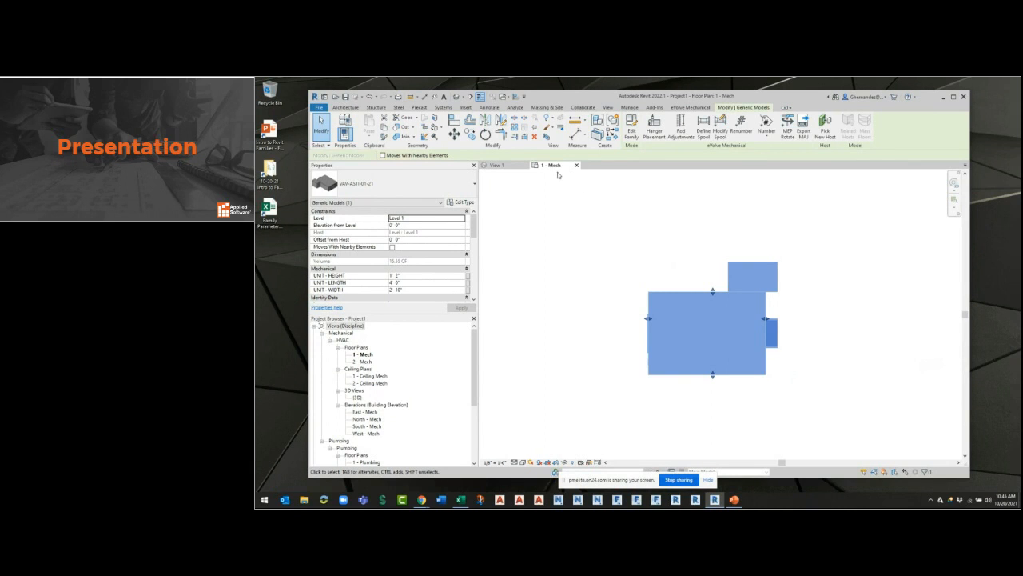
Set the family category back to Mechanical Equipment and reload it into the project, overwriting the existing version and its parameter values.
left_click(495, 164)
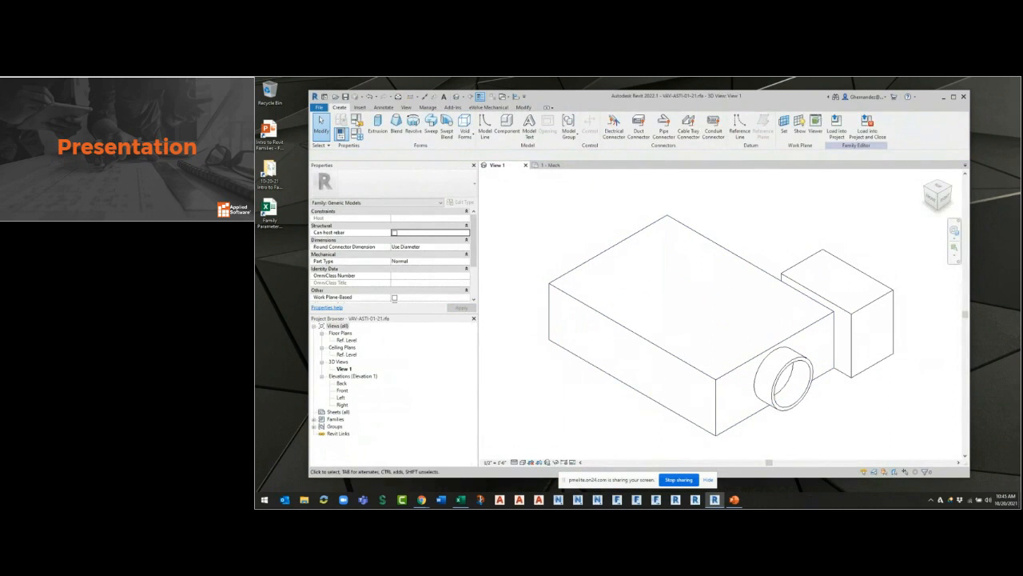
left_click(356, 119)
left_click(620, 318)
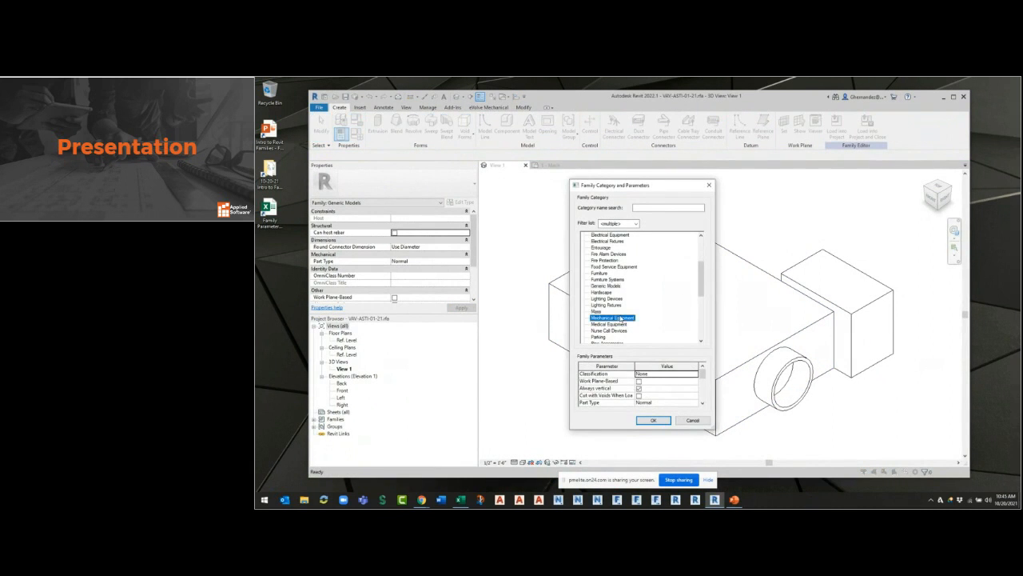
left_click(653, 420)
left_click(837, 142)
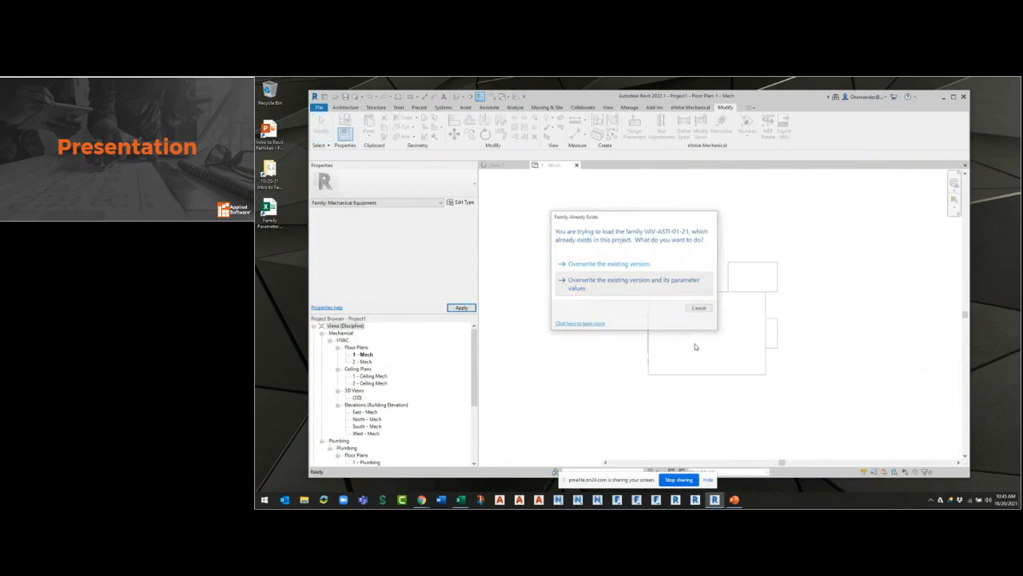
left_click(611, 281)
scroll(809, 329, "up", 3)
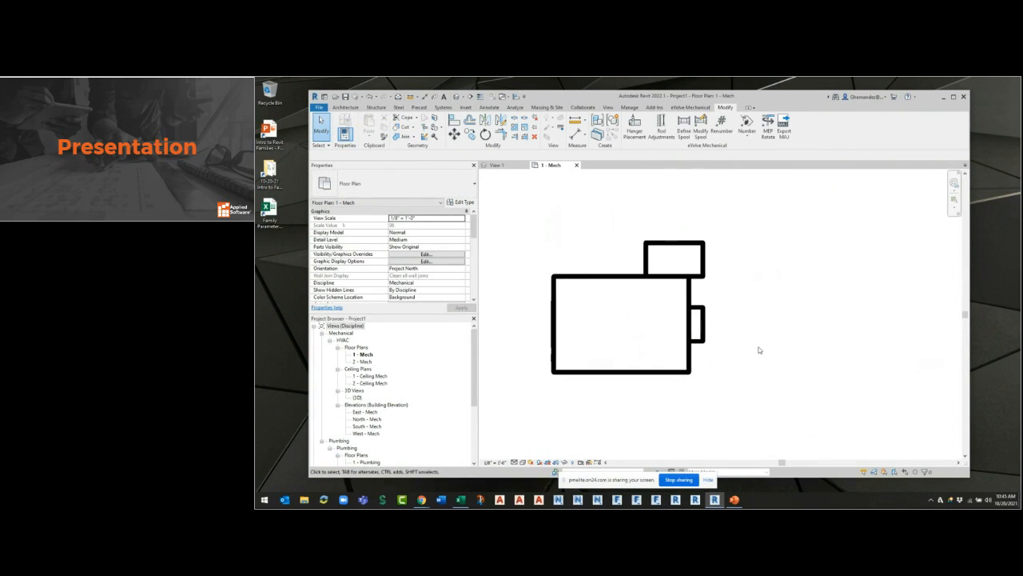
left_click(689, 343)
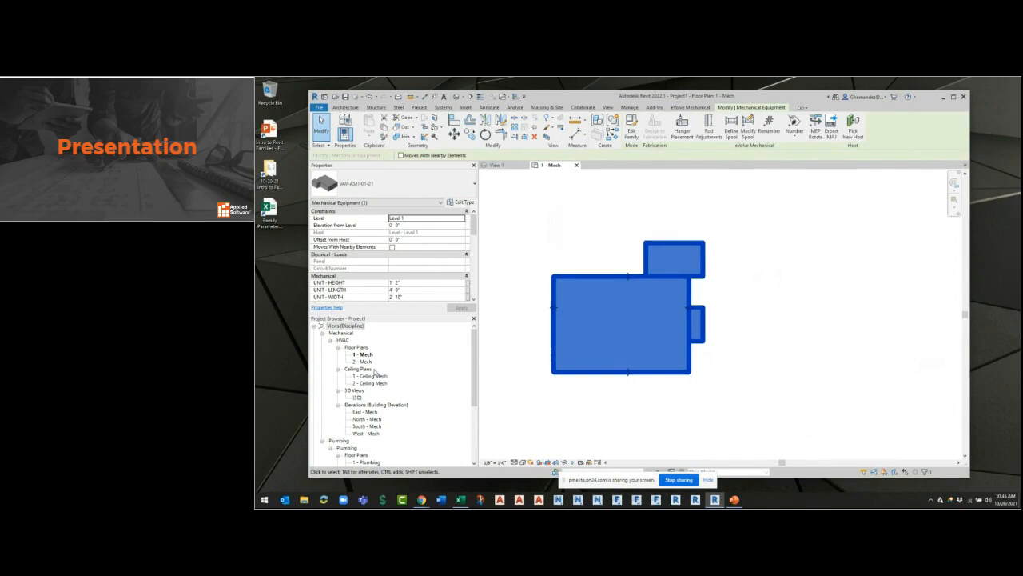
Hide both levels in the project's {3D} view and inspect the placed VAV unit.
double_click(365, 397)
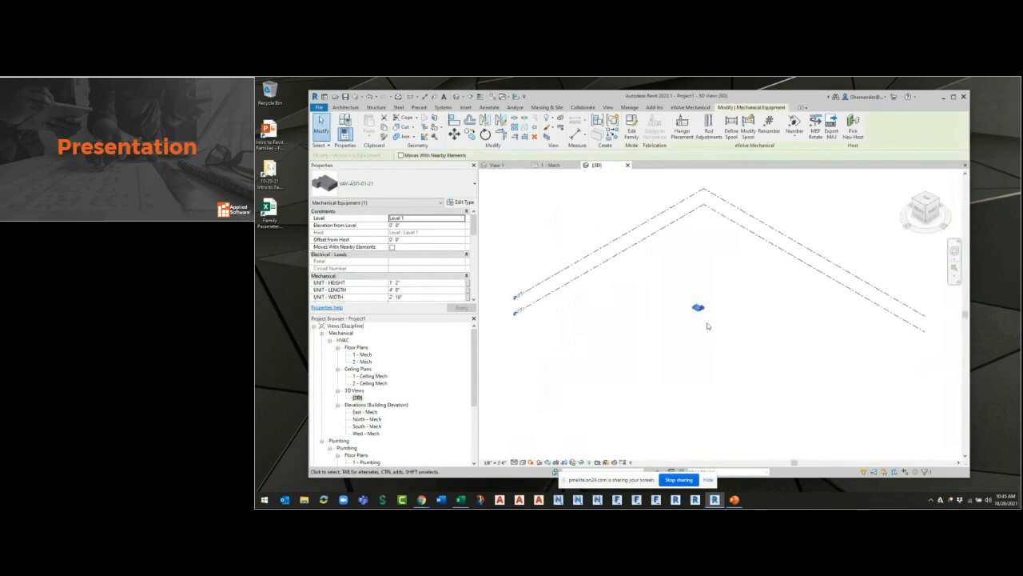
left_click(747, 361)
left_click_drag(537, 356, 522, 223)
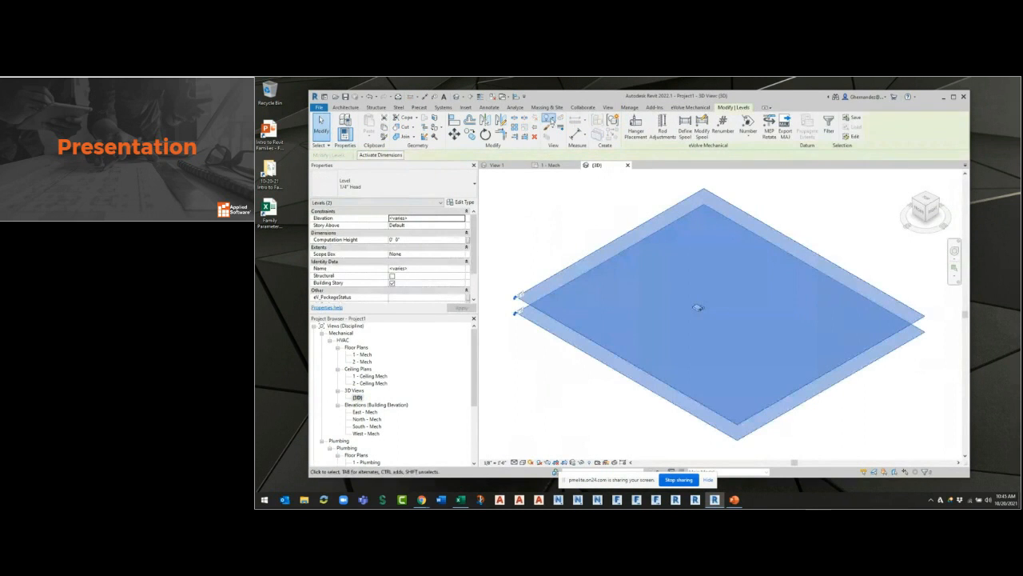
key("e")
key("h")
scroll(694, 302, "up", 8)
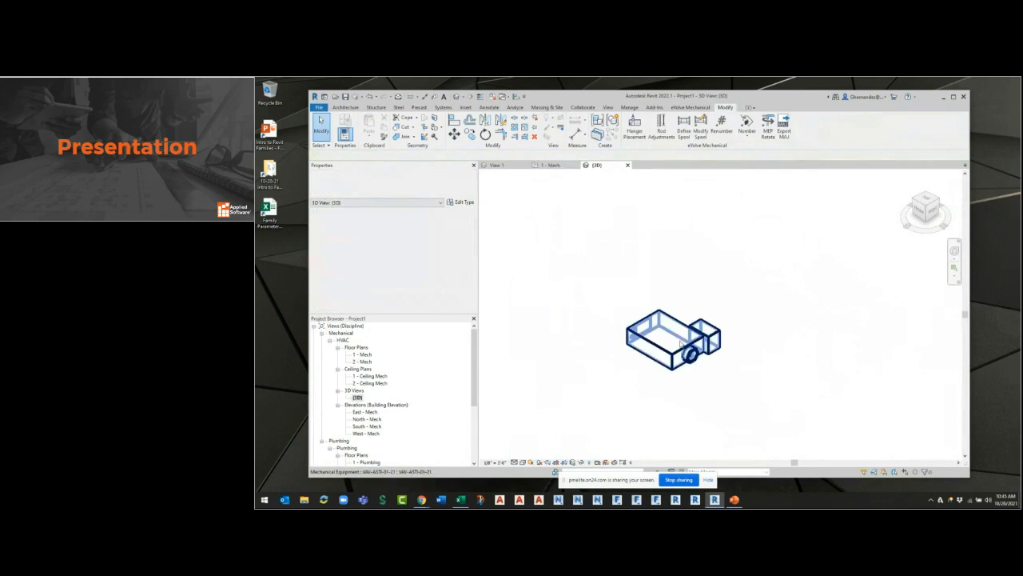
left_click(673, 323)
scroll(749, 388, "up", 3)
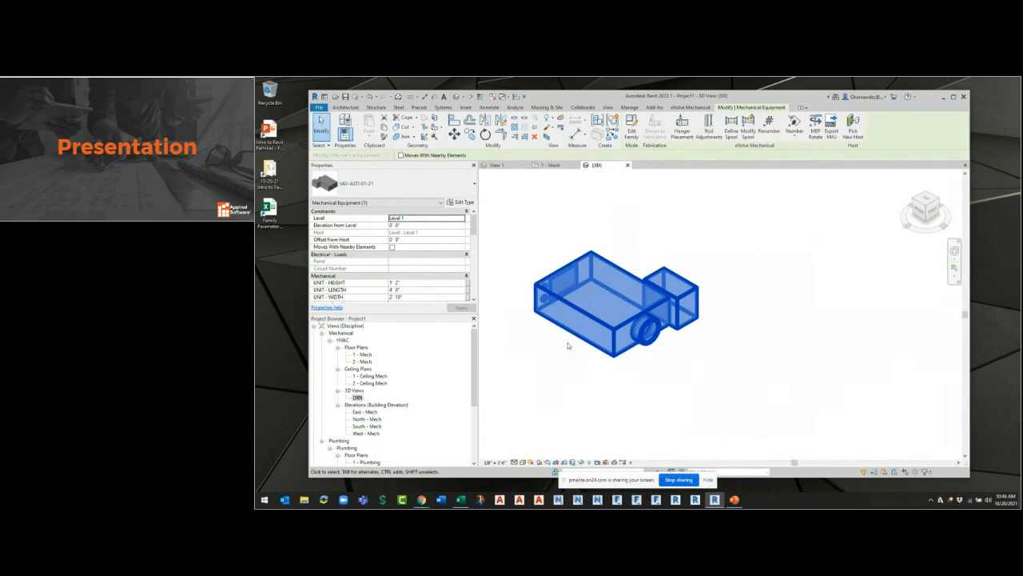
left_click(694, 325)
left_click(692, 324)
Turn on thin lines in the 1 - Mech plan and stretch the VAV unit to about 4' 11" long and 2' 11" wide.
left_click(551, 165)
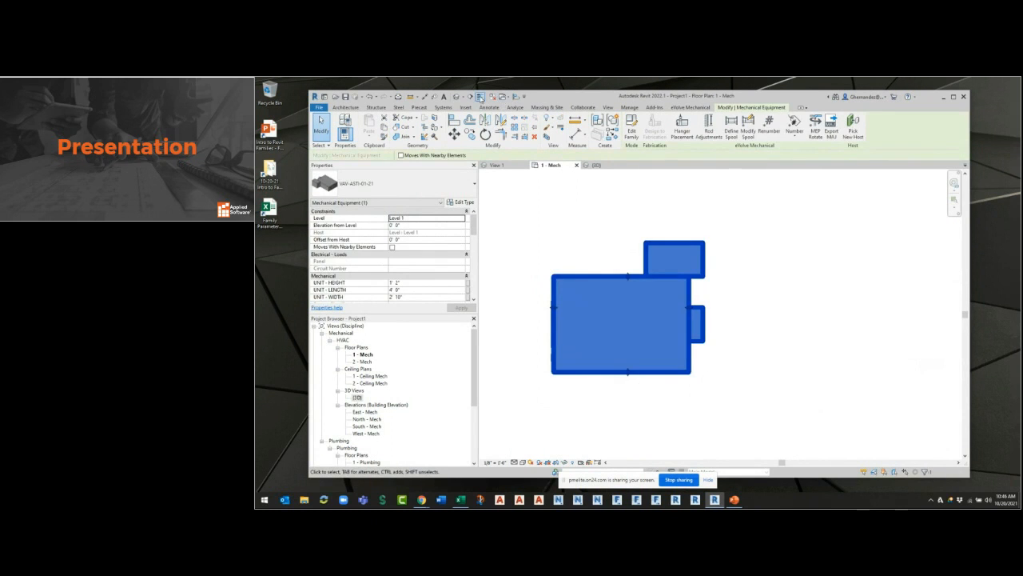
left_click(632, 342)
left_click_drag(640, 372, 631, 401)
left_click_drag(688, 322, 720, 336)
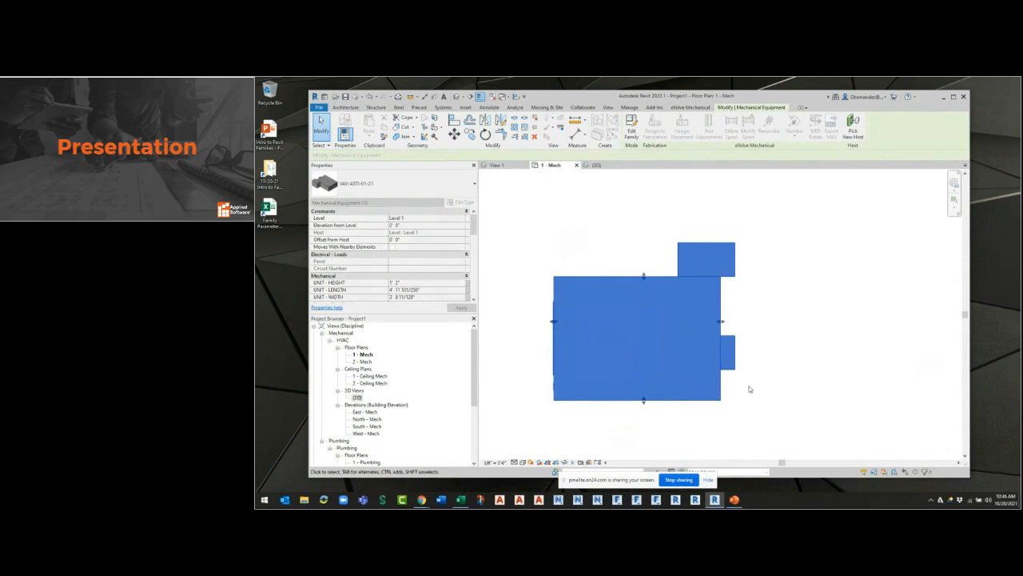
left_click_drag(643, 277, 634, 300)
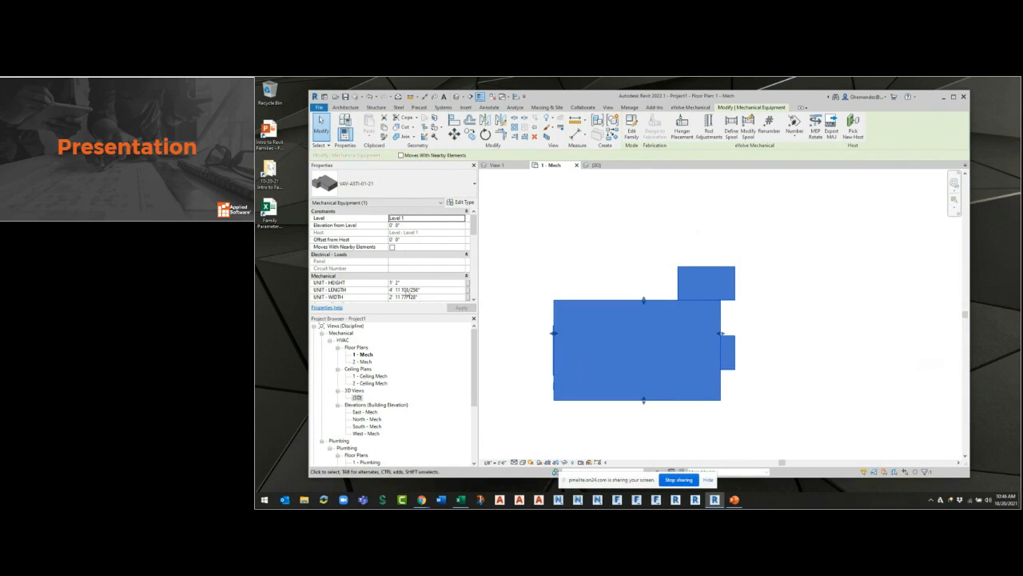
Copy the resized VAV unit to the upper right of the original in the 1 - Mech plan and select the copy.
scroll(422, 288, "down", 1)
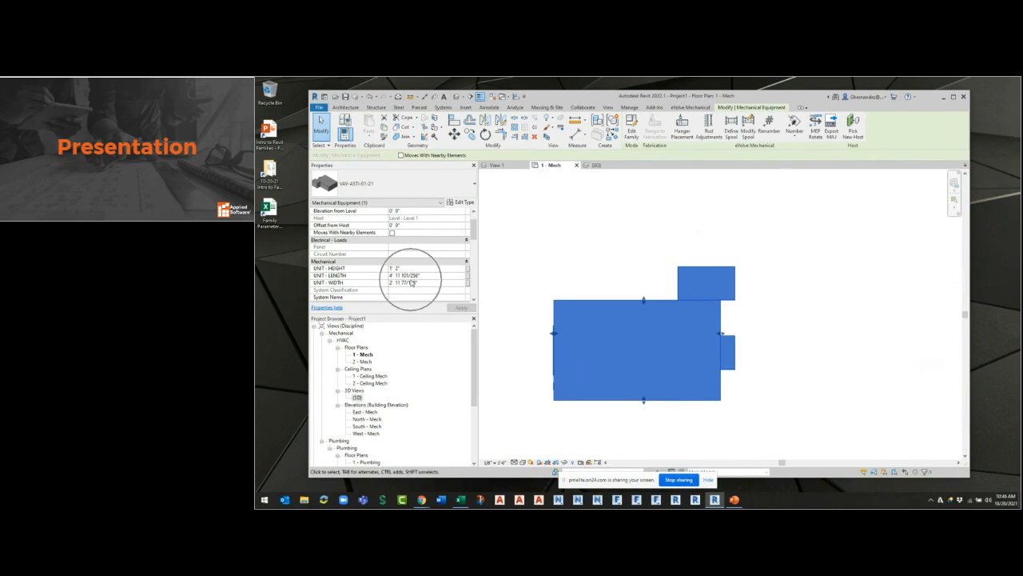
left_click(470, 134)
left_click(639, 314)
left_click(835, 218)
key("Escape")
key("Escape")
left_click(801, 210)
Set the copied unit's UNIT - LENGTH and UNIT - WIDTH to 3' each.
left_click(424, 275)
type("3' 0")
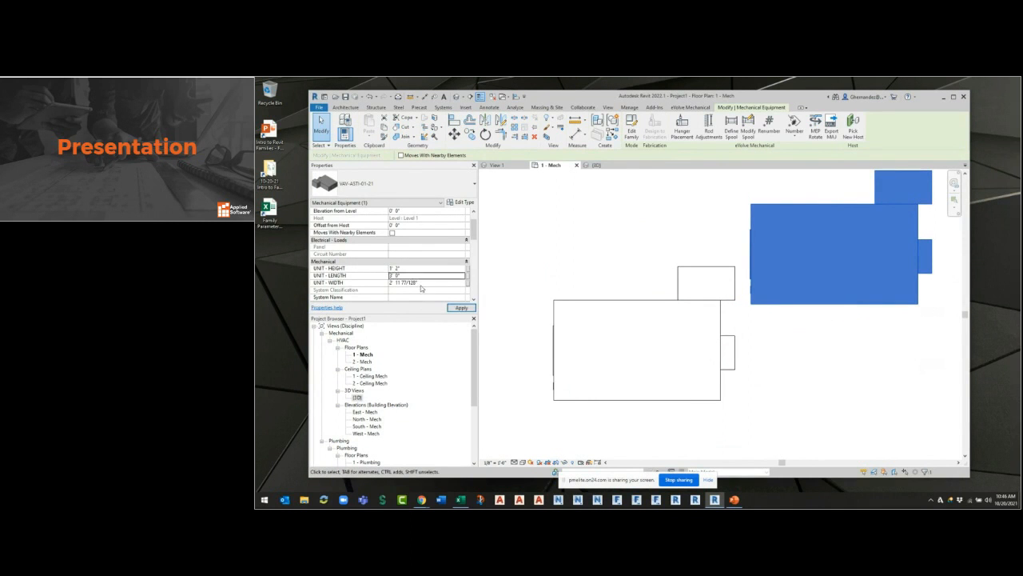
key("Tab")
type("3")
left_click(561, 299)
left_click(836, 344)
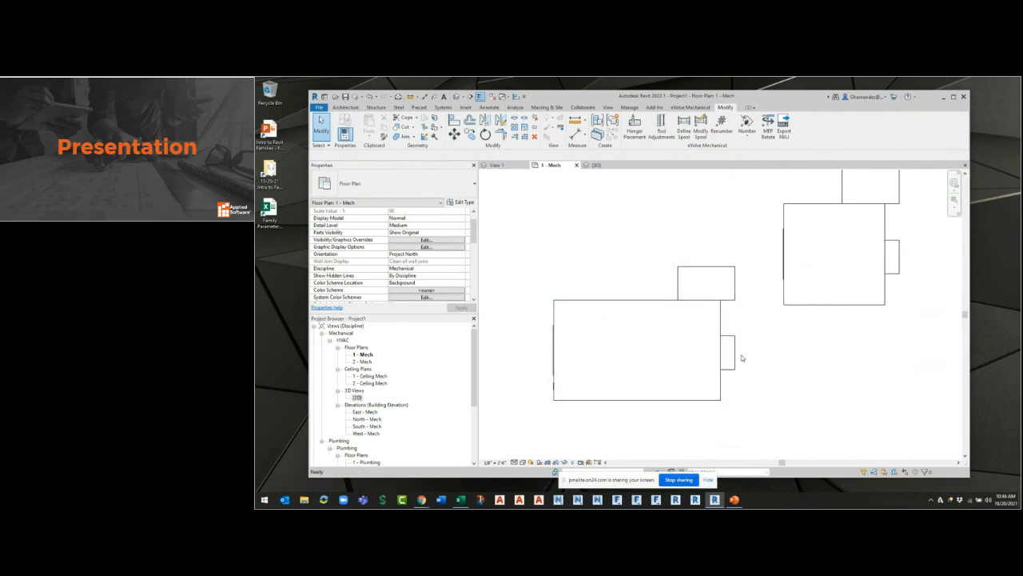
Close the project's 3D view and open the Ref. Level floor plan of the VAV family.
middle_click_drag(772, 389, 732, 406)
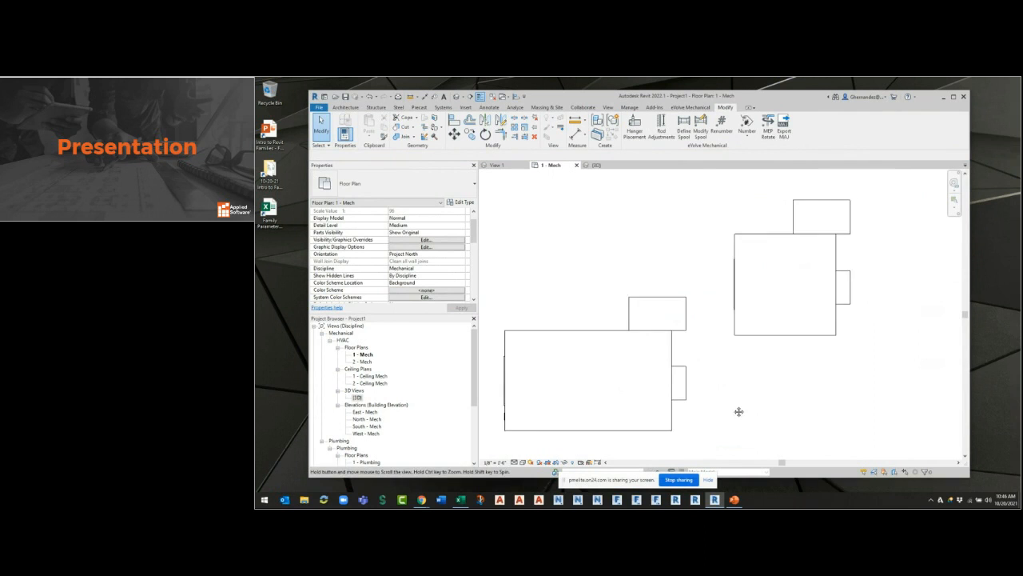
left_click(602, 165)
left_click(628, 166)
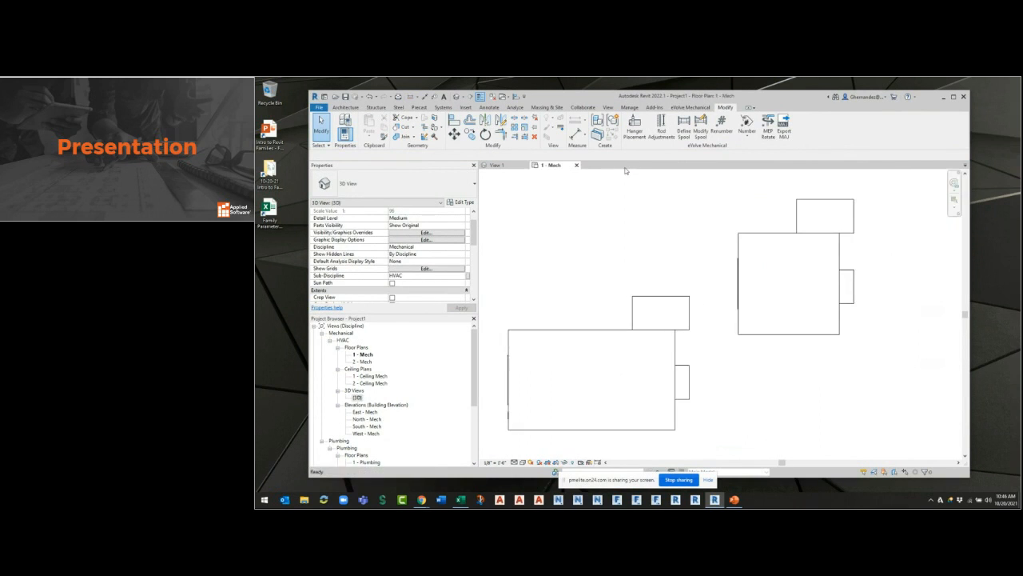
left_click(498, 166)
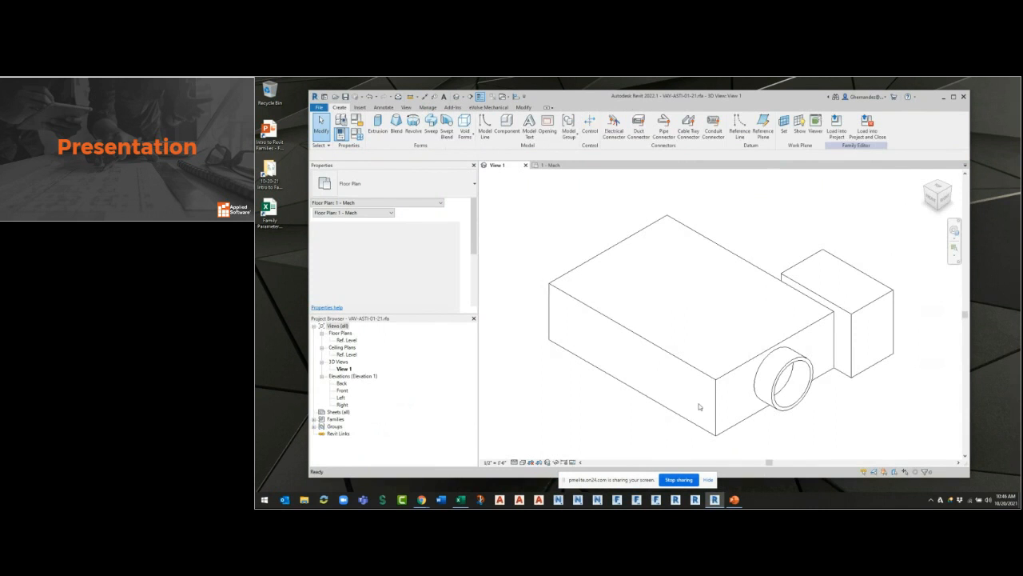
double_click(347, 339)
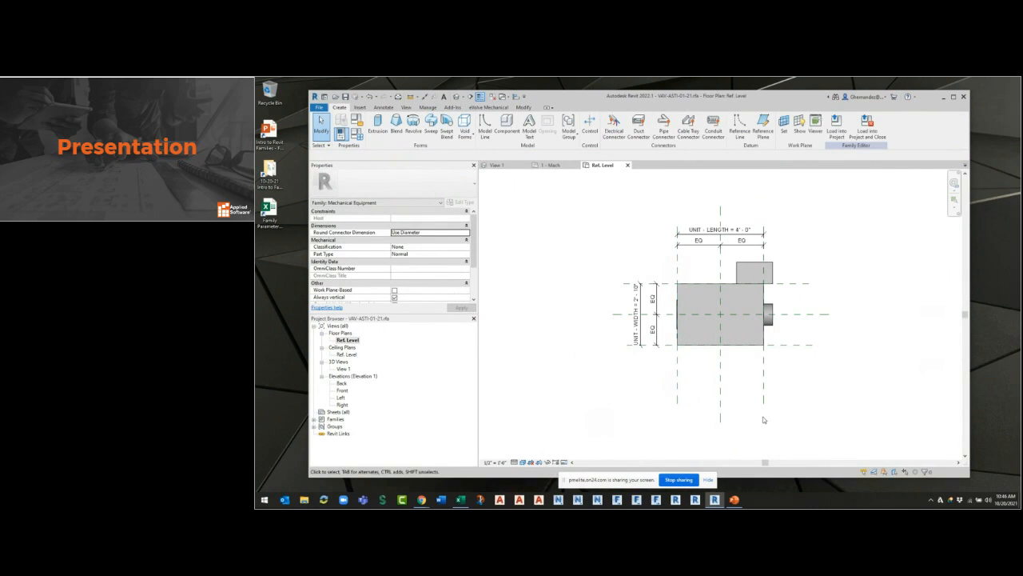
Set Is Reference to Not a Reference for the four reference planes at the edges of the VAV box body.
left_click(764, 383)
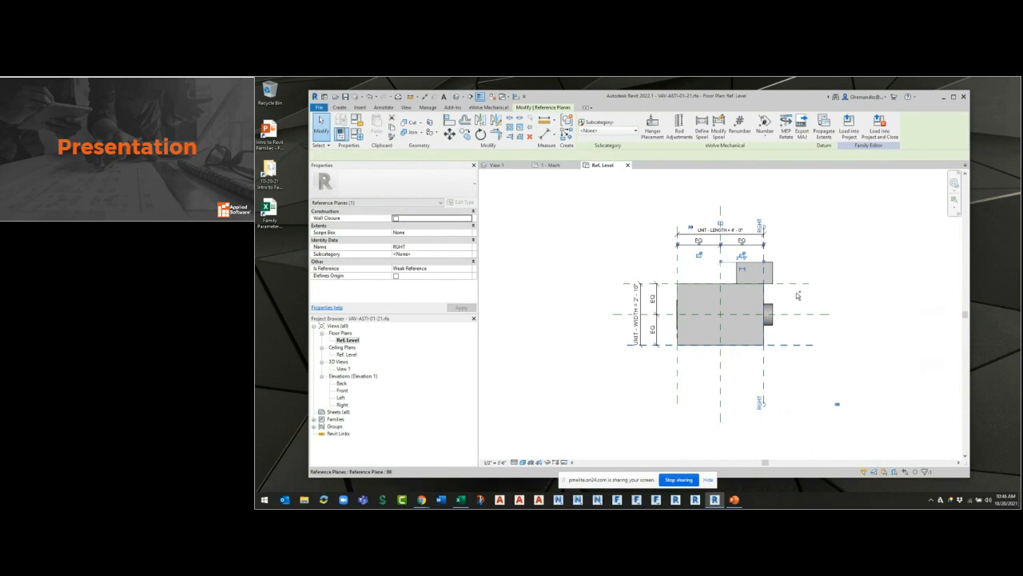
left_click_drag(797, 296, 665, 280)
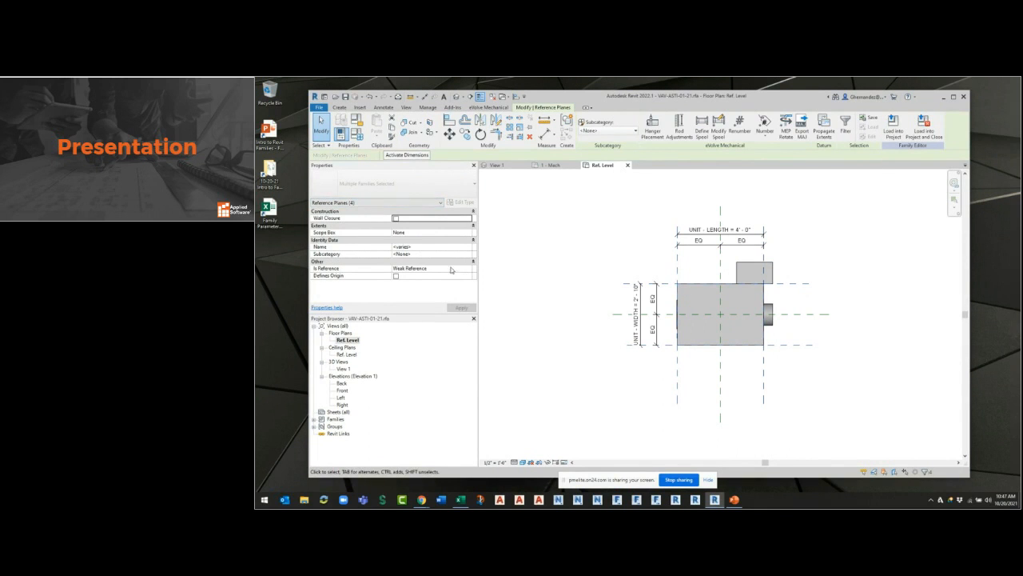
key("ctrl")
key("ctrl")
key("ctrl")
left_click(465, 270)
left_click(467, 270)
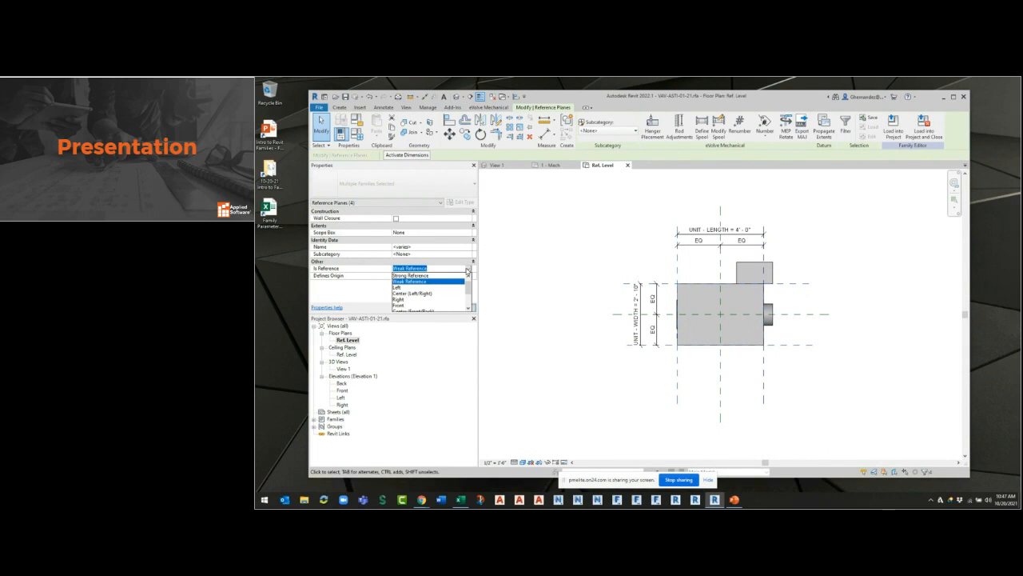
scroll(415, 302, "down", 1)
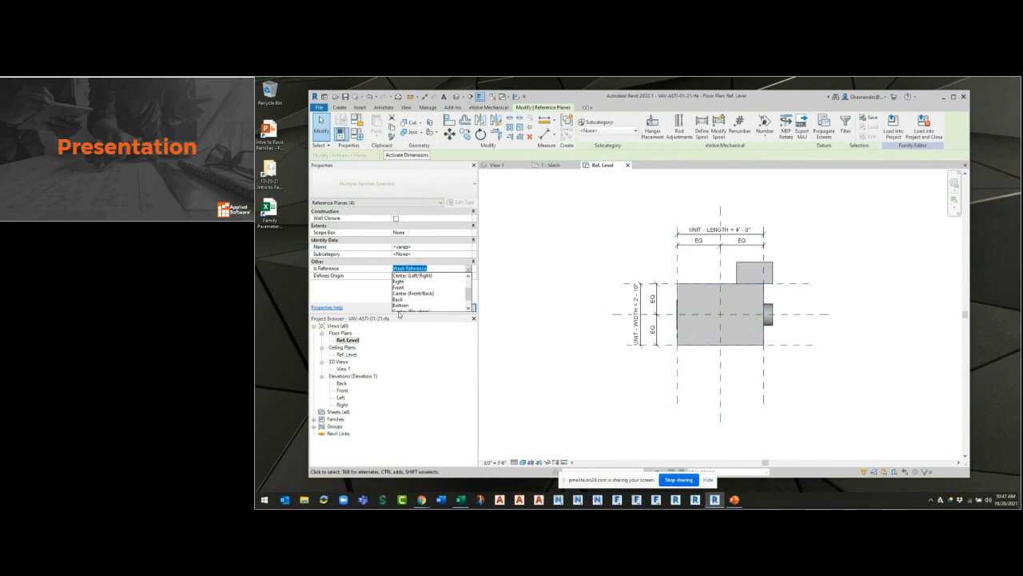
scroll(409, 299, "up", 2)
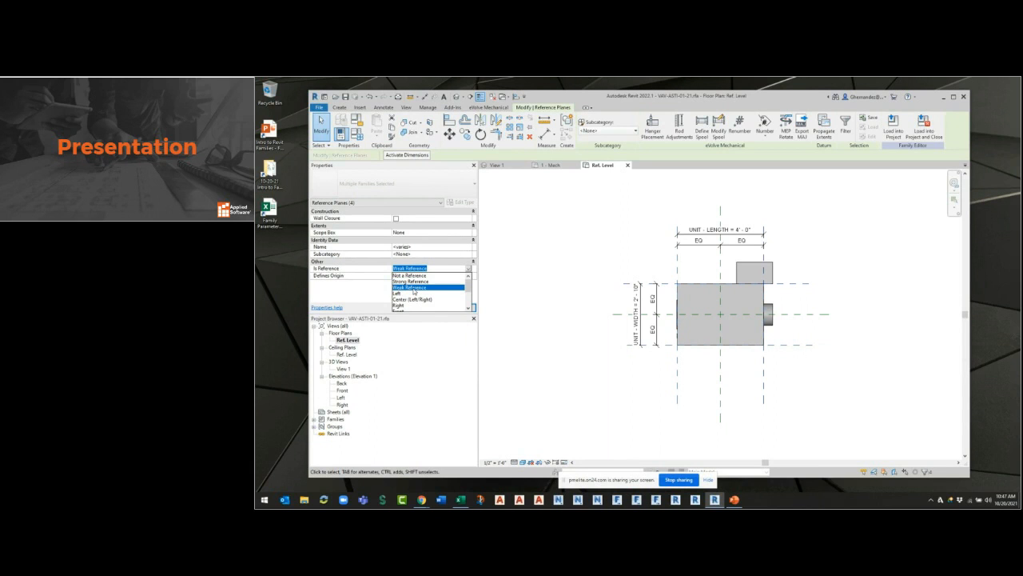
left_click(409, 275)
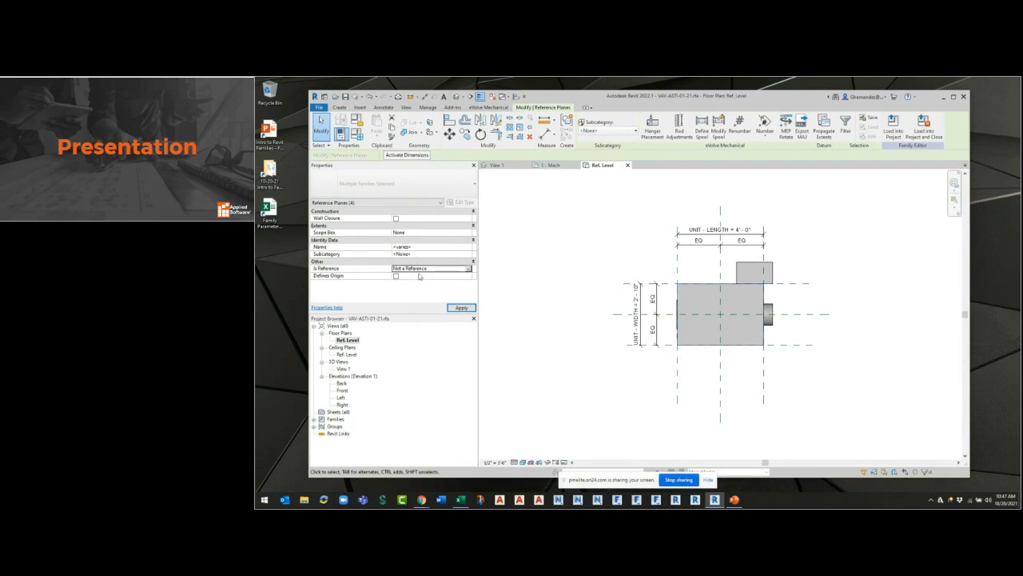
left_click(530, 262)
Reload the VAV family into the project and select each unit in the 1 - Mech plan to check for stretch grips.
left_click(760, 126)
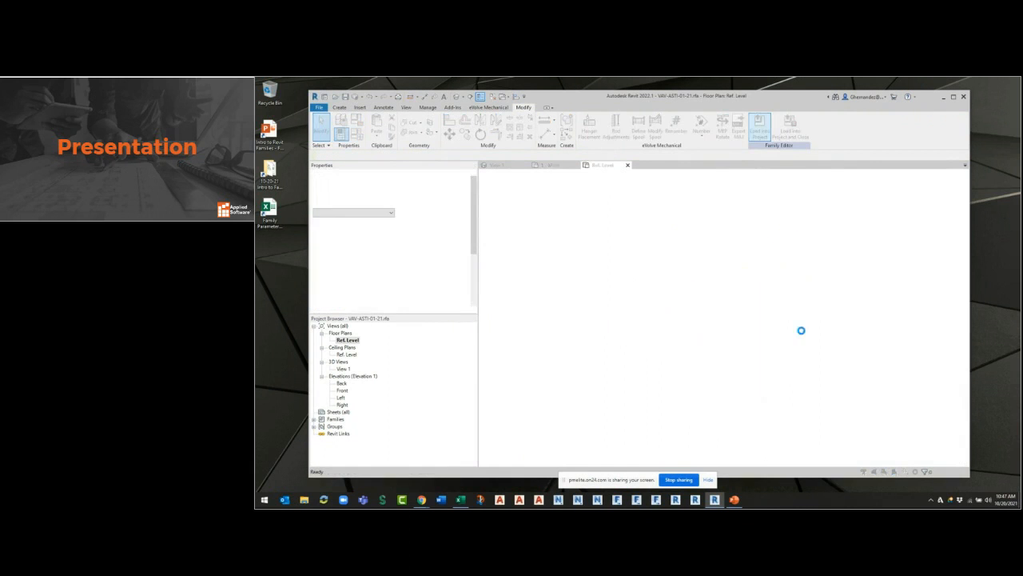
left_click(602, 291)
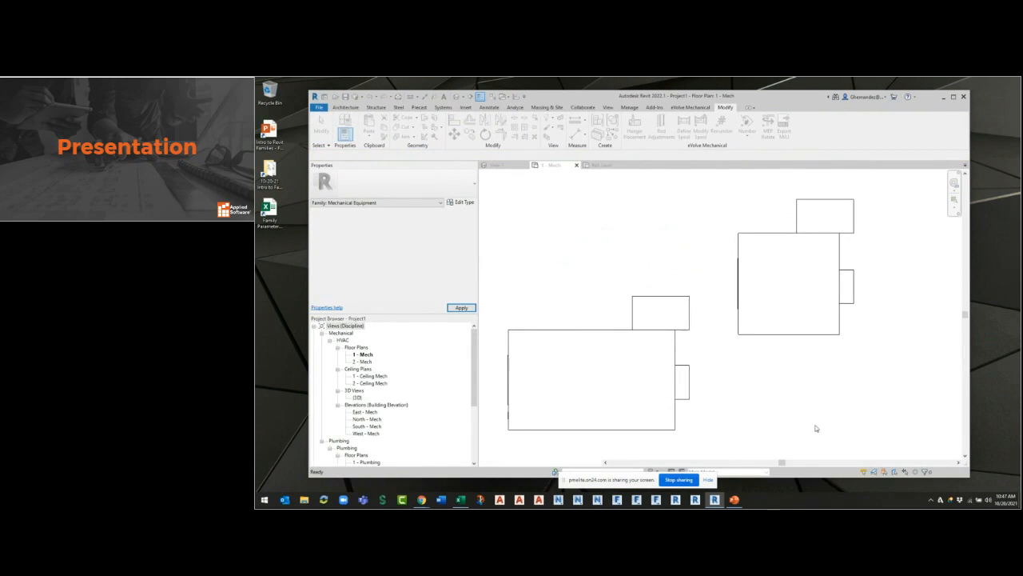
left_click(788, 337)
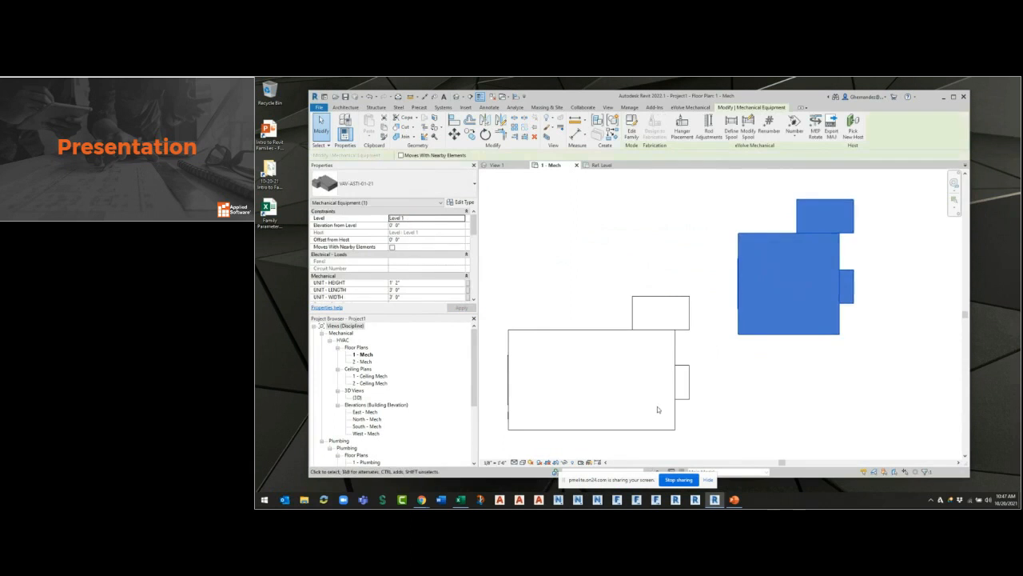
left_click(620, 342)
middle_click_drag(583, 323, 619, 282)
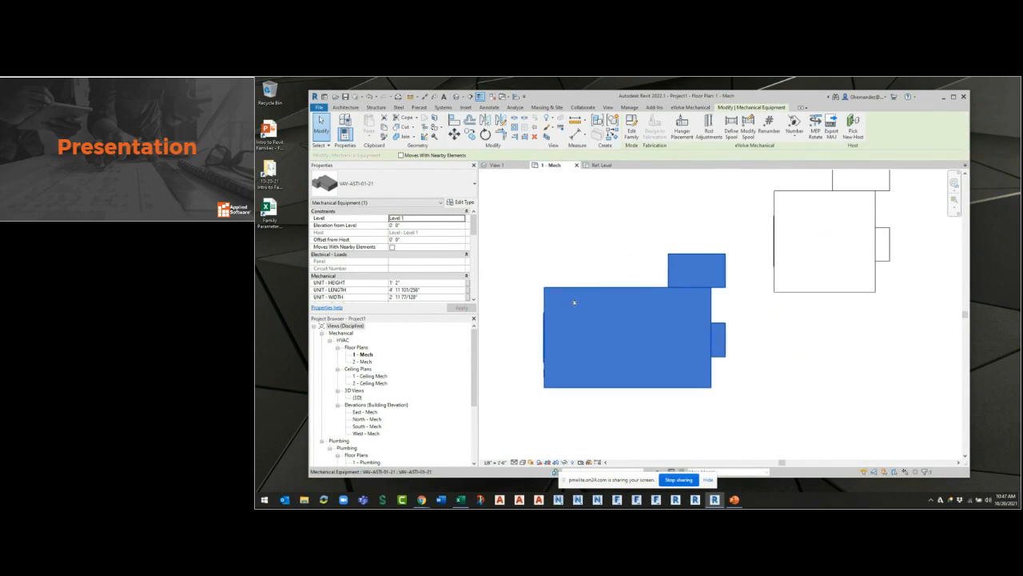
Set the selected larger unit's UNIT - LENGTH to 4' and UNIT - WIDTH to 2' 10".
left_click(438, 290)
type("4")
left_click(427, 297)
type("2' 10\"")
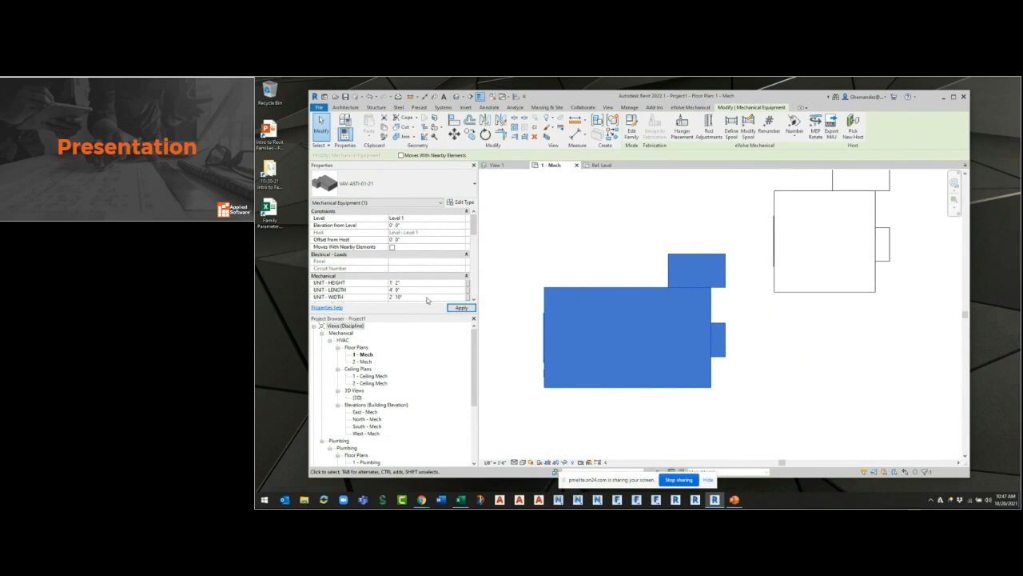
left_click(470, 309)
key("Escape")
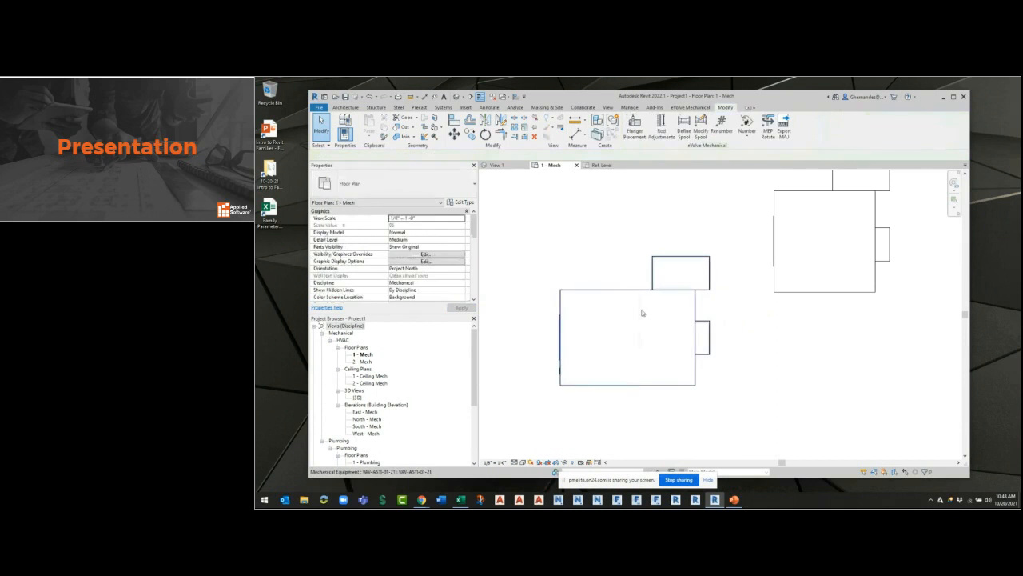
Reselect the resized VAV unit and enlarge its property display to review the Mechanical instance parameters.
left_click(512, 327)
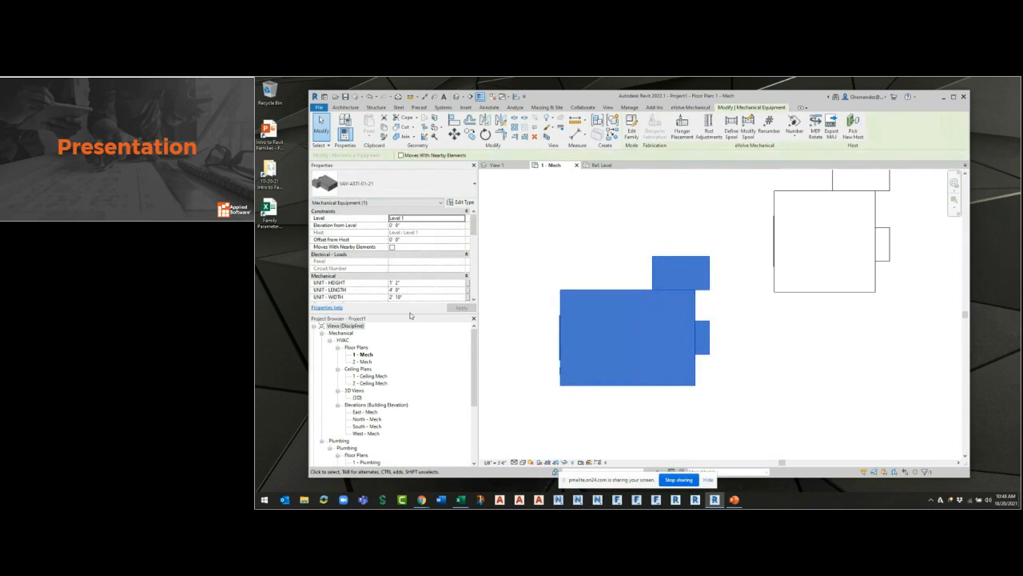
left_click_drag(409, 314, 408, 359)
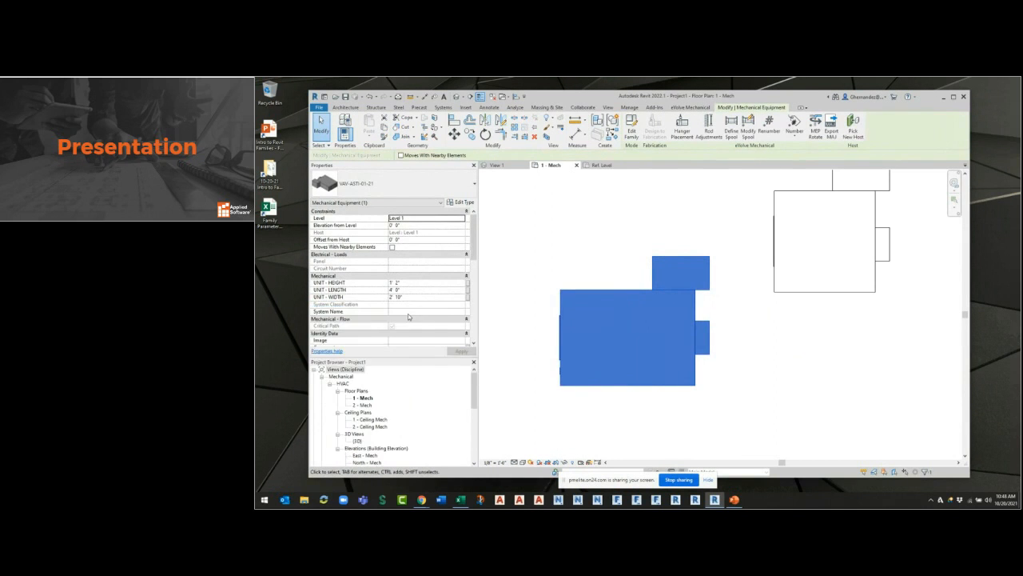
left_click(416, 296)
key("Escape")
Return to the family's Ref. Level plan and check the Is Reference setting of the RIGHT reference plane.
left_click(602, 164)
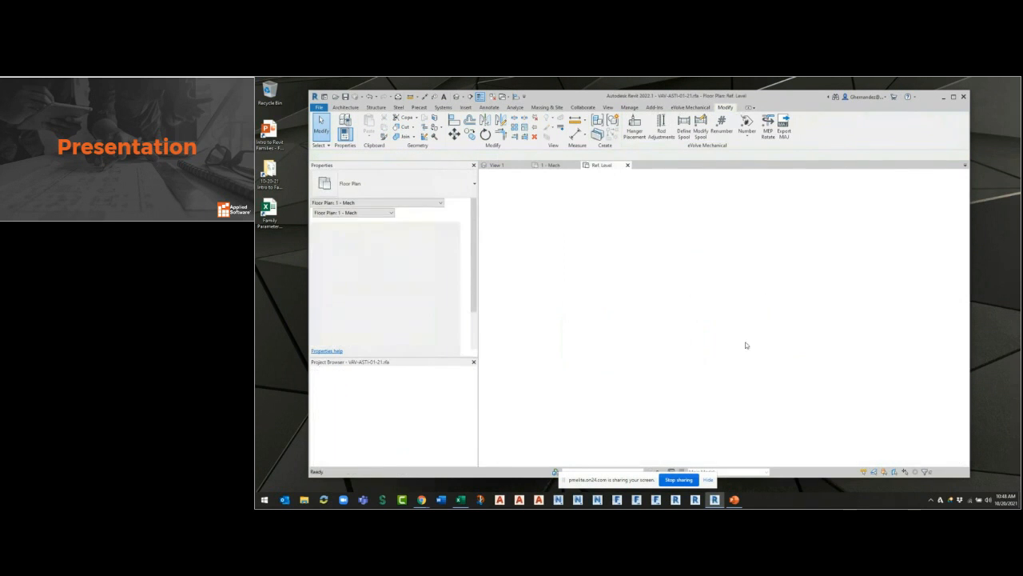
left_click(762, 384)
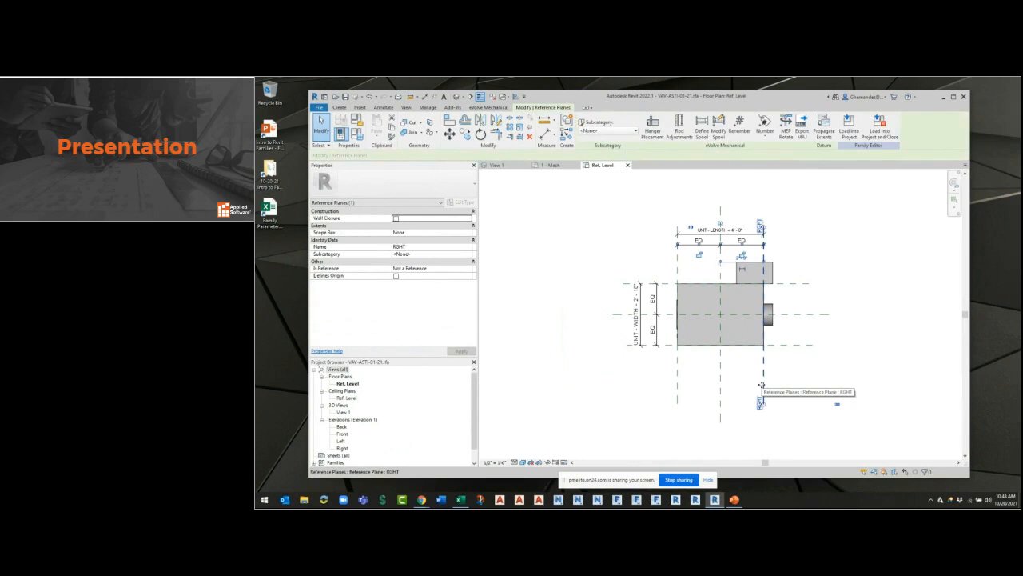
left_click(813, 375)
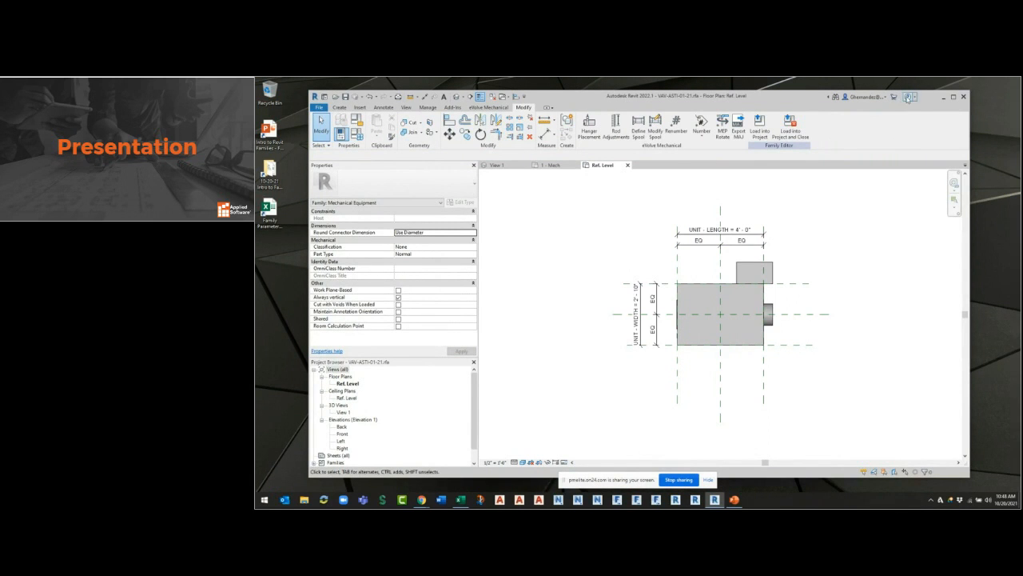
Open the Autodesk Revit 2022 online help in the browser, search it for REF PLANES, and return to Revit.
left_click_drag(1020, 319, 504, 80)
left_click(921, 147)
type("REF PLANE")
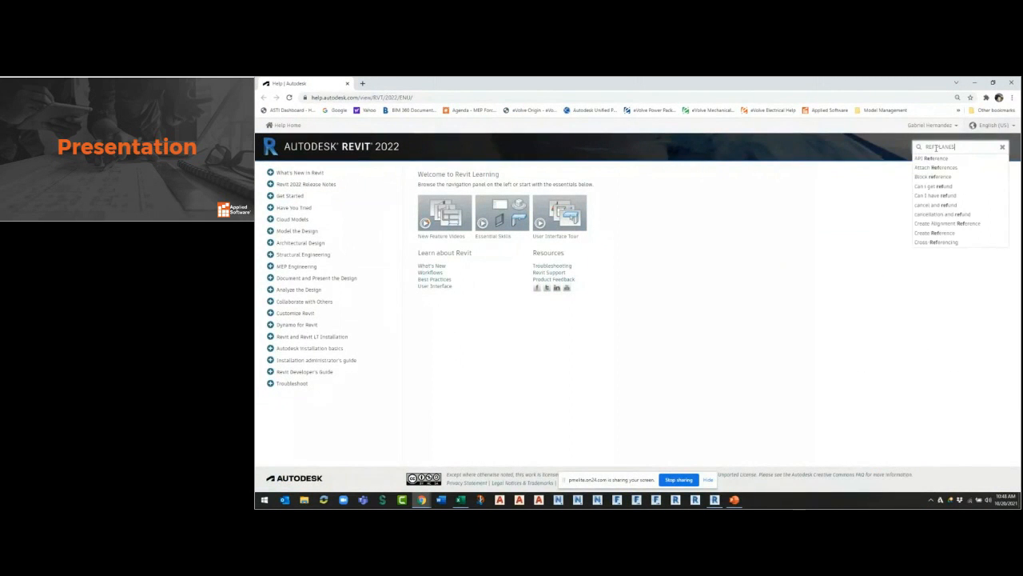
type("S")
key("Return")
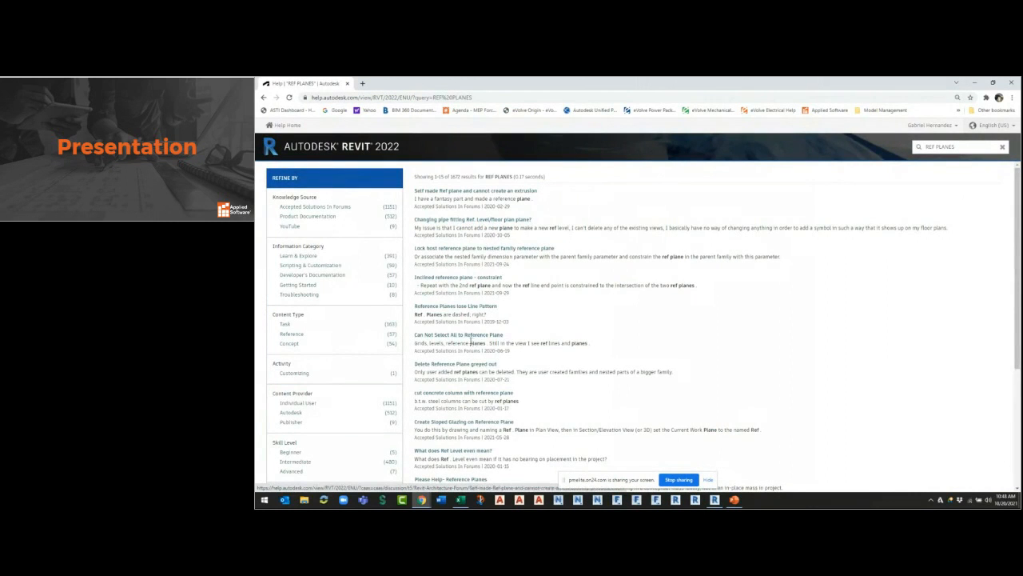
left_click(1012, 83)
left_click(911, 97)
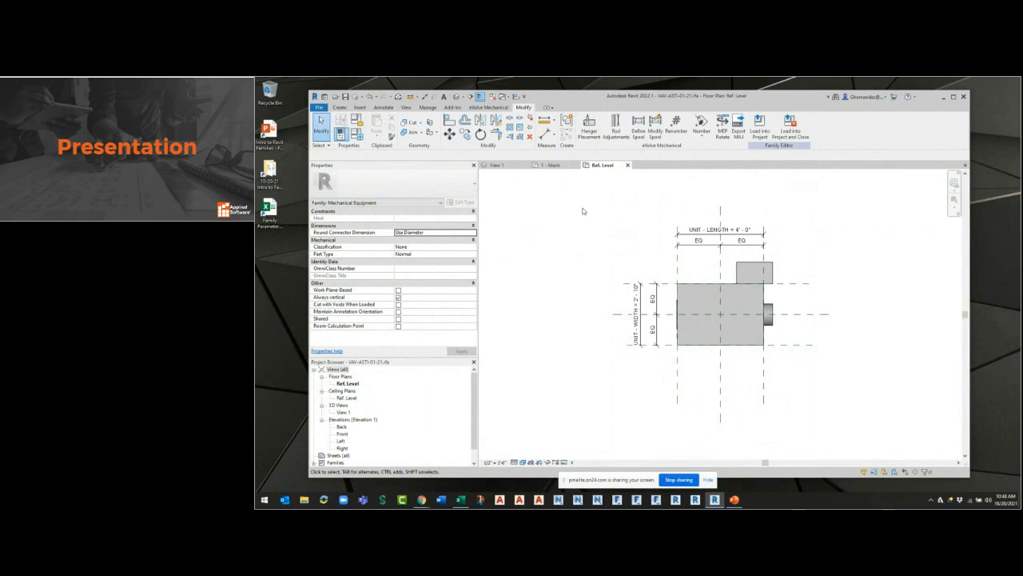
In the family's 3D view View 1, place a Supply Air duct connector on the rectangular opening's face.
scroll(764, 311, "up", 1)
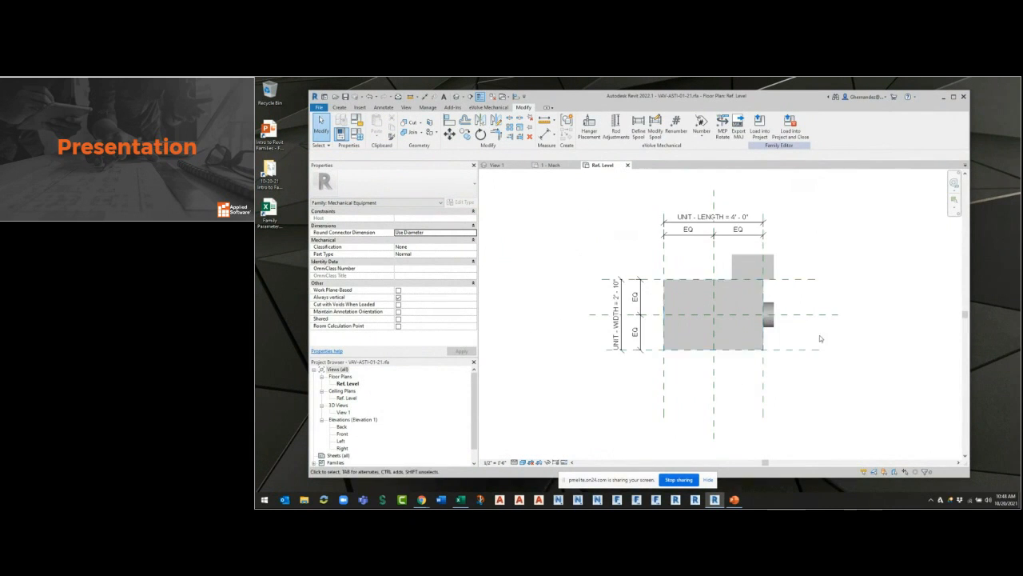
left_click(498, 164)
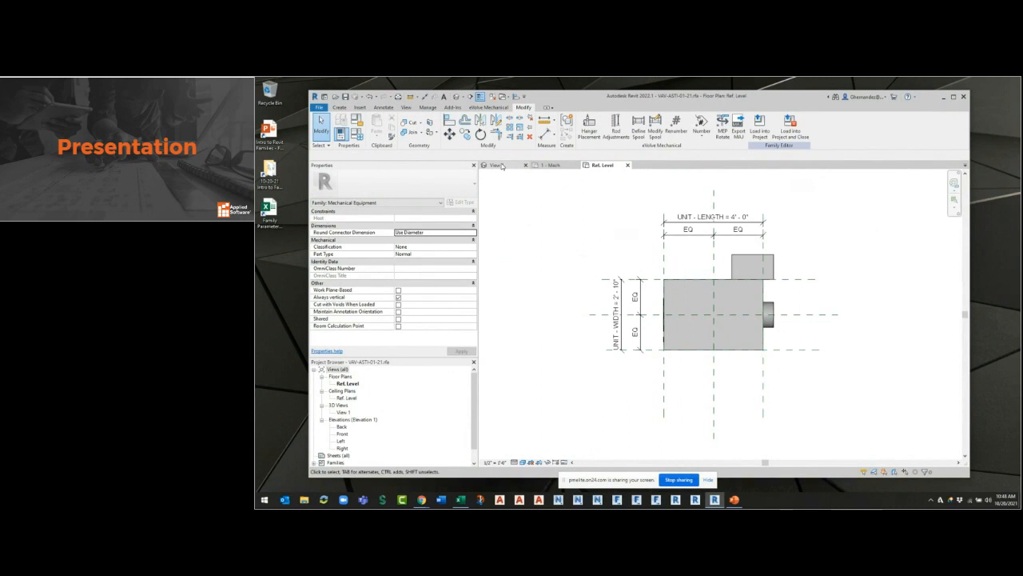
middle_click_drag(863, 389, 815, 404, "shift")
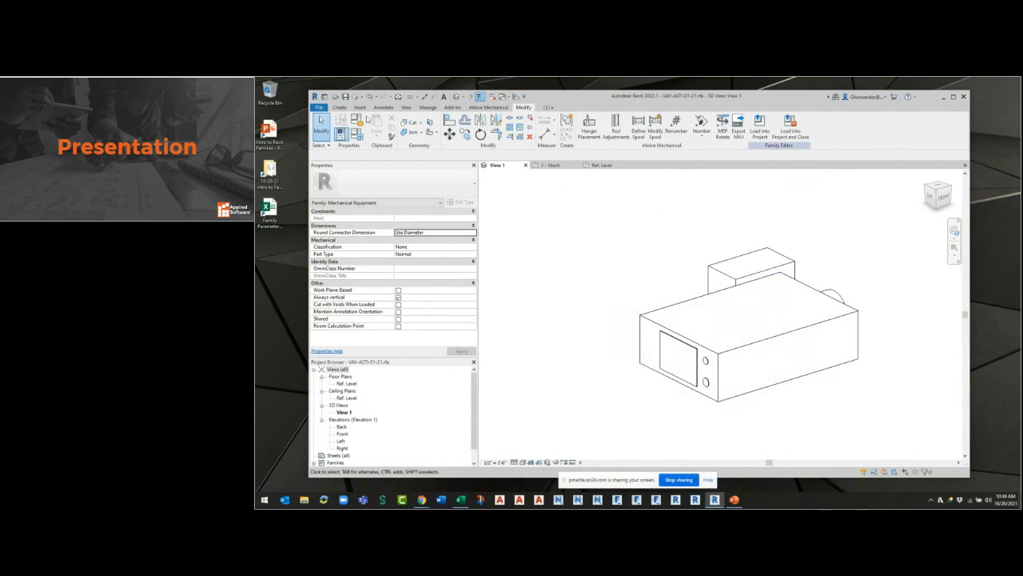
left_click(340, 107)
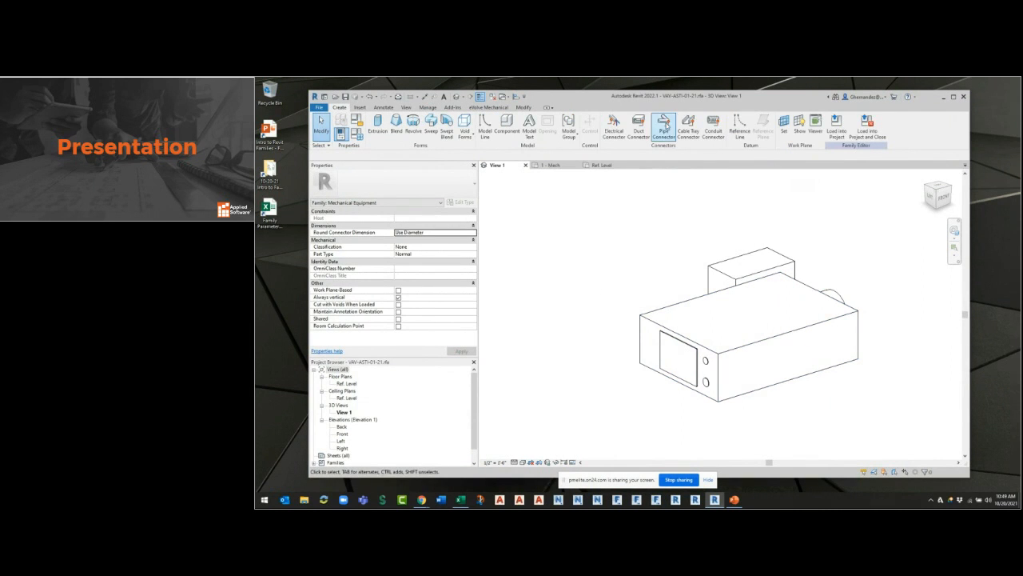
left_click(640, 136)
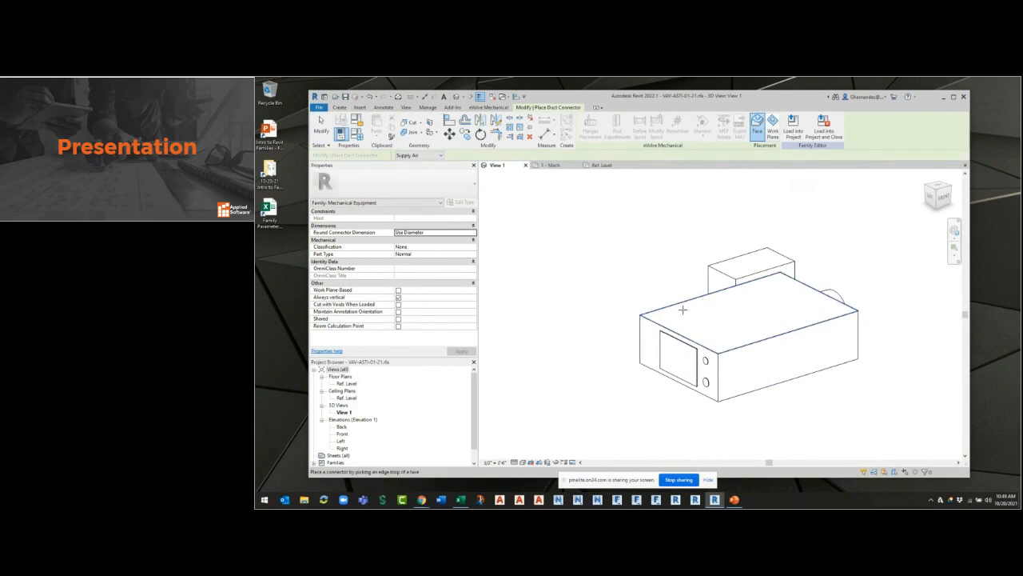
scroll(686, 346, "up", 4)
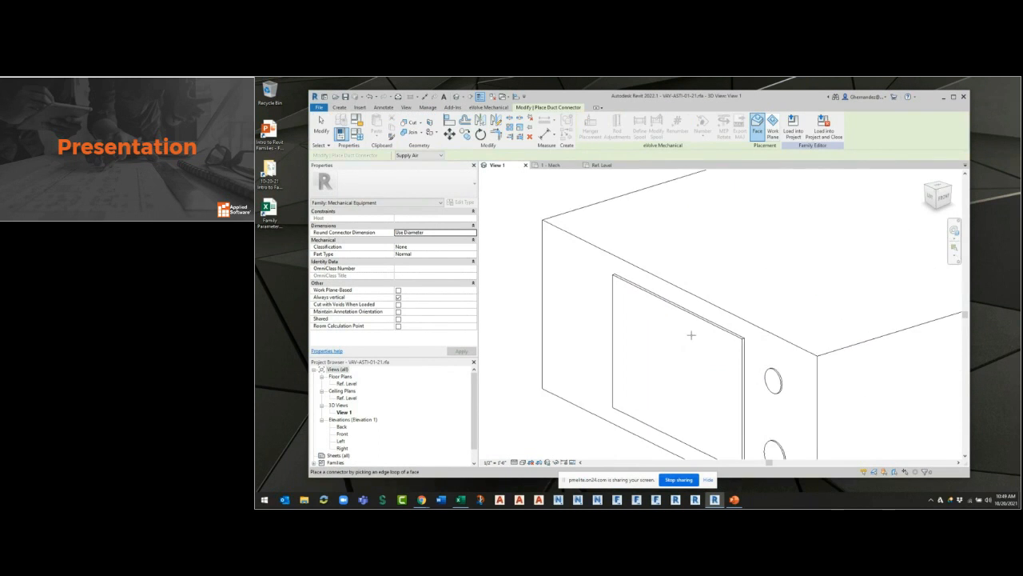
left_click(695, 319)
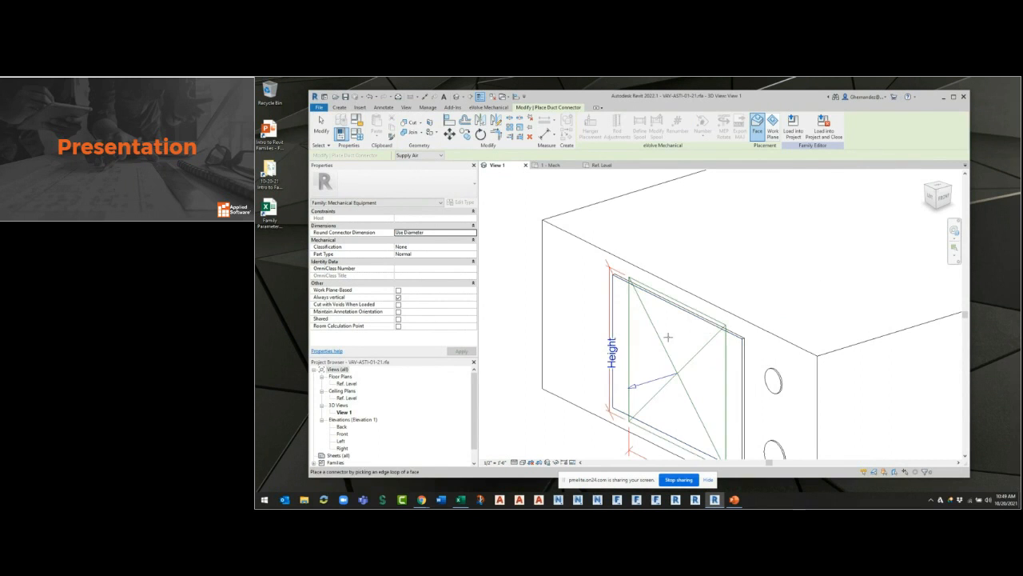
key("Escape")
scroll(627, 290, "up", 4)
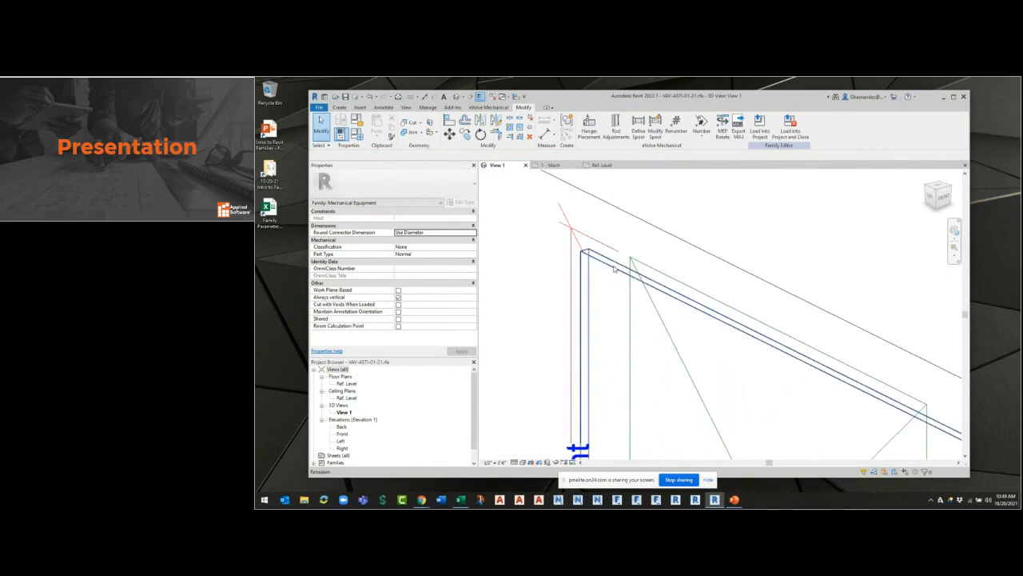
scroll(602, 280, "down", 4)
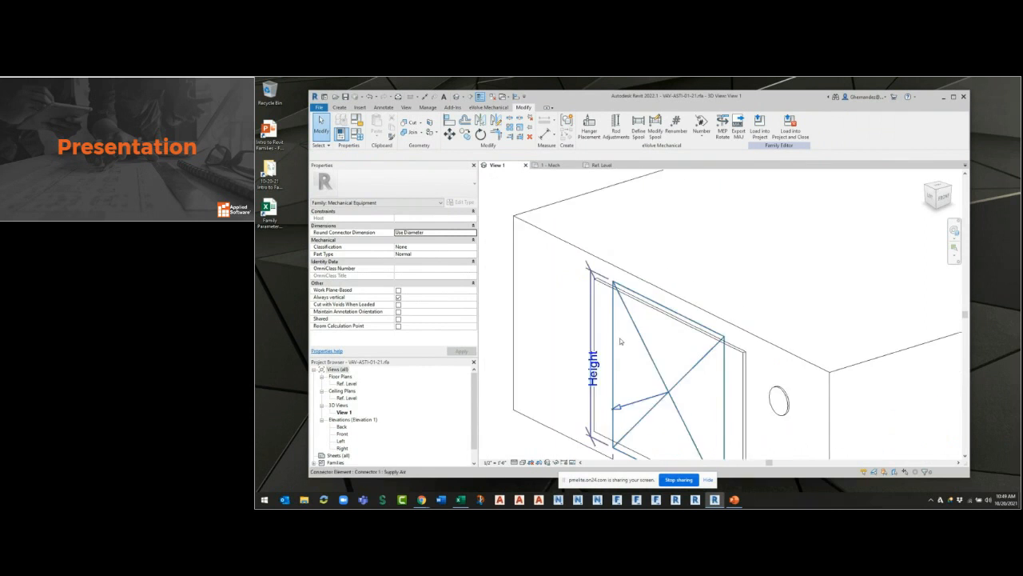
scroll(608, 276, "down", 3)
Place a second Supply Air duct connector on the end face of the round duct collar.
middle_click_drag(687, 286, 851, 378, "shift")
left_click(338, 107)
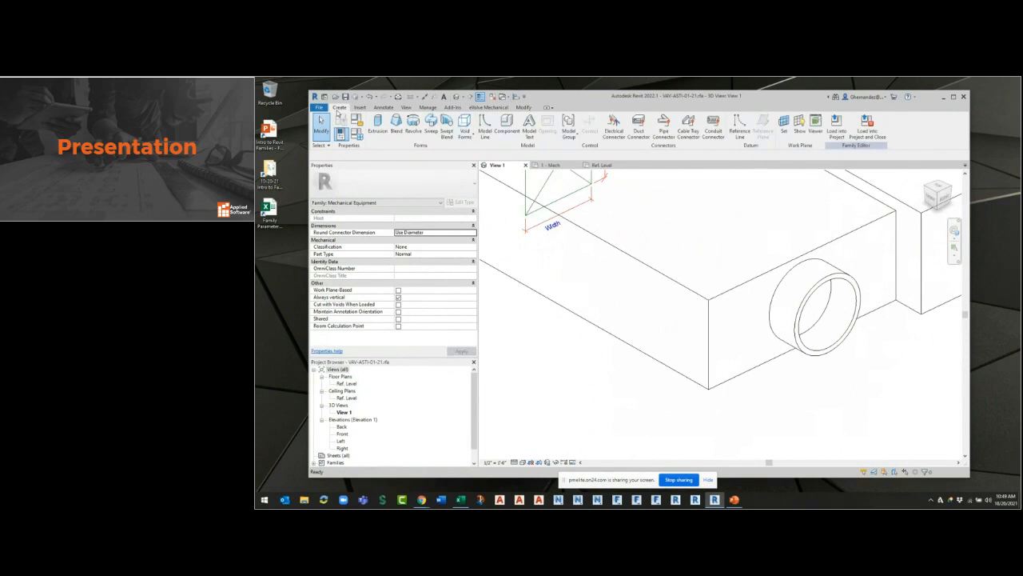
left_click(639, 128)
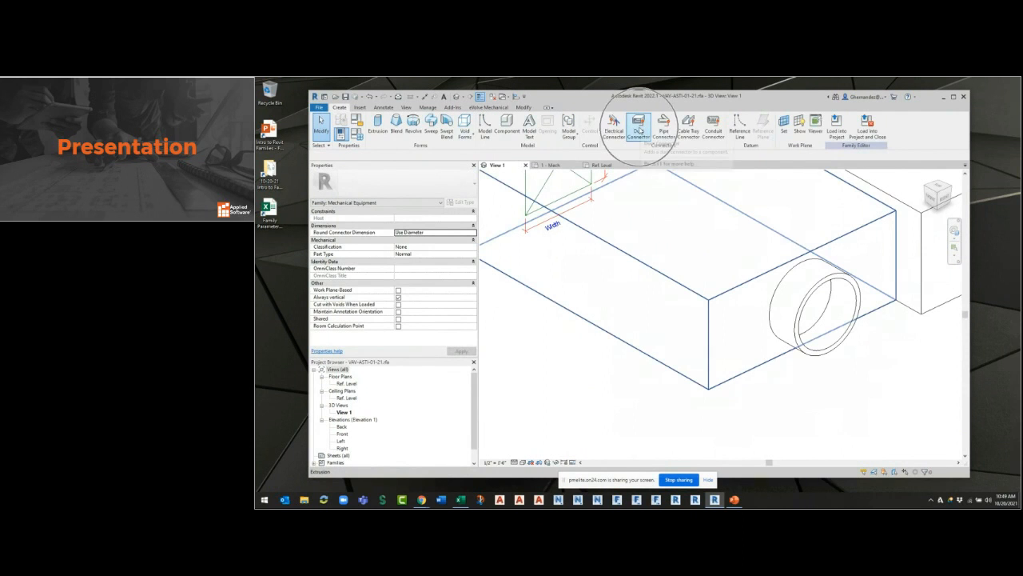
left_click(850, 279)
key("Escape")
Place a Controls electrical connector on the large outer face of the control box attached to the unit's side.
scroll(861, 397, "down", 3)
middle_click_drag(874, 390, 695, 395, "shift")
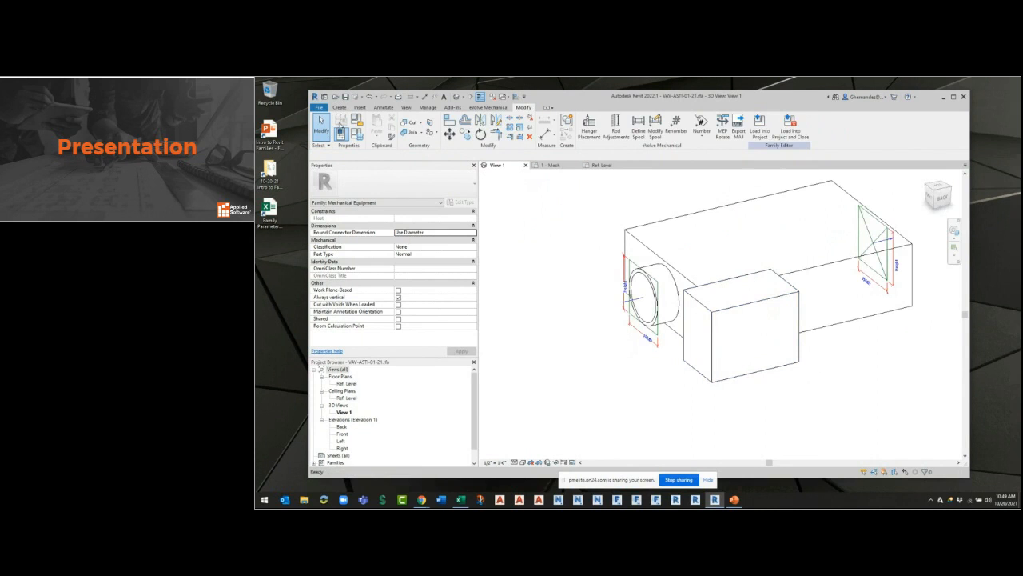
left_click(339, 107)
left_click(613, 132)
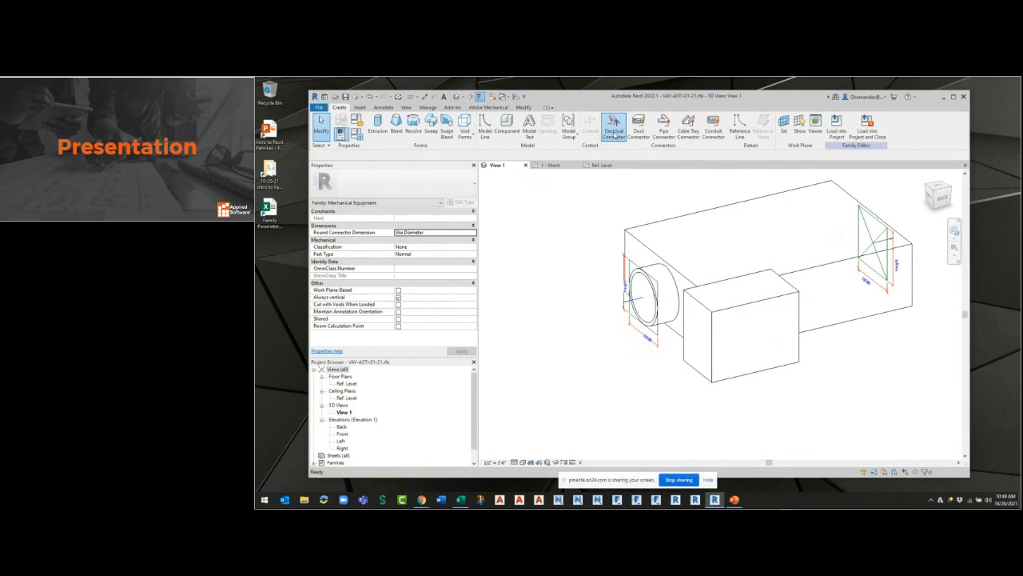
left_click(428, 155)
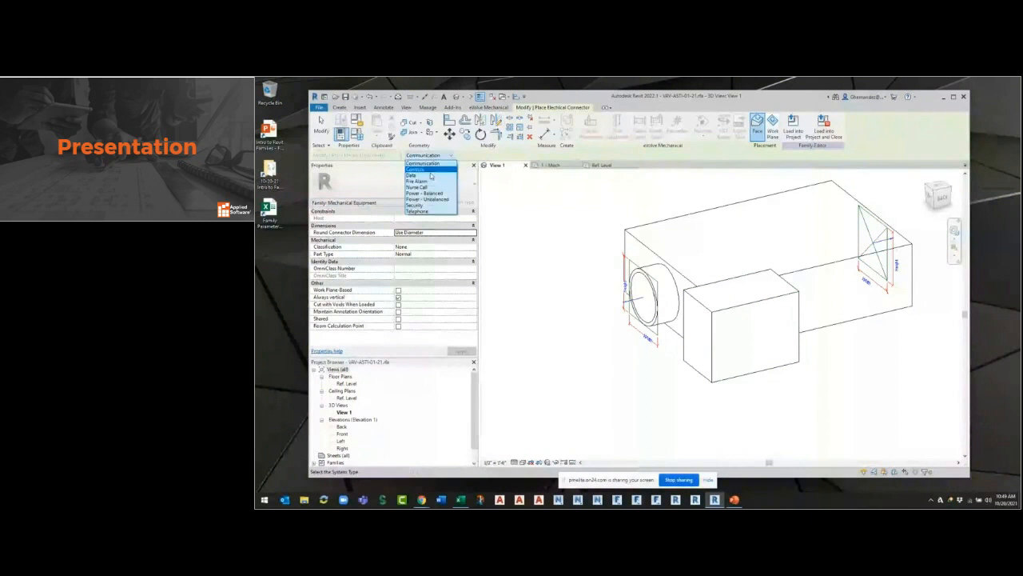
left_click(416, 169)
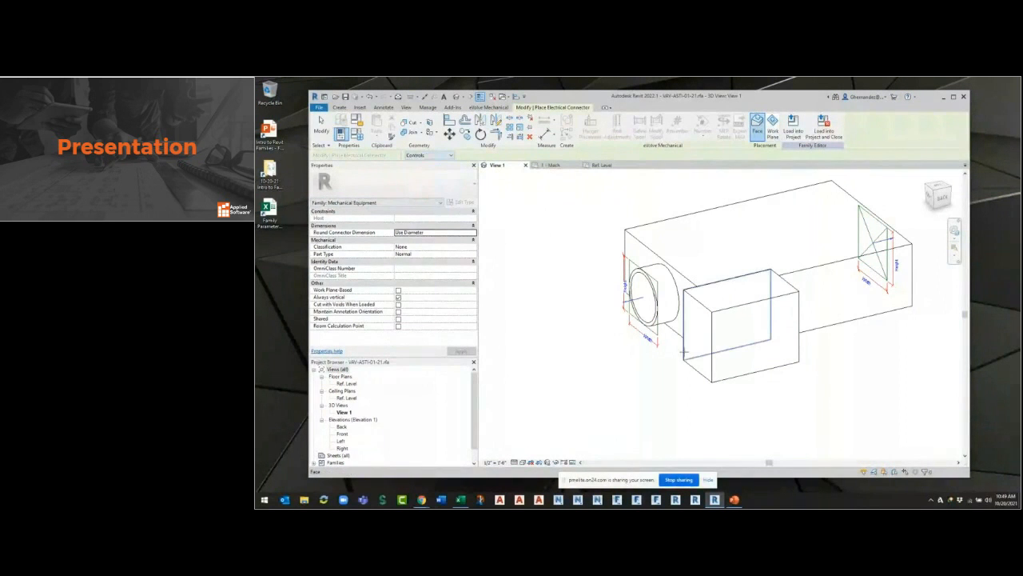
left_click(745, 391)
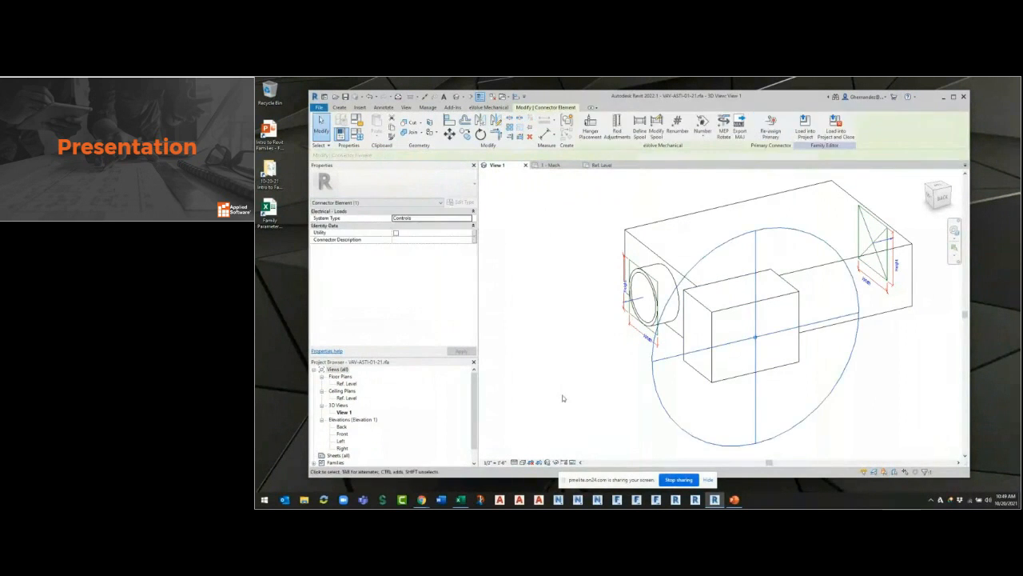
middle_click_drag(617, 379, 858, 366, "shift")
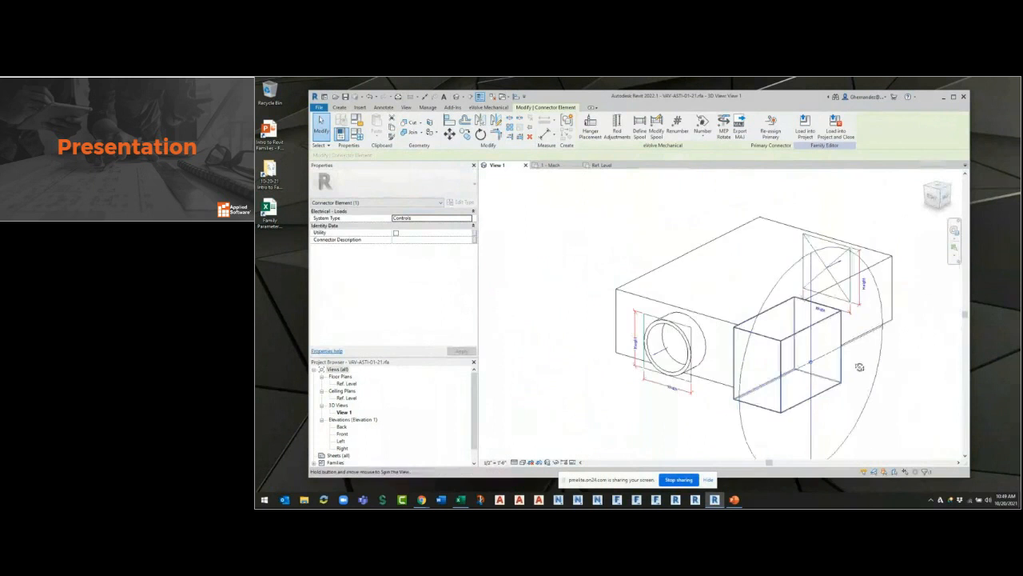
left_click(916, 312)
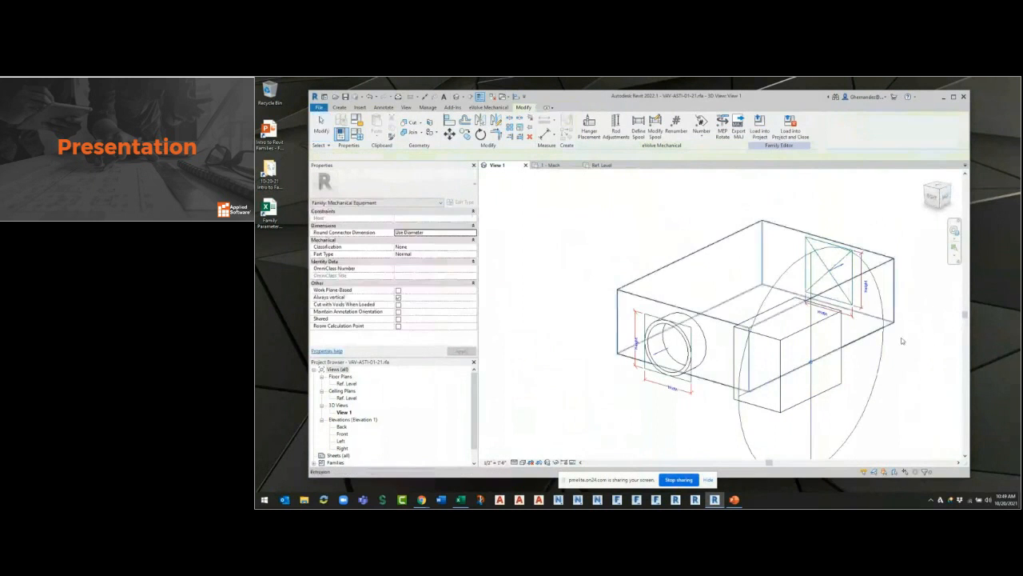
left_click(814, 427)
middle_click_drag(720, 426, 669, 365, "shift")
left_click(653, 378)
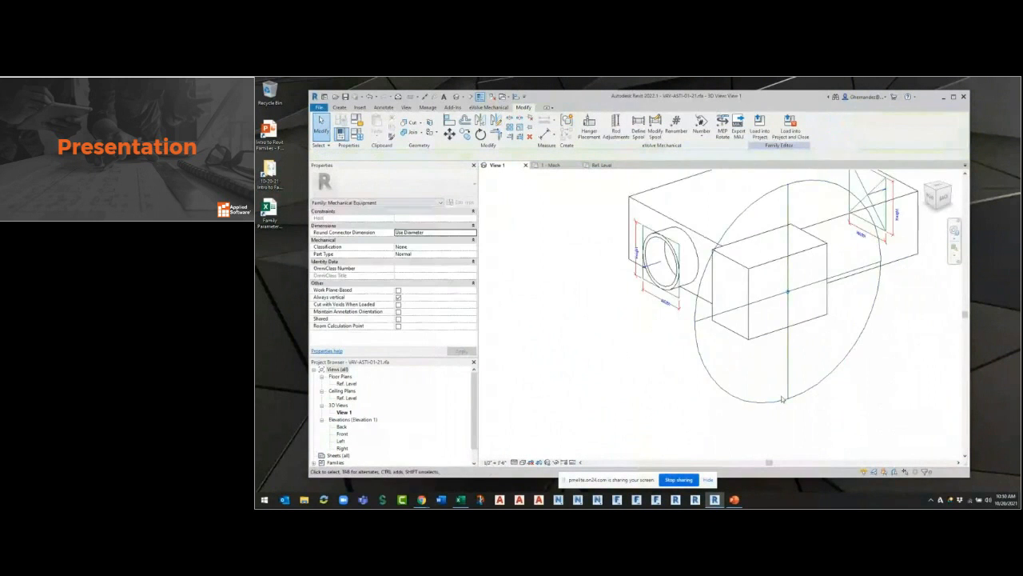
Change the shape of the duct connector on the round collar to Round and open its diameter for editing.
middle_click_drag(784, 401, 805, 447)
scroll(627, 331, "up", 2)
scroll(743, 361, "up", 3)
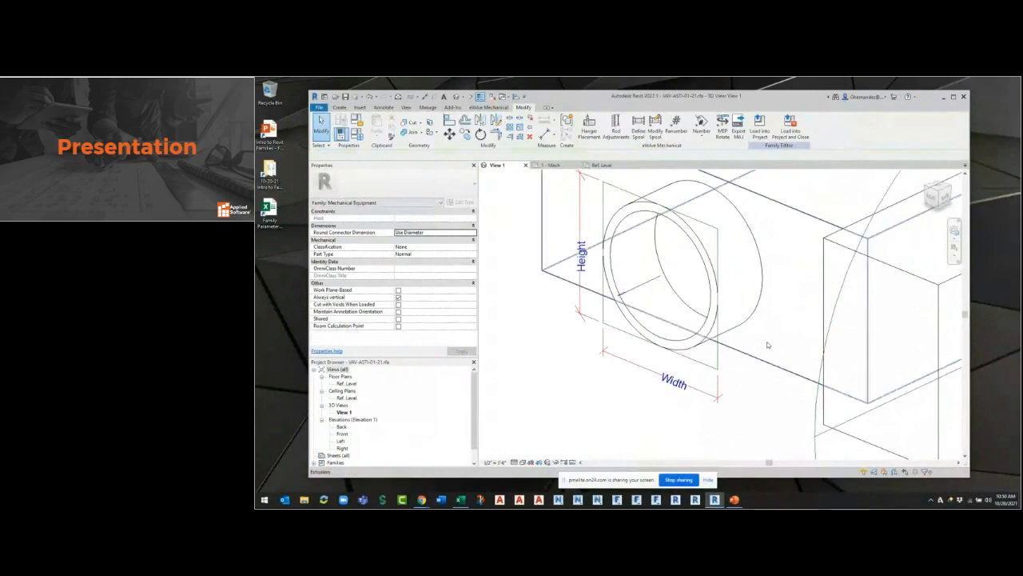
middle_click_drag(768, 345, 809, 379)
left_click(734, 398)
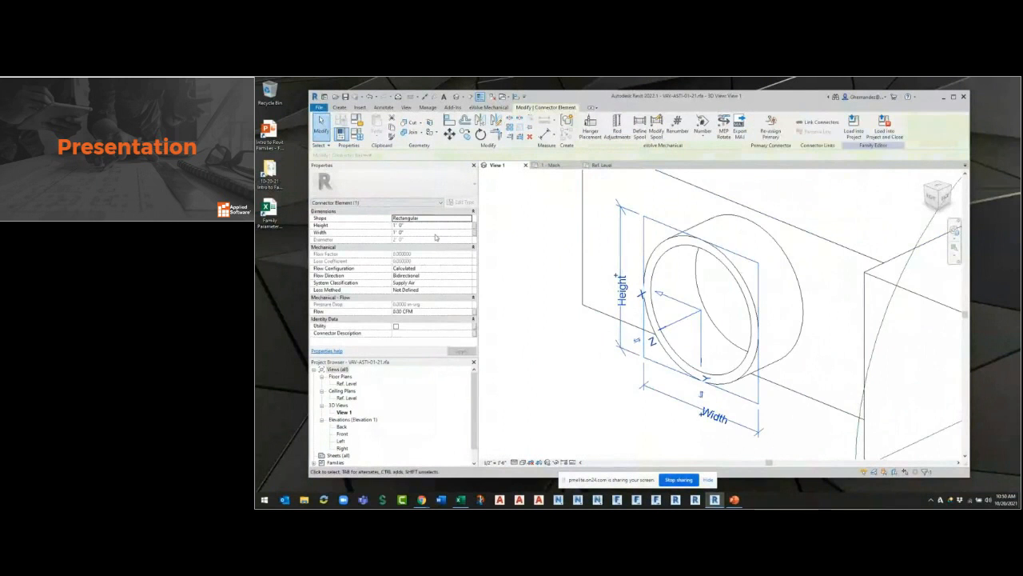
left_click(468, 219)
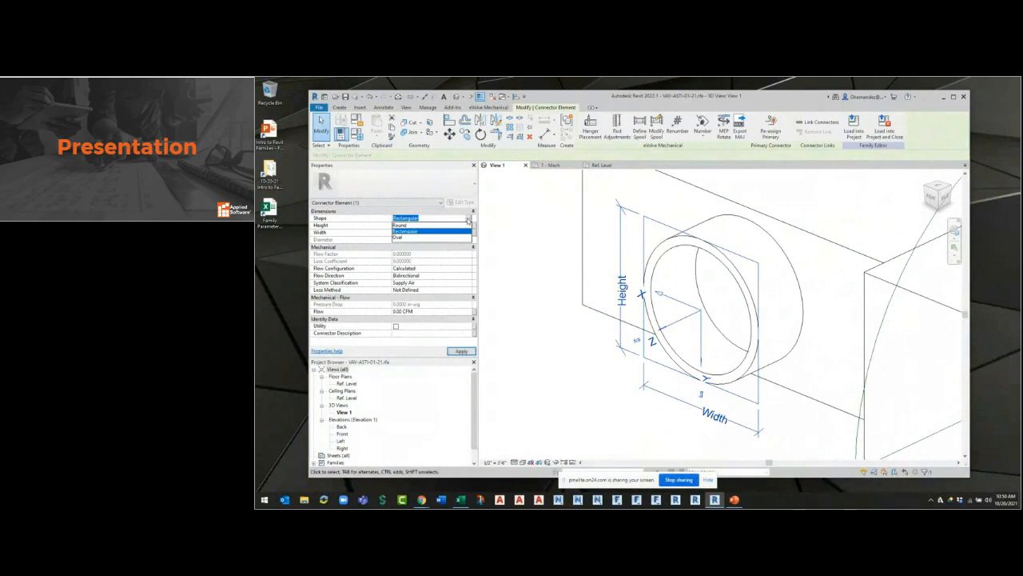
left_click(420, 227)
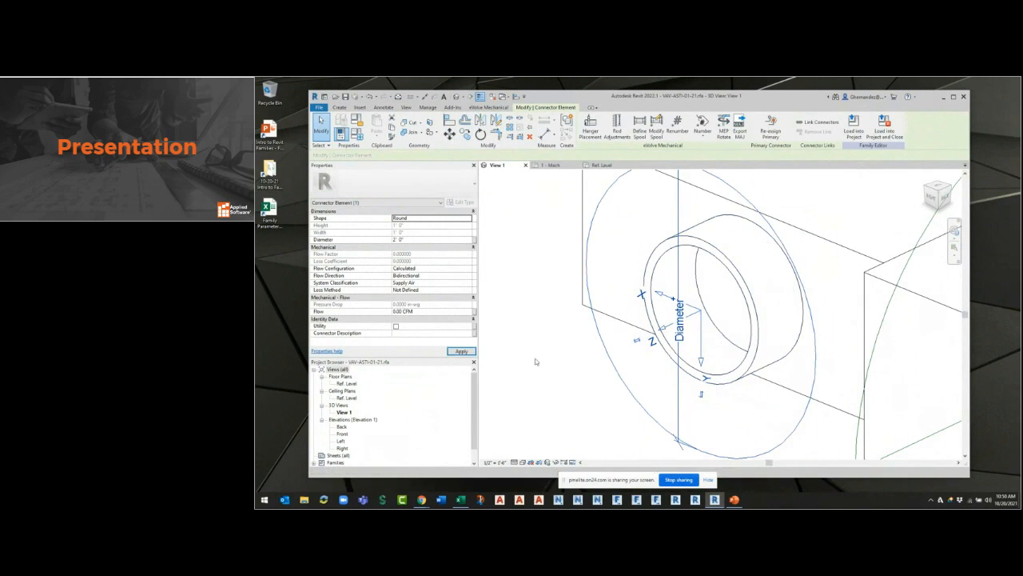
left_click(430, 238)
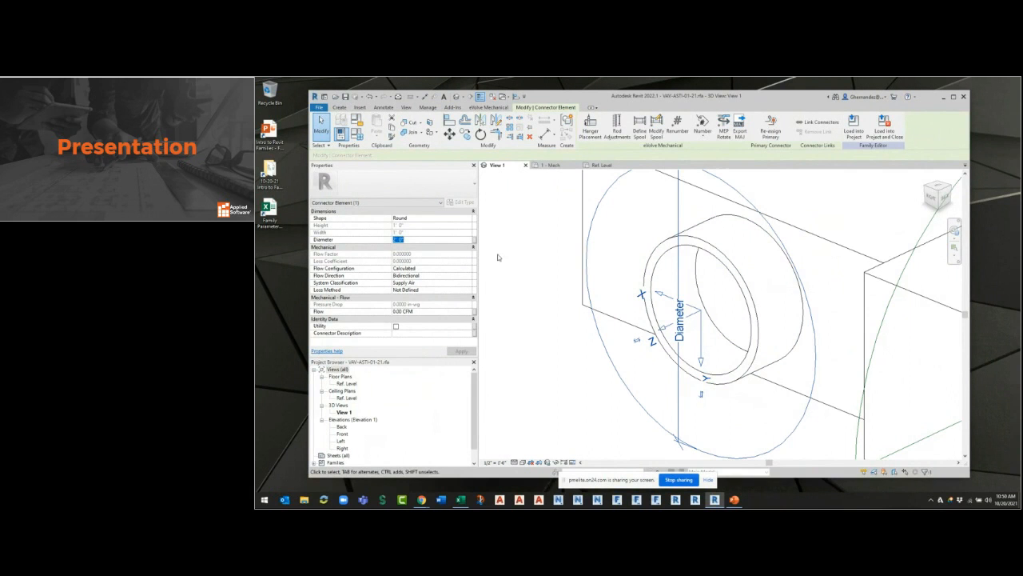
scroll(592, 336, "down", 3)
left_click(590, 363)
Set the width of the rectangular opening's duct connector to 1' 4".
scroll(602, 345, "down", 3)
middle_click_drag(824, 404, 516, 269, "shift")
scroll(721, 270, "up", 2)
left_click(712, 250)
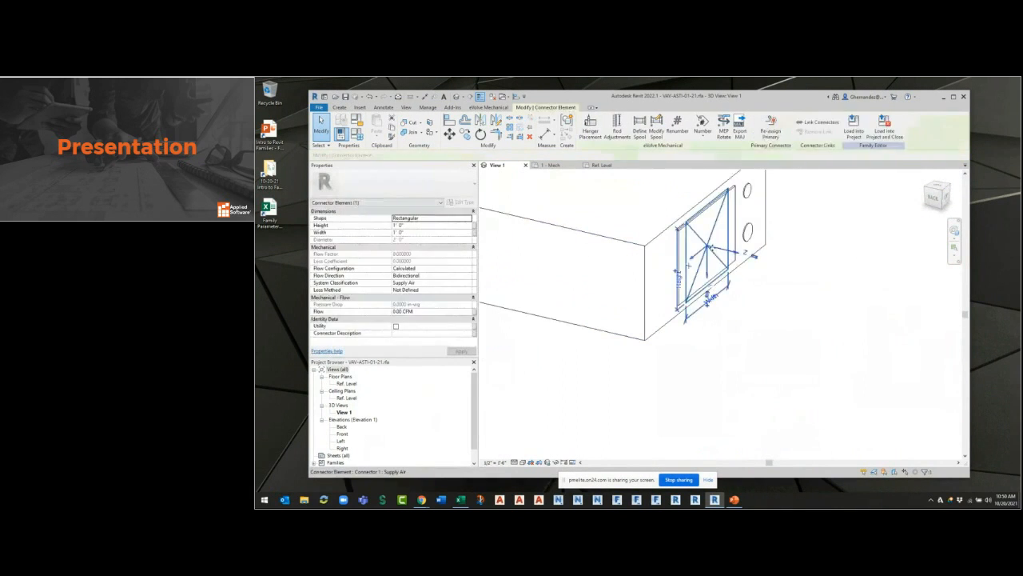
left_click(415, 225)
left_click(417, 232)
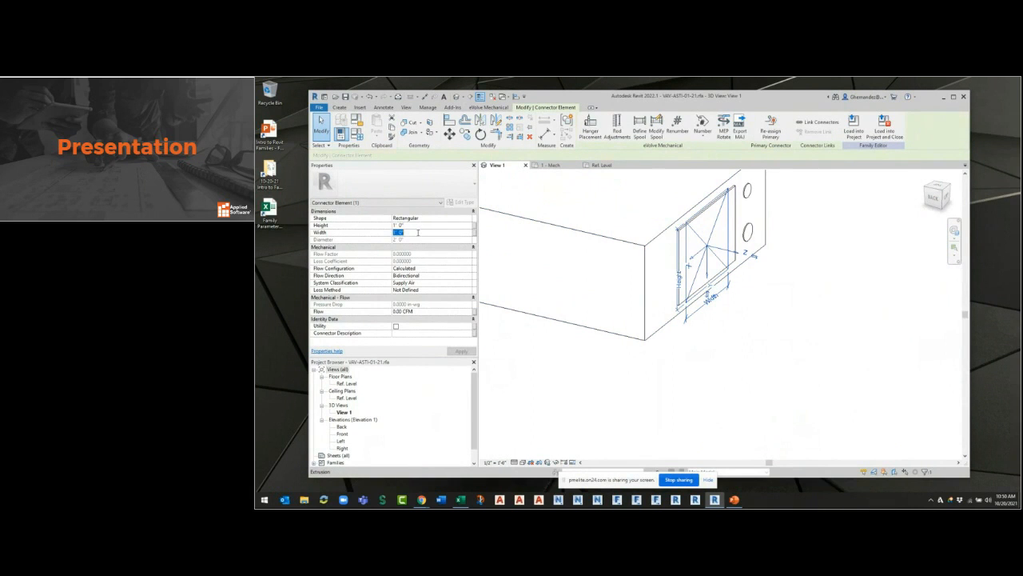
left_click(779, 359)
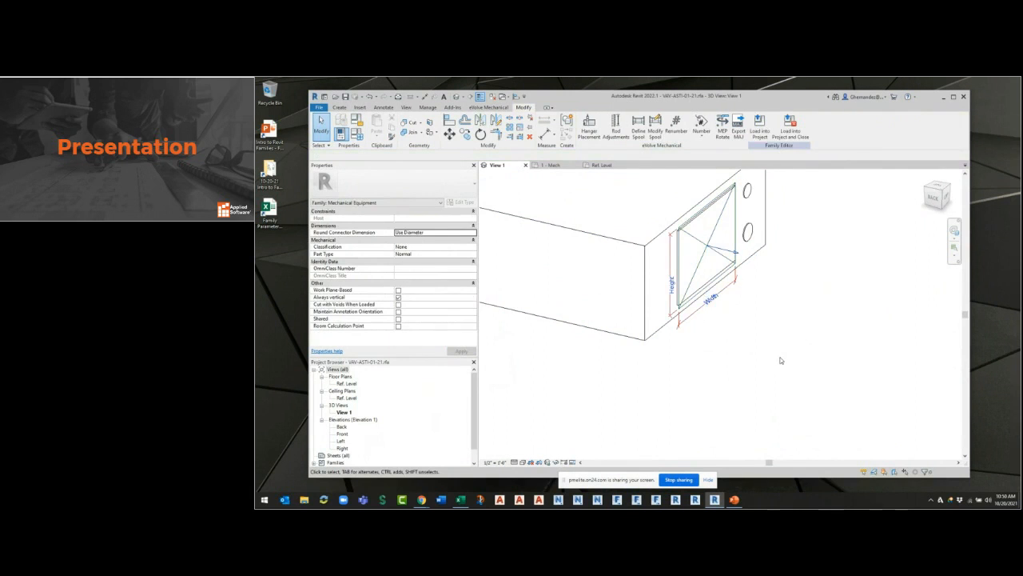
middle_click_drag(785, 345, 745, 289, "shift")
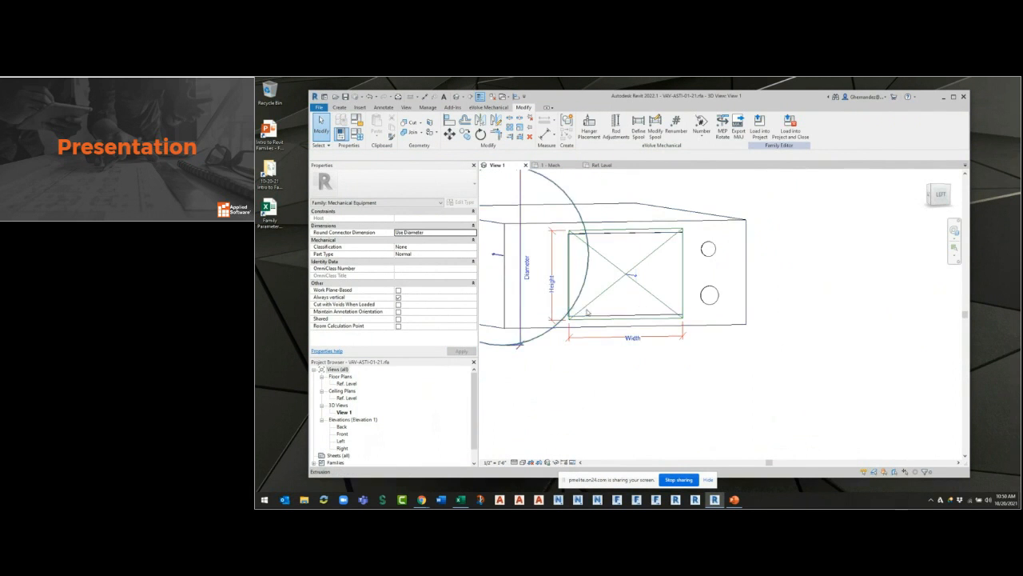
Set the height of the rectangular opening's duct connector to 9".
left_click(649, 276)
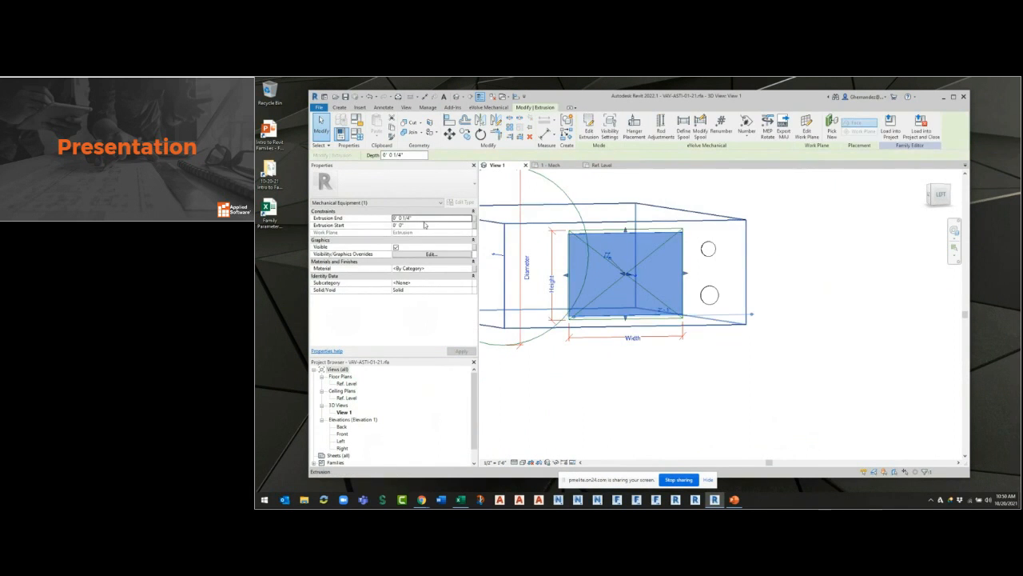
key("Escape")
left_click(632, 275)
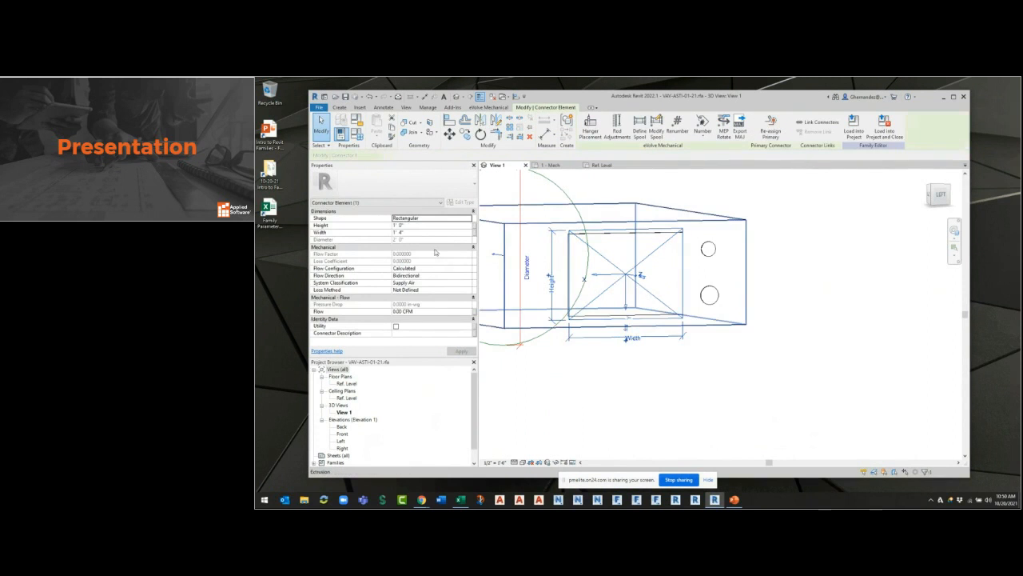
left_click(441, 228)
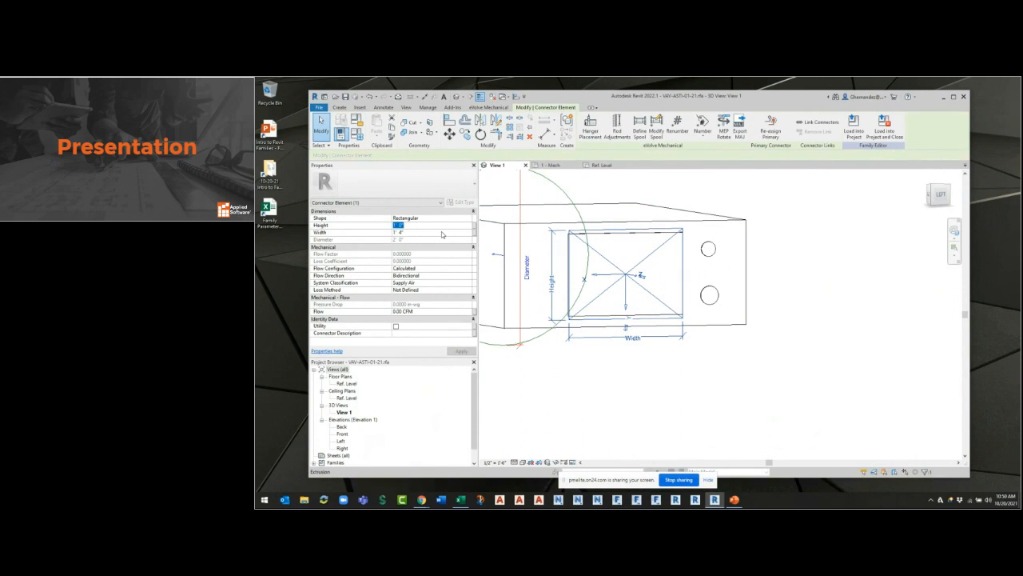
type("9")
key("Return")
left_click(875, 379)
Set the height of the rectangular opening's duct connector to 10".
left_click(658, 292)
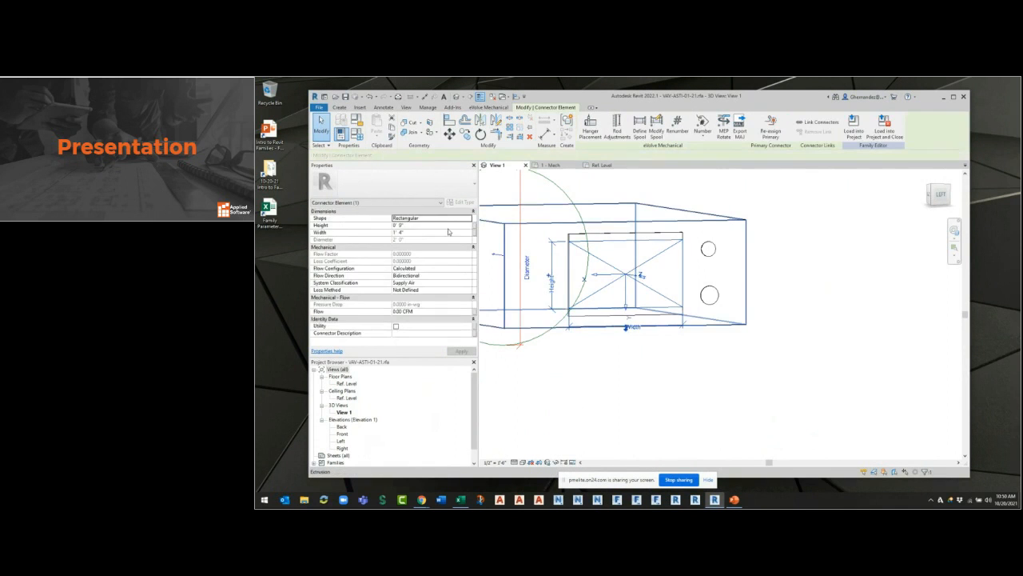
left_click(453, 226)
type("10")
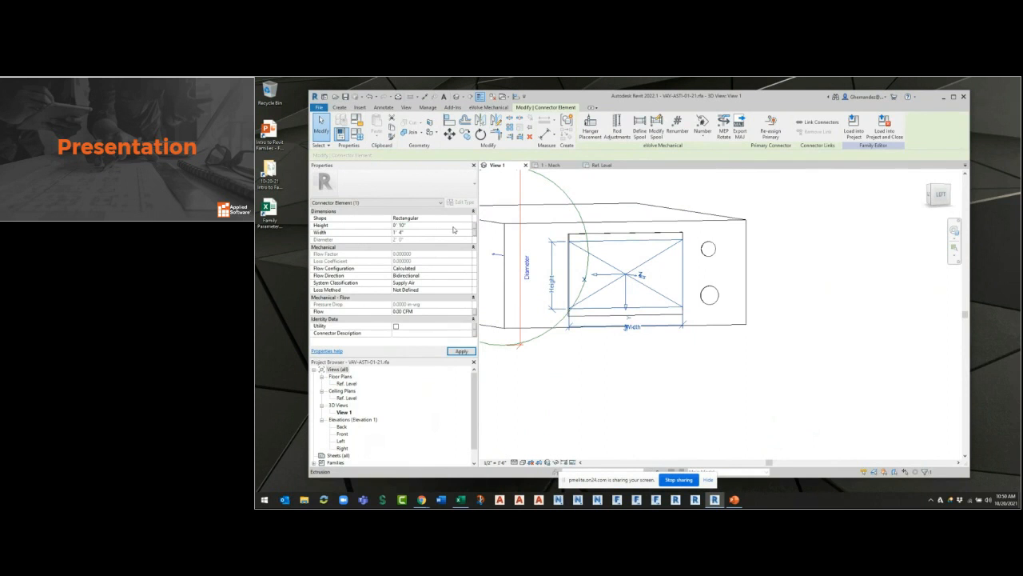
key("Return")
left_click(742, 376)
Start a new family parameter of type Length and begin its name with SA.
middle_click_drag(743, 376, 780, 405, "shift")
left_click(357, 134)
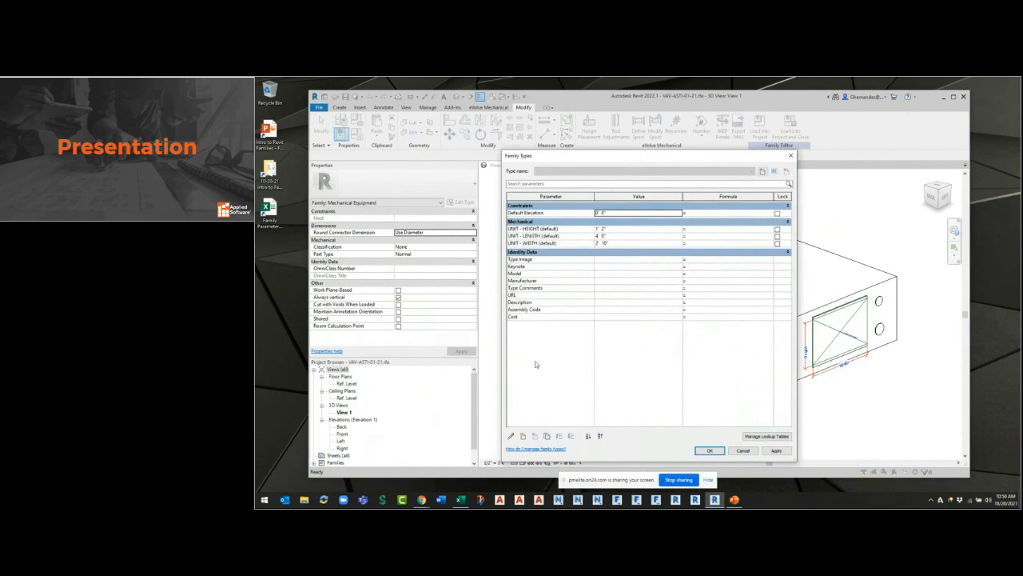
left_click(523, 436)
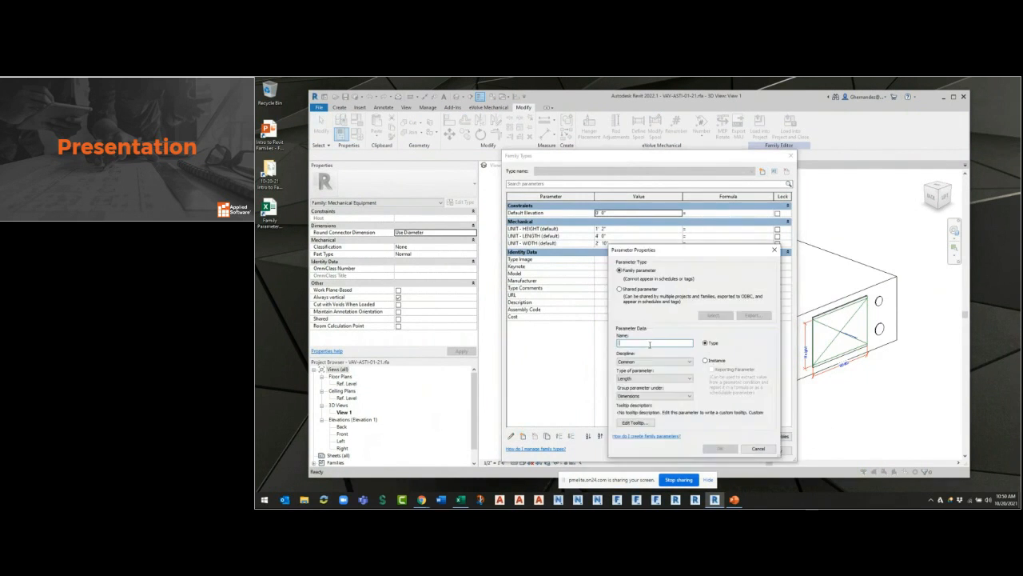
type("SA-WIDTH")
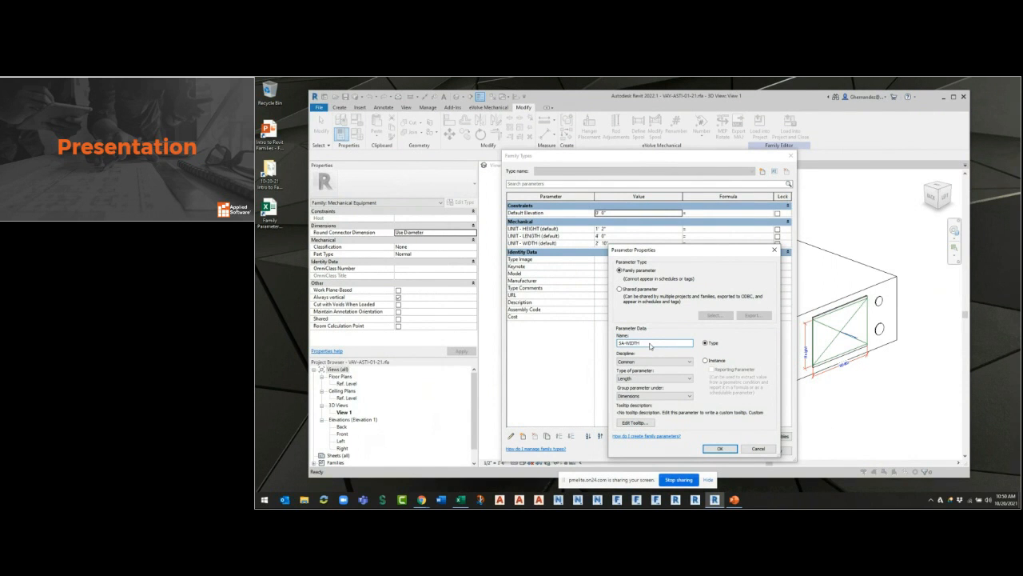
Finish SA-WIDTH as an instance parameter and add a second instance Length parameter named SA-LENGTH, both grouped under Dimensions.
left_click(705, 360)
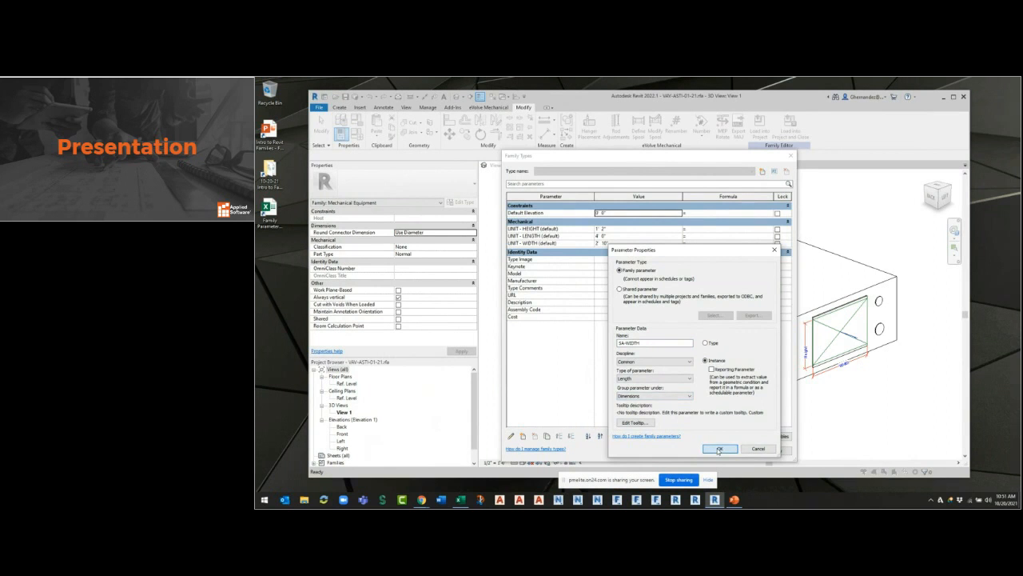
left_click(718, 448)
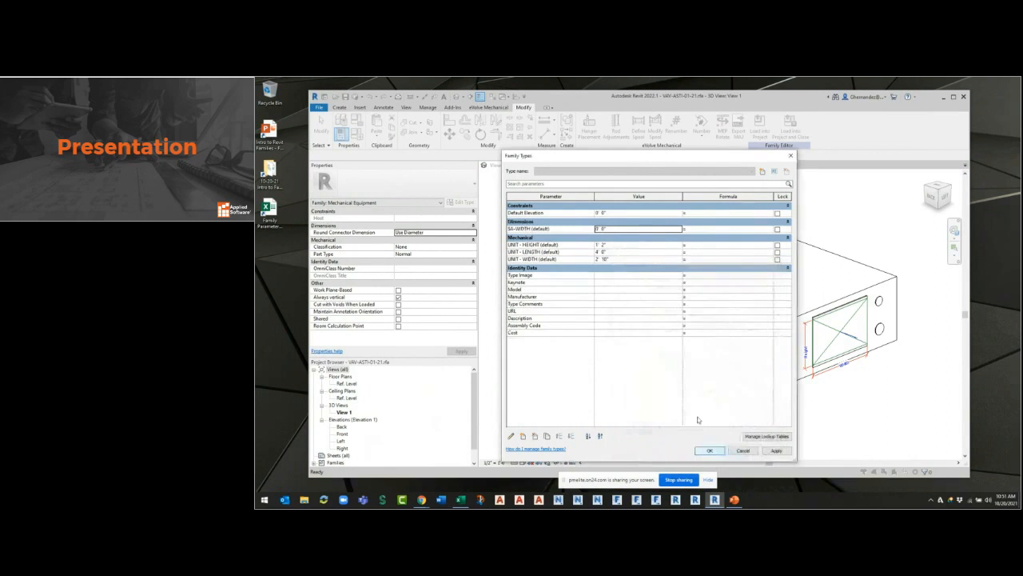
left_click(523, 435)
type("SA-LENGTH")
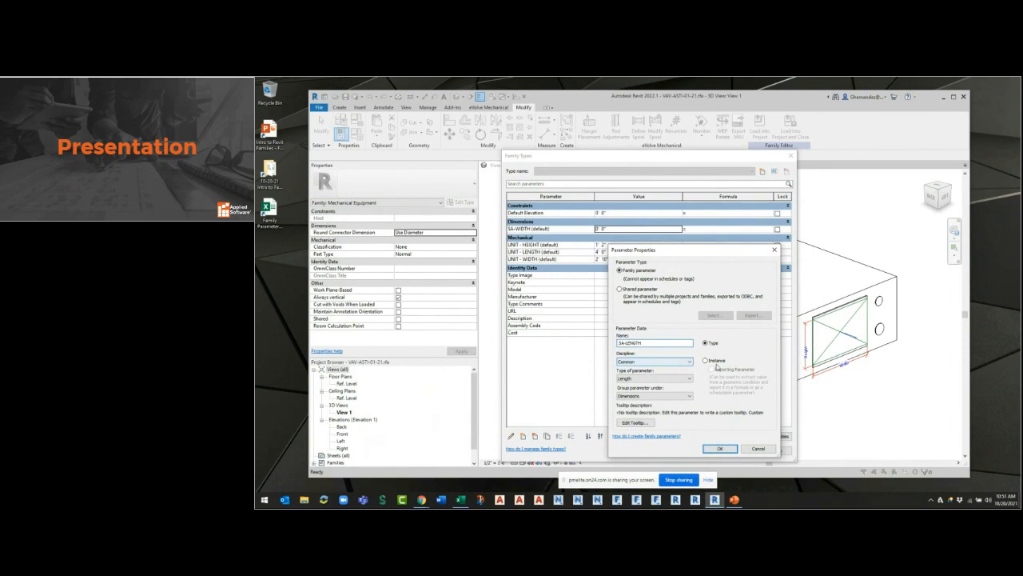
left_click(719, 448)
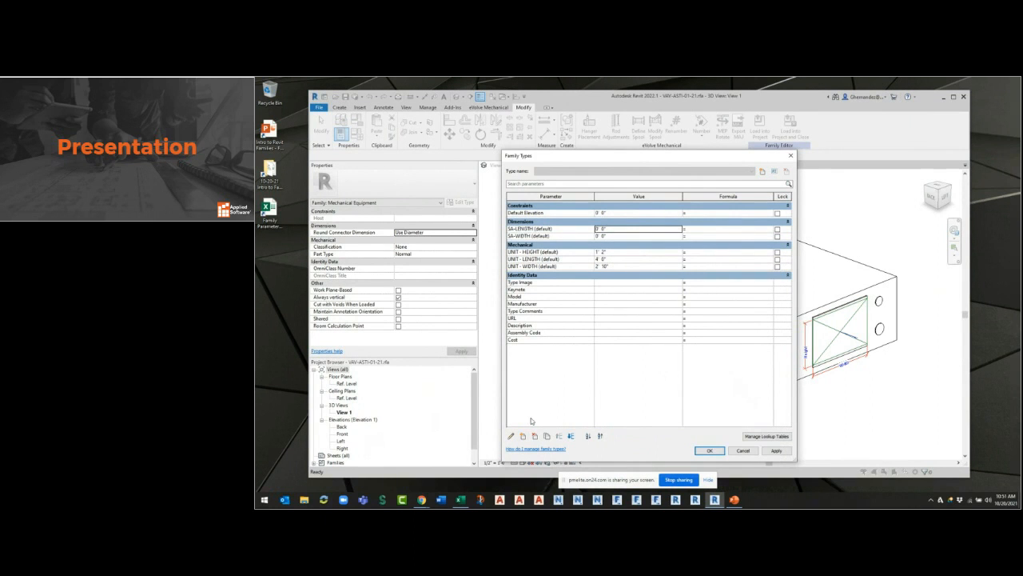
Add an instance family parameter SA-INLET with the HVAC discipline and Duct Size type, grouped under Dimensions.
left_click(523, 435)
type("SA-INLET")
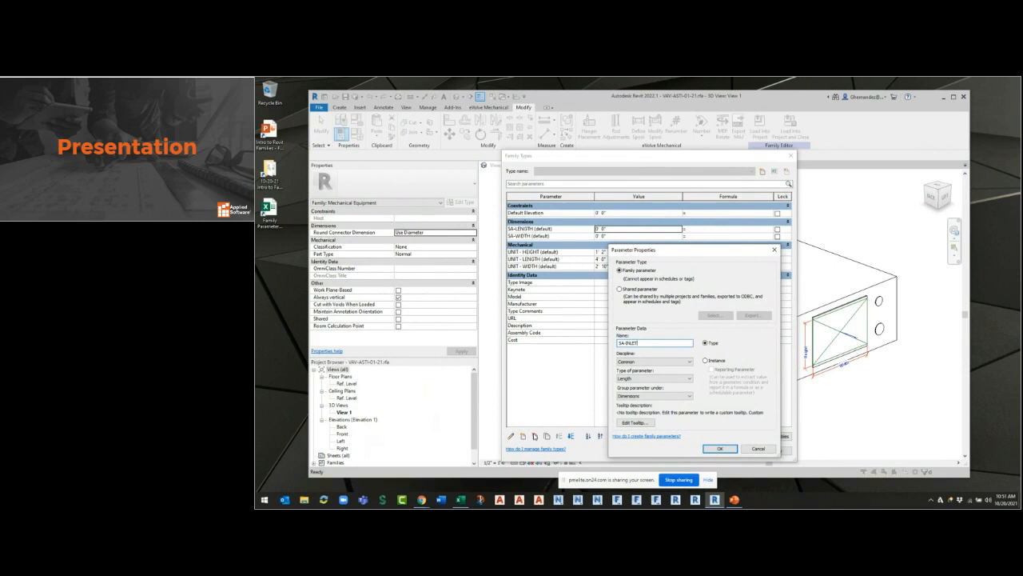
left_click(706, 361)
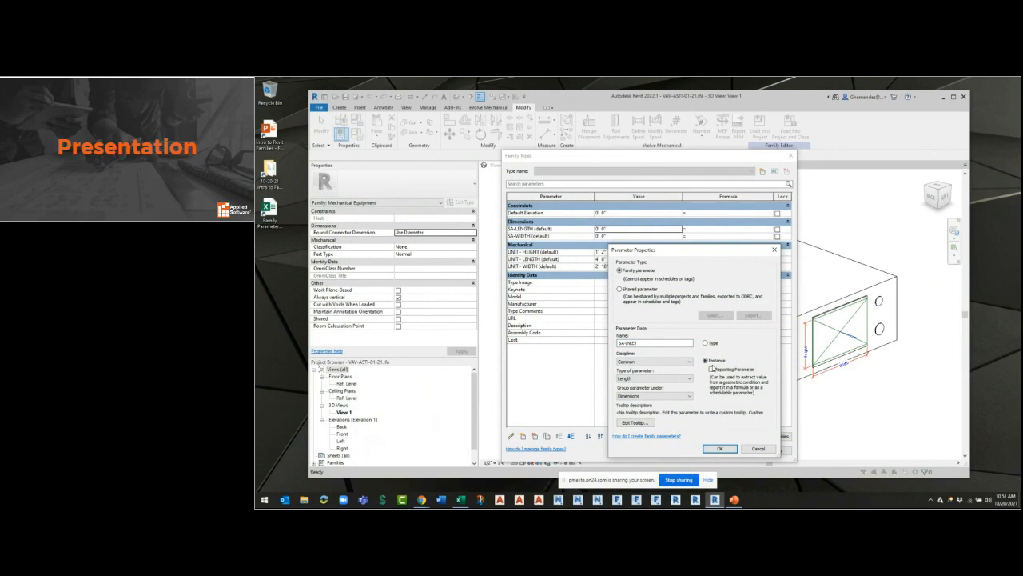
left_click(643, 361)
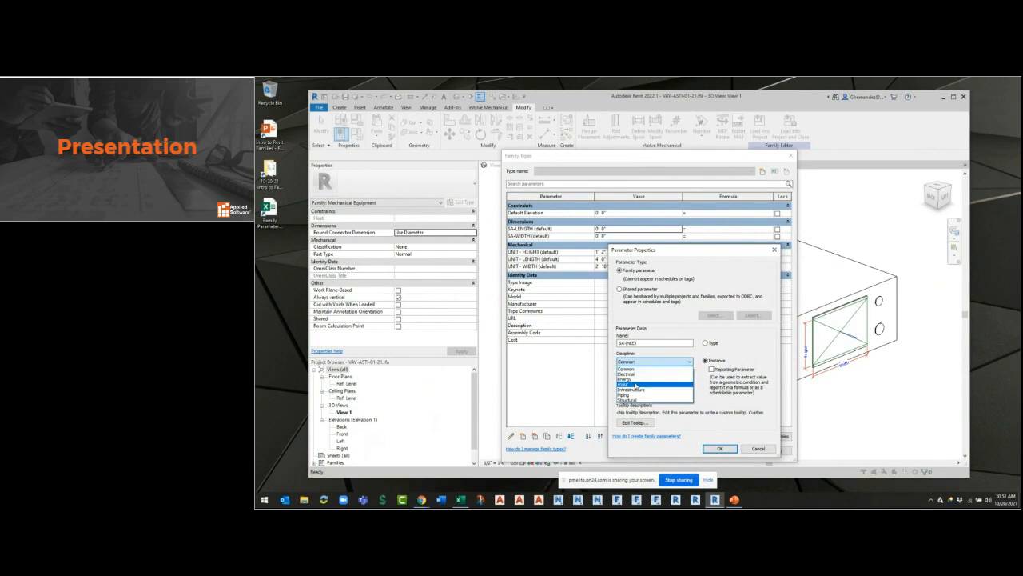
left_click(635, 384)
left_click(636, 379)
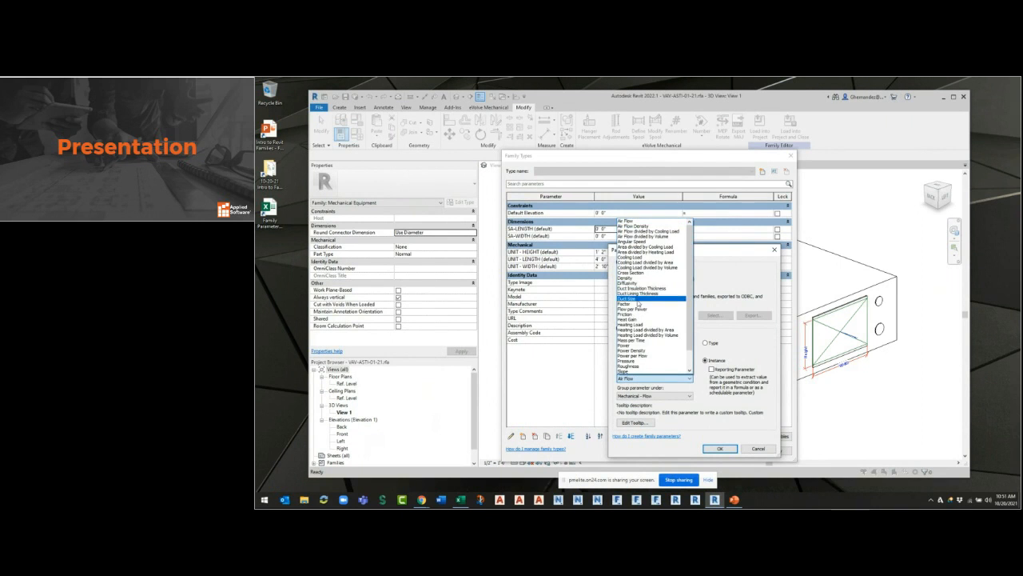
left_click(638, 300)
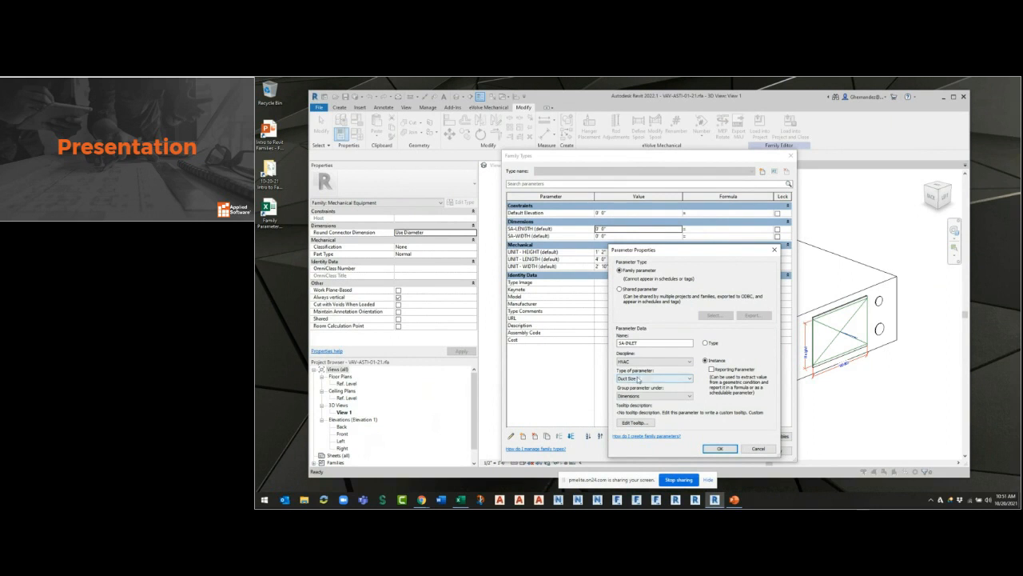
left_click(717, 448)
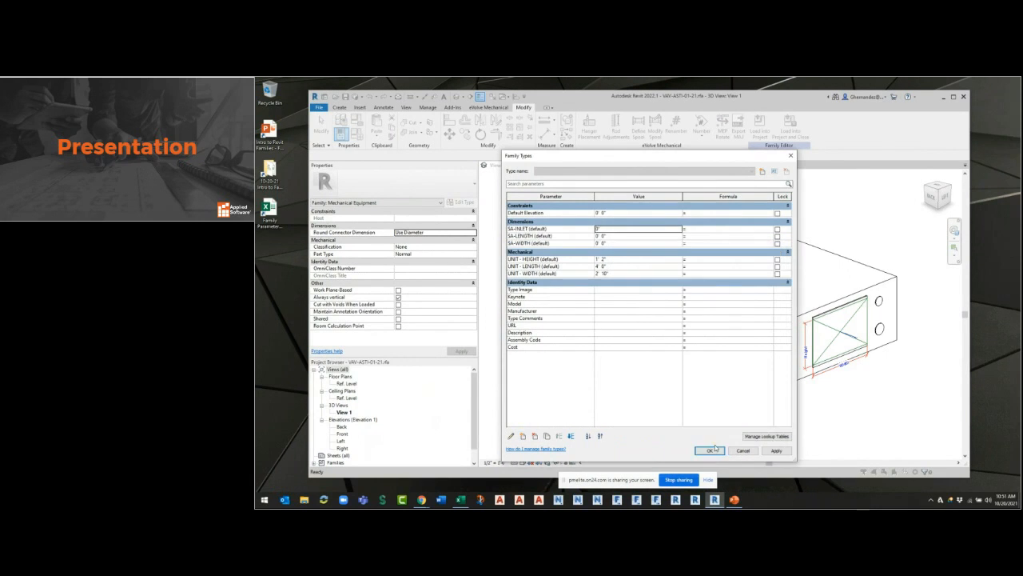
Add an instance family parameter SA-OUTLET with the HVAC discipline and Duct Size type, grouped under Dimensions.
left_click(523, 437)
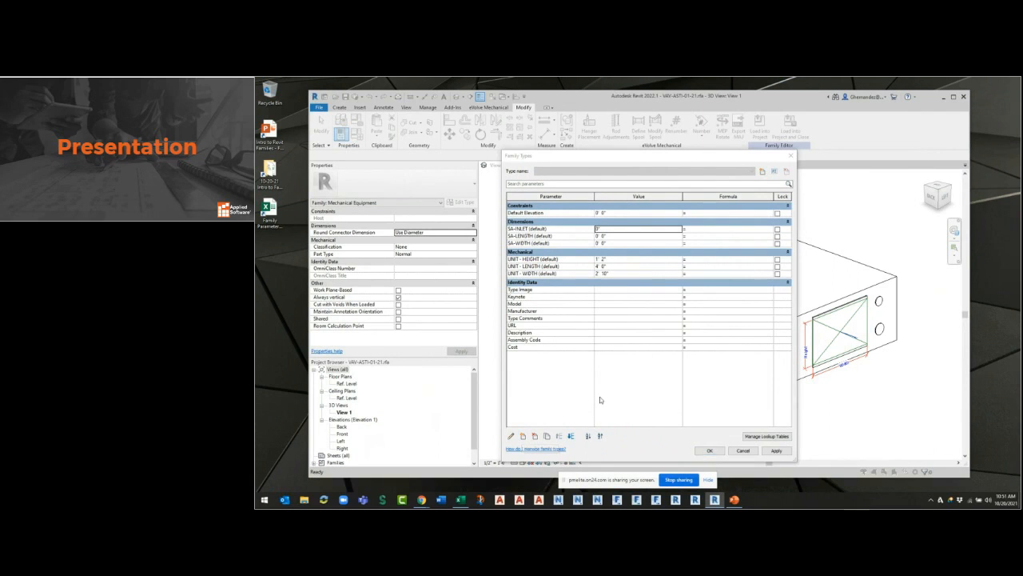
type("SA-OUTLET")
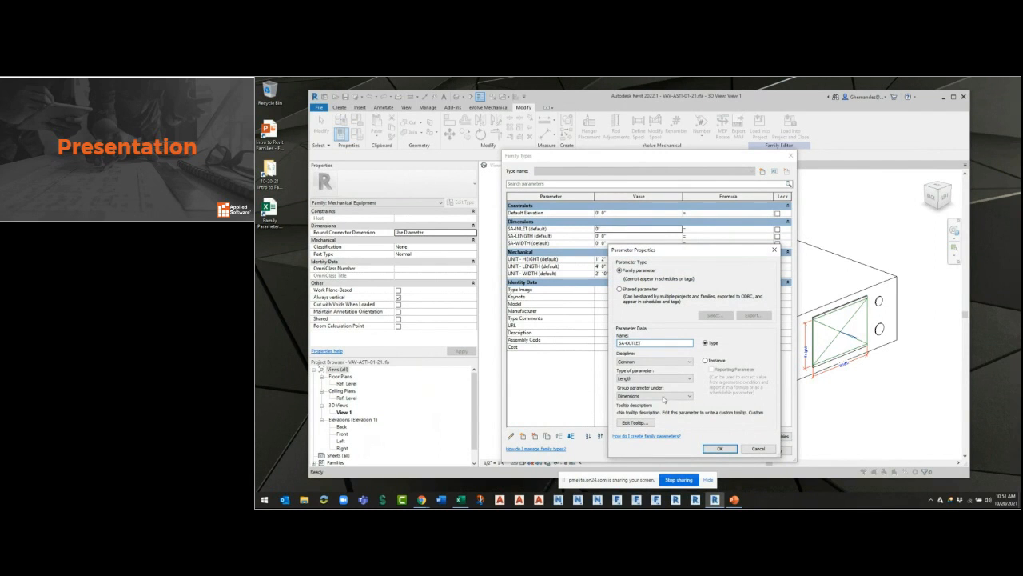
left_click(707, 361)
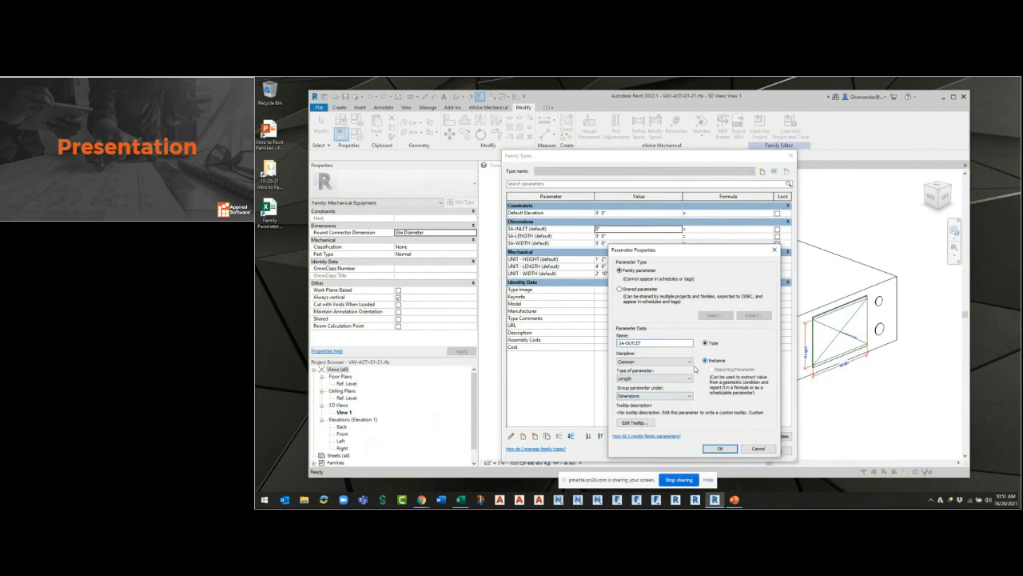
left_click(654, 362)
left_click(631, 384)
left_click(653, 378)
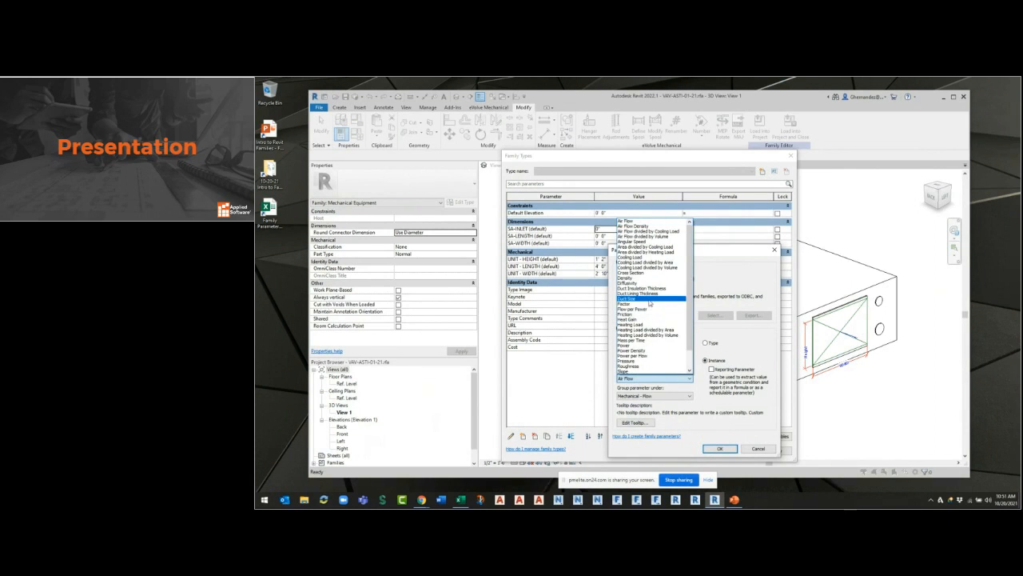
left_click(631, 298)
left_click(720, 449)
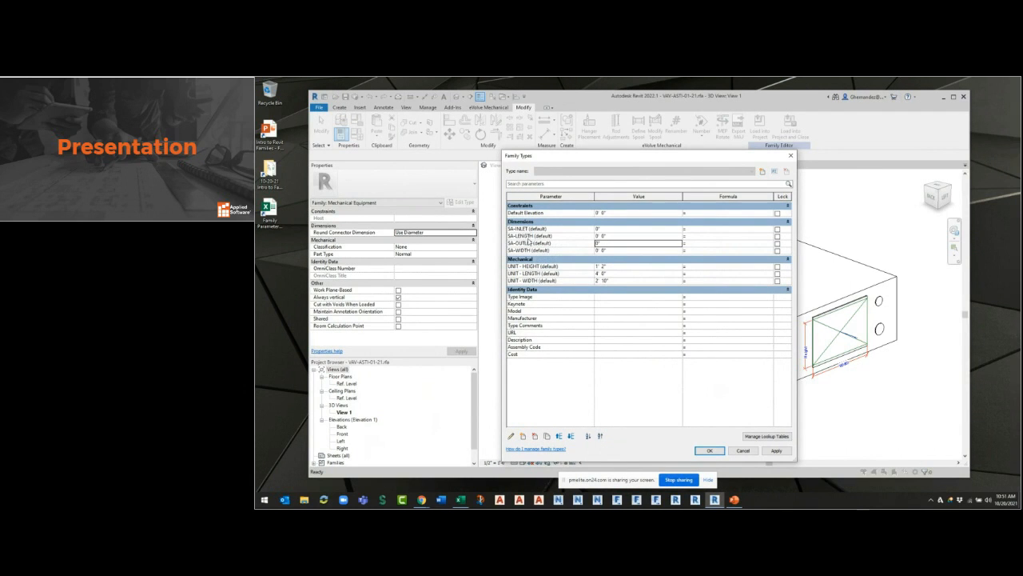
Move the SA-WIDTH parameter up two places so it sits directly above SA-LENGTH.
left_click(529, 250)
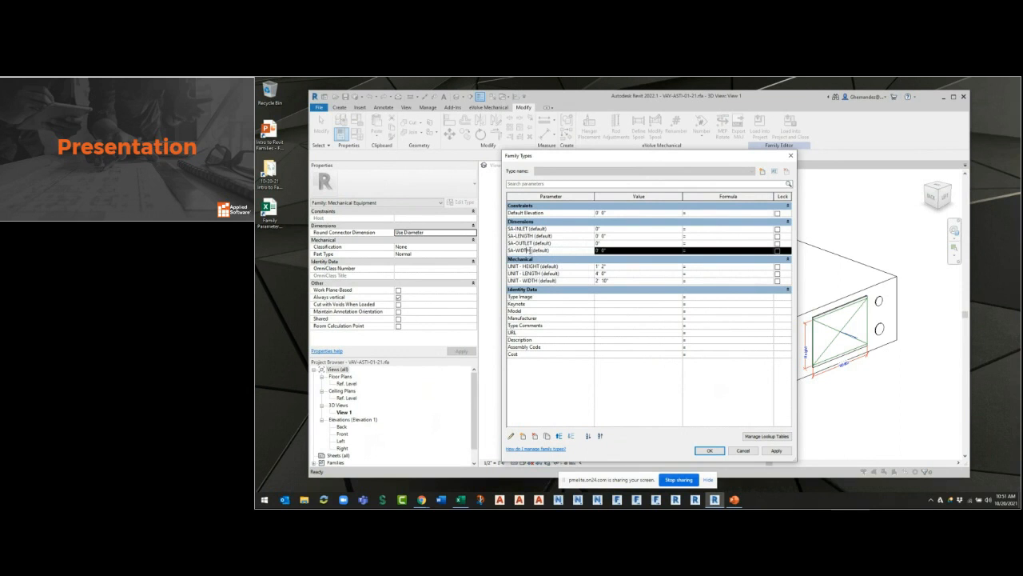
left_click(559, 436)
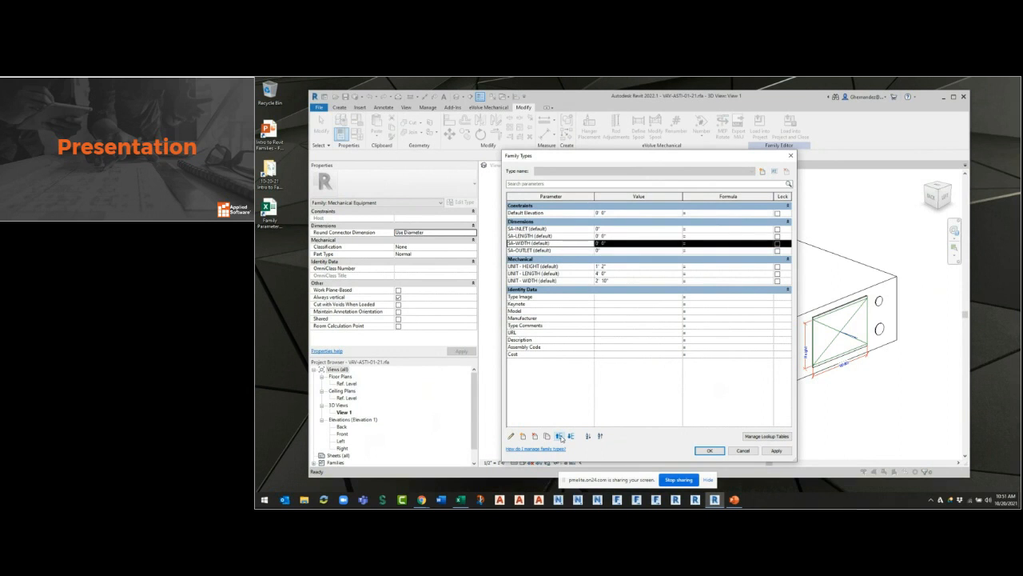
left_click(560, 435)
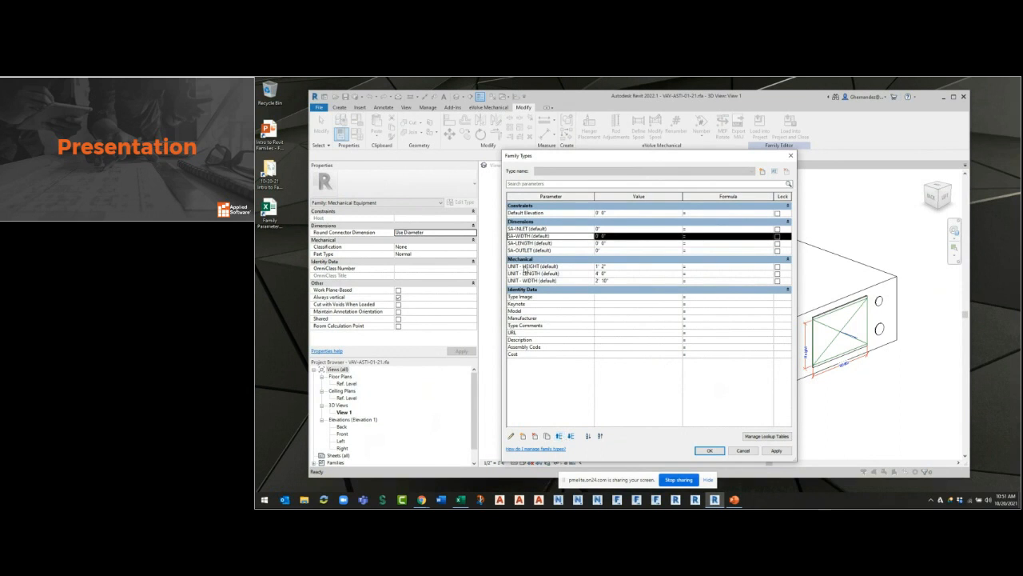
left_click(531, 240)
left_click(548, 224)
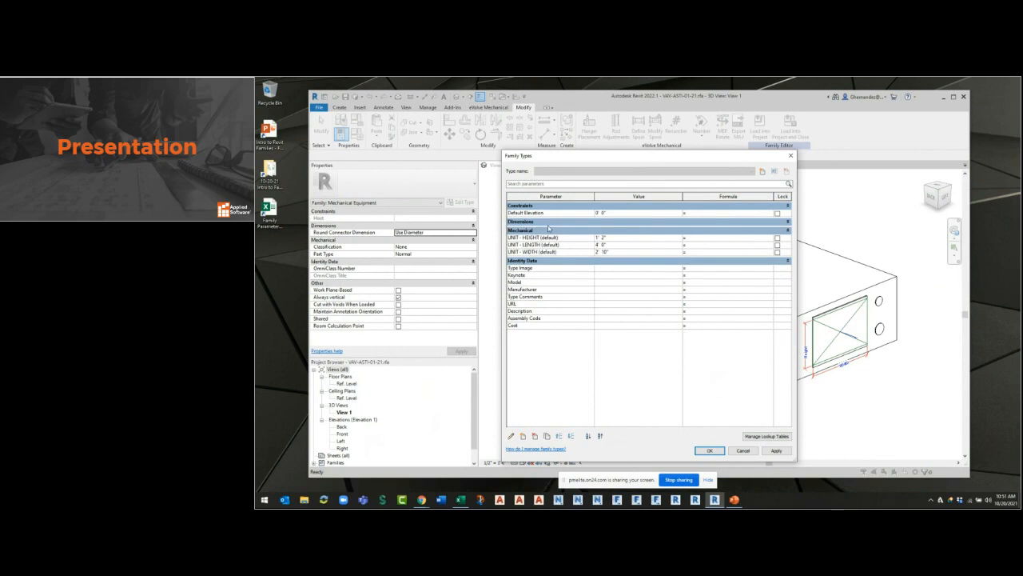
left_click(548, 224)
Reorder the Dimensions parameters to SA-LENGTH, SA-WIDTH, SA-INLET, SA-OUTLET and accept the family types.
left_click(546, 229)
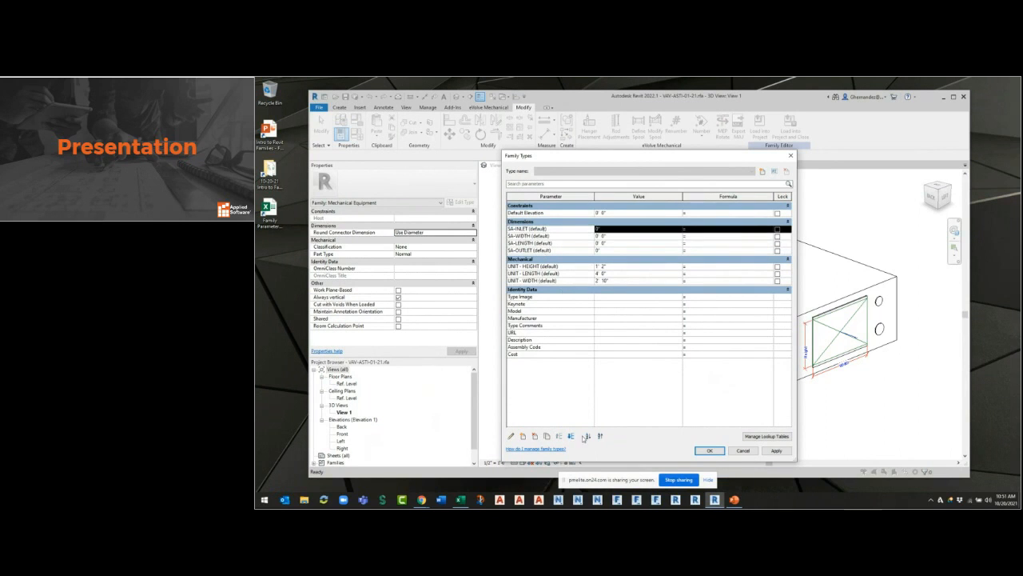
left_click(571, 436)
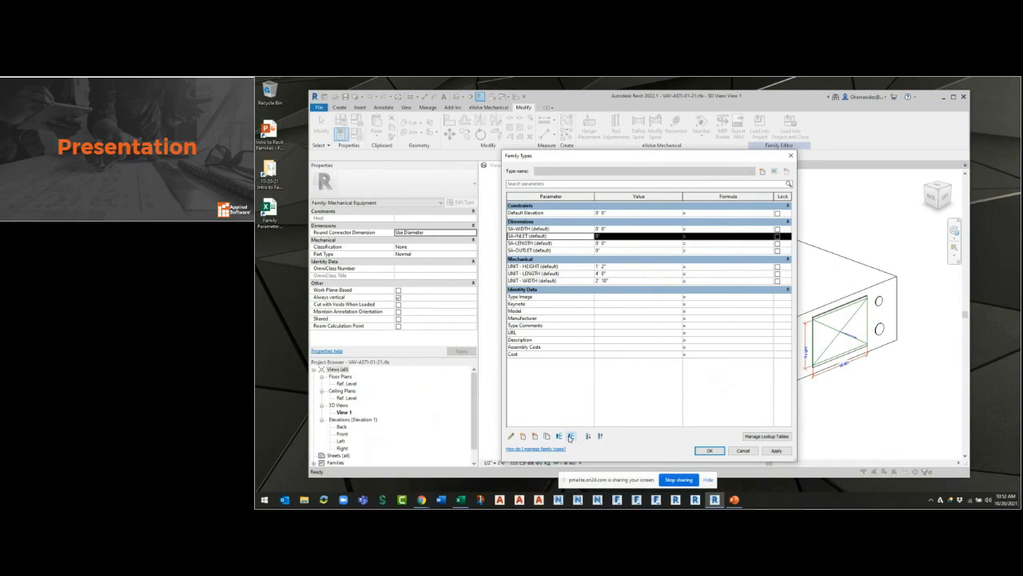
left_click(570, 435)
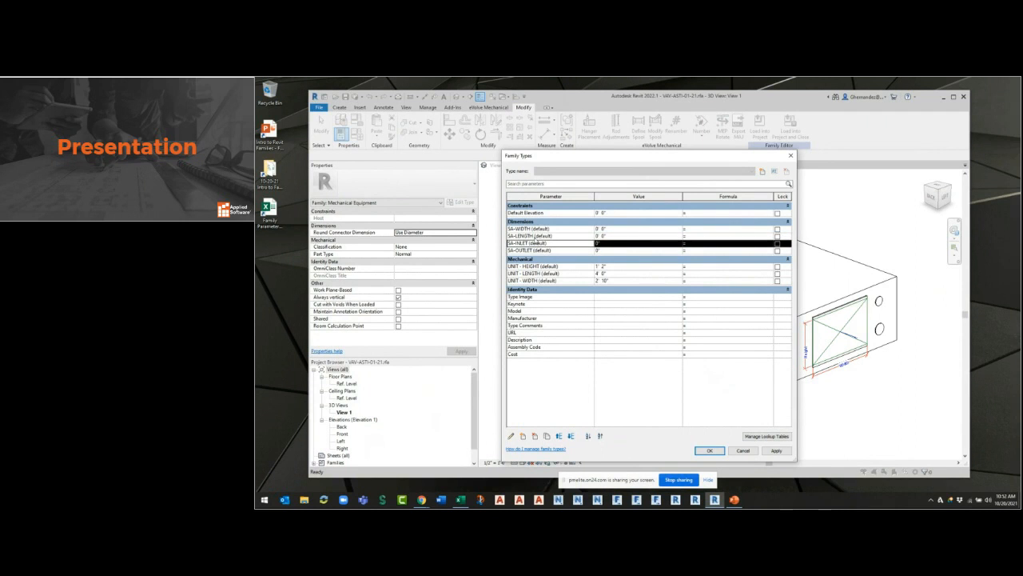
left_click(534, 236)
left_click(558, 436)
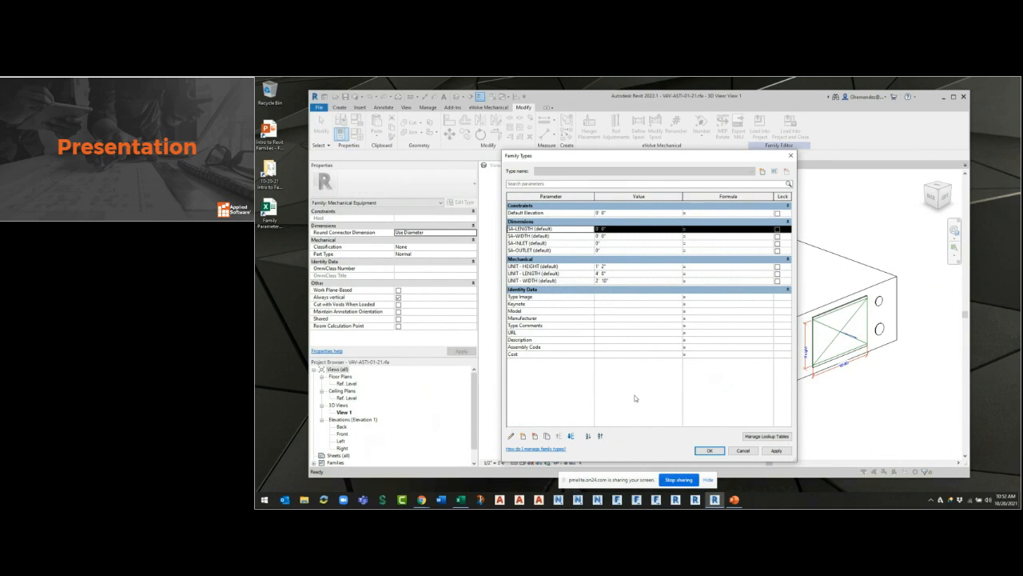
left_click(710, 451)
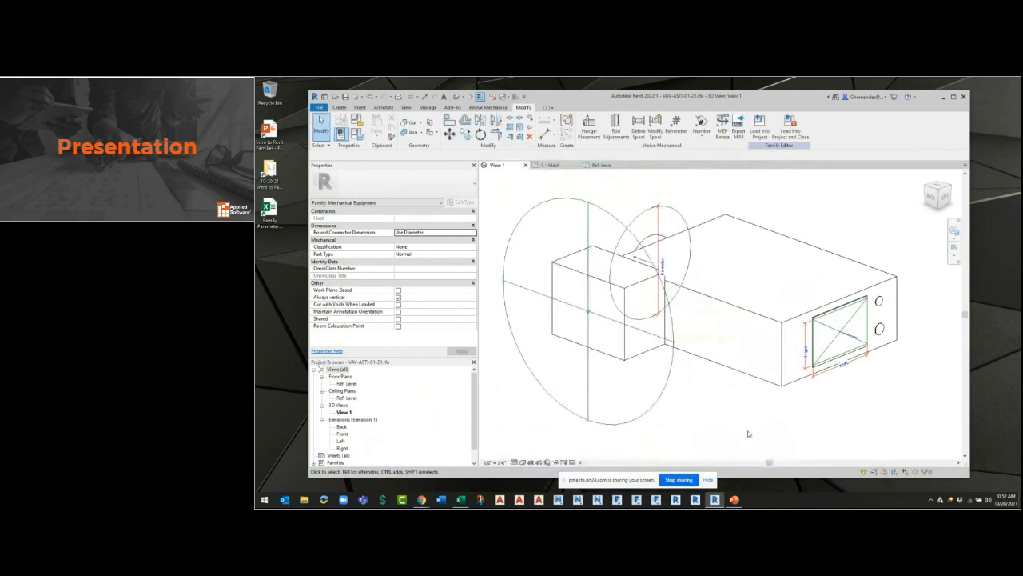
Associate the Height of the rectangular opening's duct connector with the SA-WIDTH parameter.
scroll(824, 404, "up", 4)
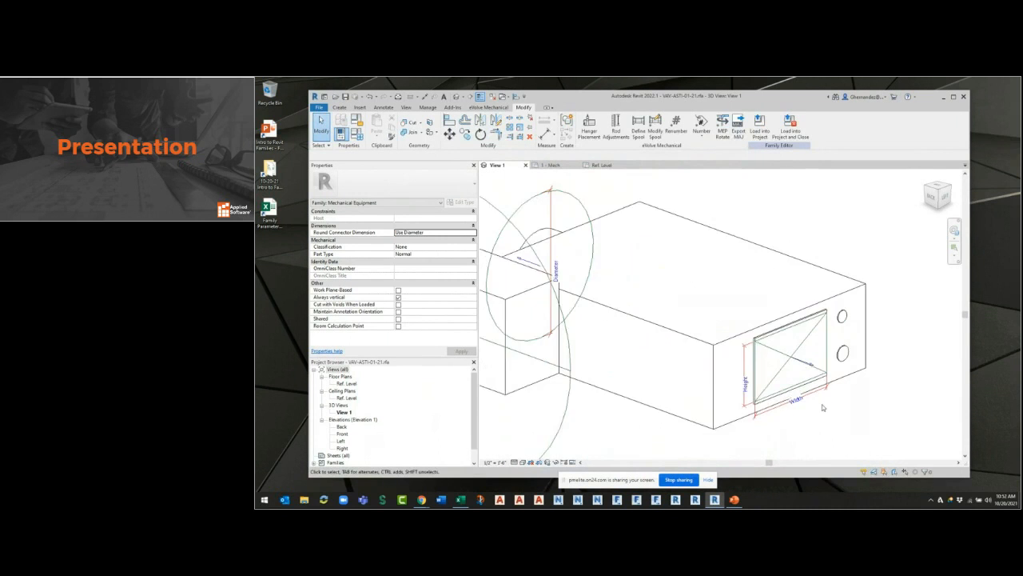
left_click(782, 345)
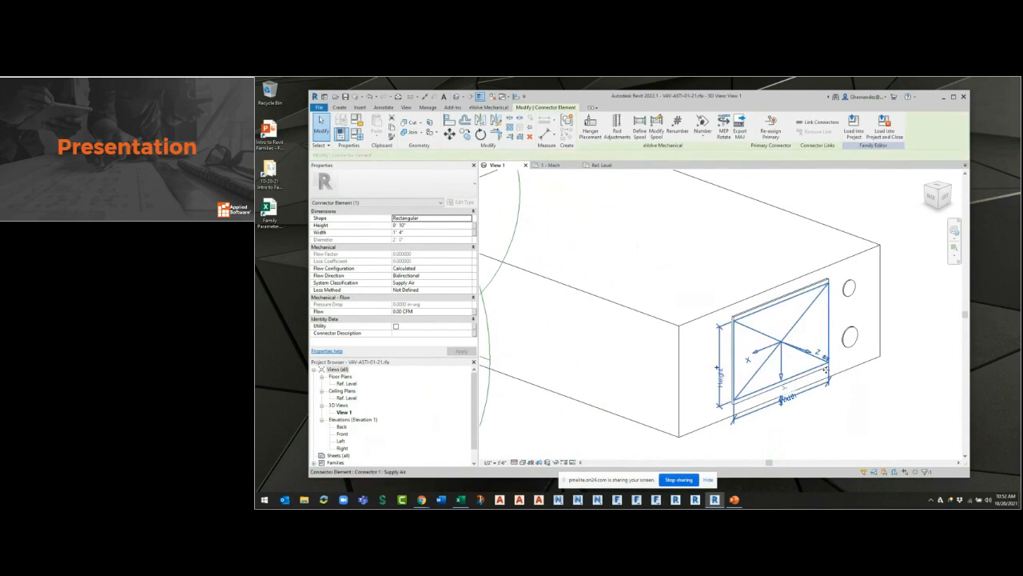
left_click(808, 364)
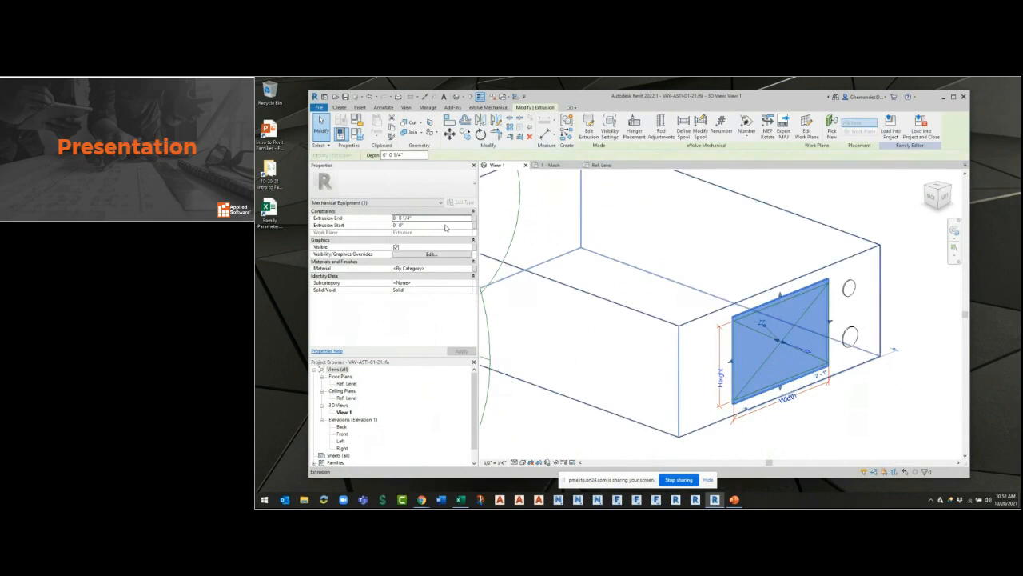
key("Escape")
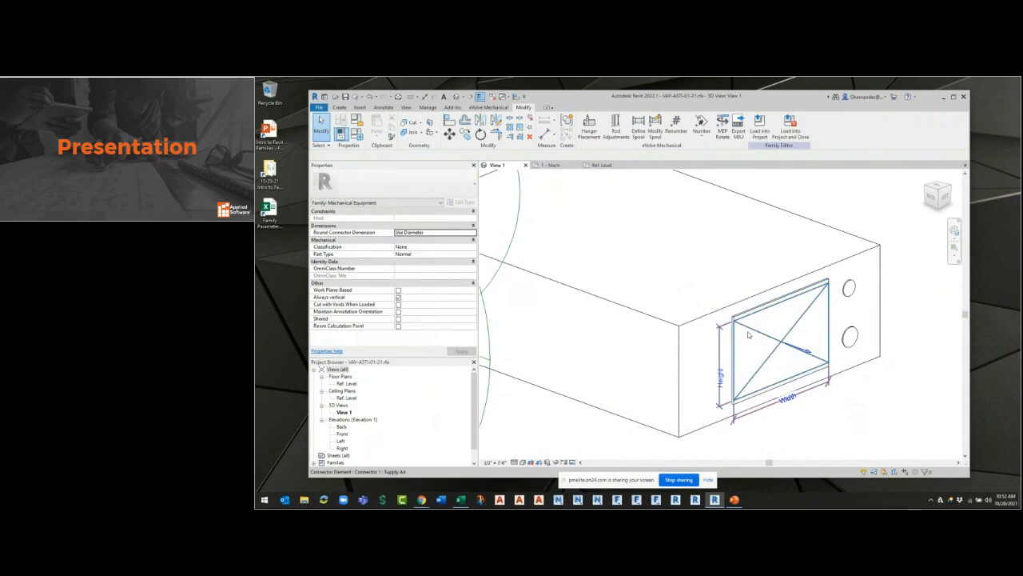
left_click(748, 334)
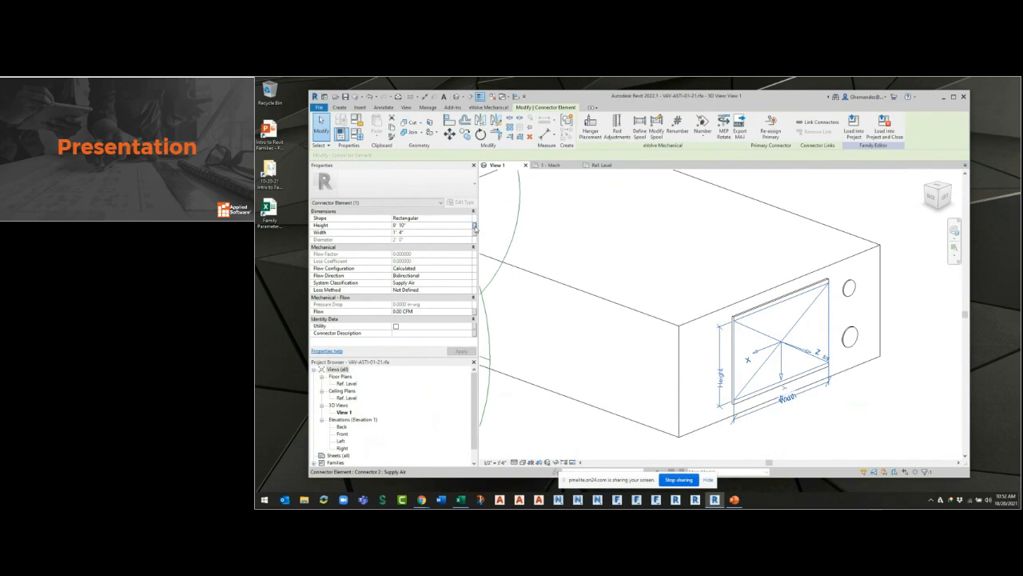
left_click(475, 227)
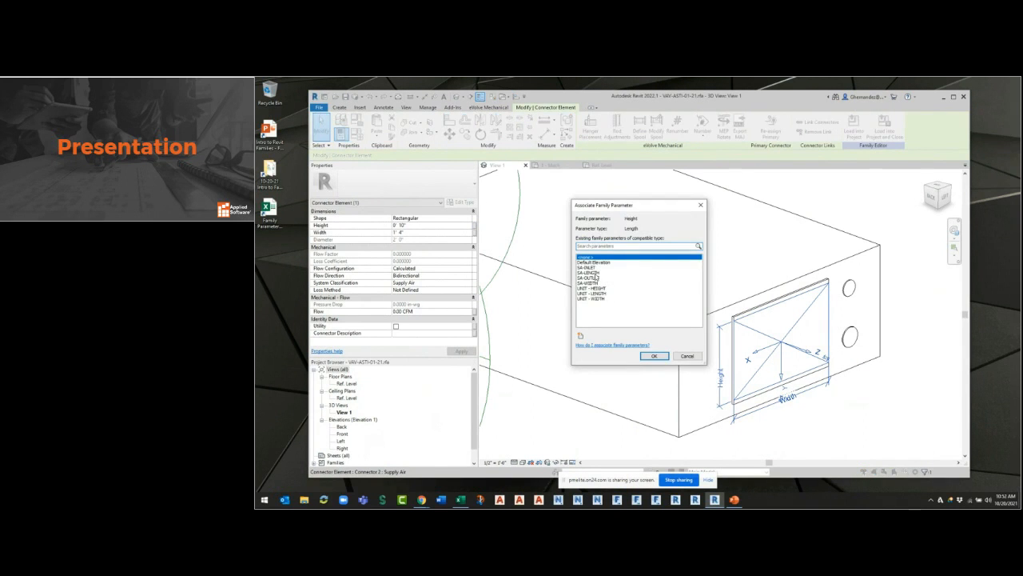
left_click(596, 284)
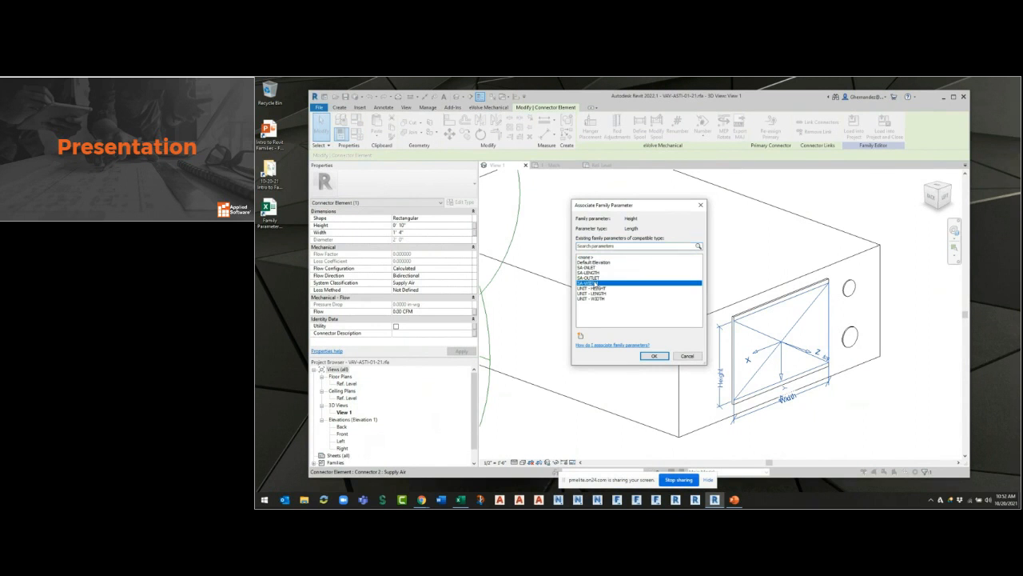
left_click(654, 355)
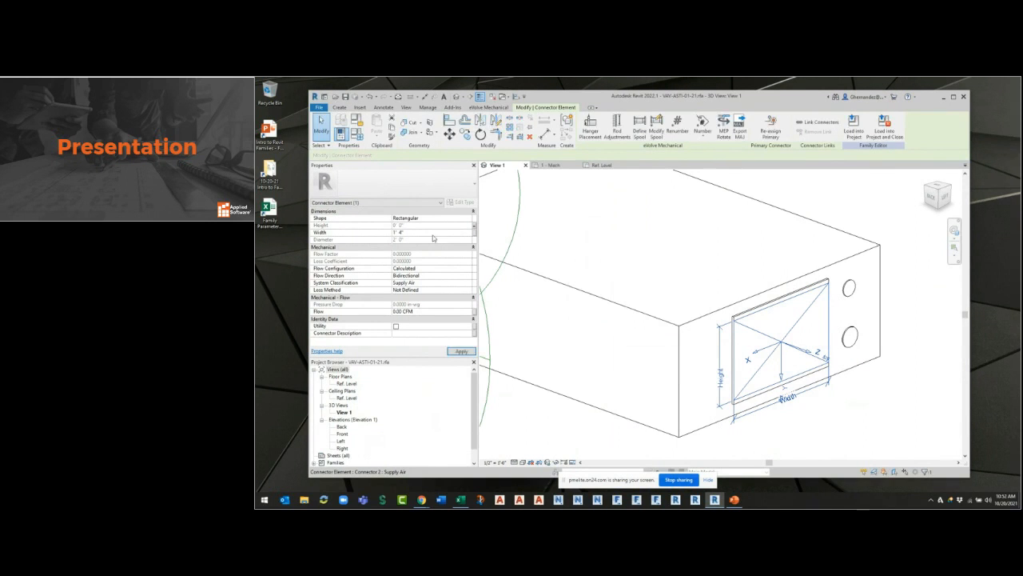
Change the family parameter associated with the rectangular connector's Height to SA-LENGTH.
left_click(474, 226)
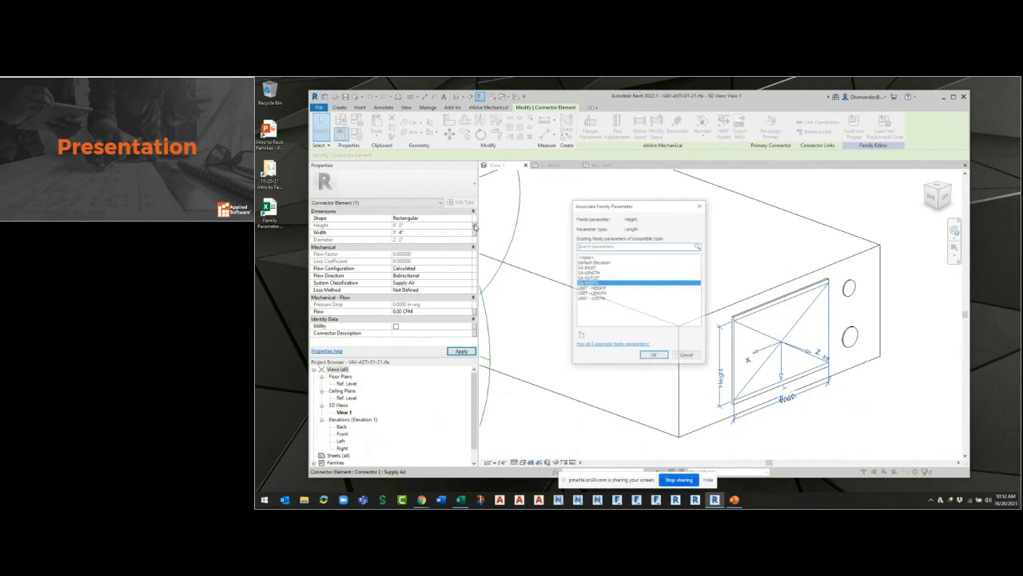
left_click(600, 277)
left_click(654, 356)
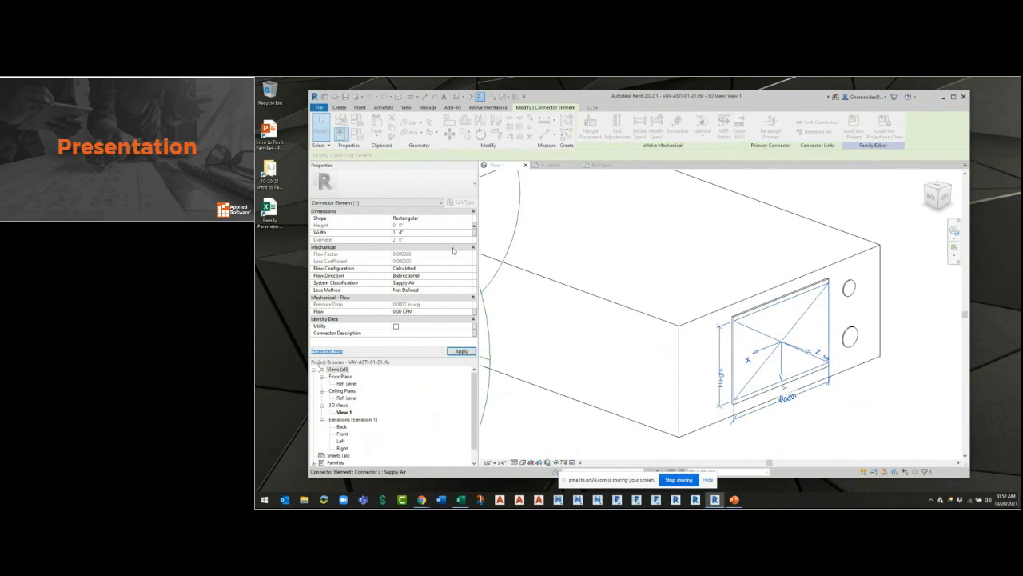
Associate the Width of the rectangular duct connector with the SA-WIDTH parameter.
left_click(474, 233)
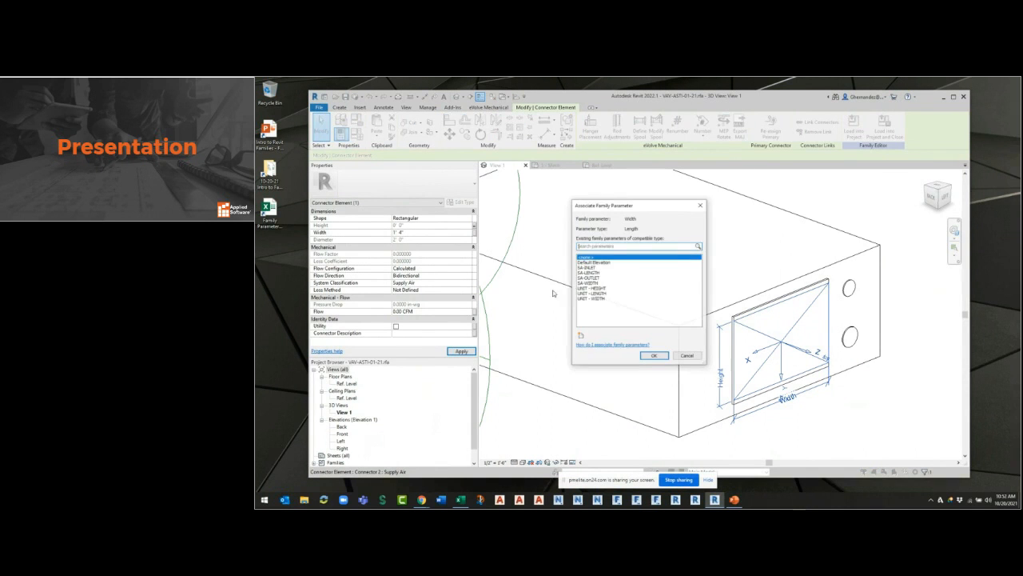
left_click(596, 283)
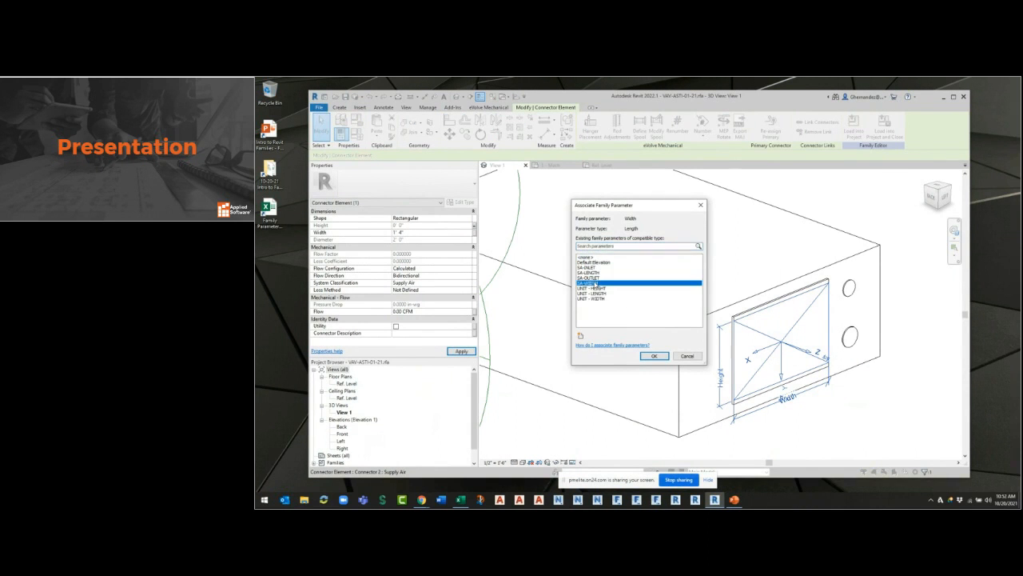
left_click(653, 356)
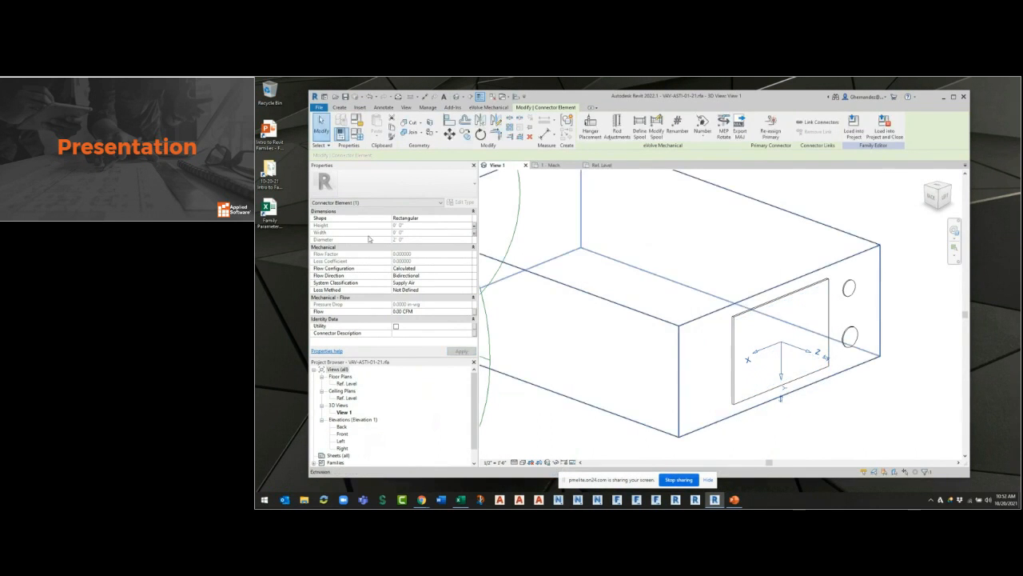
Set the family's SA-LENGTH to 0' 10" and SA-WIDTH to 1' 4".
left_click(357, 135)
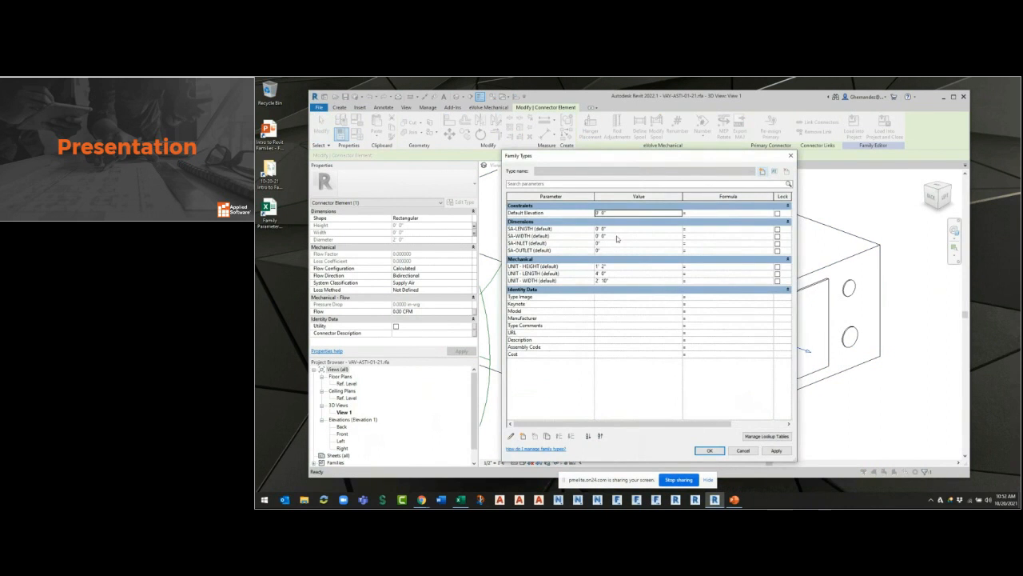
left_click(618, 230)
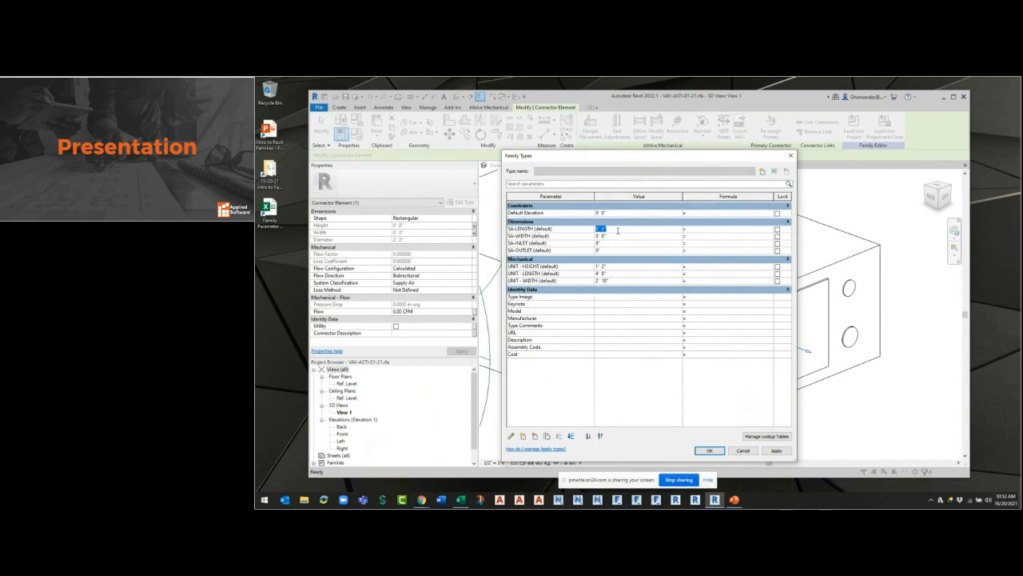
type("1")
key("Tab")
left_click(618, 231)
type("10\"")
key("Tab")
left_click(617, 235)
type("14")
key("Tab")
Set SA-INLET and SA-OUTLET to 6", accept the family types and select the rectangular connector.
left_click(617, 243)
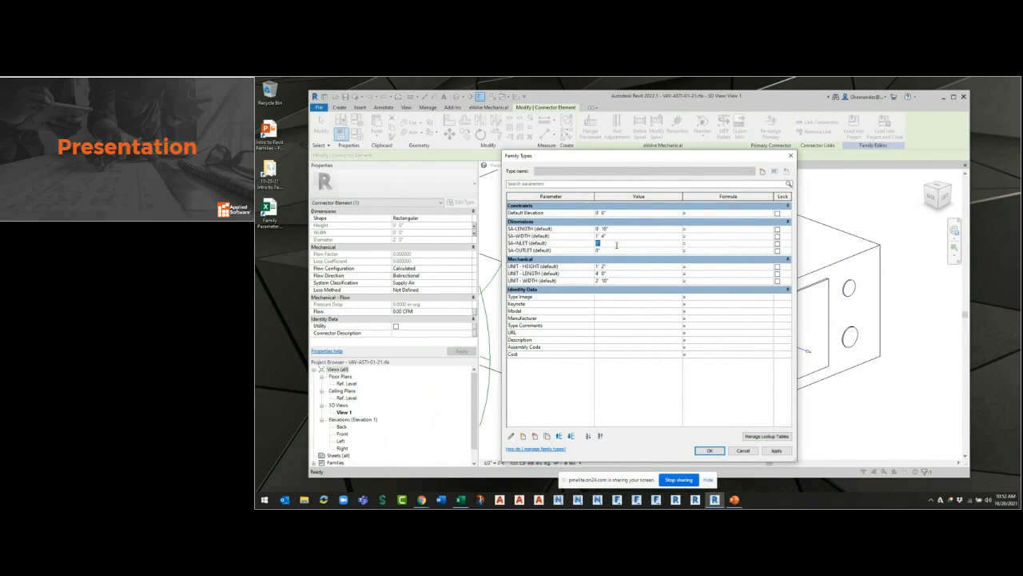
key("Tab")
left_click(608, 249)
key("Tab")
left_click(608, 249)
type("6")
key("Tab")
left_click(709, 450)
left_click(777, 357)
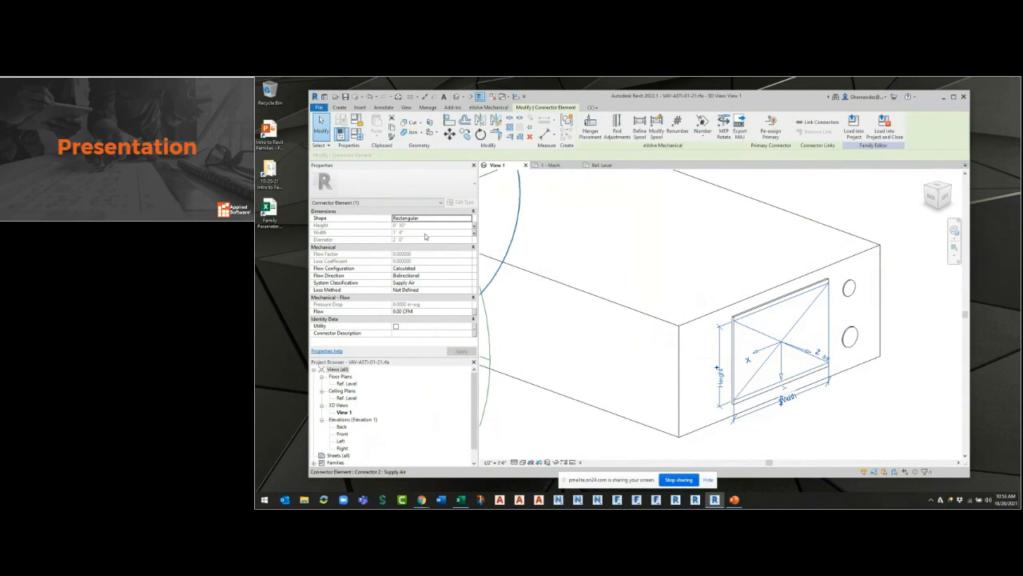
key("ctrl")
key("ctrl")
Rename the SA-LENGTH parameter to SA-HEIGHT and accept the family types.
left_click(358, 134)
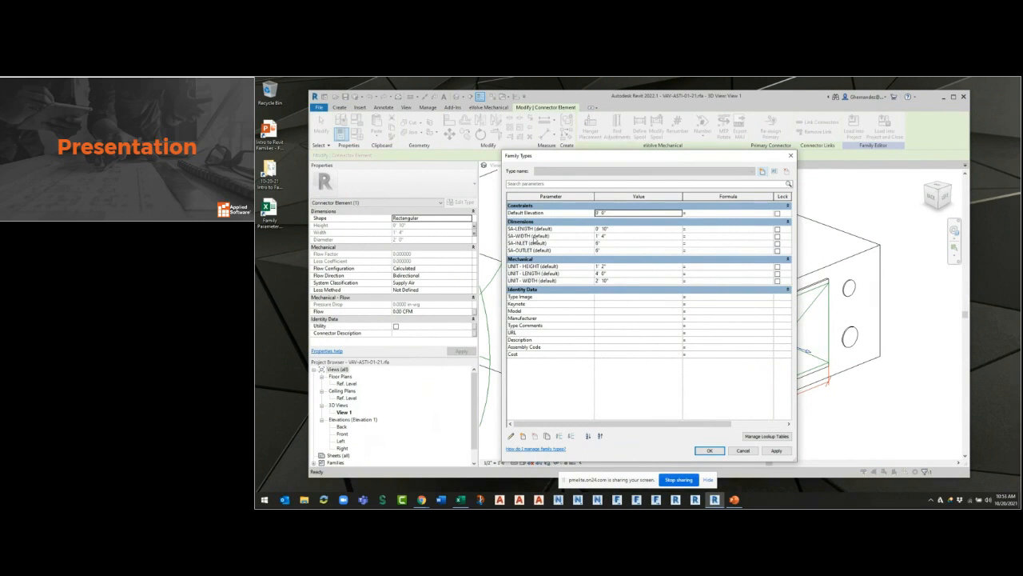
left_click(534, 236)
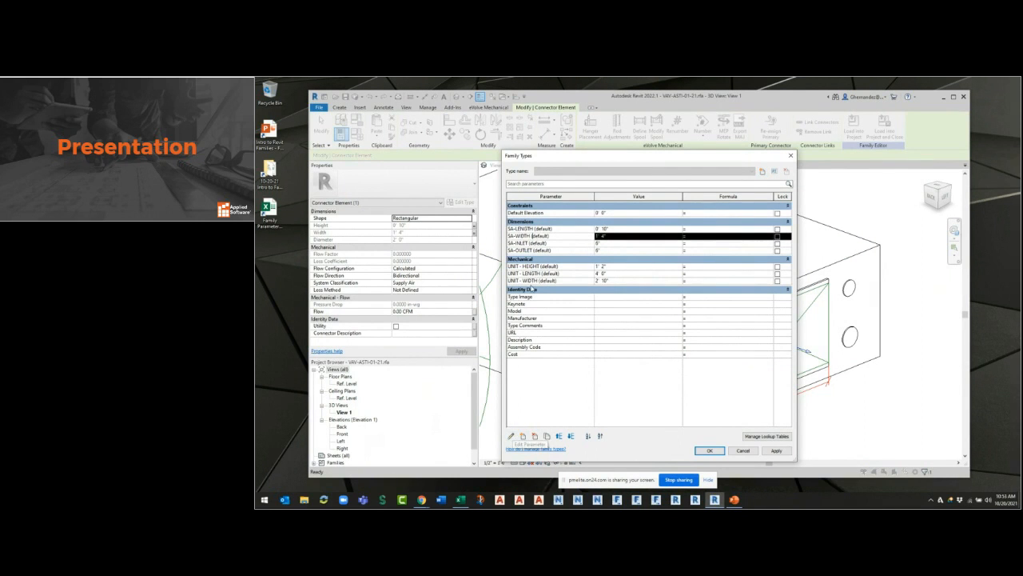
left_click(544, 229)
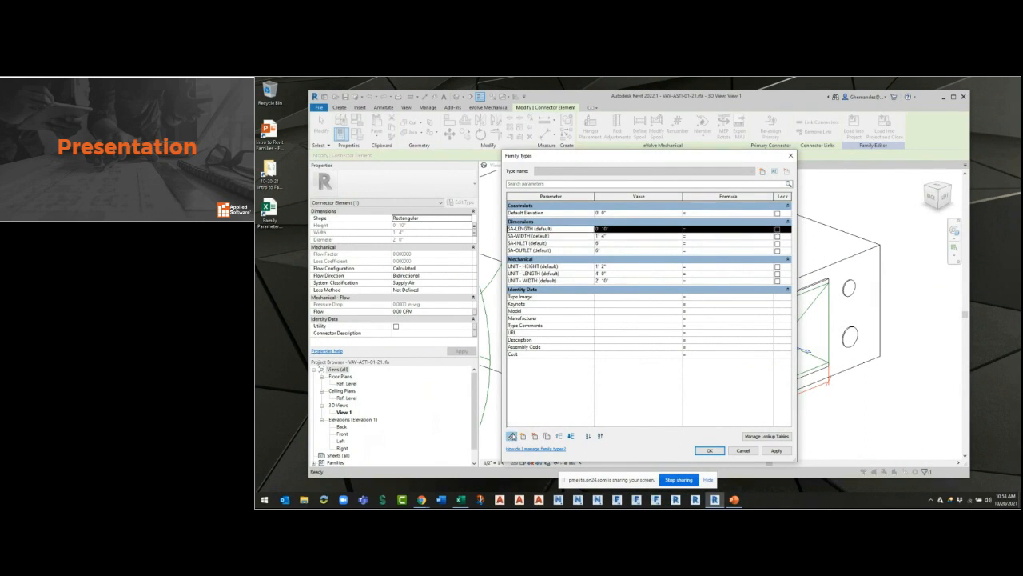
left_click(511, 436)
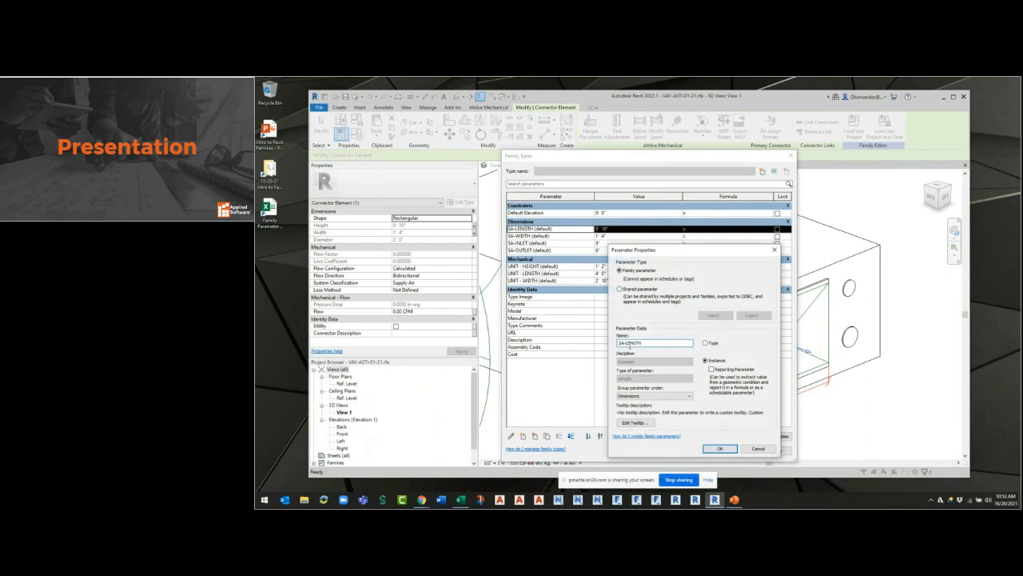
left_click_drag(625, 342, 749, 362)
key("BackSpace")
left_click(719, 449)
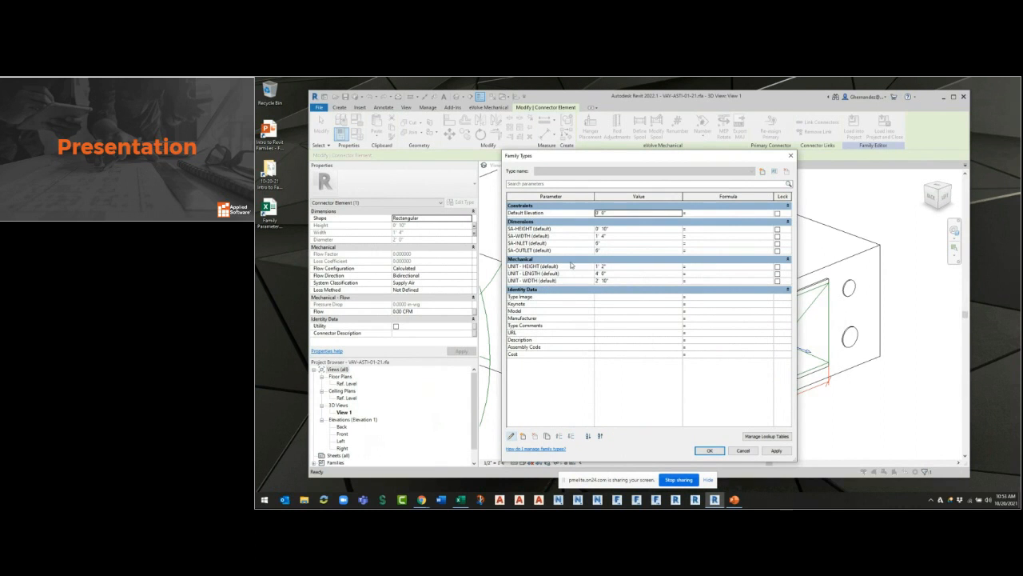
left_click(708, 450)
Associate the Diameter of the round inlet's duct connector with the SA-INLET parameter.
middle_click_drag(698, 450, 629, 226, "shift")
left_click(629, 226)
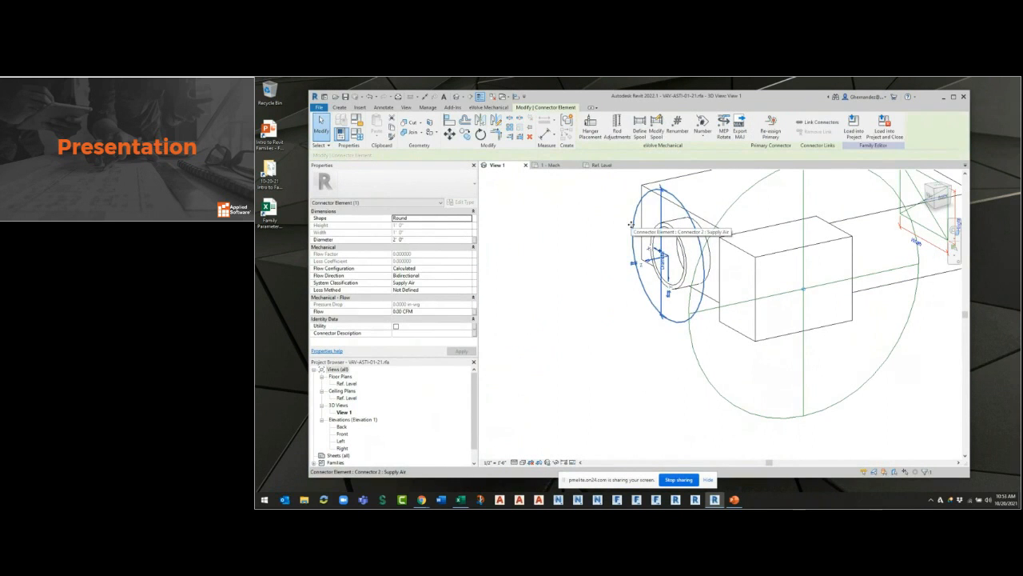
left_click(472, 240)
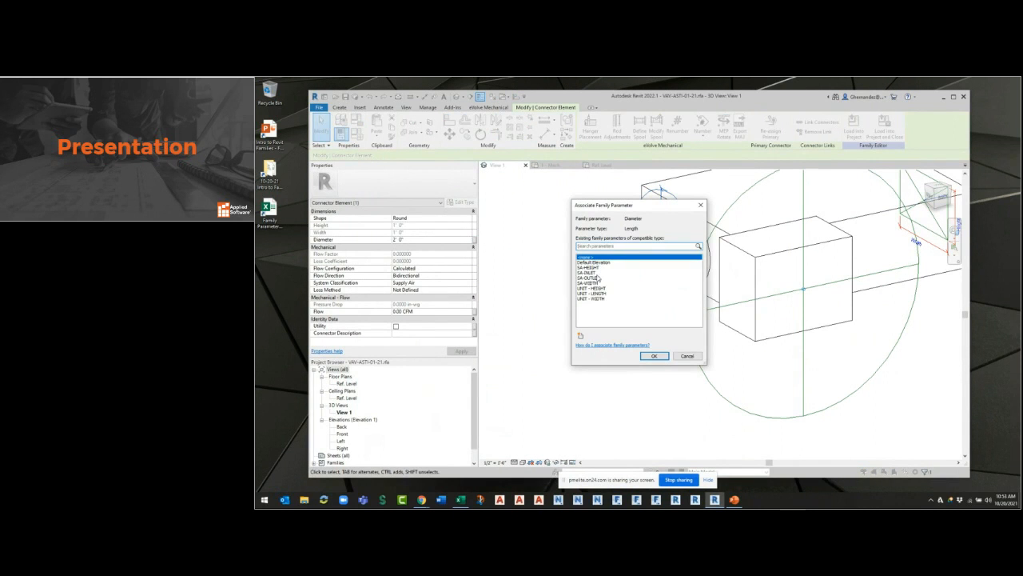
left_click(597, 273)
left_click(654, 355)
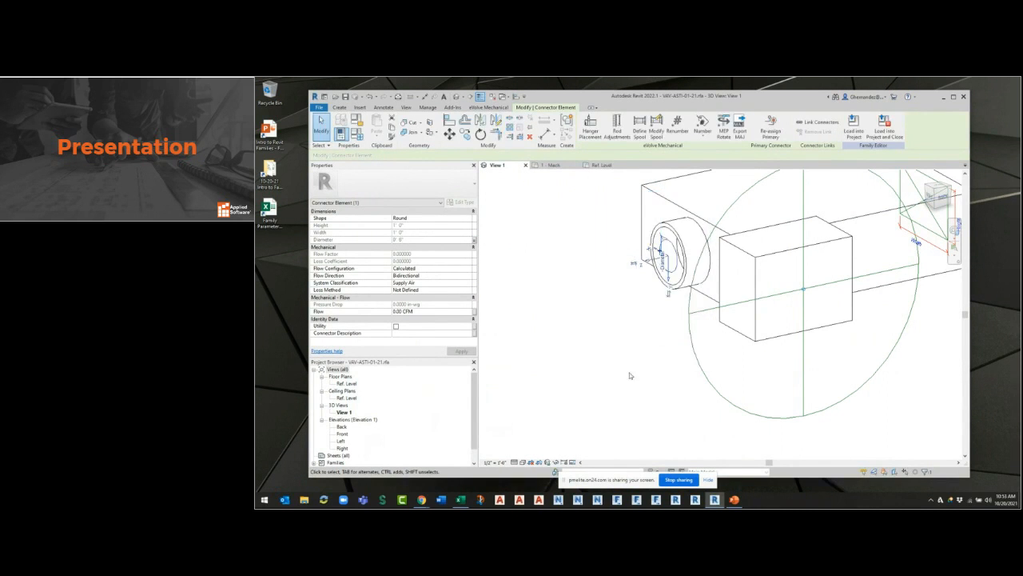
left_click(568, 252)
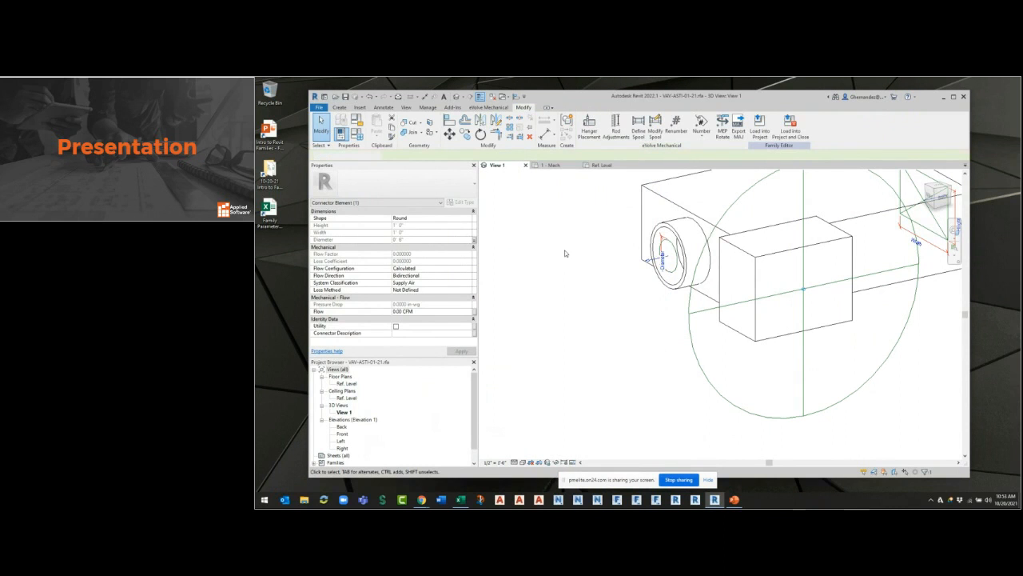
Check the family's Round Connector Dimension options, keeping Use Diameter, and reselect the round connector.
left_click(465, 232)
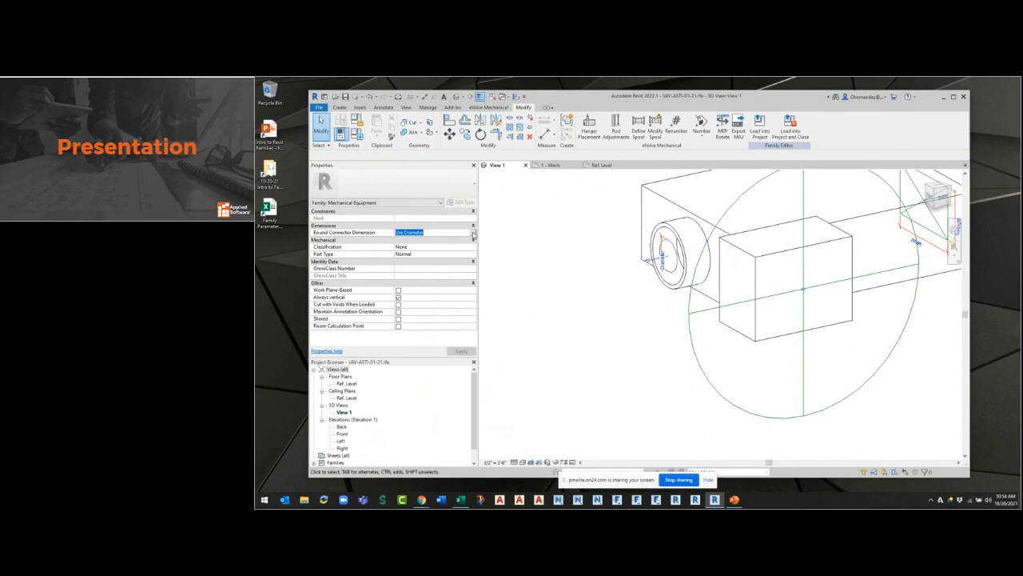
left_click(470, 232)
left_click(464, 240)
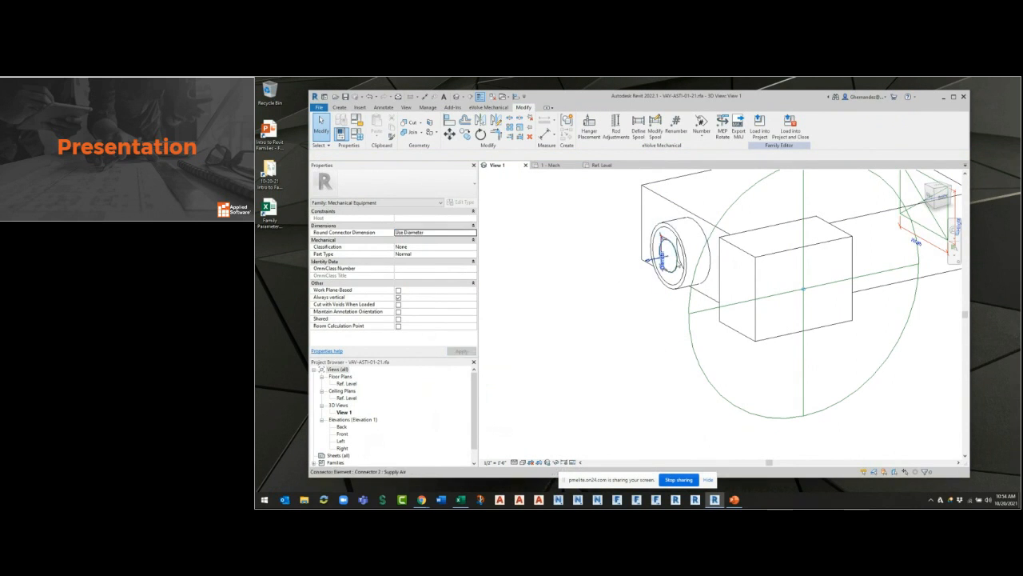
left_click(675, 262)
left_click(672, 257)
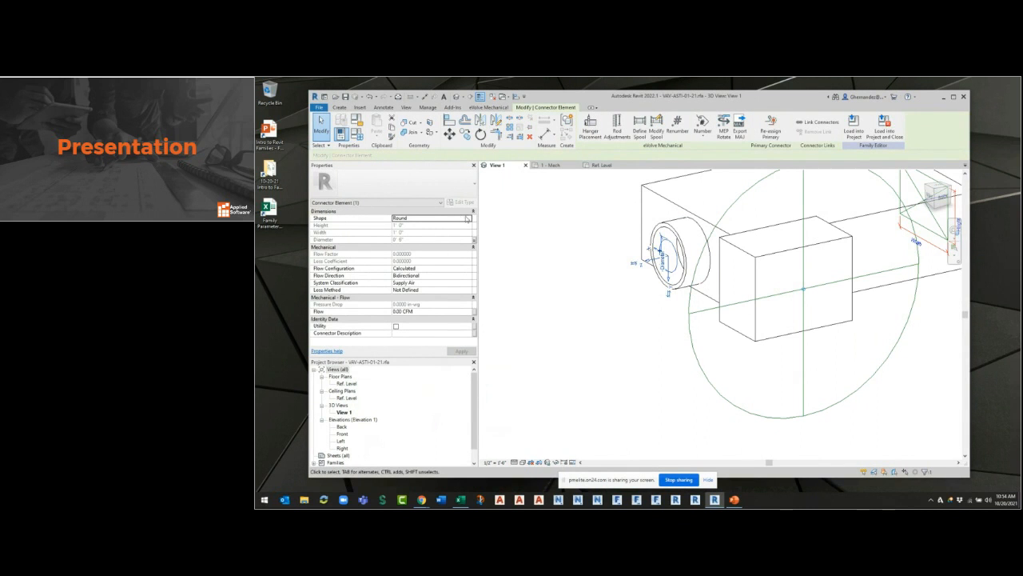
Set the SA-INLET parameter to 1" and accept the family types.
left_click(357, 136)
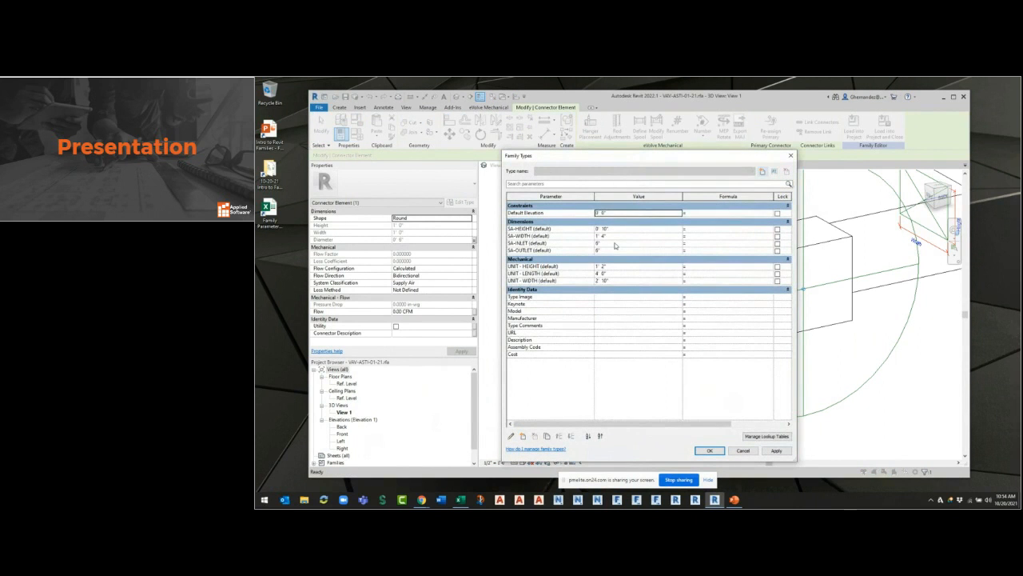
left_click(615, 243)
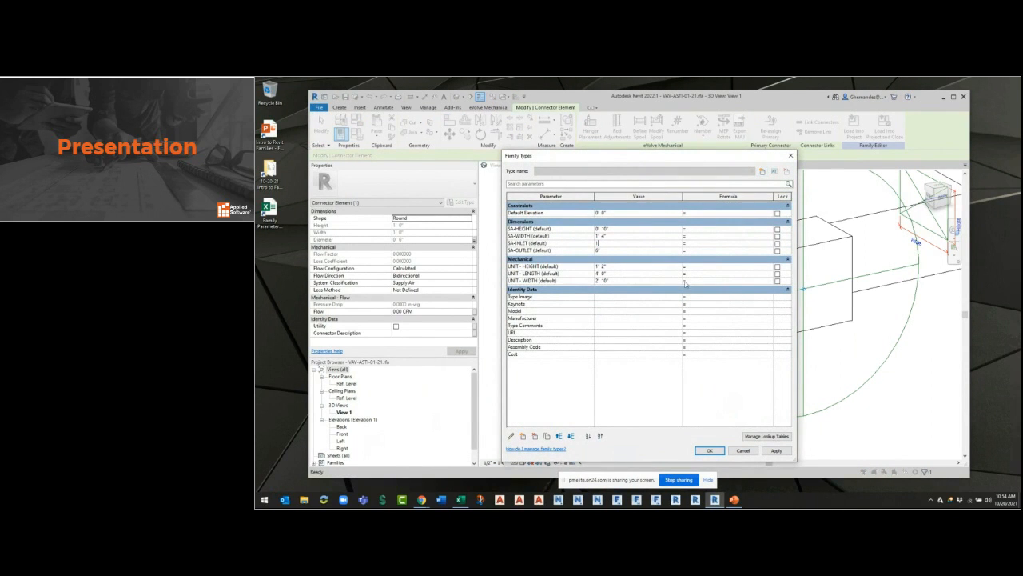
type("1")
left_click(775, 450)
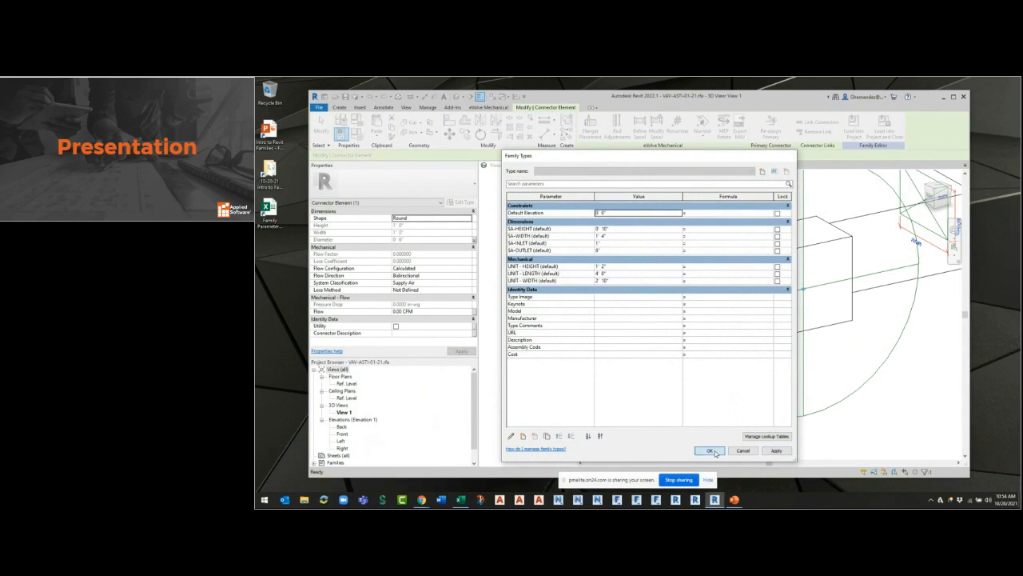
left_click(709, 450)
Set the SA-INLET parameter to 12" and accept the family types.
left_click(357, 136)
left_click(615, 243)
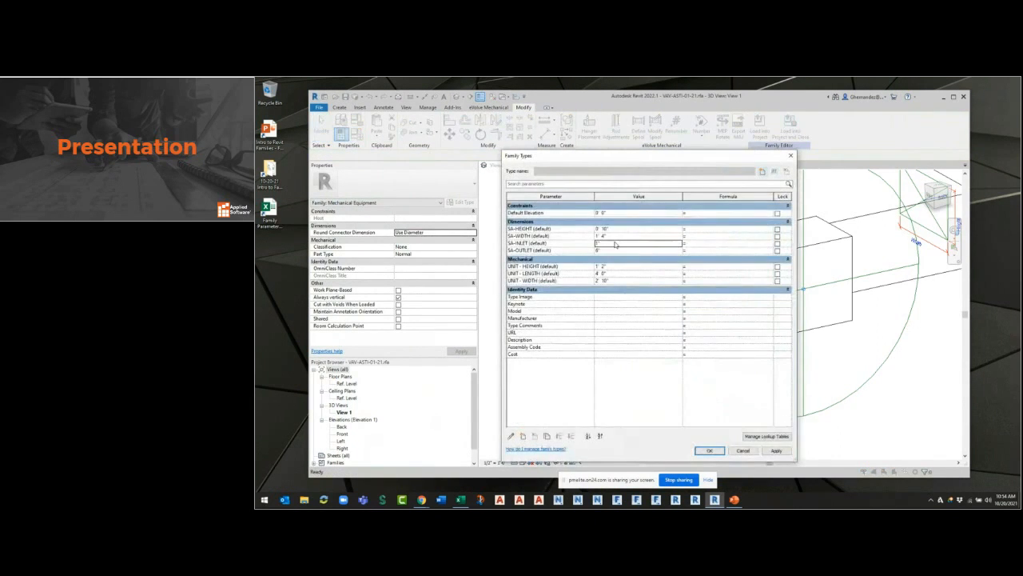
left_click(610, 250)
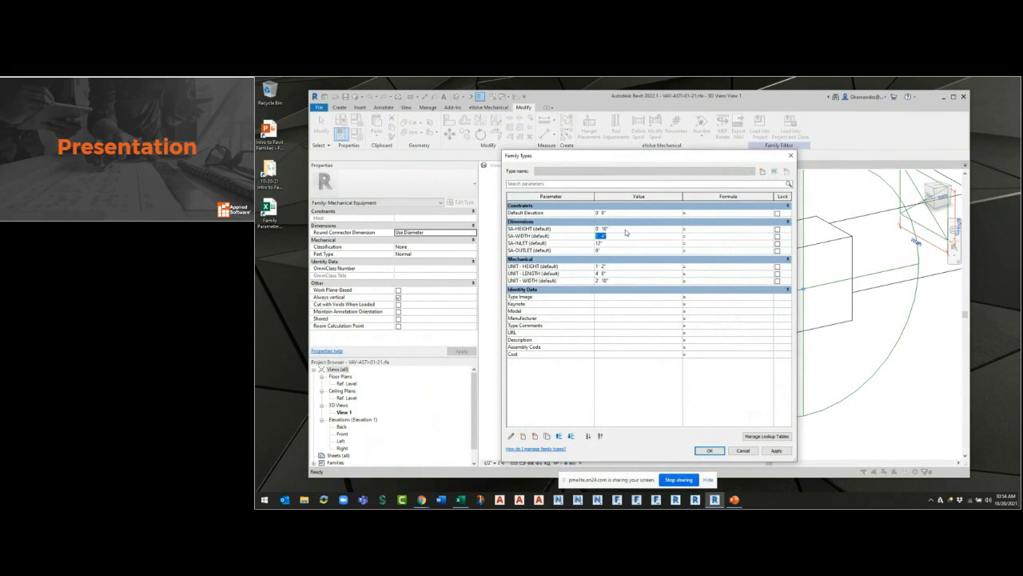
key("ctrl")
key("ctrl")
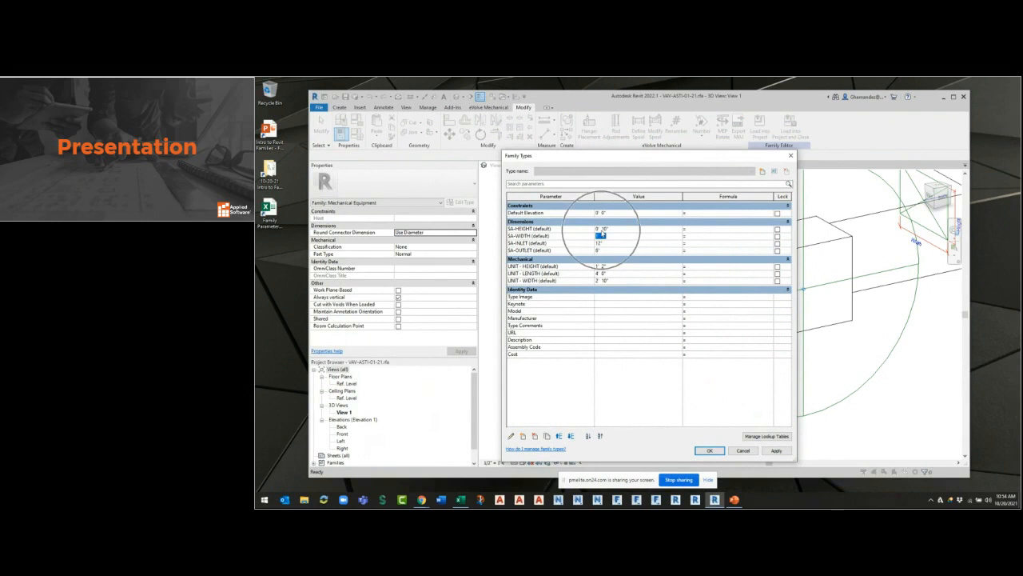
left_click(609, 244)
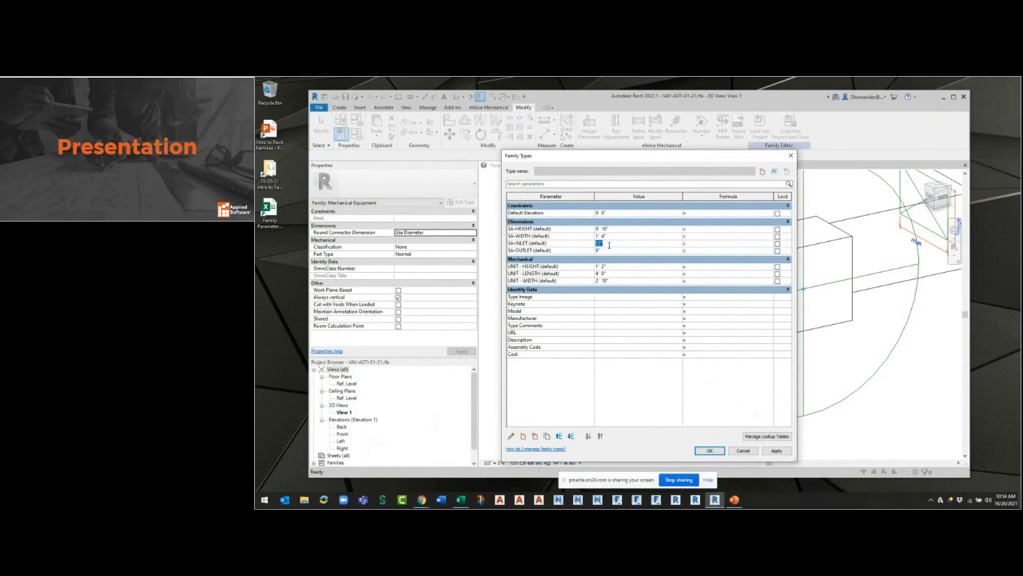
left_click(608, 250)
left_click(614, 236)
left_click(614, 244)
left_click(611, 251)
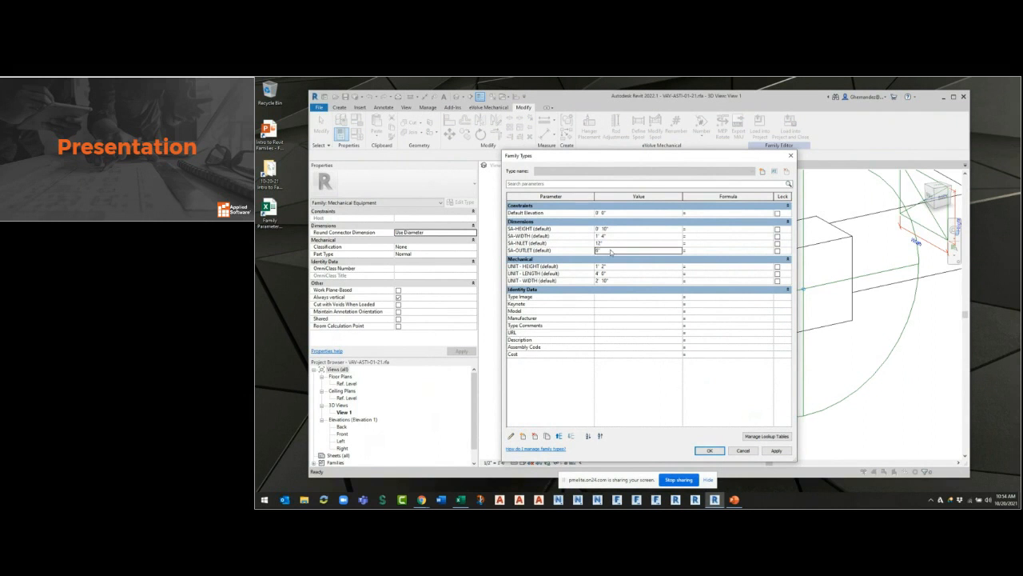
left_click(614, 243)
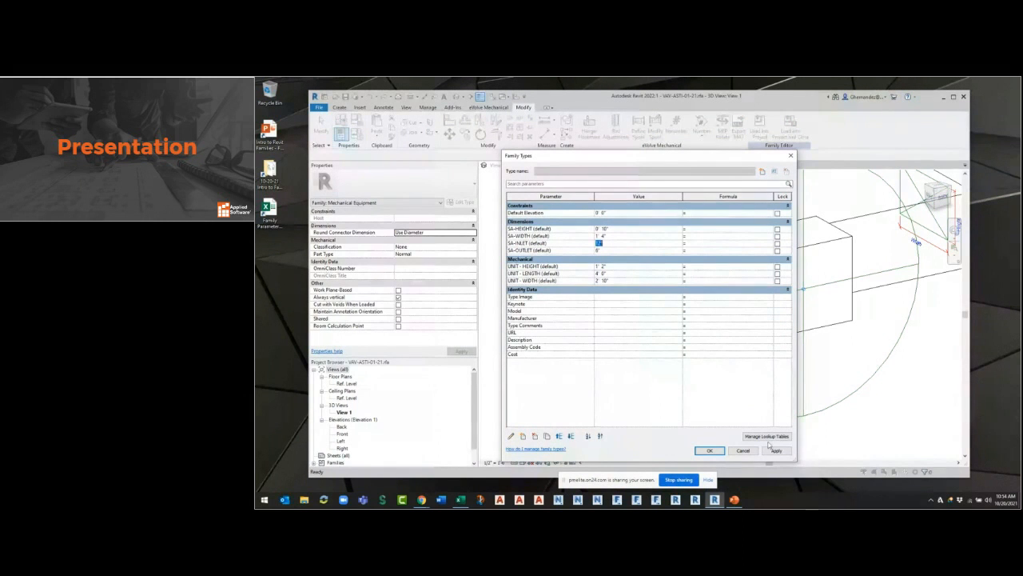
left_click(775, 450)
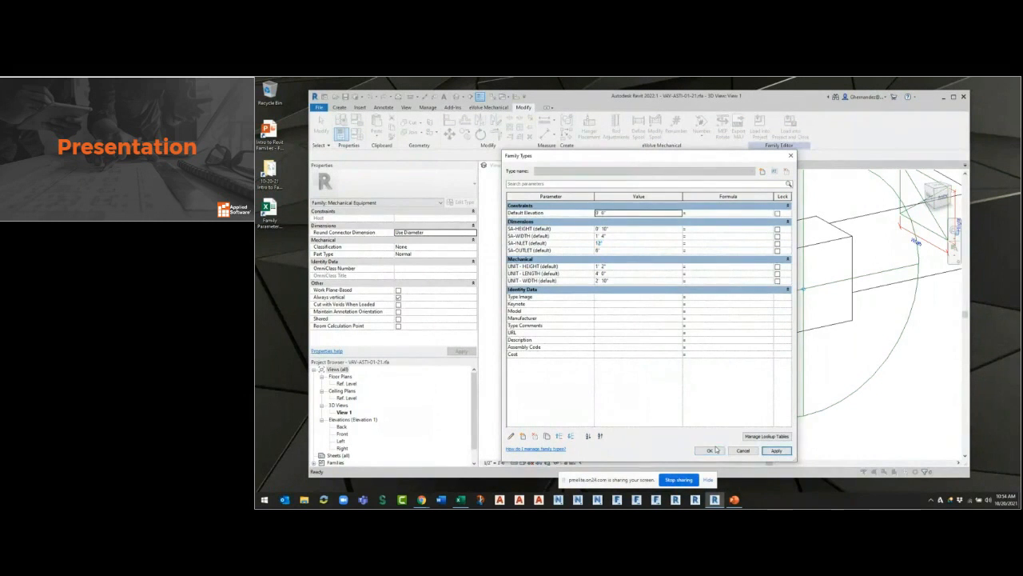
left_click(710, 450)
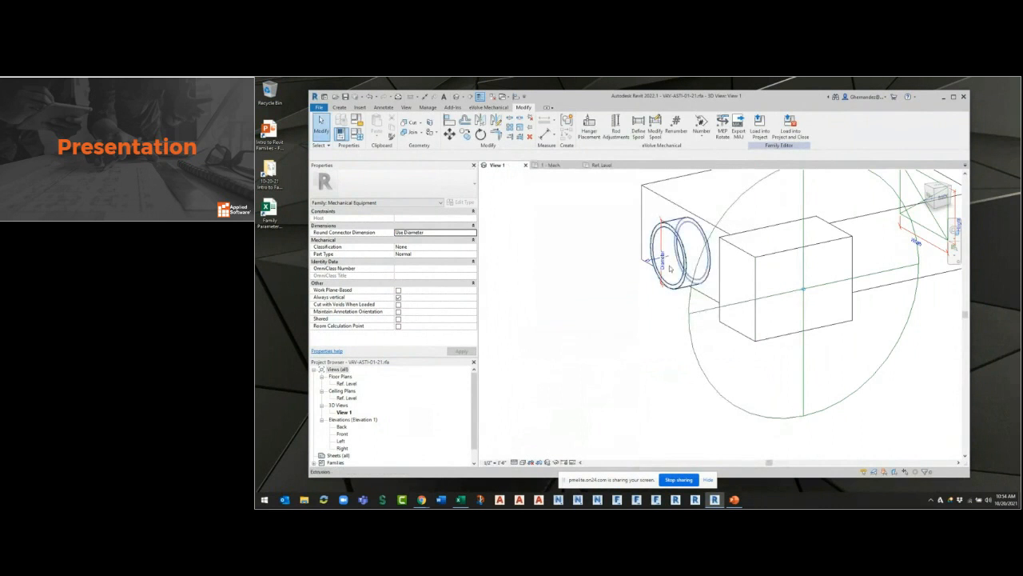
Load the updated VAV-ASTI-01-21 family into Project1, replacing its earlier version.
left_click(473, 232)
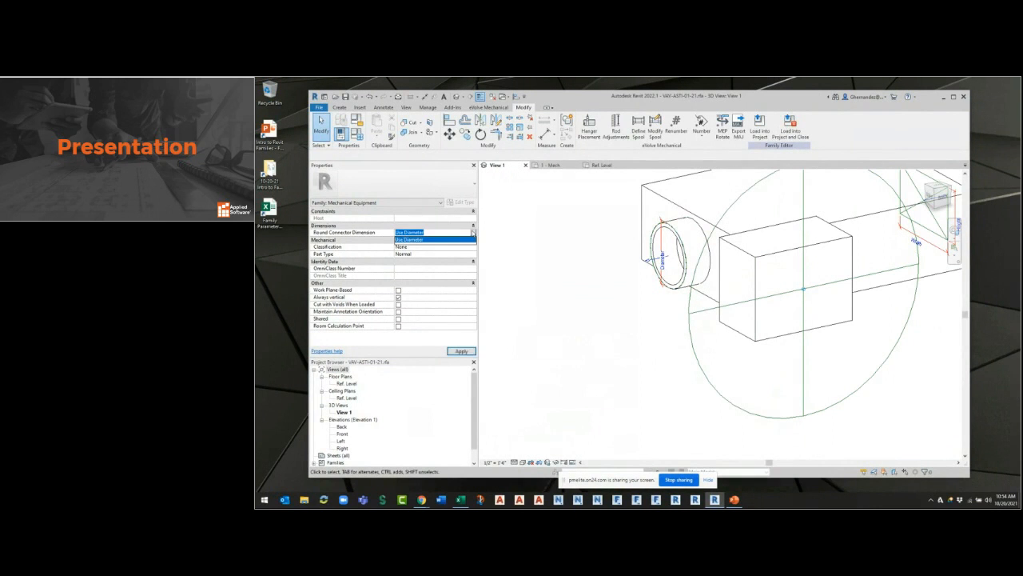
left_click(588, 307)
middle_click_drag(636, 395, 685, 245, "shift")
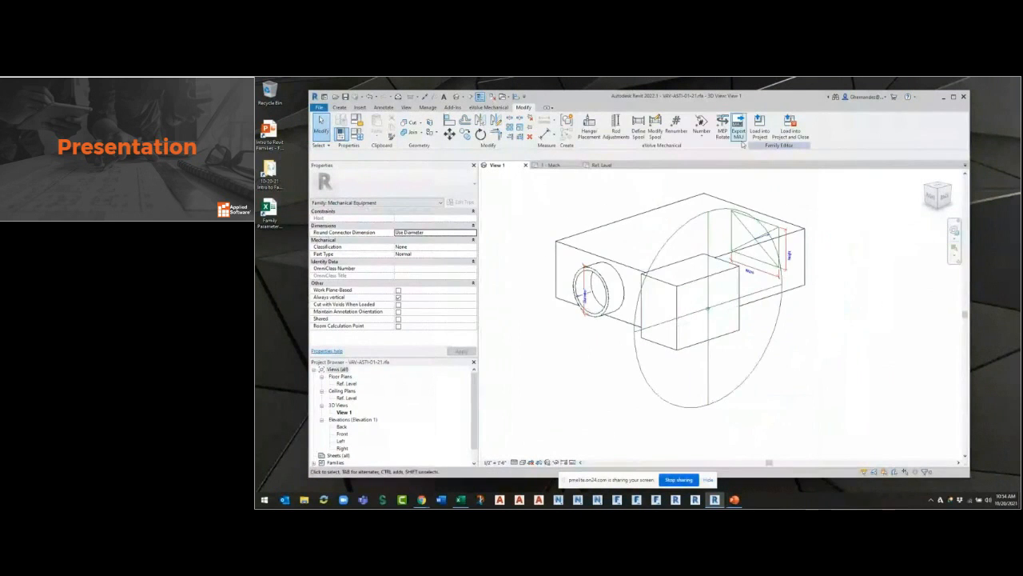
left_click(759, 125)
left_click(620, 284)
Move the shorter VAV box in the 1 - Mech floor plan so it sits above the longer one.
scroll(753, 393, "down", 3)
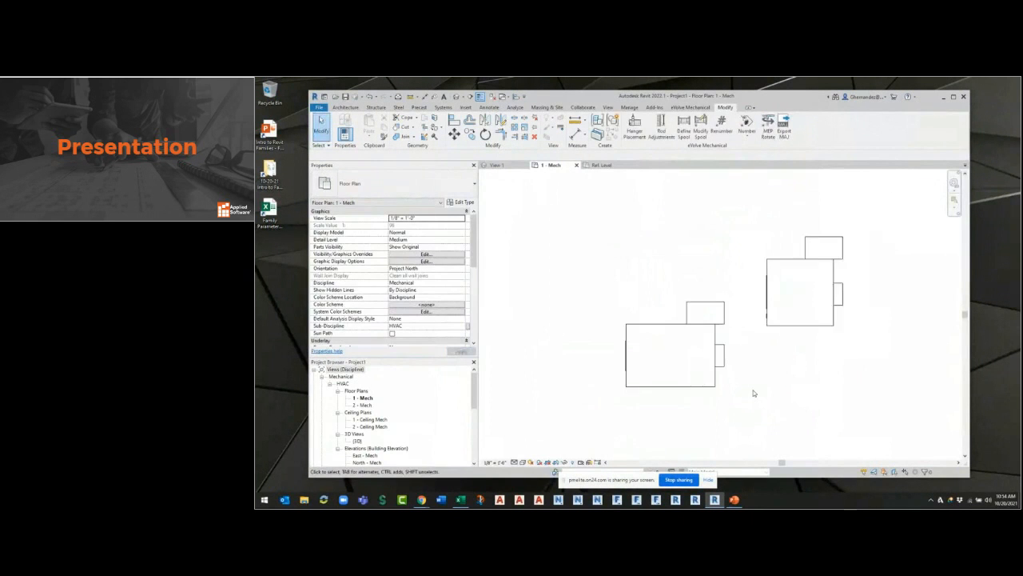
left_click_drag(793, 329, 722, 274)
left_click(771, 285)
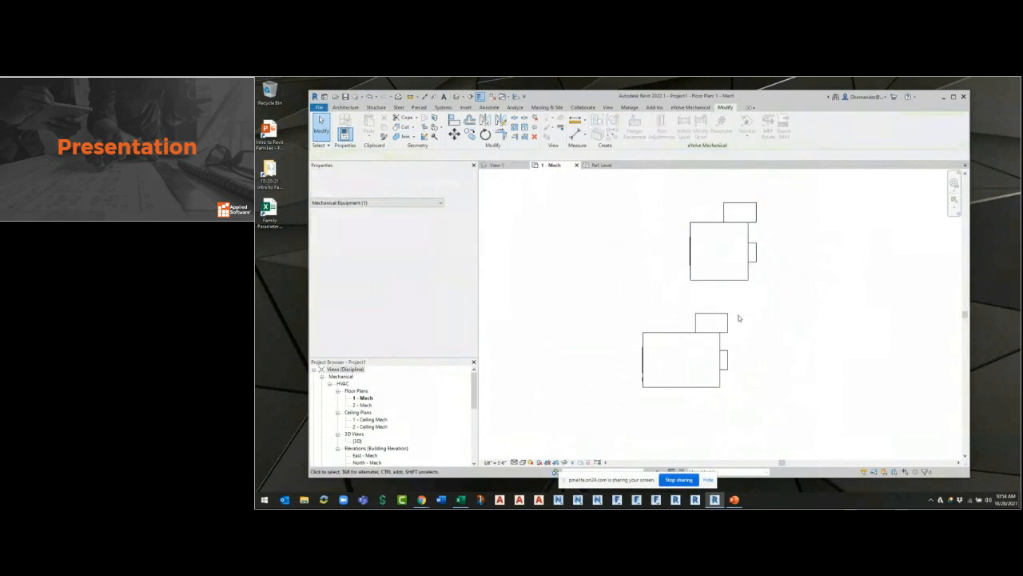
Draw a 12" round supply air duct from the longer VAV box's inlet connector, turning 90° down the plan.
left_click(720, 384)
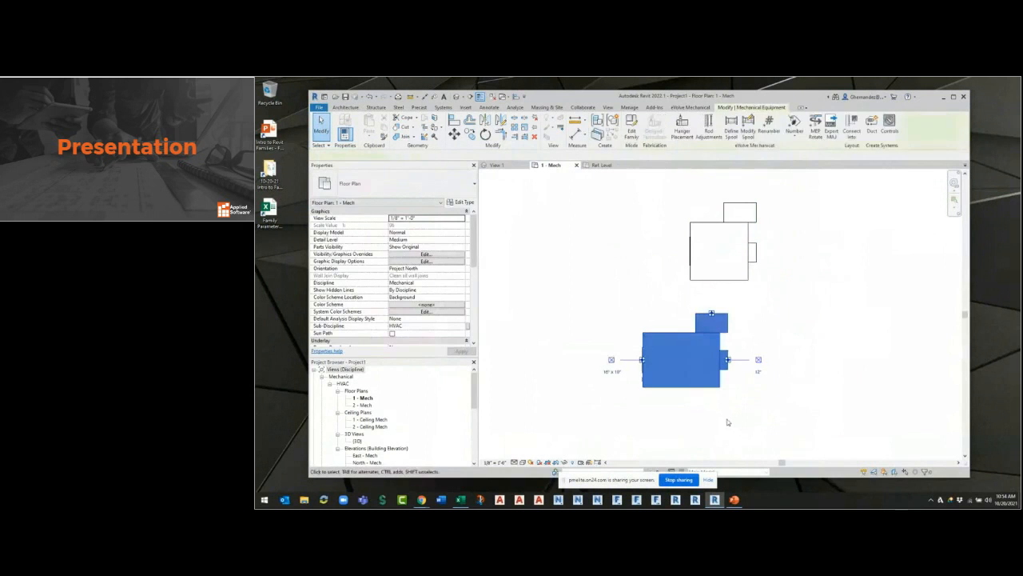
left_click(758, 361)
left_click(825, 359)
left_click(830, 439)
key("Escape")
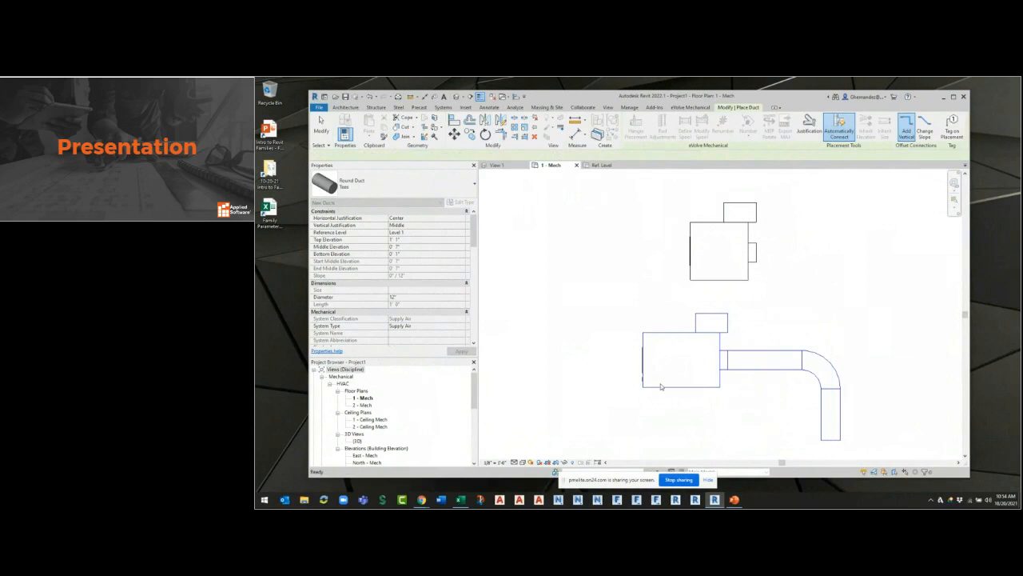
key("Escape")
Draw a 16" x 10" rectangular supply air duct from the longer VAV box's rectangular connector, turning 90° up the plan.
left_click(644, 382)
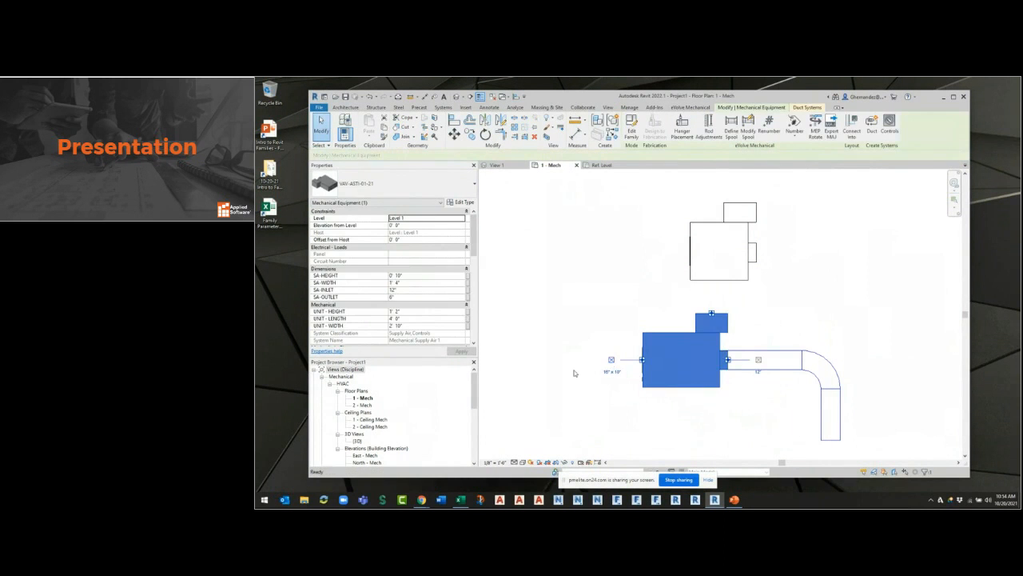
left_click(612, 360)
left_click(534, 359)
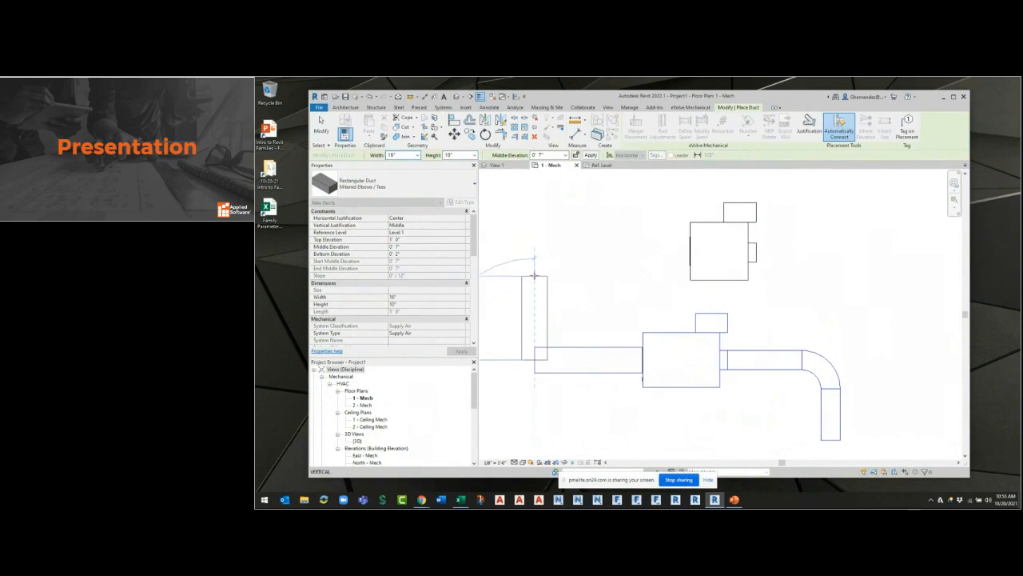
left_click(535, 273)
key("Escape")
key("Escape")
Start converting the round duct run to fabrication, specifying the eVolve Origin 19.12.17 configuration and loading the Ductwork: Supply Air 2wg service.
left_click_drag(874, 425, 794, 343)
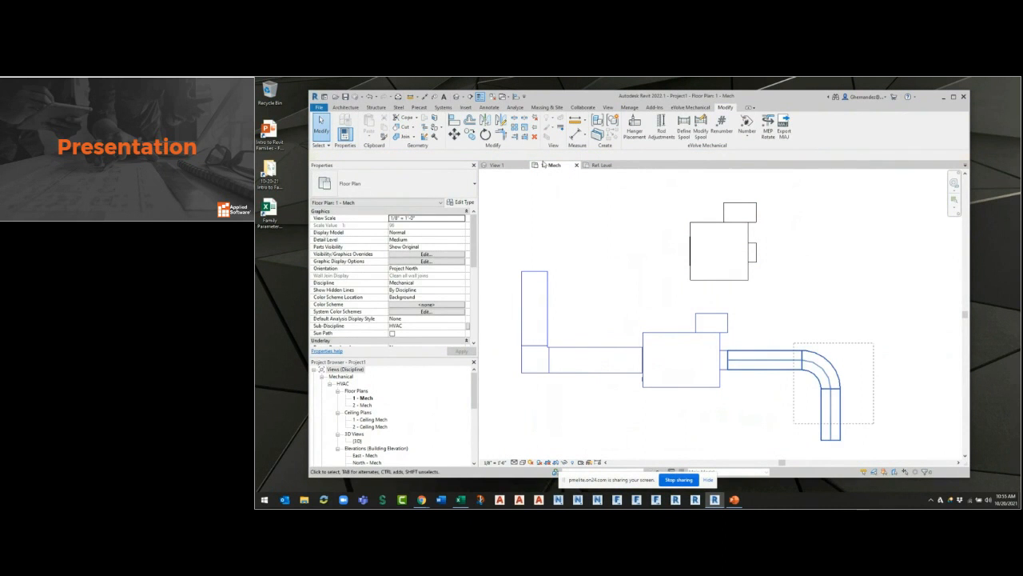
left_click(623, 126)
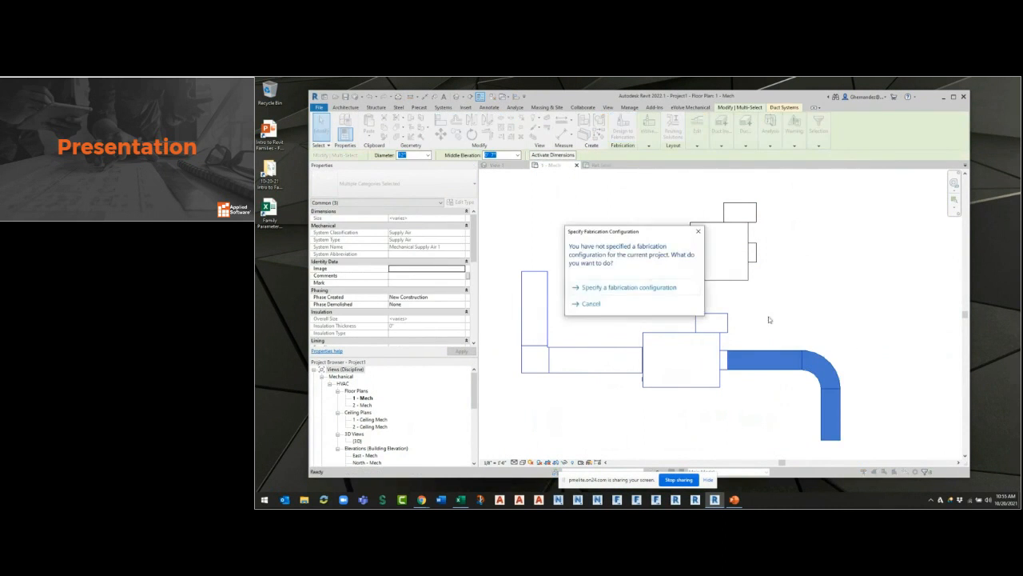
left_click(624, 295)
left_click(531, 208)
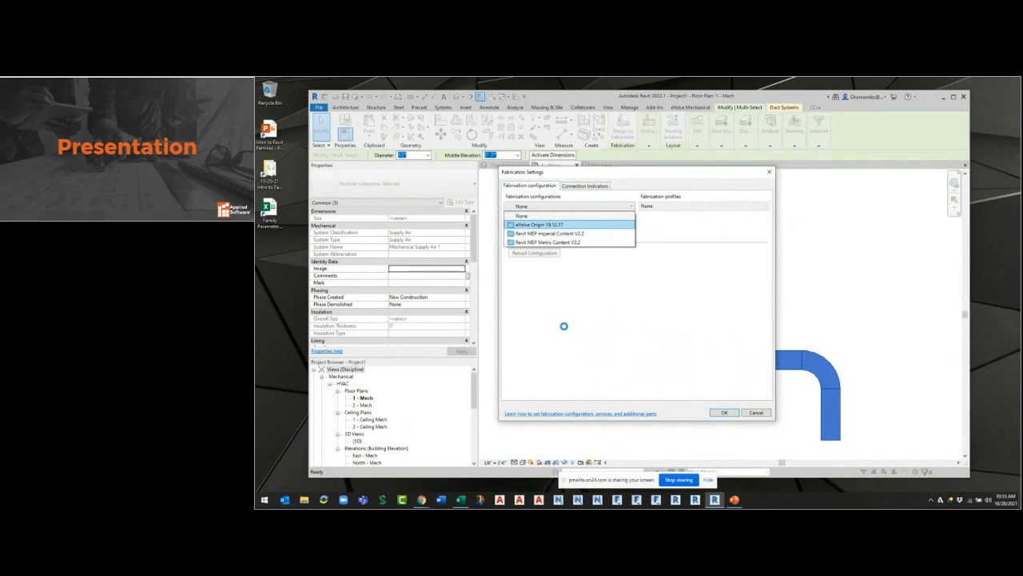
key("Return")
double_click(563, 379)
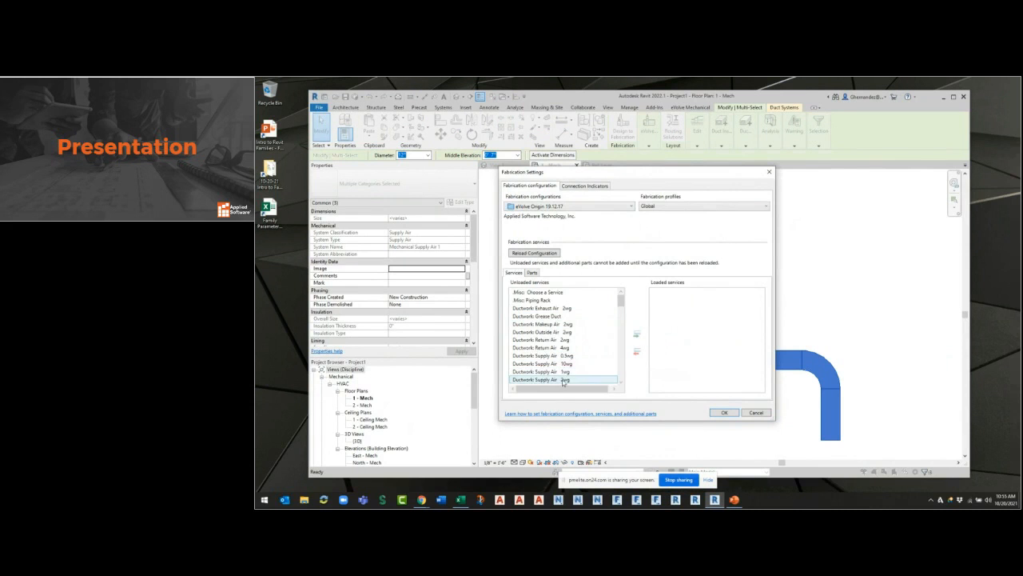
left_click(723, 413)
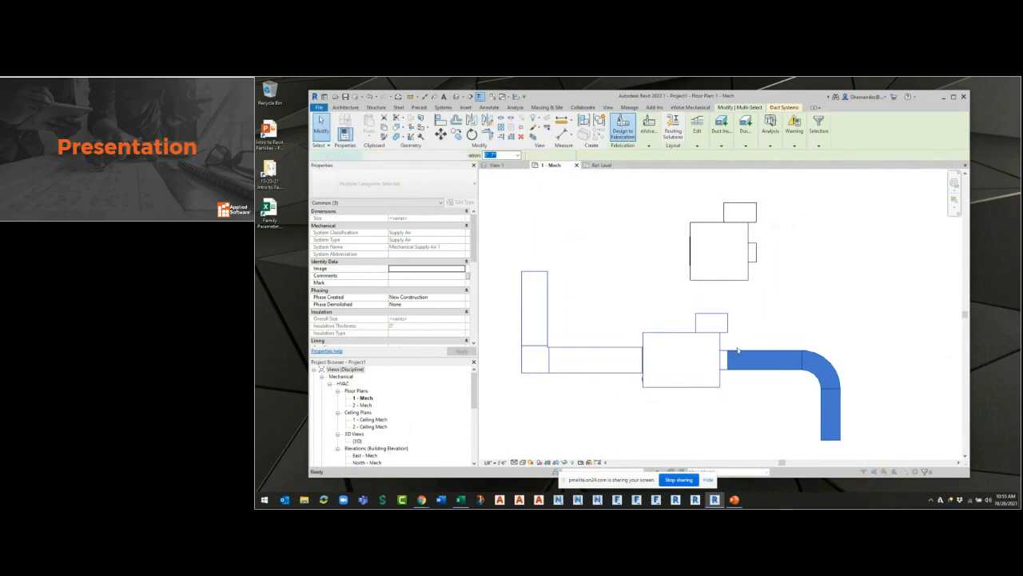
Convert the round and rectangular duct runs to fabrication parts using the Ductwork: Supply Air 2wg service.
left_click(622, 132)
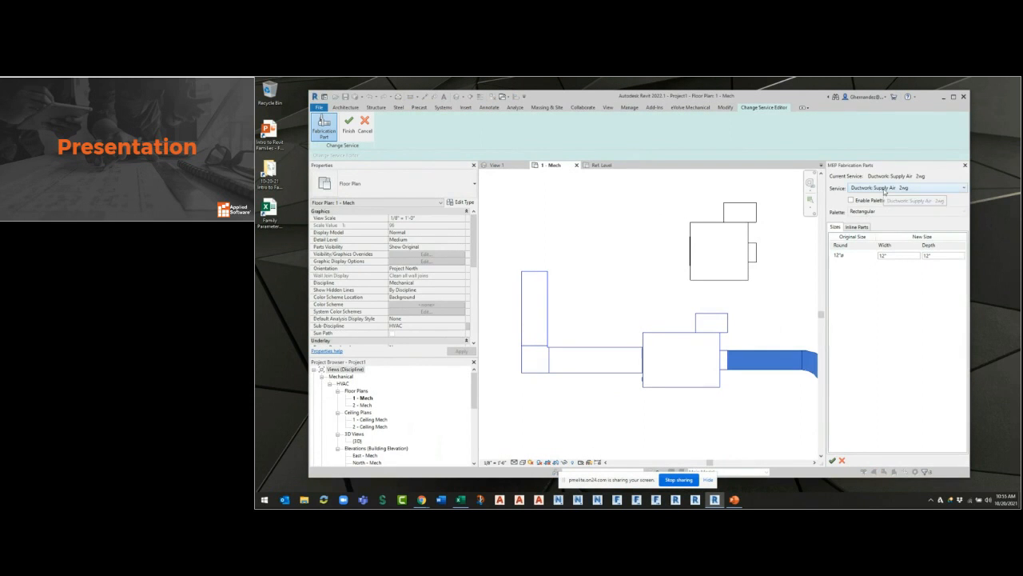
left_click(832, 460)
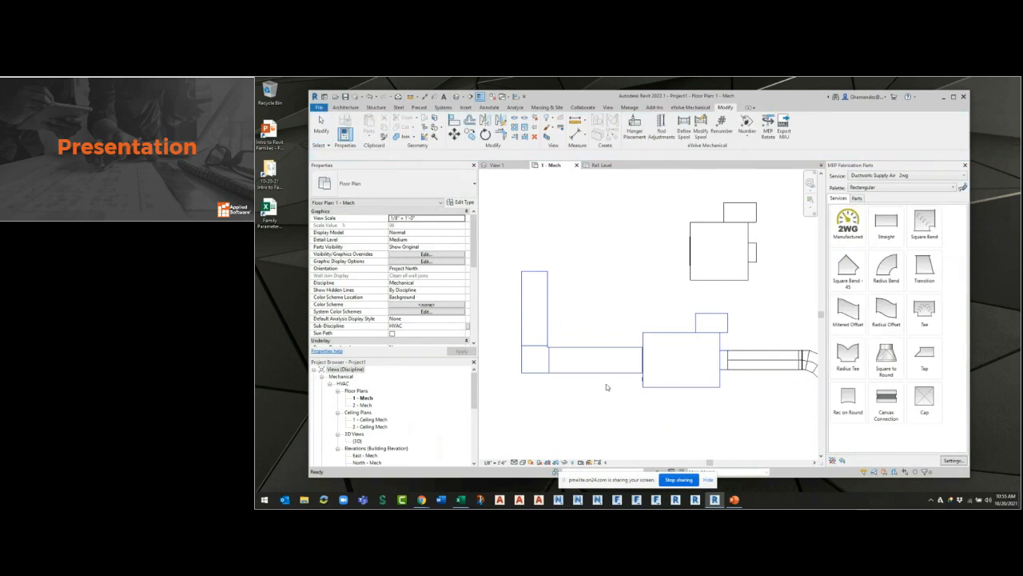
left_click_drag(599, 273, 532, 360)
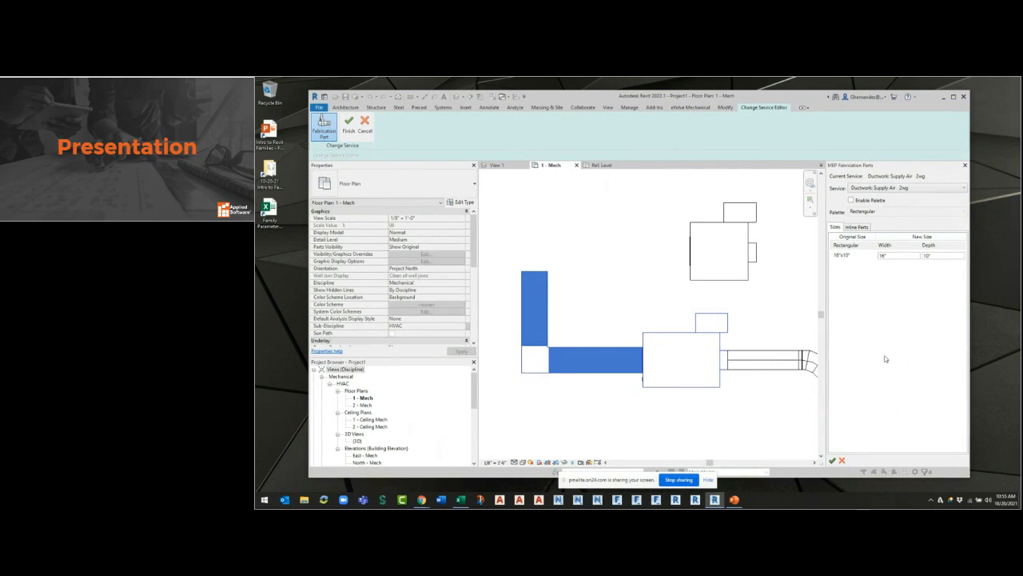
left_click(832, 460)
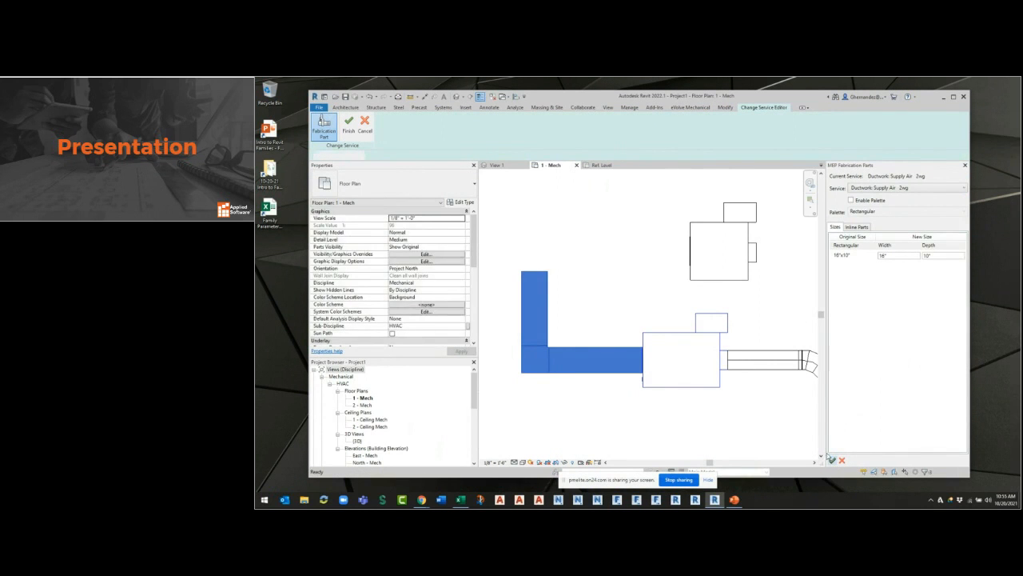
Open the default 3D view and examine the converted ductwork and the connected VAV box's properties.
scroll(639, 283, "down", 2)
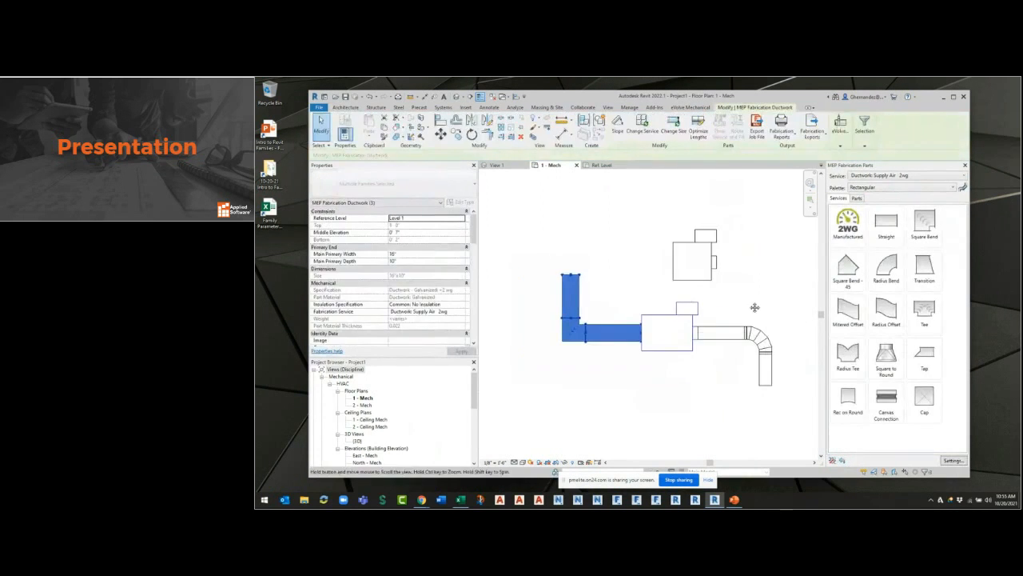
left_click(751, 305)
left_click_drag(795, 398, 564, 311)
left_click(456, 97)
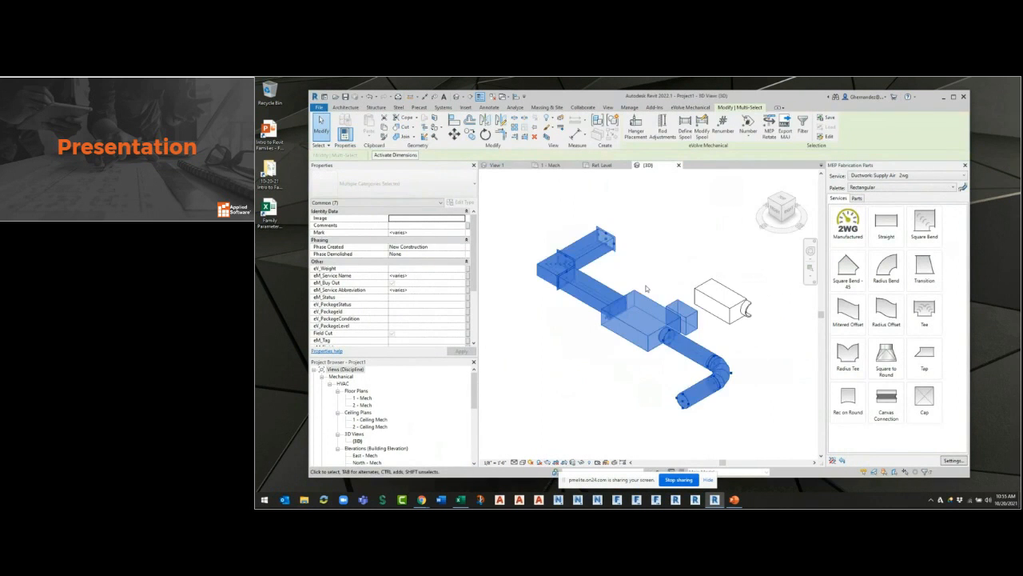
left_click(647, 289)
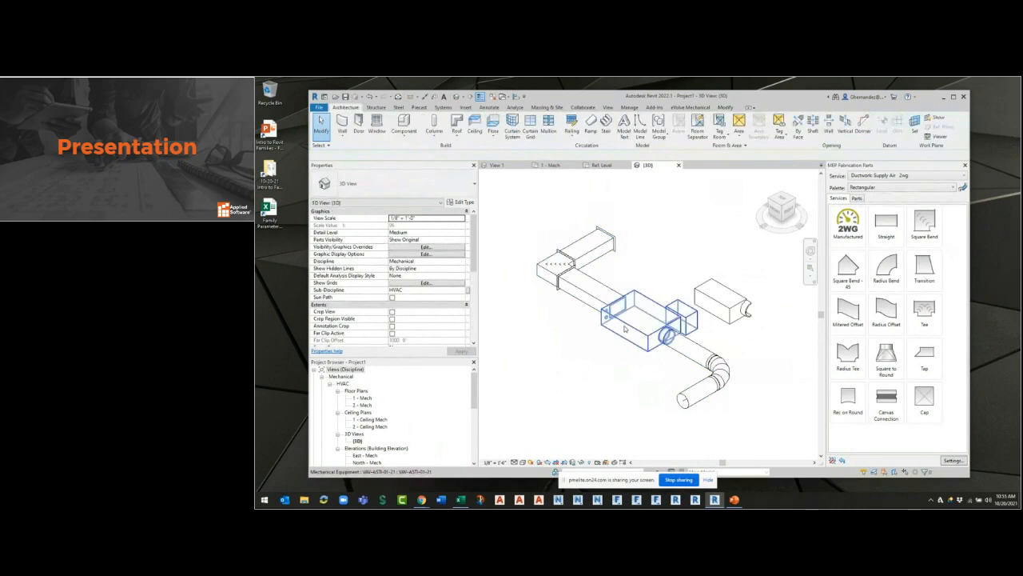
scroll(417, 292, "down", 1)
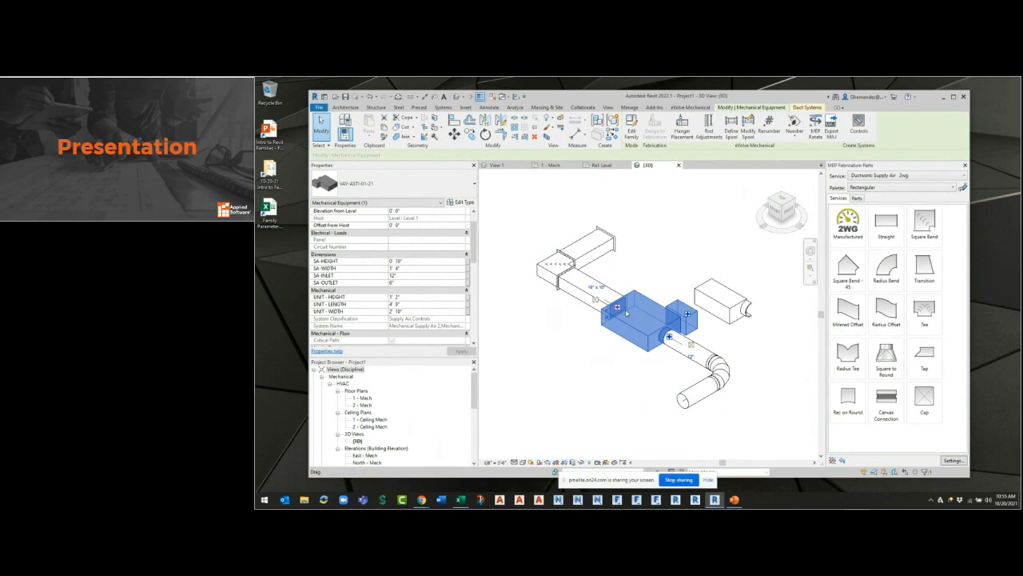
left_click(579, 180)
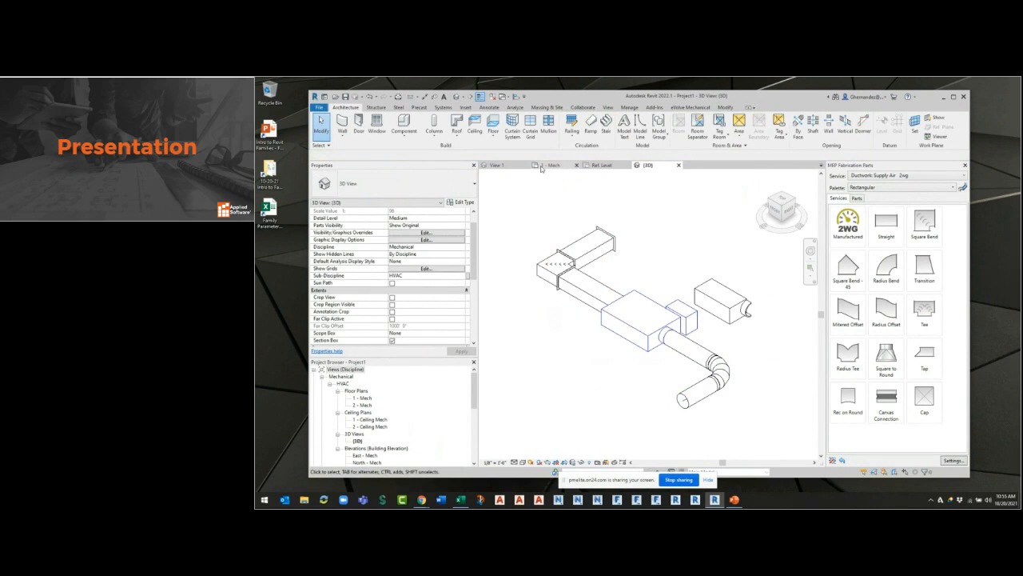
Reload the VAV-ASTI-01-21 family into the project from the 10-20-21 Intro to Families folder, overwriting the existing version and its parameter values.
left_click(559, 165)
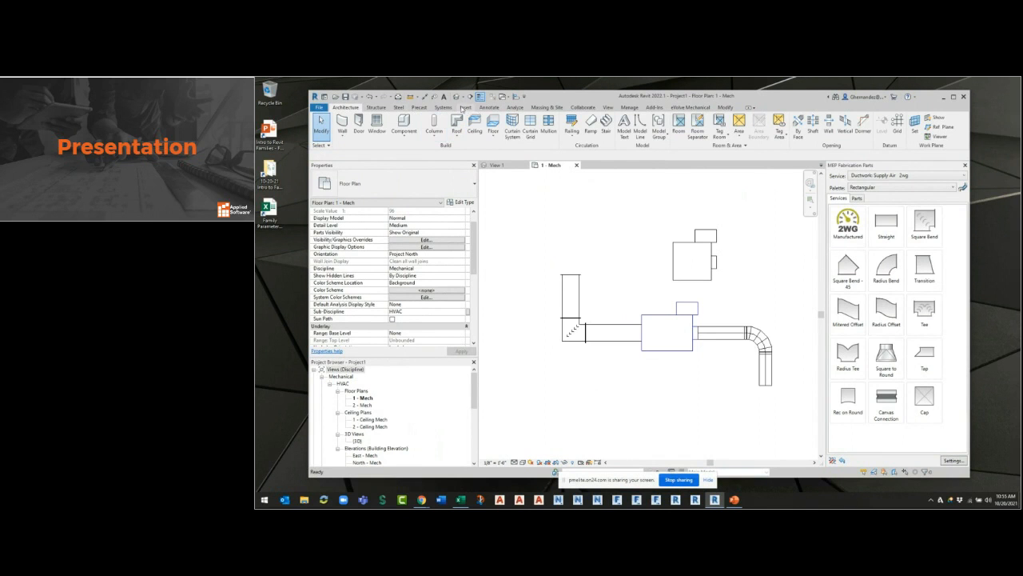
left_click(465, 107)
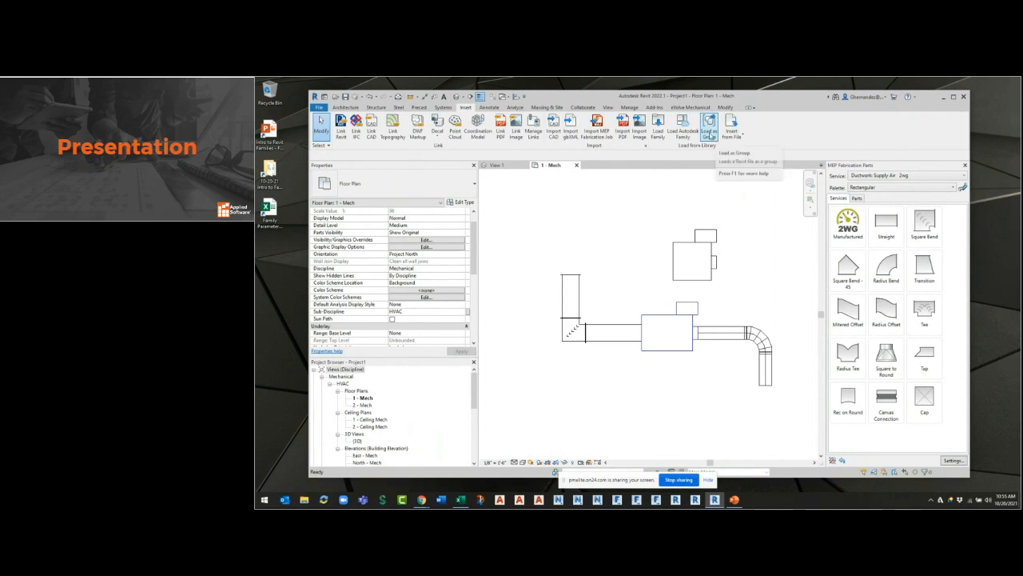
left_click(658, 130)
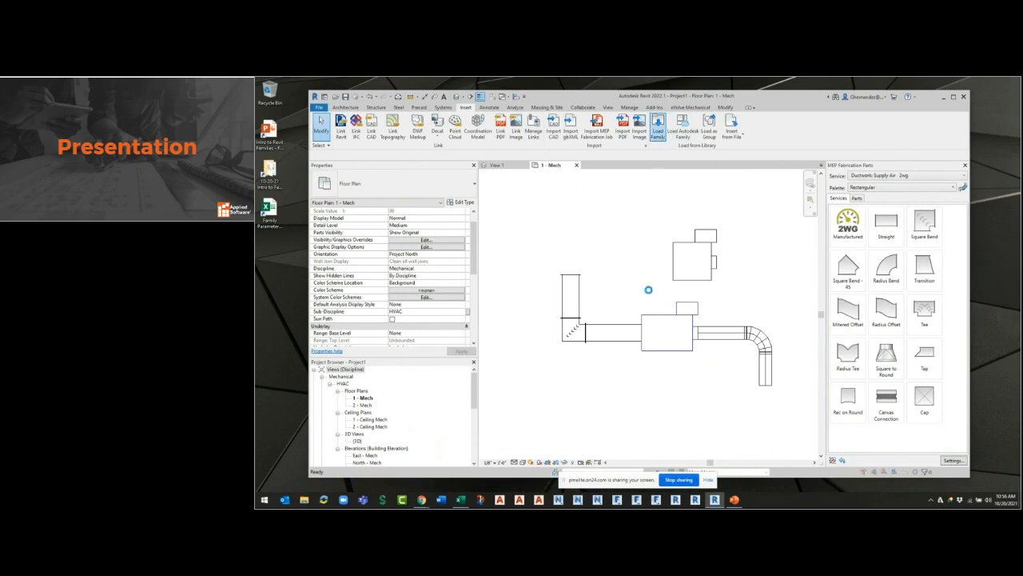
left_click(509, 360)
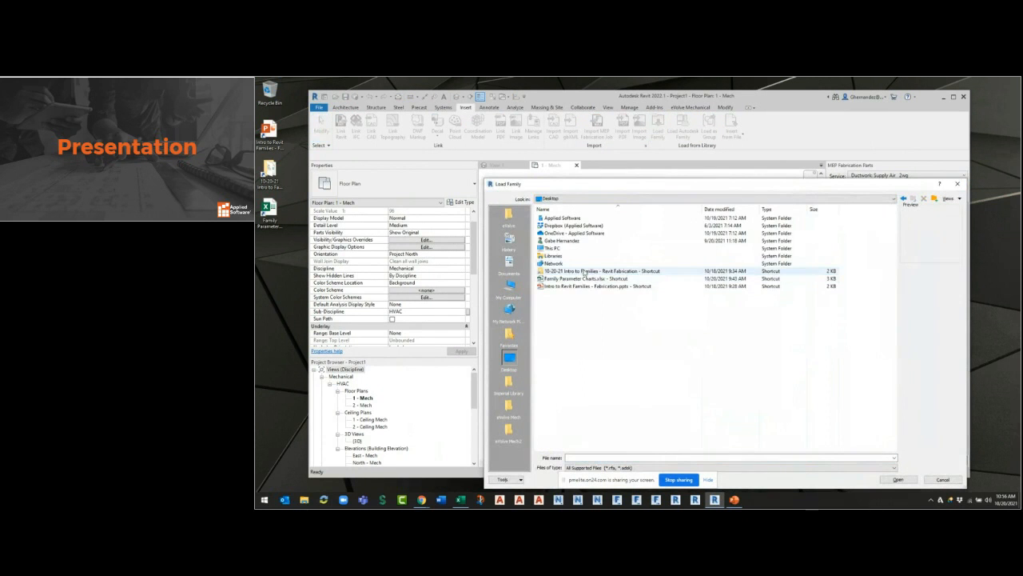
double_click(584, 271)
left_click(570, 232)
left_click(565, 241)
double_click(565, 241)
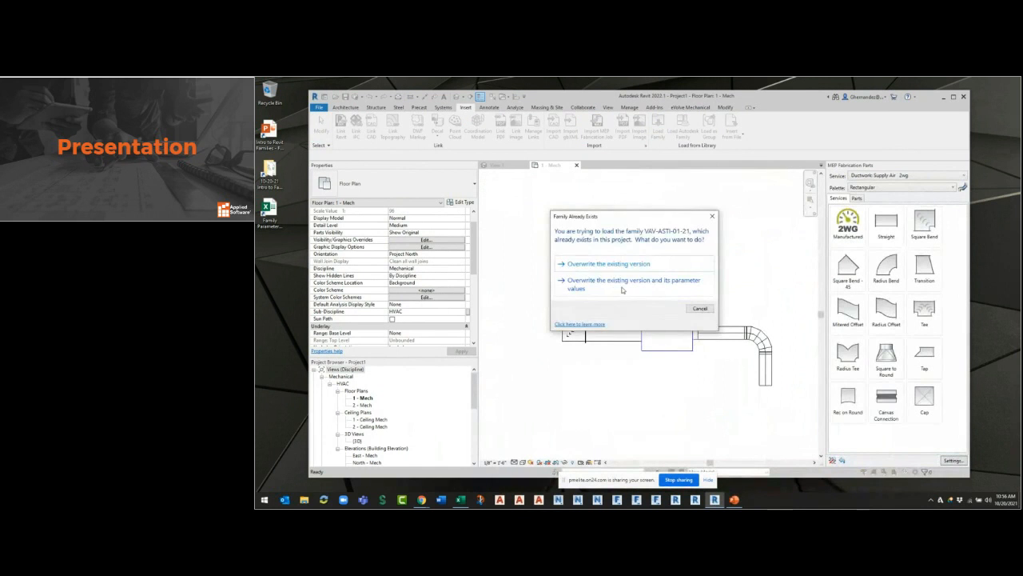
left_click(620, 287)
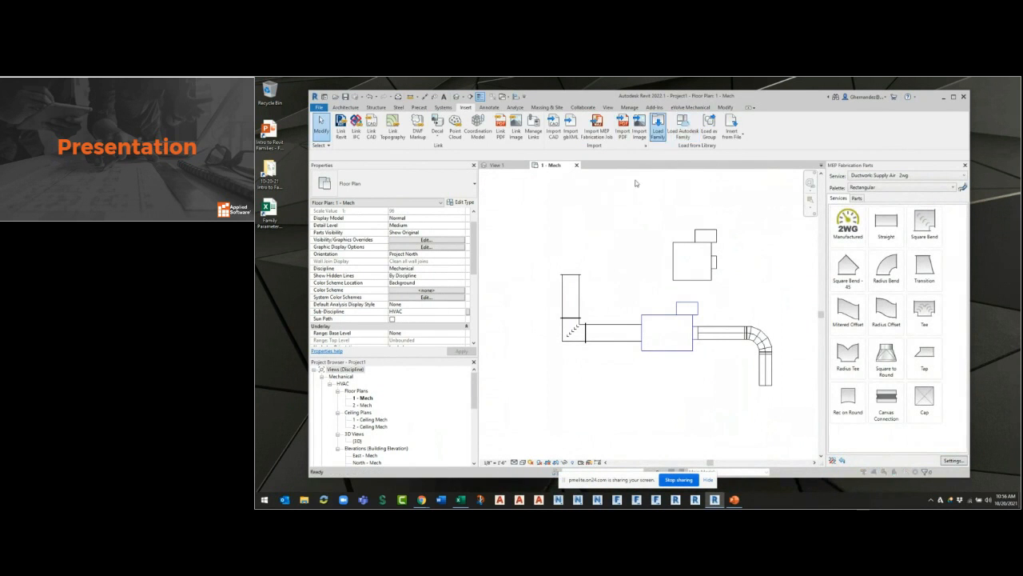
Load the VAV ASTI_28-6.rfa family from the 3D Family Modeling folder into the project.
left_click(658, 132)
double_click(566, 225)
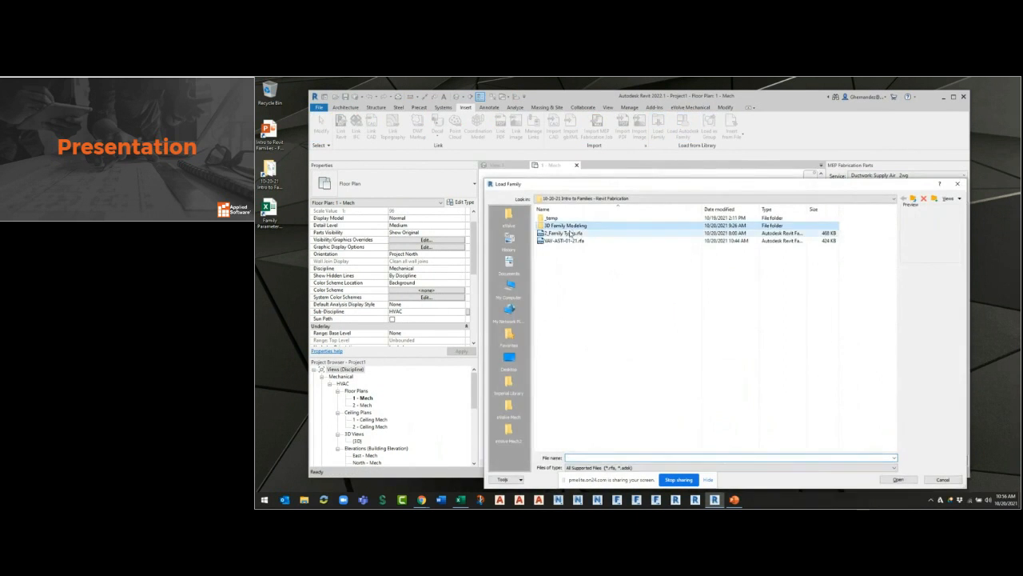
left_click(566, 271)
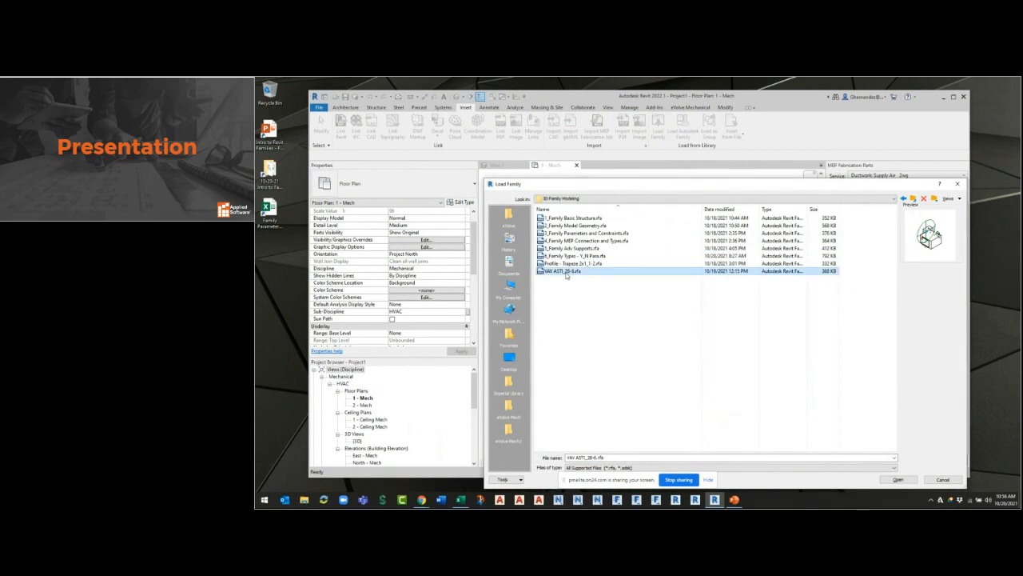
double_click(566, 274)
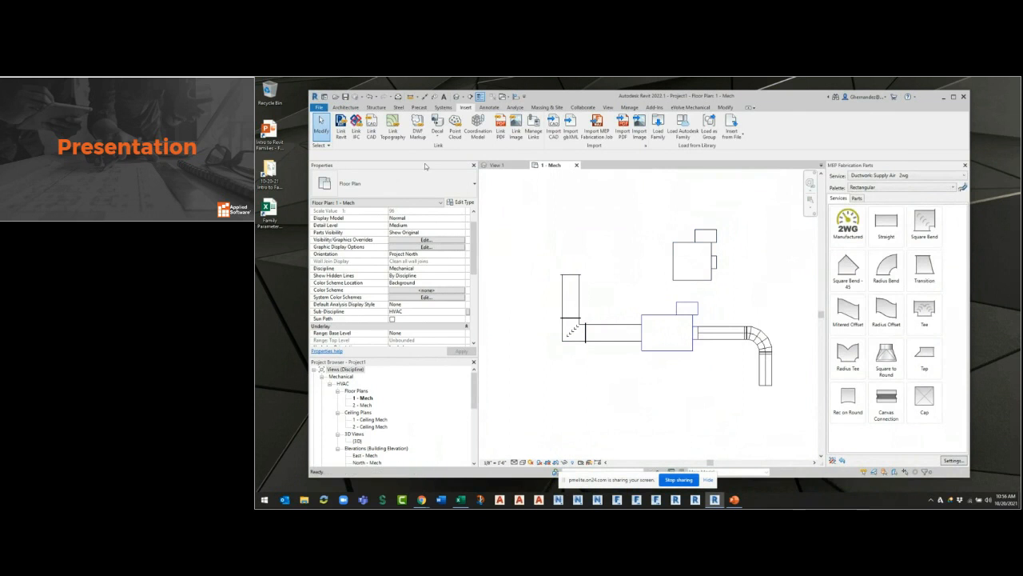
Place a VAV ASTI_28-6 unit of type VDD_28_6 in the 1 - Mech plan, above the rectangular duct run.
key("m")
key("e")
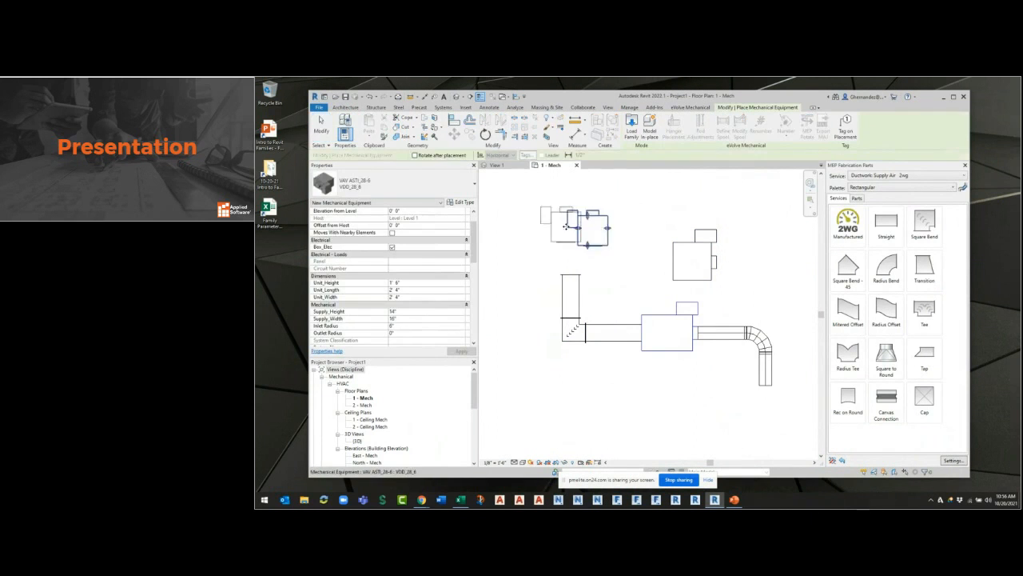
scroll(576, 224, "up", 5)
Open the placed VAV ASTI_28-6 unit's family for editing and examine its family types and electrical box extrusion in 3D.
left_click(639, 210)
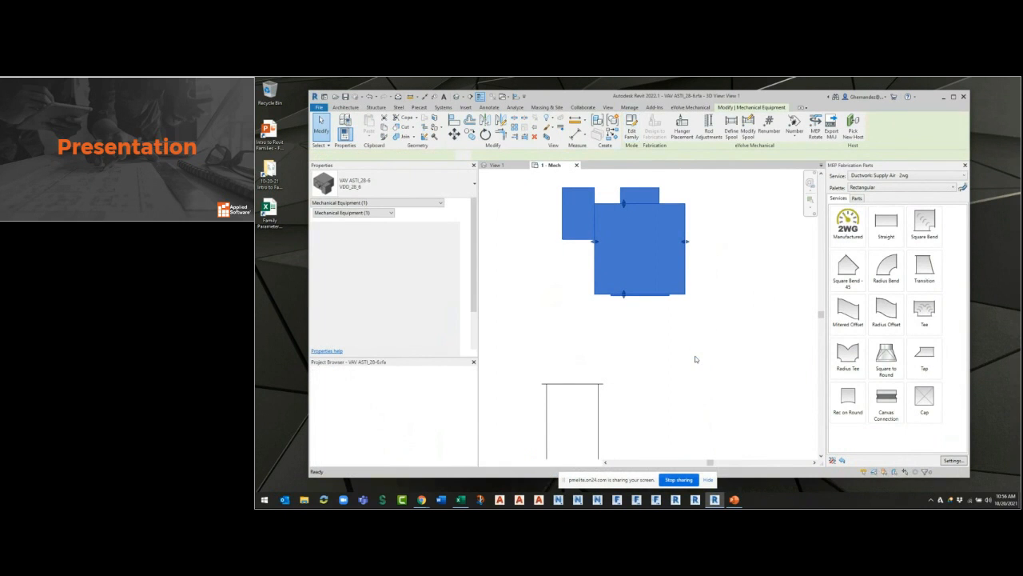
middle_click_drag(658, 384, 743, 376, "shift")
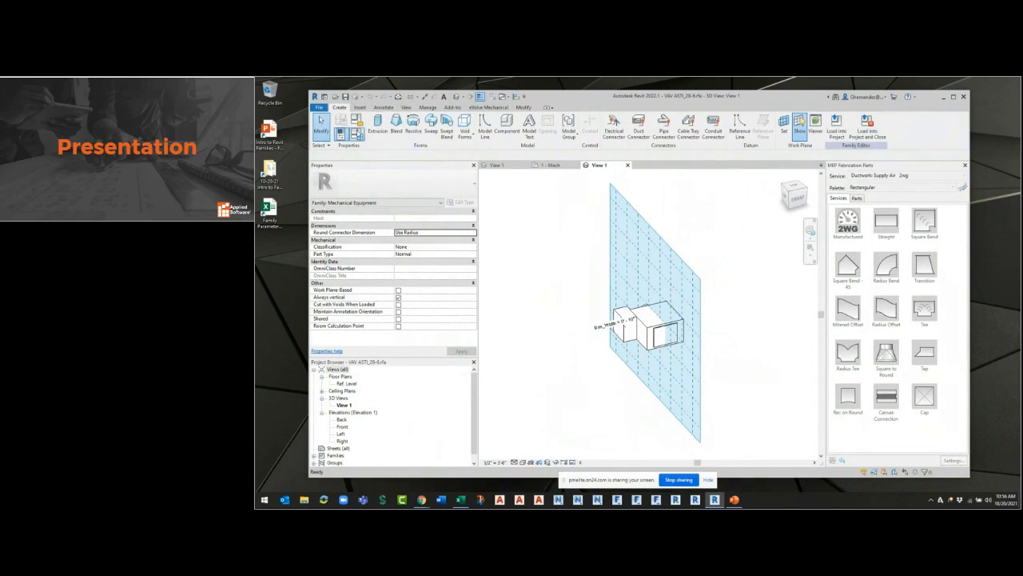
left_click(357, 134)
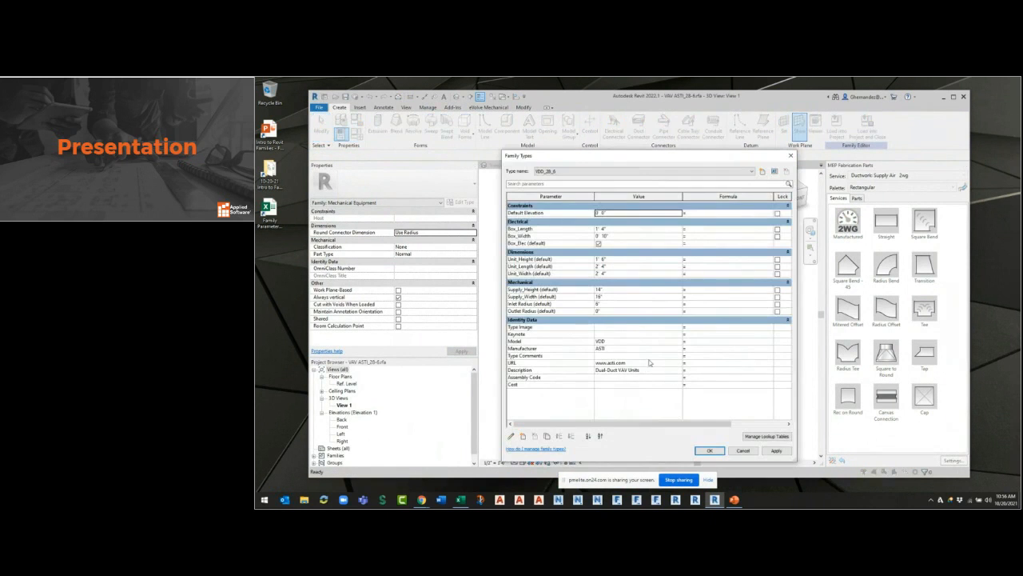
key("Escape")
scroll(670, 384, "up", 2)
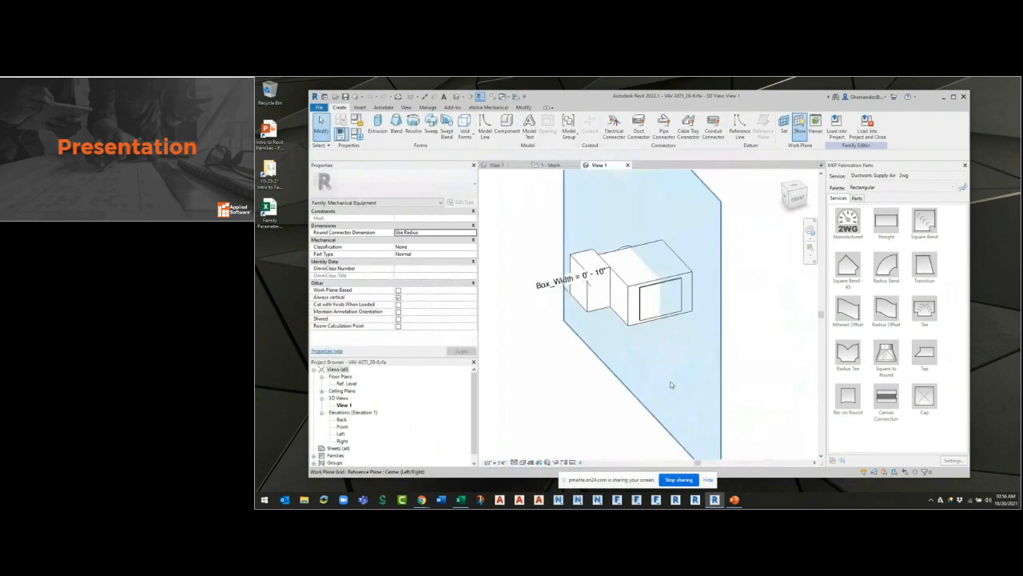
scroll(591, 255, "up", 2)
left_click(581, 281)
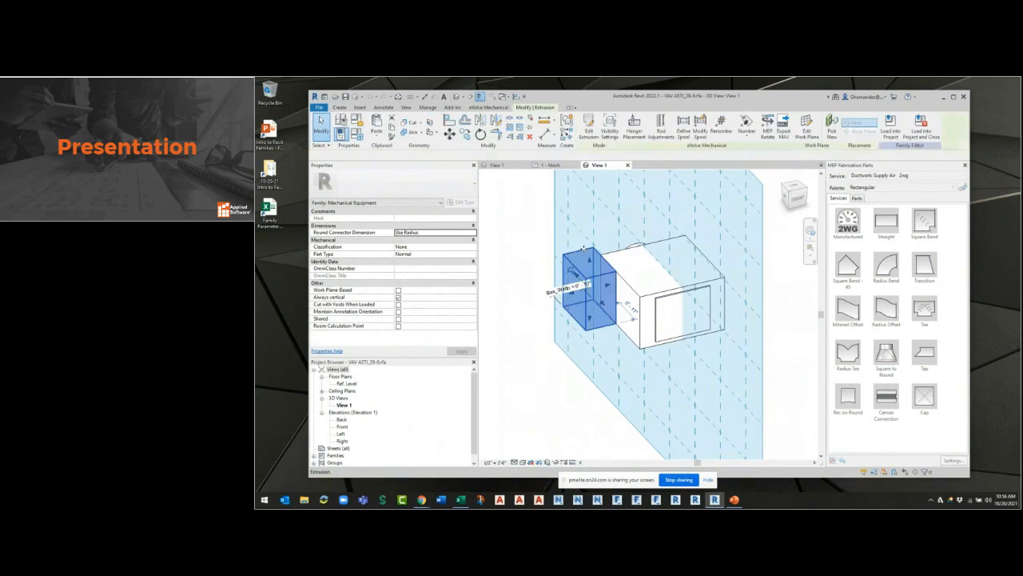
left_click(514, 175)
Add a Yes/No type parameter named ELEC BOX, grouped under Other, to the VAV-ASTI-01-21 family.
left_click(496, 165)
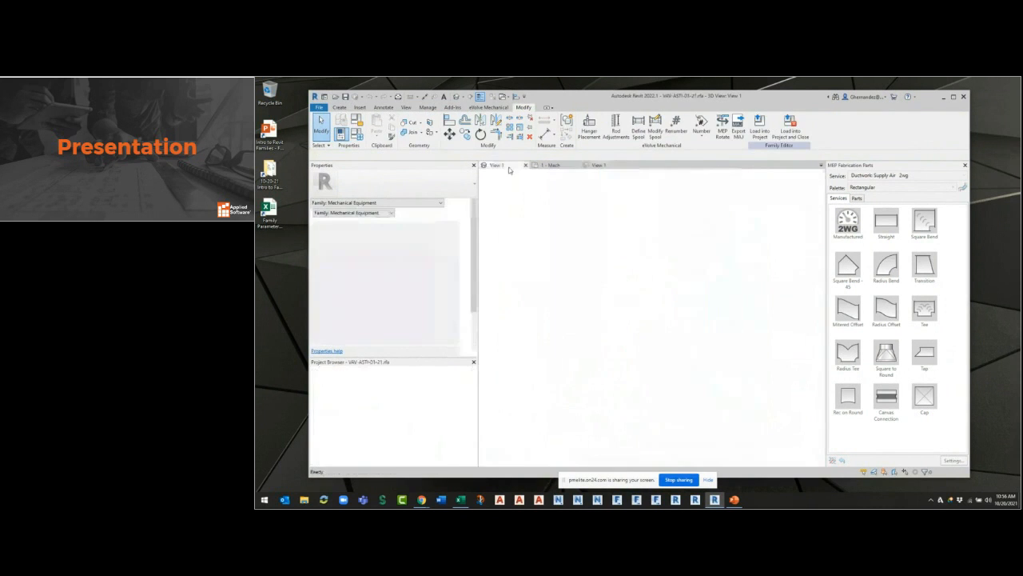
mouse_move(700, 366)
middle_mouse_down("shift")
mouse_move(736, 399)
mouse_move(716, 375)
middle_mouse_up("shift")
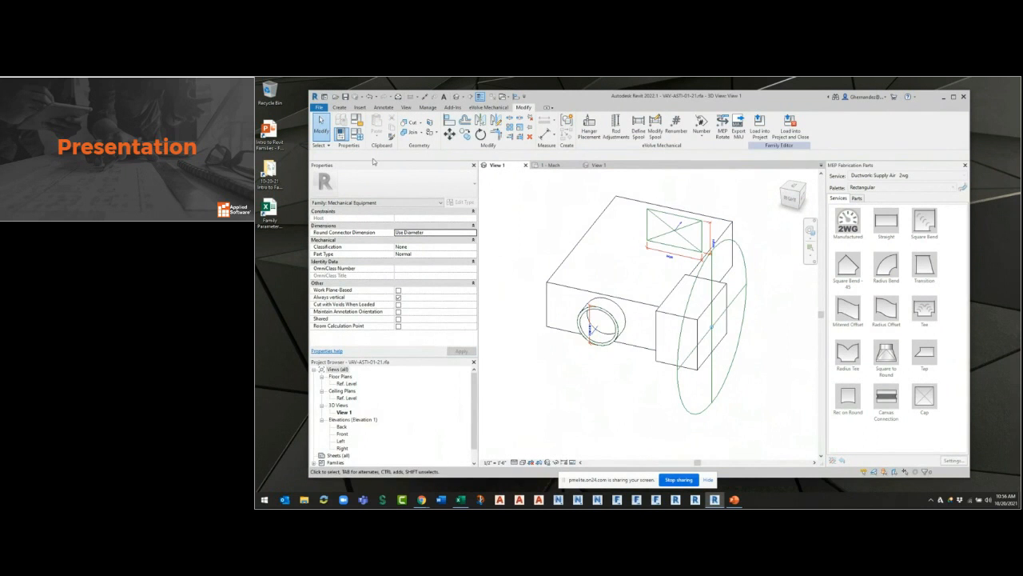
left_click(356, 136)
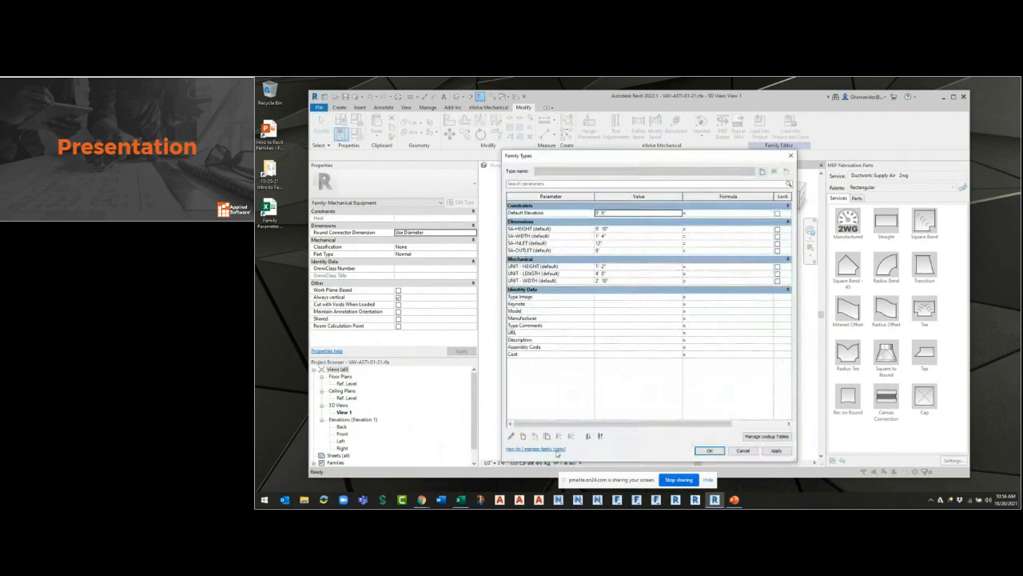
left_click(524, 435)
type("ELEC BOX")
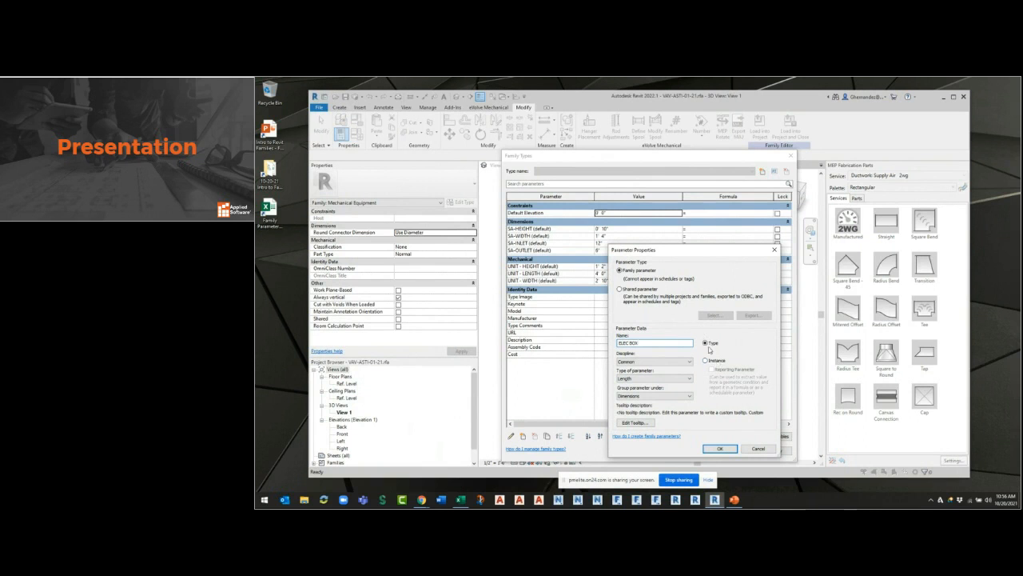
left_click(654, 378)
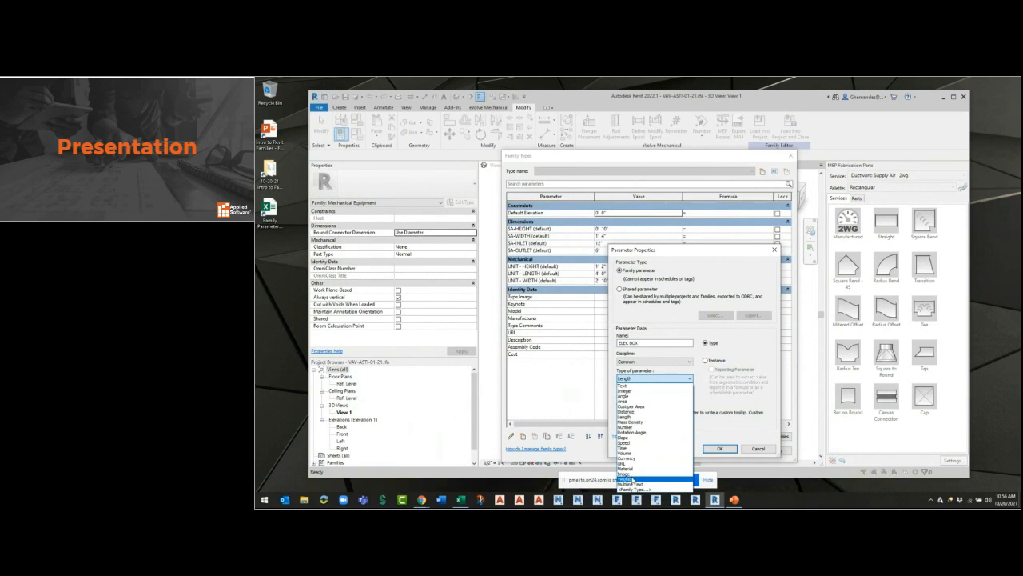
left_click(627, 479)
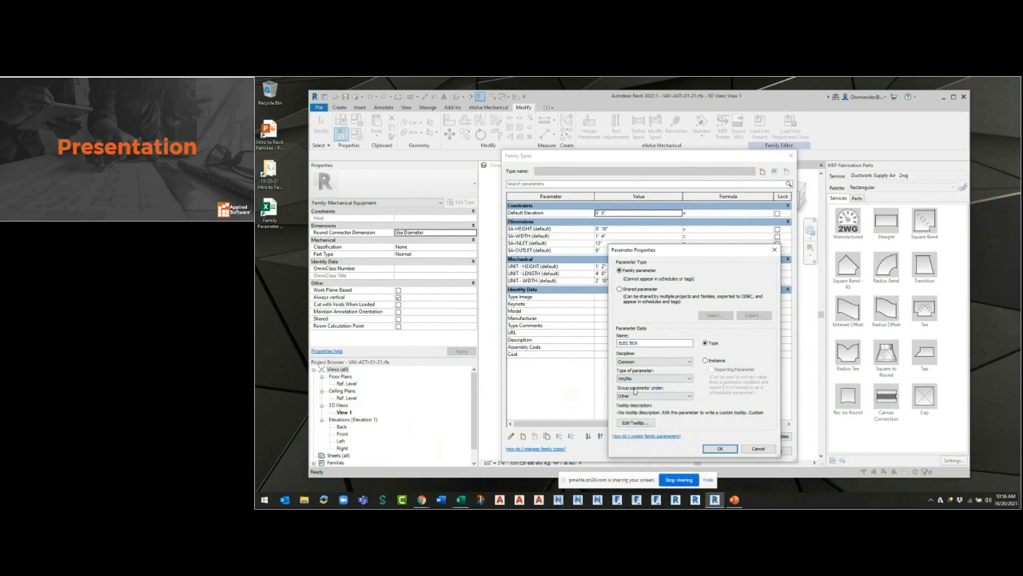
left_click(719, 450)
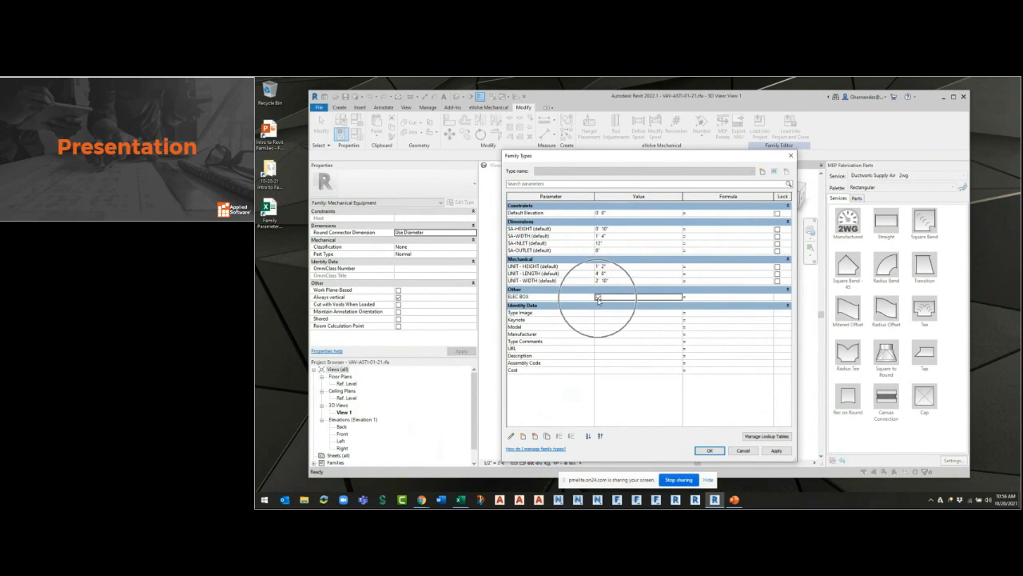
left_click(709, 450)
Associate the electrical box extrusion's Visible property with the ELEC BOX parameter and load the family into Project1.
left_click(674, 310)
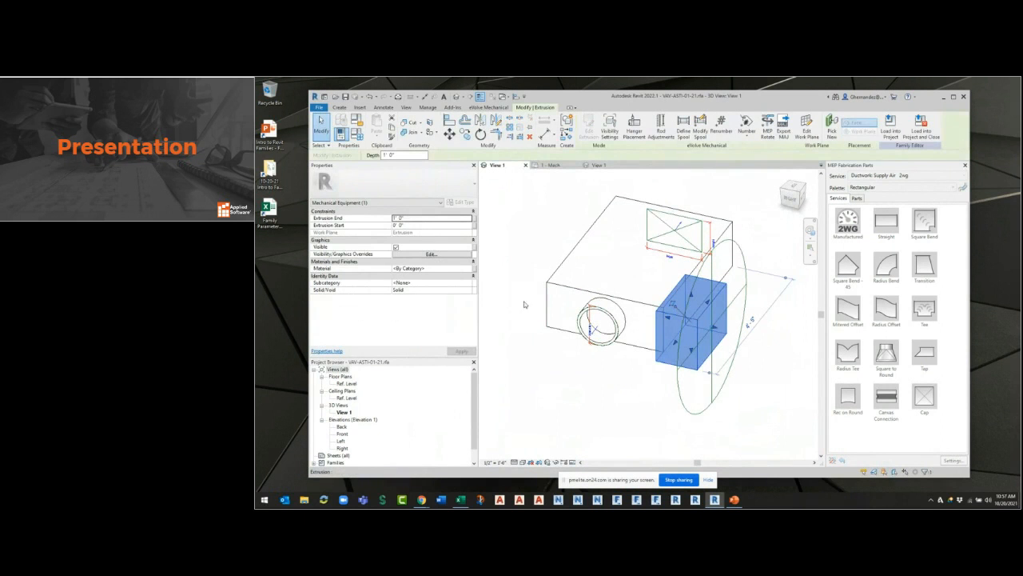
left_click(474, 252)
left_click(591, 263)
left_click(654, 356)
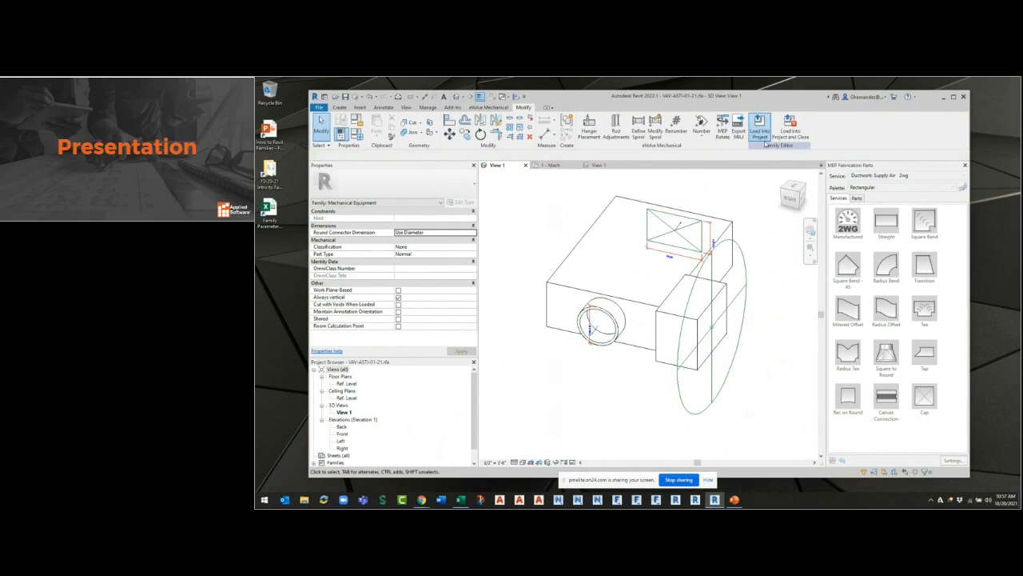
left_click(760, 126)
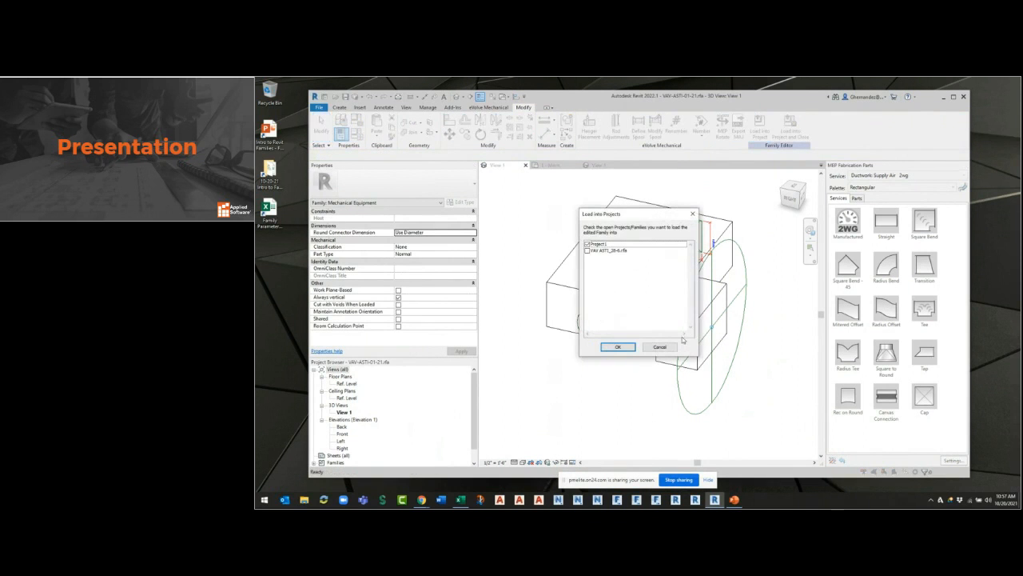
left_click(618, 347)
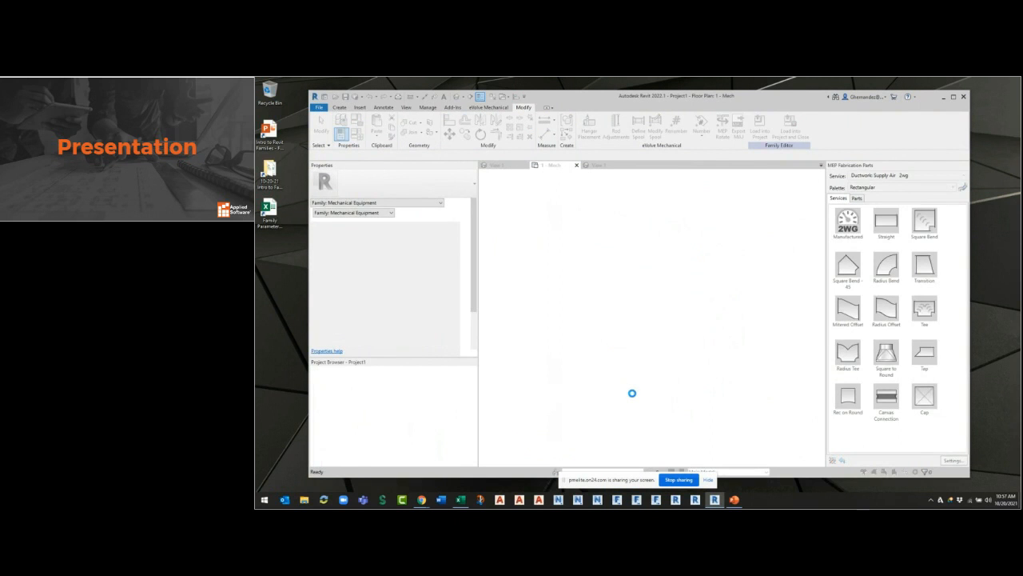
Turn off Box_Elec for the placed VAV ASTI_28-6 unit in the 1 - Mech plan.
left_click(607, 277)
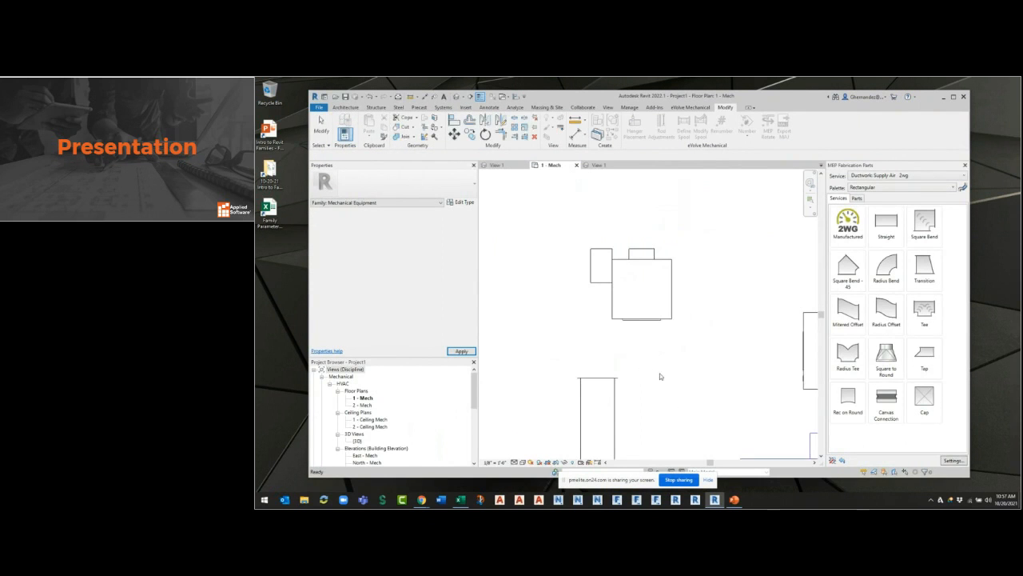
scroll(610, 272, "up", 2)
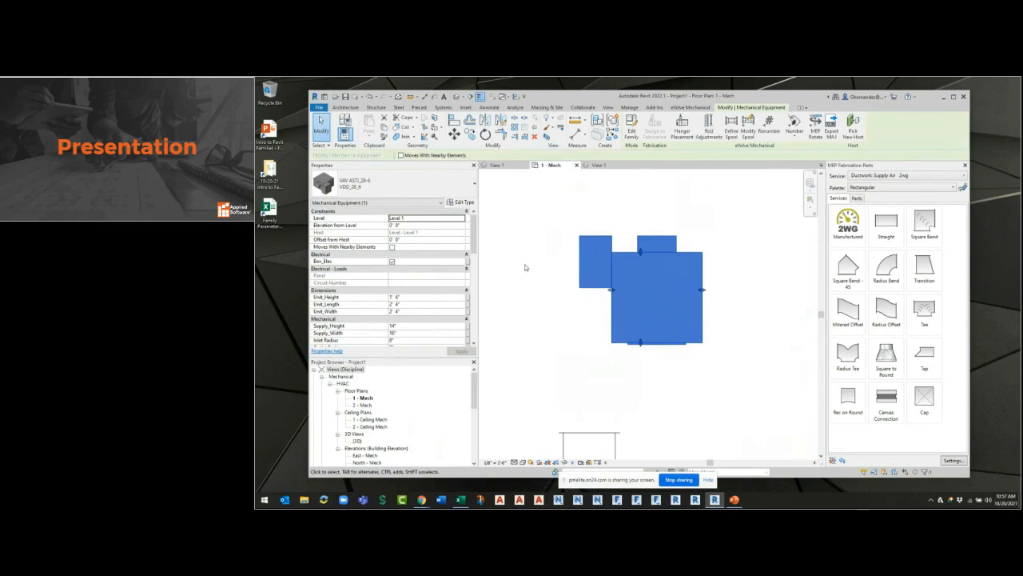
left_click(391, 262)
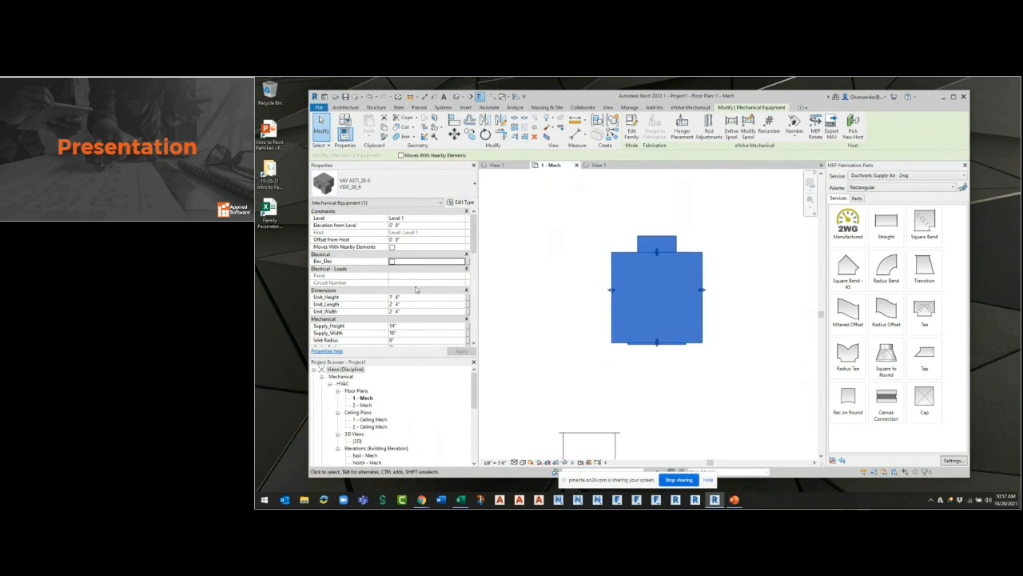
left_click(613, 383)
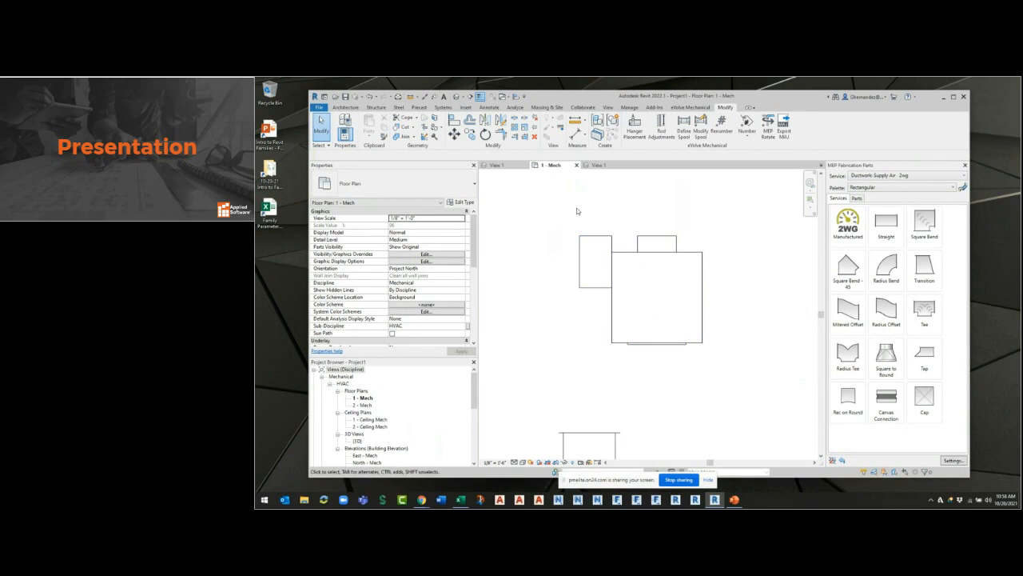
Draw a rectangle of model lines in the <Hidden Lines> subcategory around the unit in the VAV ASTI_28-6 family's Ref. Level plan.
left_click(605, 167)
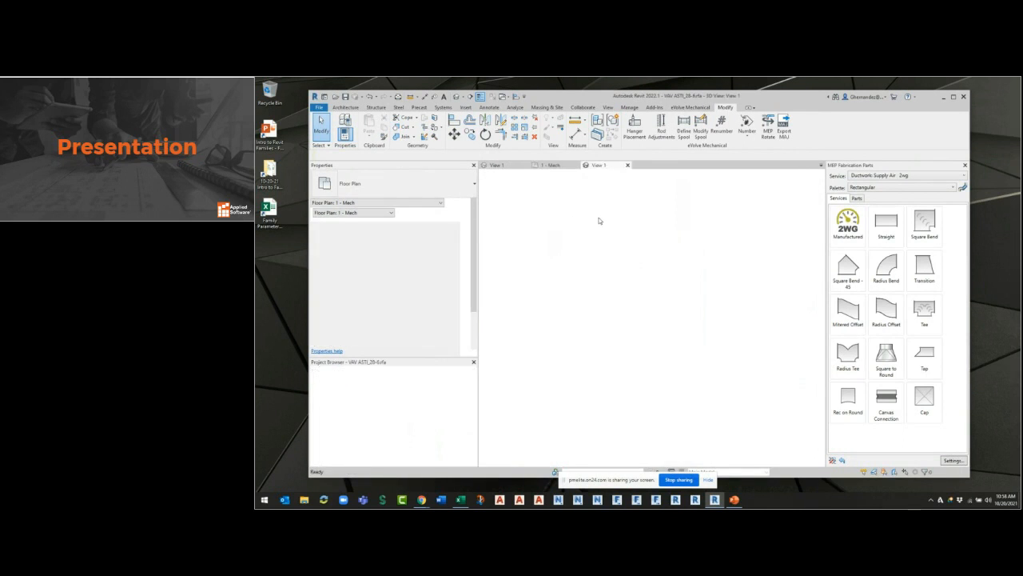
double_click(347, 384)
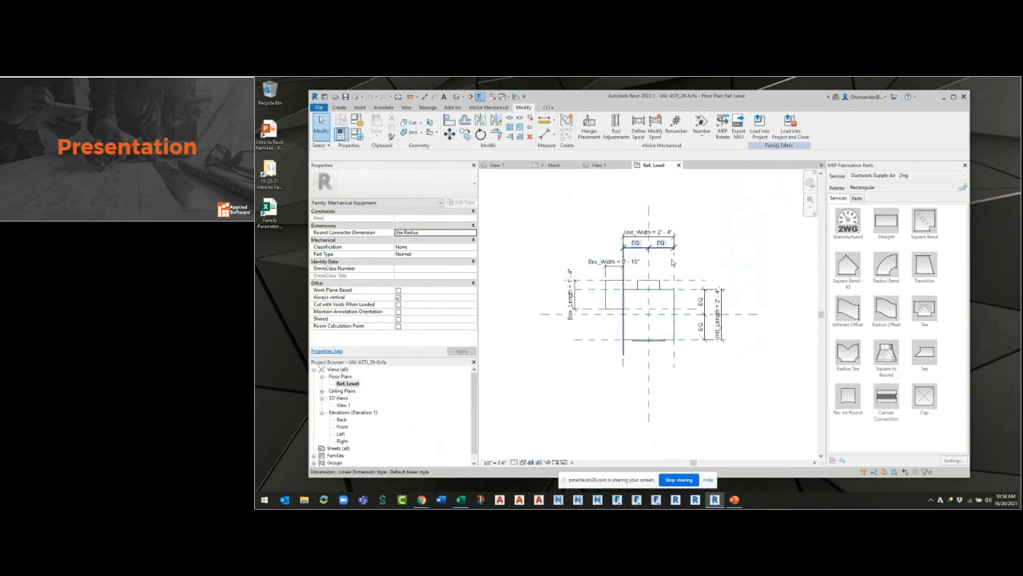
left_click(340, 108)
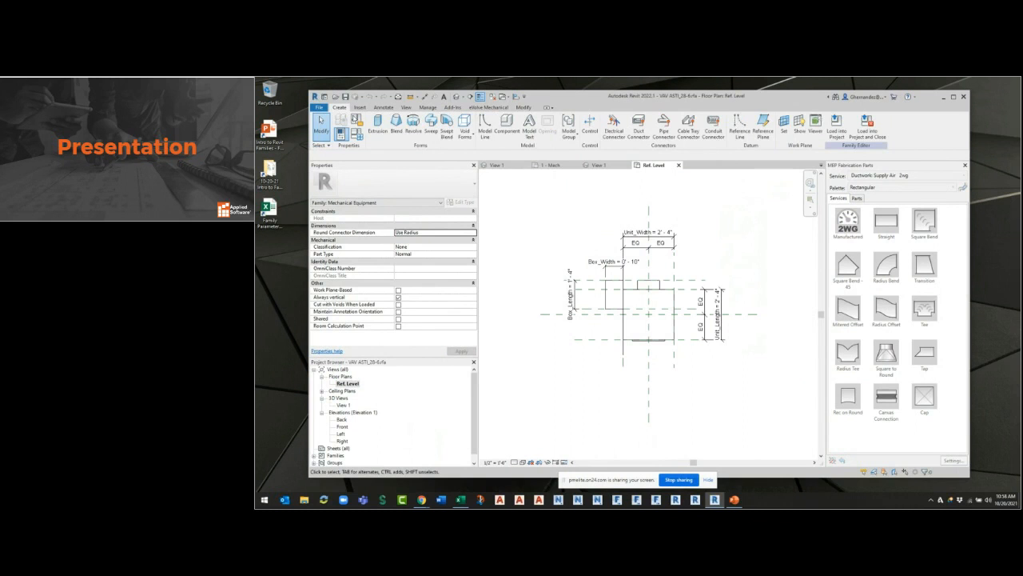
left_click(485, 132)
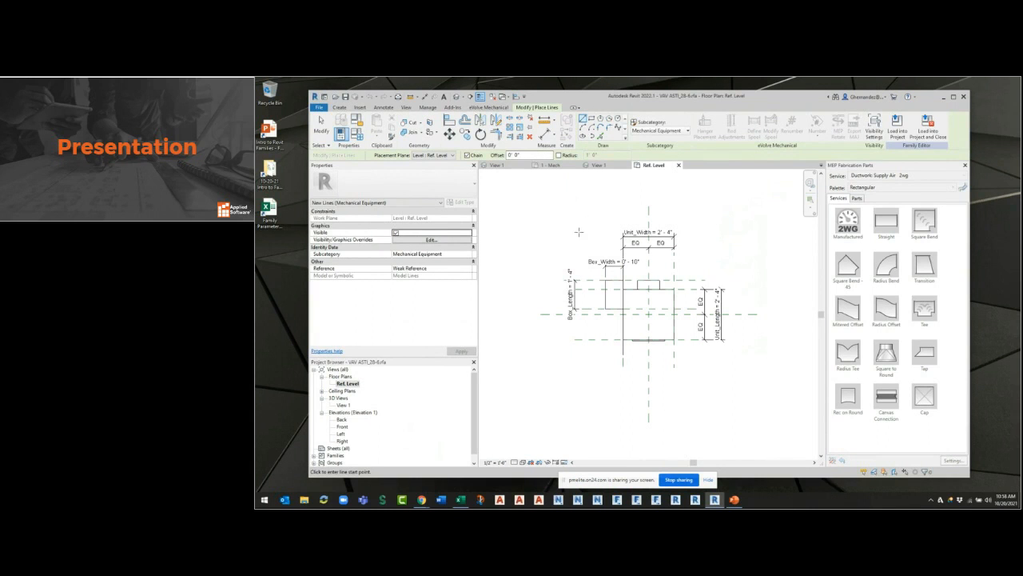
left_click(654, 132)
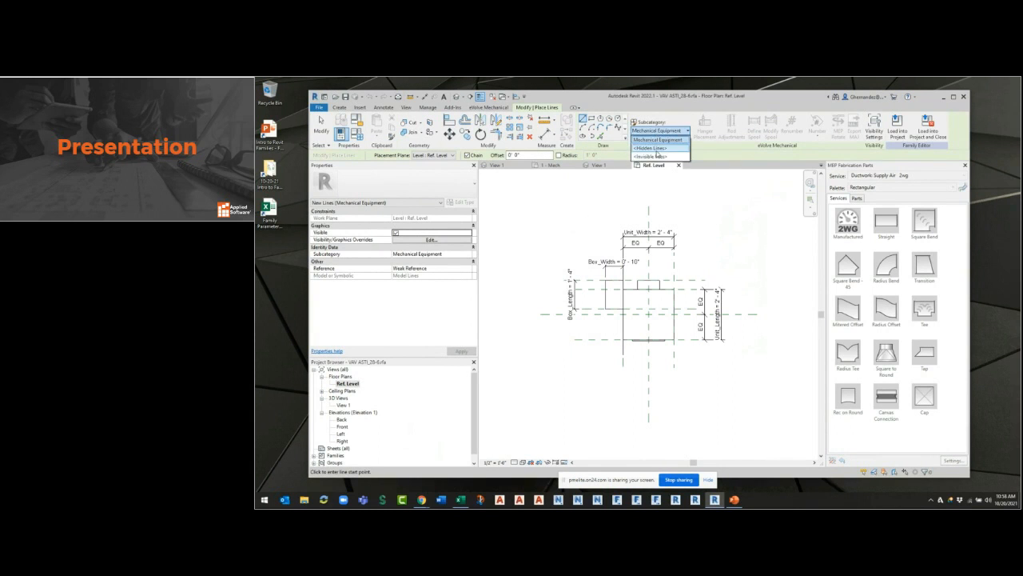
left_click(657, 152)
left_click(574, 202)
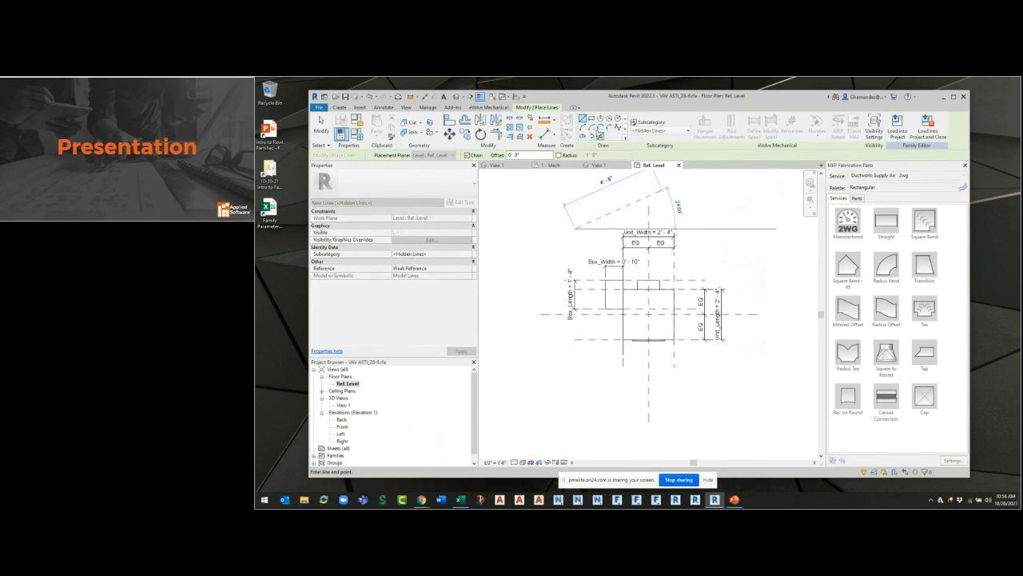
left_click(592, 119)
left_click(571, 238)
left_click(729, 385)
key("Escape")
key("Escape")
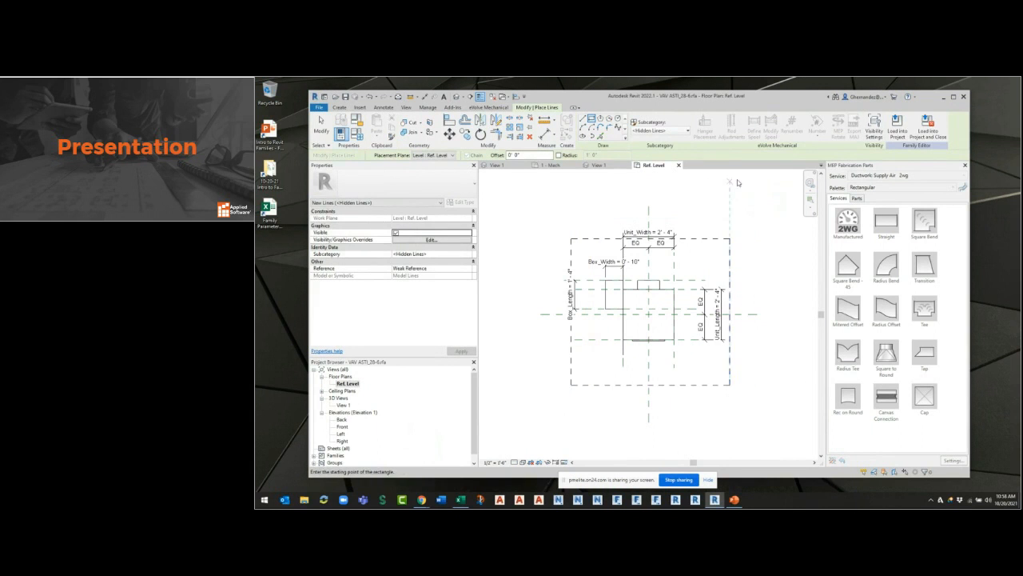
Load the VAV ASTI_28-6 family into Project1 and move the placed unit farther from the rectangular duct run.
left_click(759, 131)
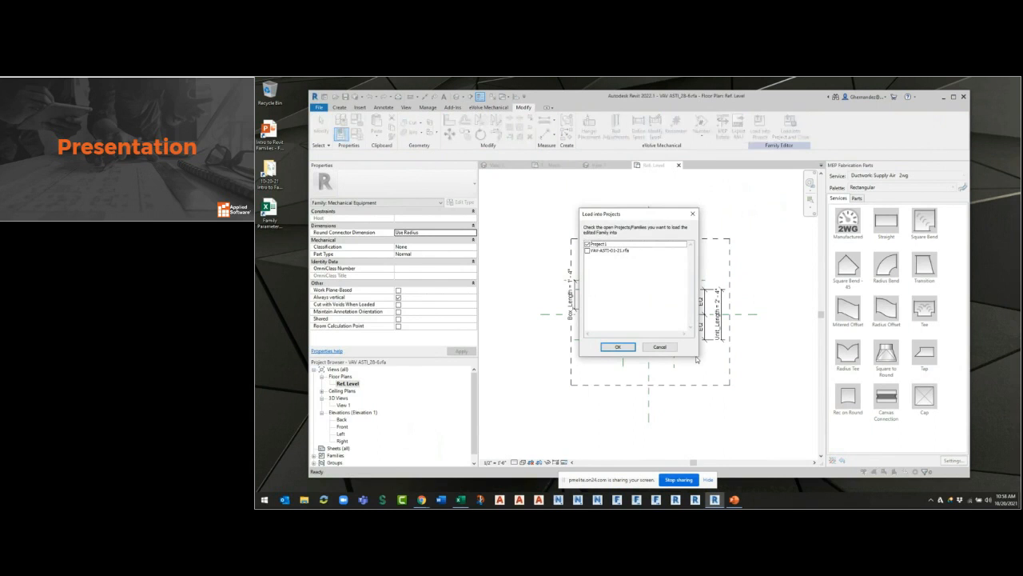
left_click(617, 345)
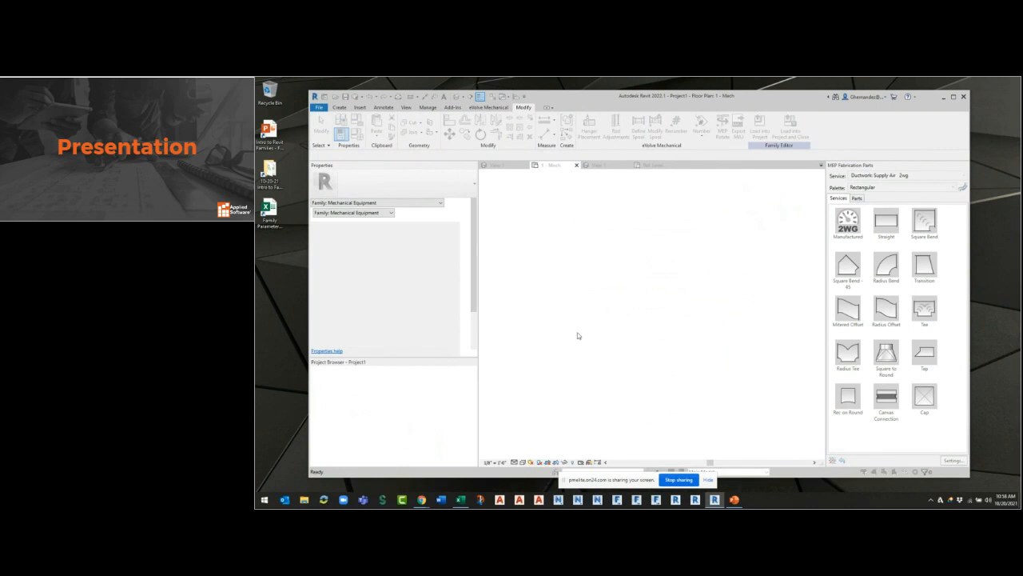
left_click(596, 289)
scroll(735, 368, "down", 3)
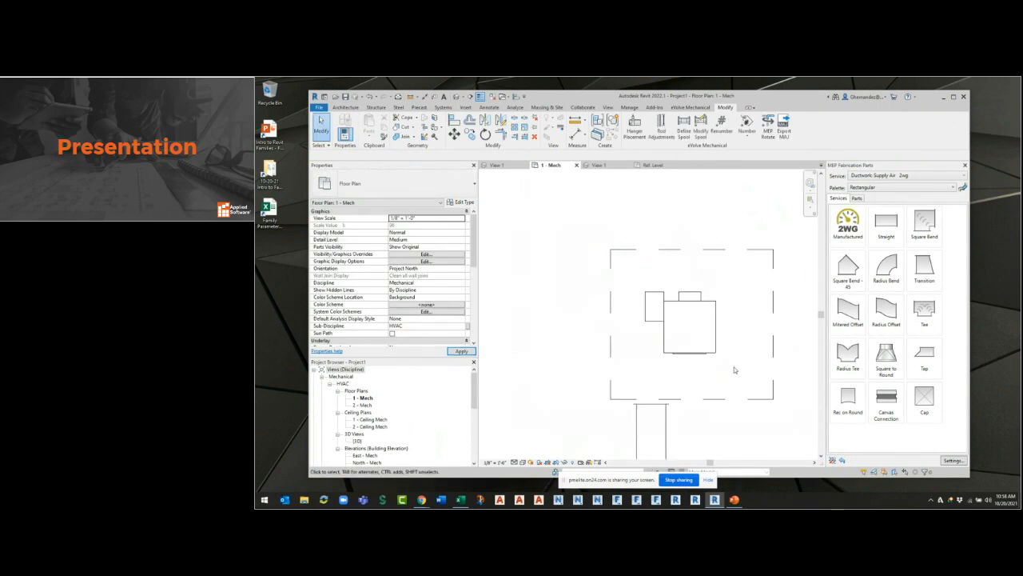
left_click(712, 355)
left_click_drag(682, 323, 610, 271)
left_click(635, 391)
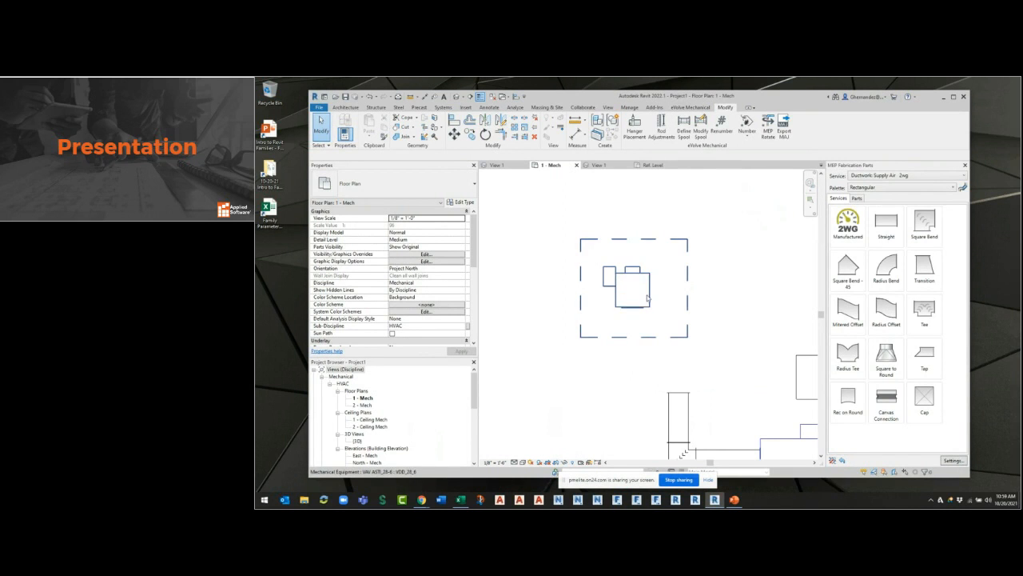
Review the identity data of type VDD_28_6 in the VAV ASTI_28-6 family and set its Assembly Code to 400.
left_click(598, 165)
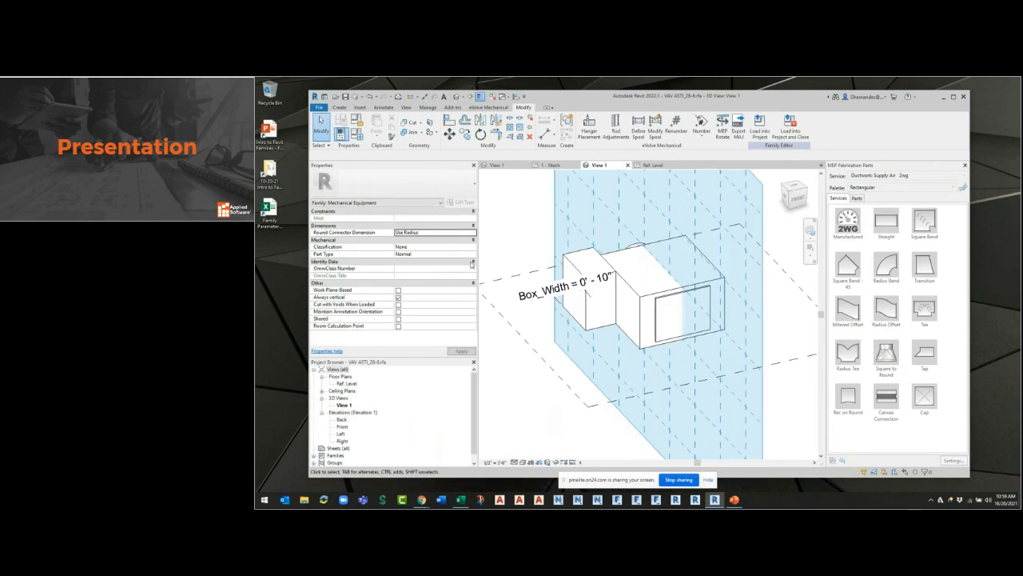
left_click(357, 134)
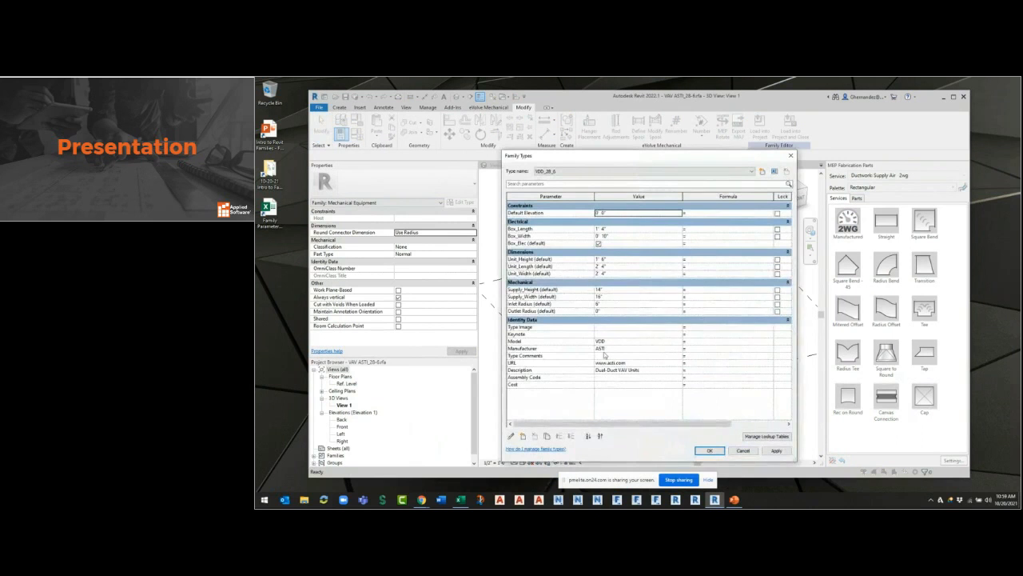
left_click(616, 342)
left_click(618, 350)
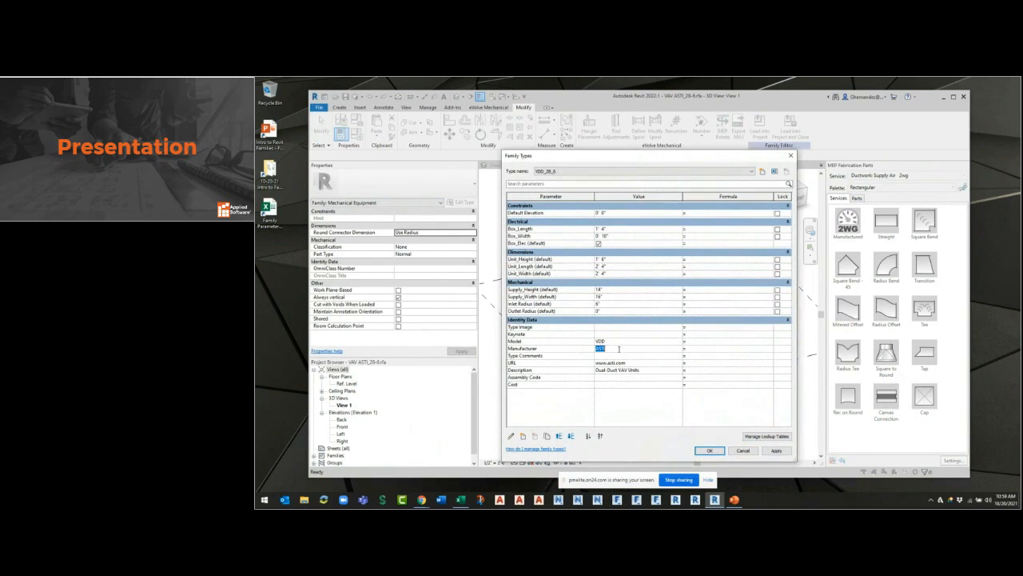
left_click(634, 364)
left_click(637, 370)
left_click(629, 377)
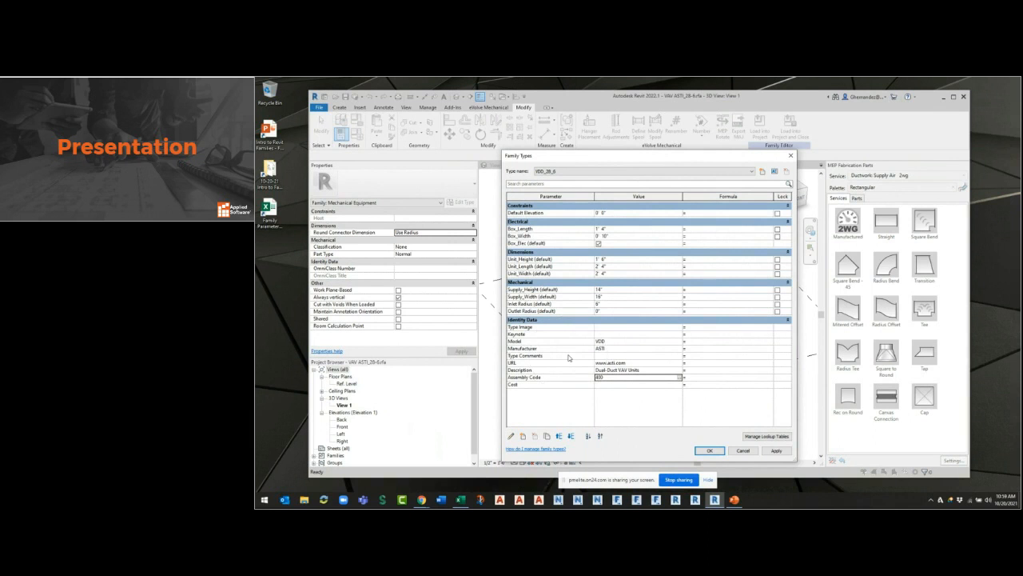
left_click(709, 450)
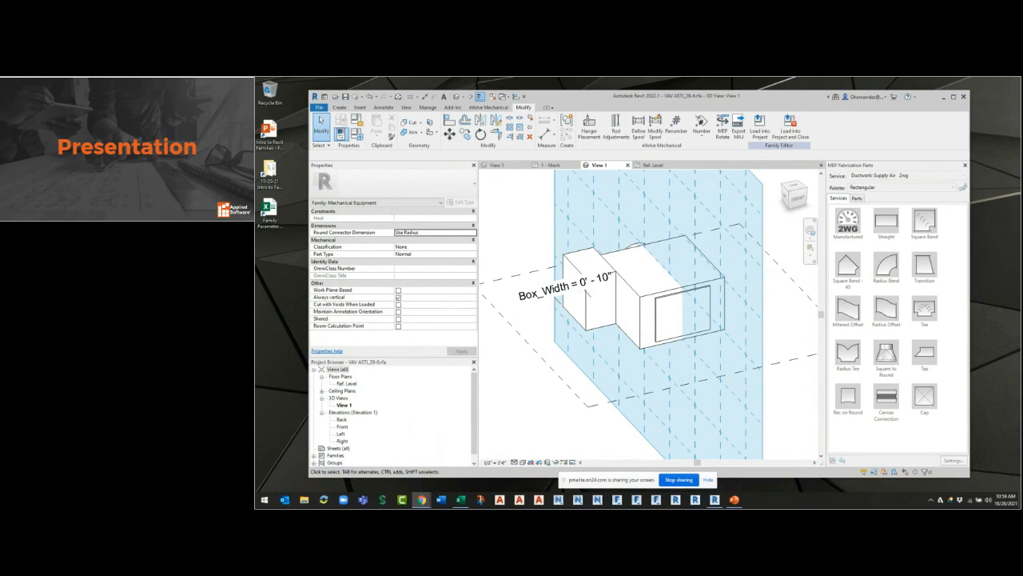
Place a text note with the presenter's e-mail address above the dashed rectangle in the family's Ref. Level plan.
left_click(652, 165)
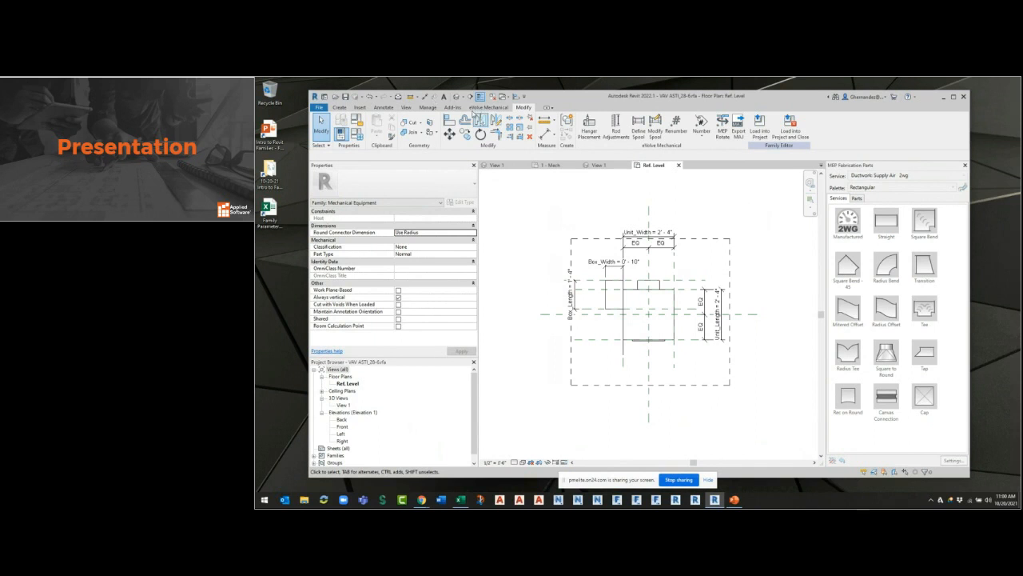
left_click(444, 97)
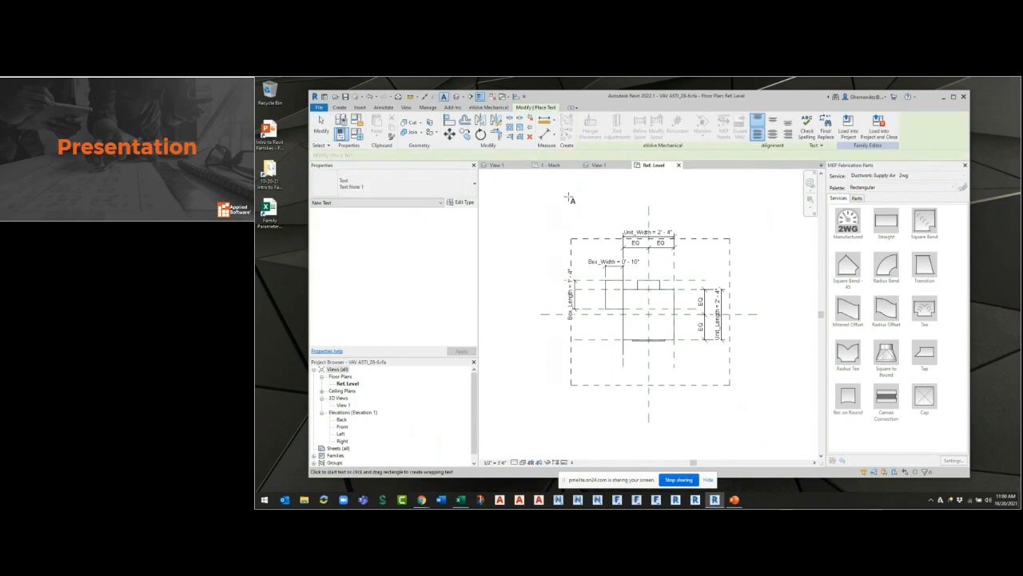
left_click(569, 198)
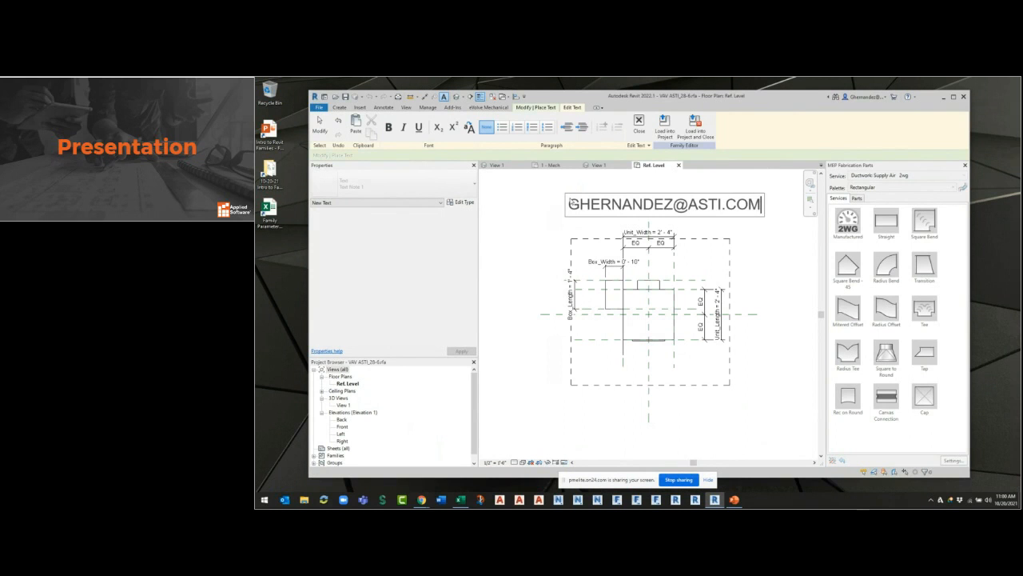